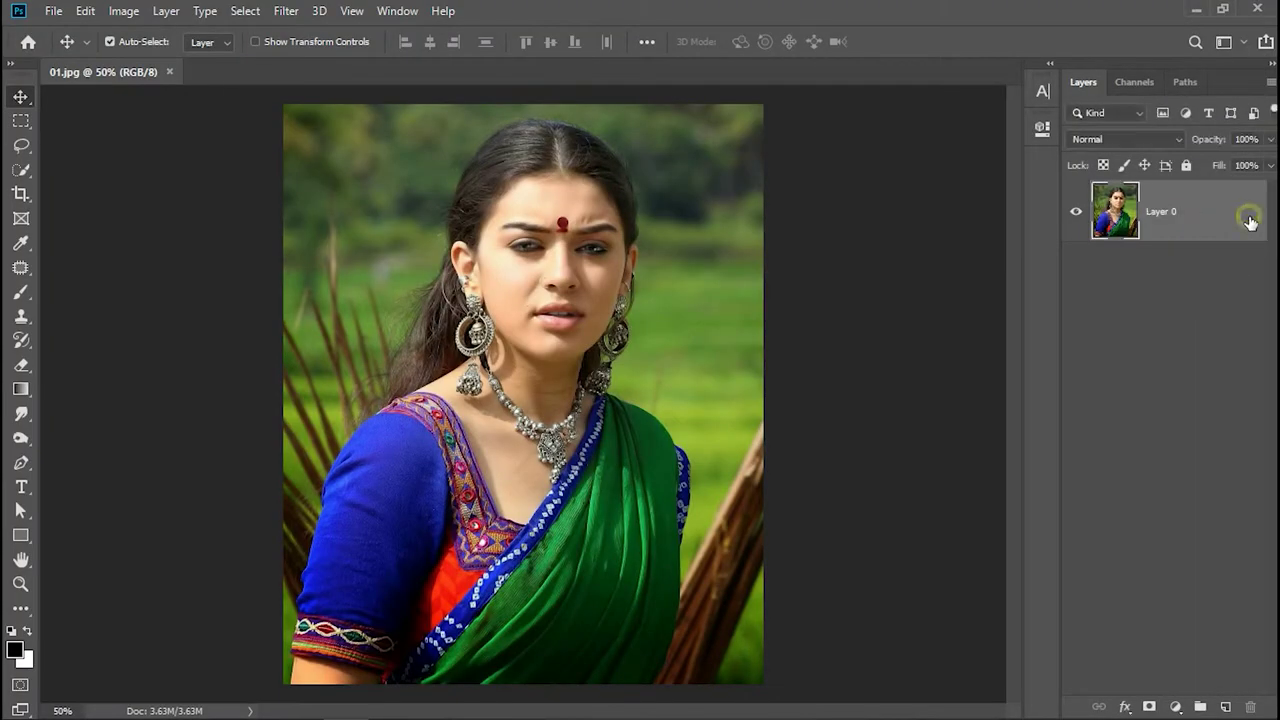
pyautogui.write('01')
# Name the photo layer 01 and duplicate it as a new layer named 02.
pyautogui.press('Return')
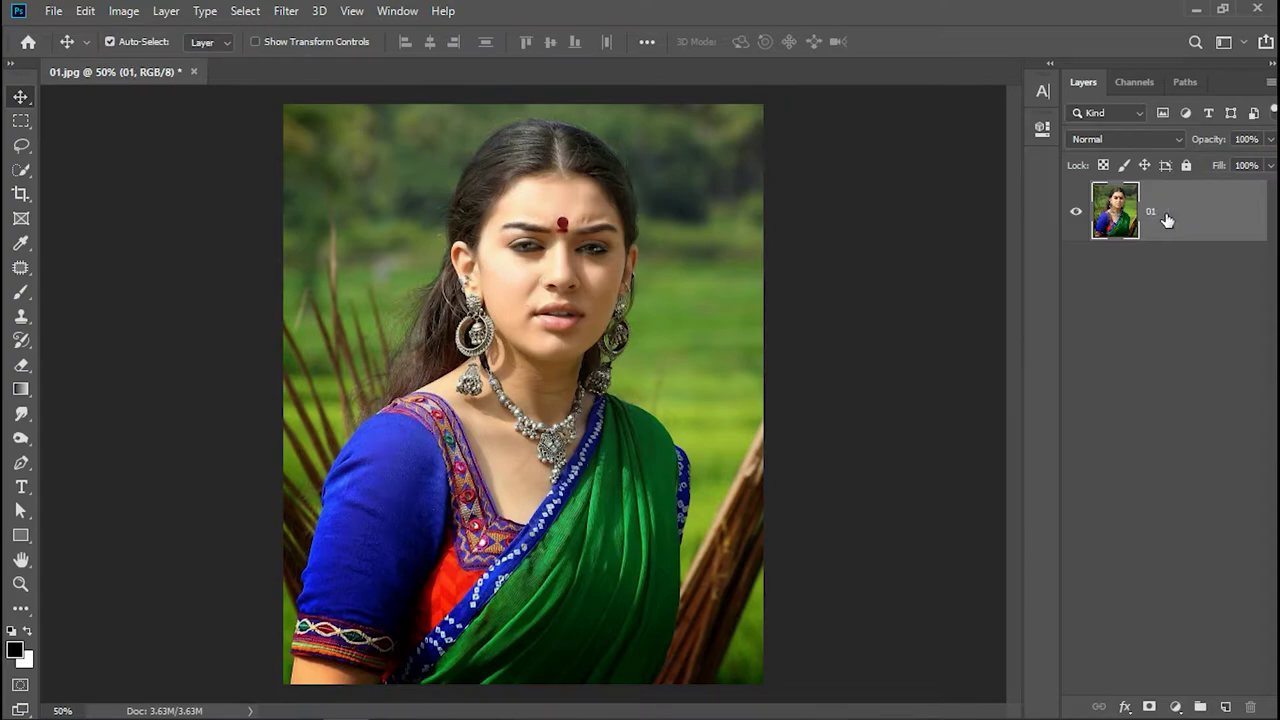
pyautogui.rightClick(1165, 214)
pyautogui.click(1077, 106)
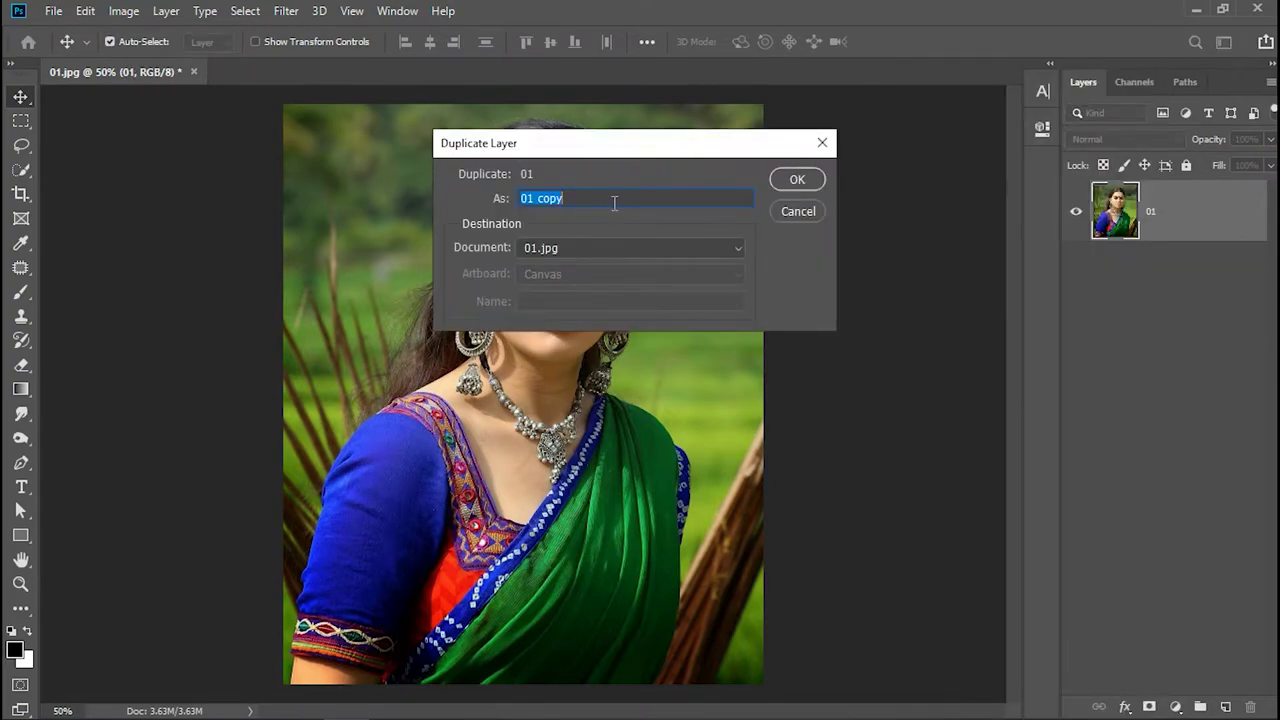
pyautogui.write('02')
pyautogui.press('Return')
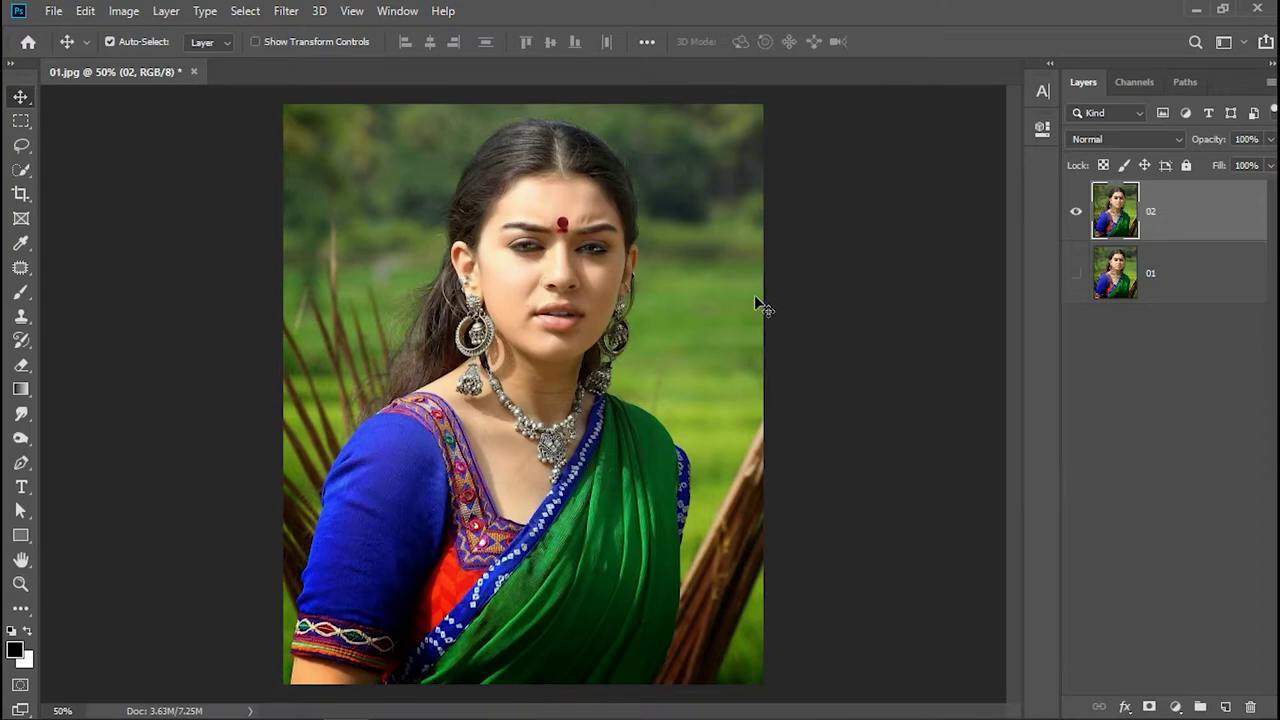
# Zoom in closely on the lower-left blue sleeve cuff.
pyautogui.click(20, 584)
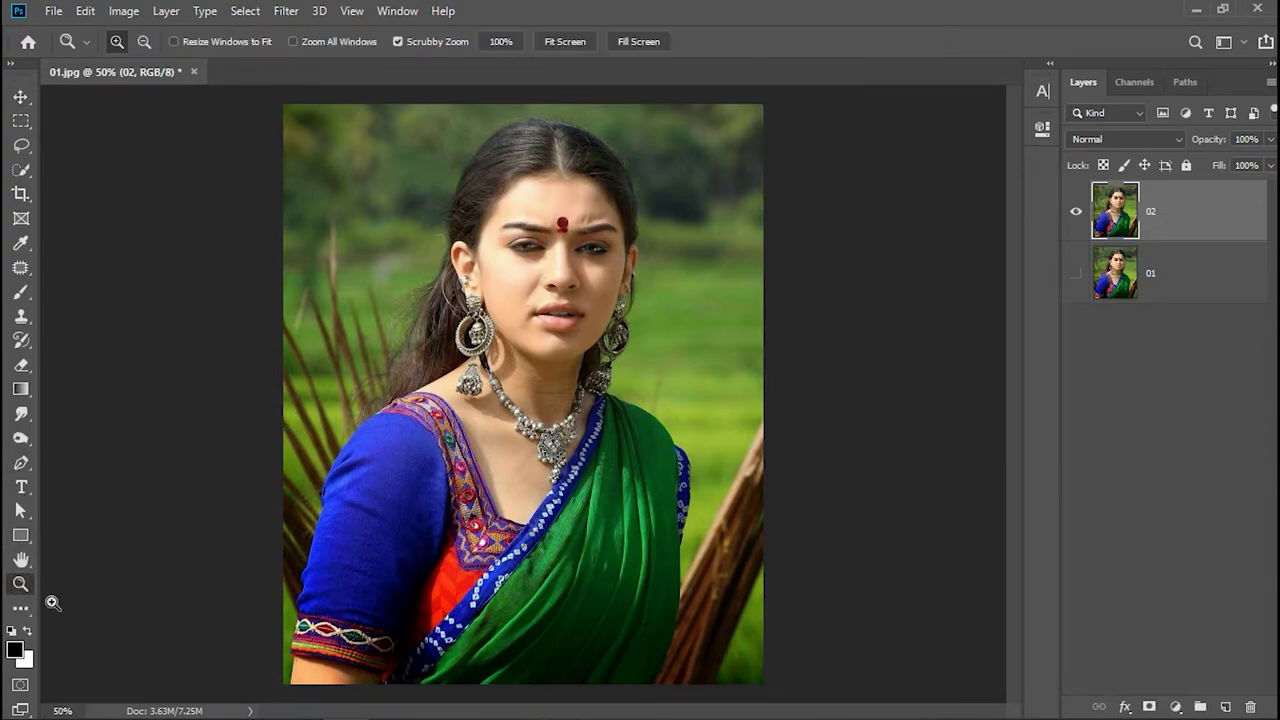
pyautogui.moveTo(320, 670)
pyautogui.mouseDown()
pyautogui.moveTo(250, 653)
pyautogui.moveTo(290, 653)
pyautogui.mouseUp()
pyautogui.click(20, 560)
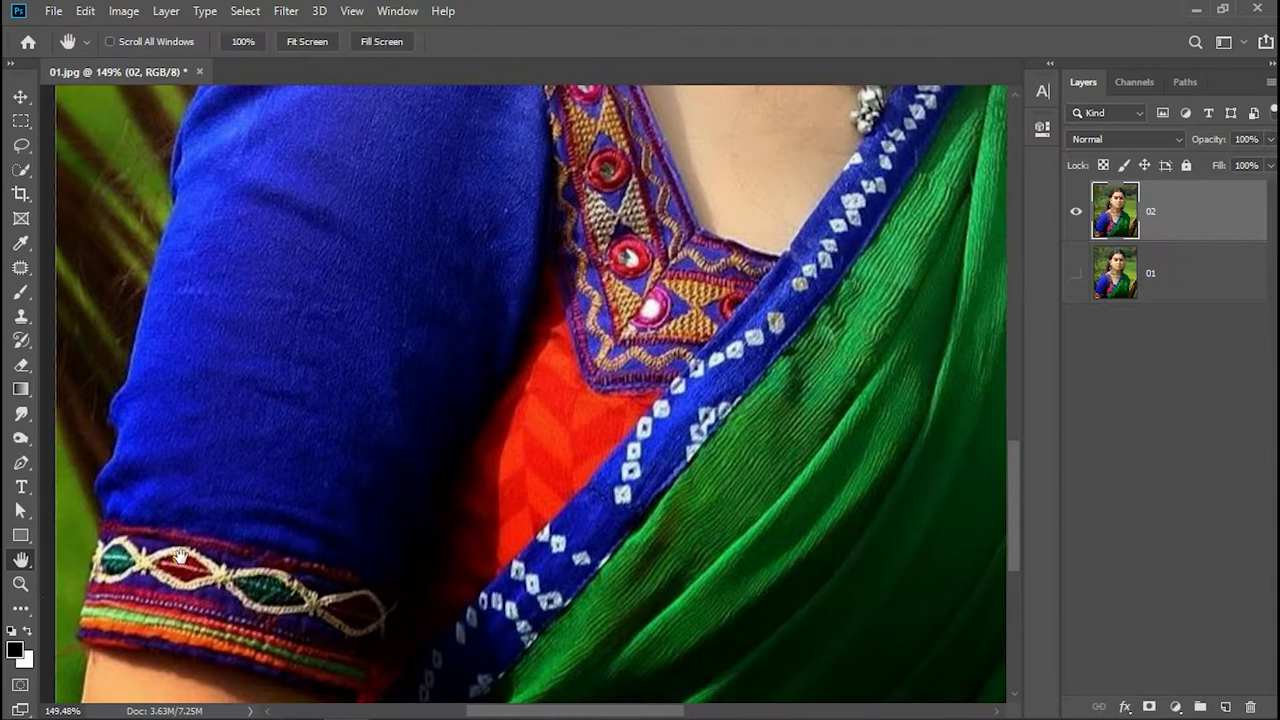
pyautogui.moveTo(147, 645)
pyautogui.mouseDown()
pyautogui.moveTo(371, 452)
pyautogui.moveTo(389, 461)
pyautogui.mouseUp()
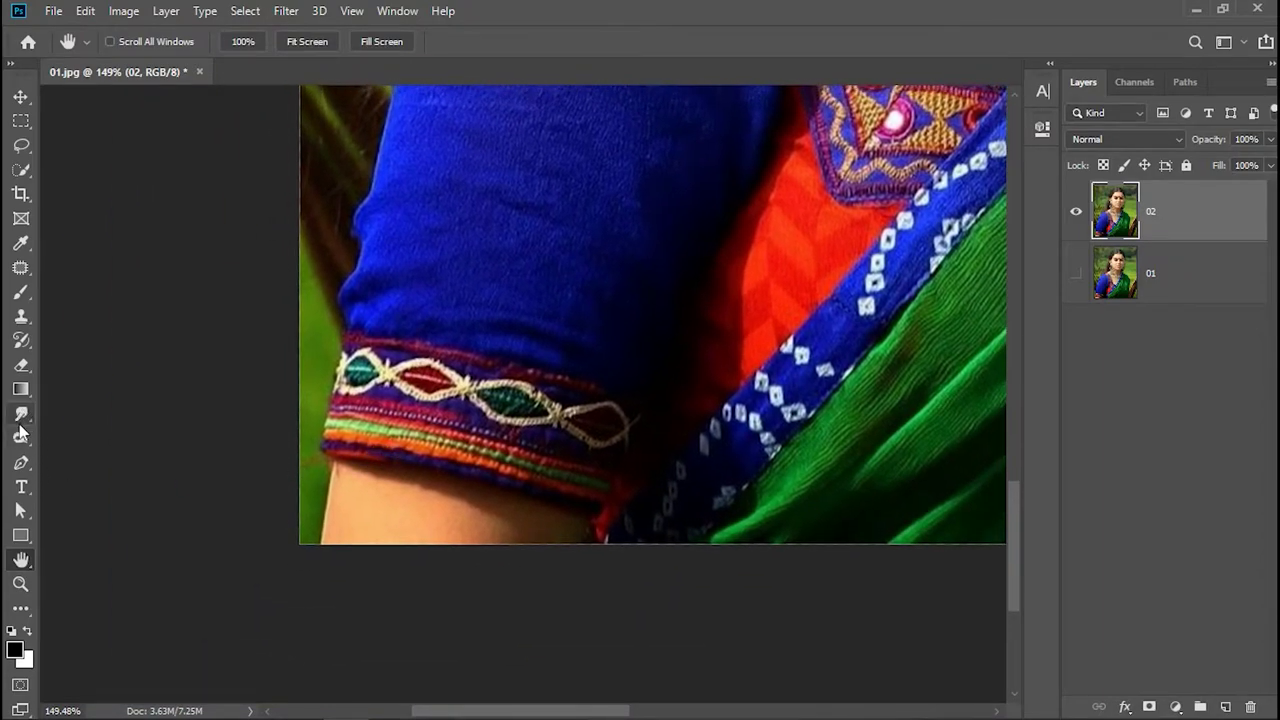
pyautogui.click(20, 462)
pyautogui.click(20, 584)
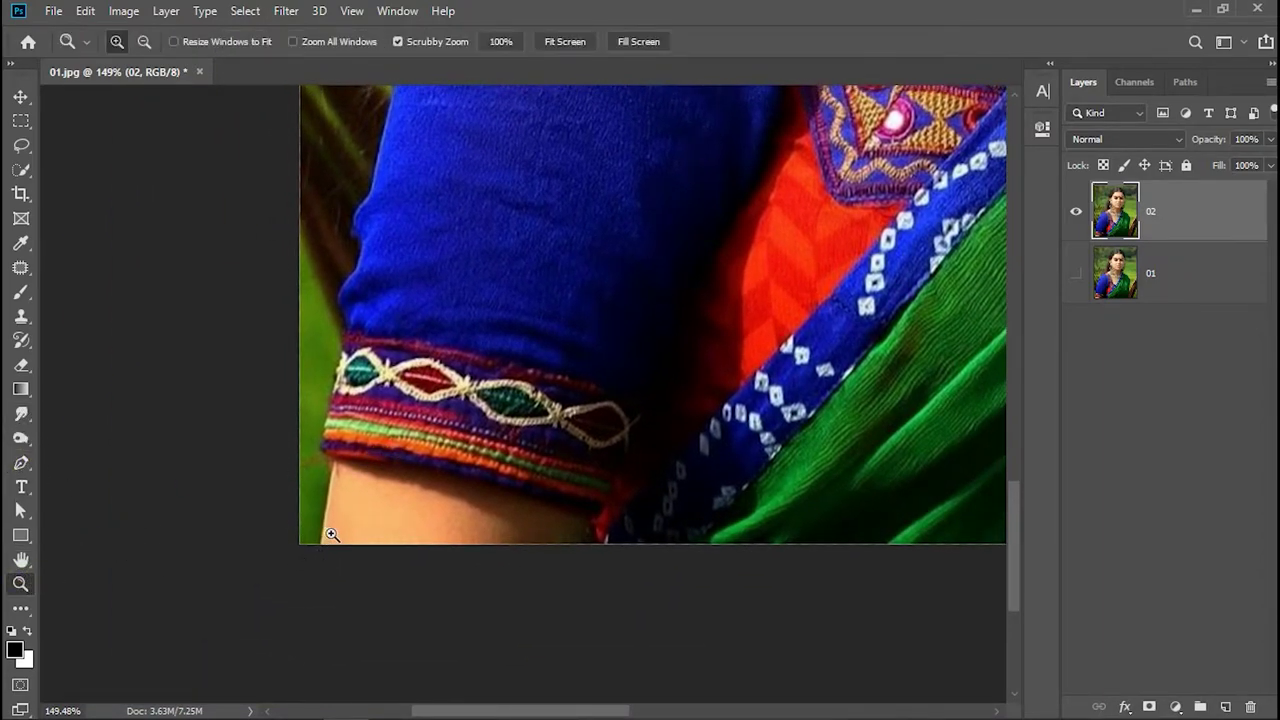
pyautogui.moveTo(329, 531); pyautogui.dragTo(370, 528)
pyautogui.click(20, 462)
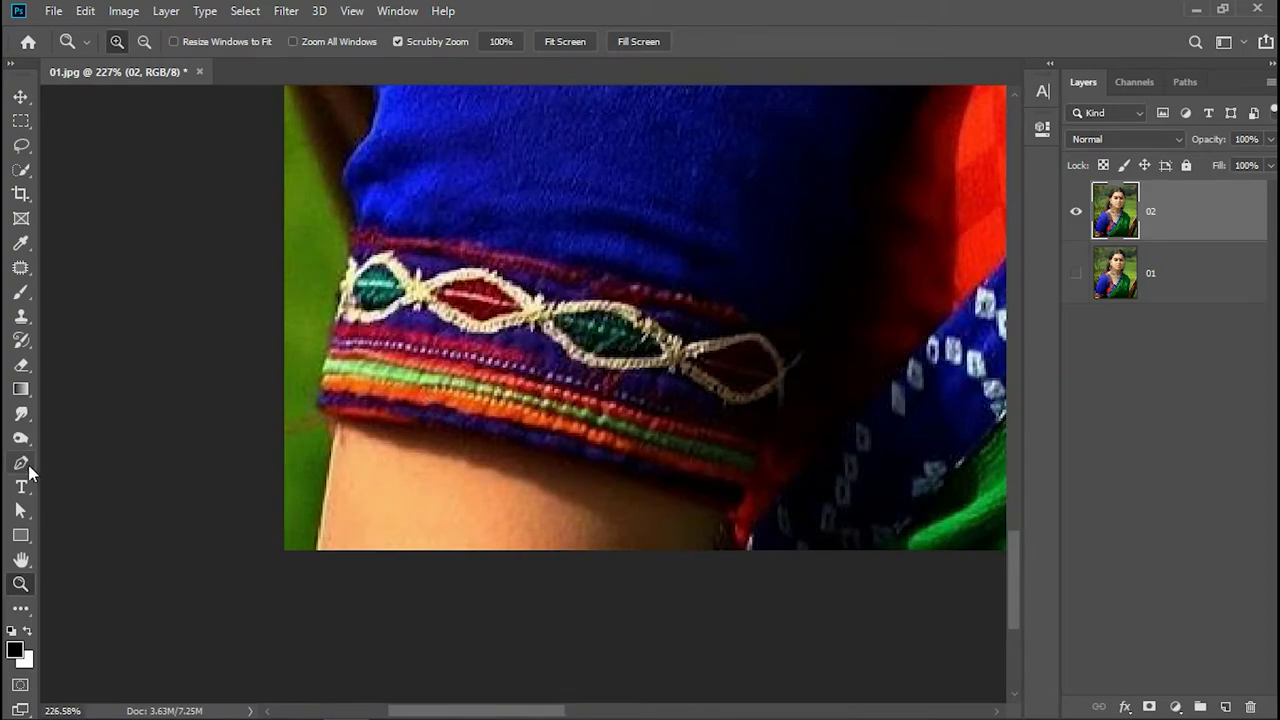
# Start the pen path at the arm's bottom and place anchors up the sleeve's left edge.
pyautogui.click(316, 550)
pyautogui.click(339, 419)
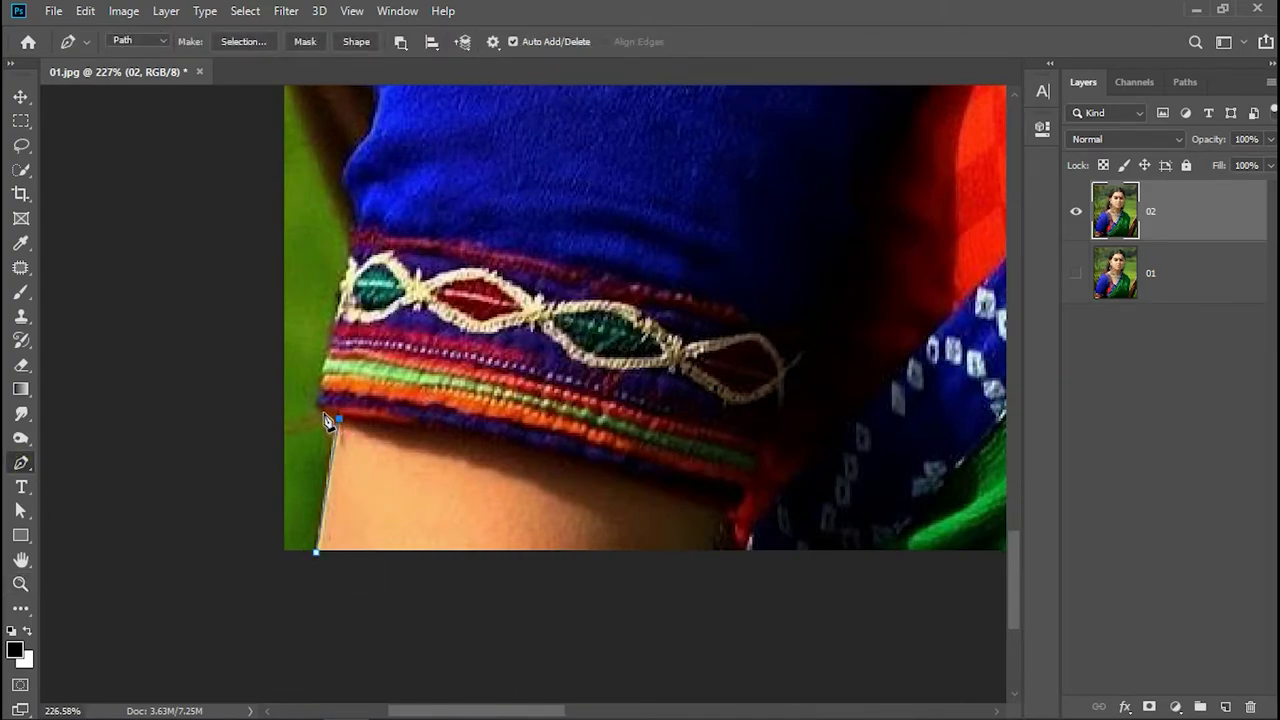
pyautogui.click(321, 385)
pyautogui.click(328, 351)
pyautogui.click(335, 316)
pyautogui.click(340, 287)
pyautogui.click(348, 260)
pyautogui.click(356, 218)
pyautogui.click(345, 174)
pyautogui.click(353, 150)
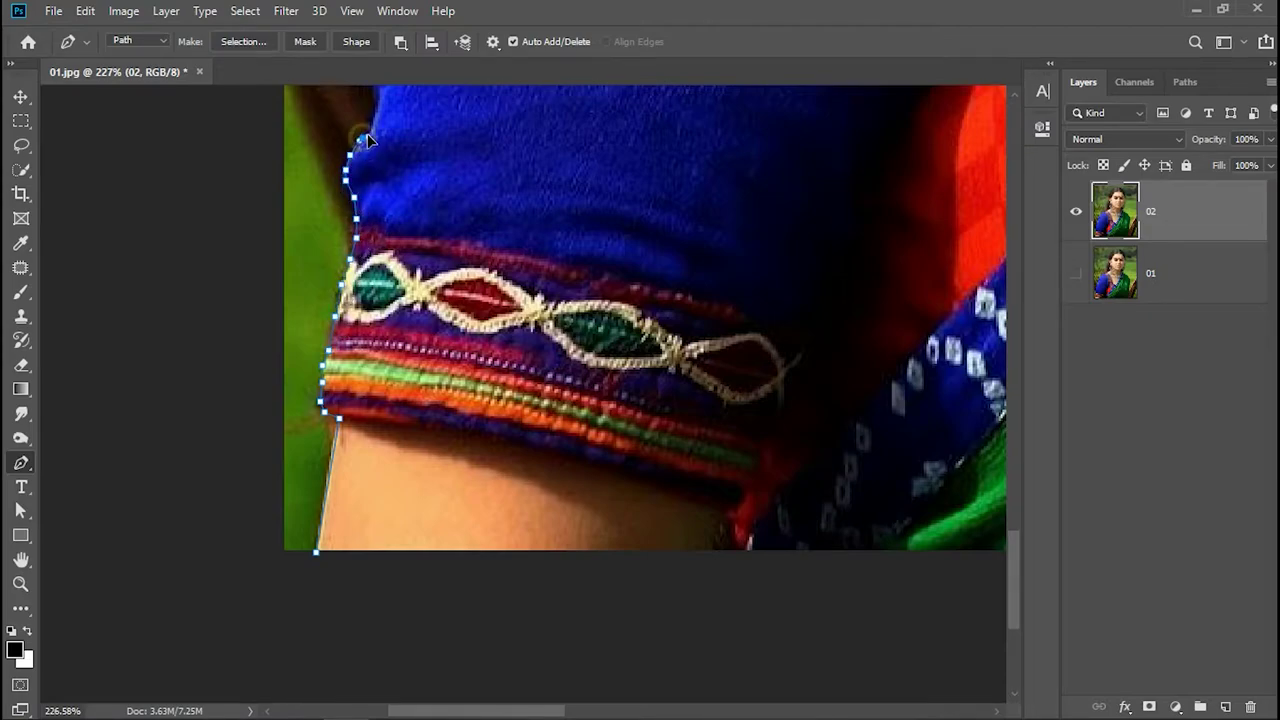
pyautogui.click(20, 560)
pyautogui.moveTo(480, 210); pyautogui.dragTo(440, 610)
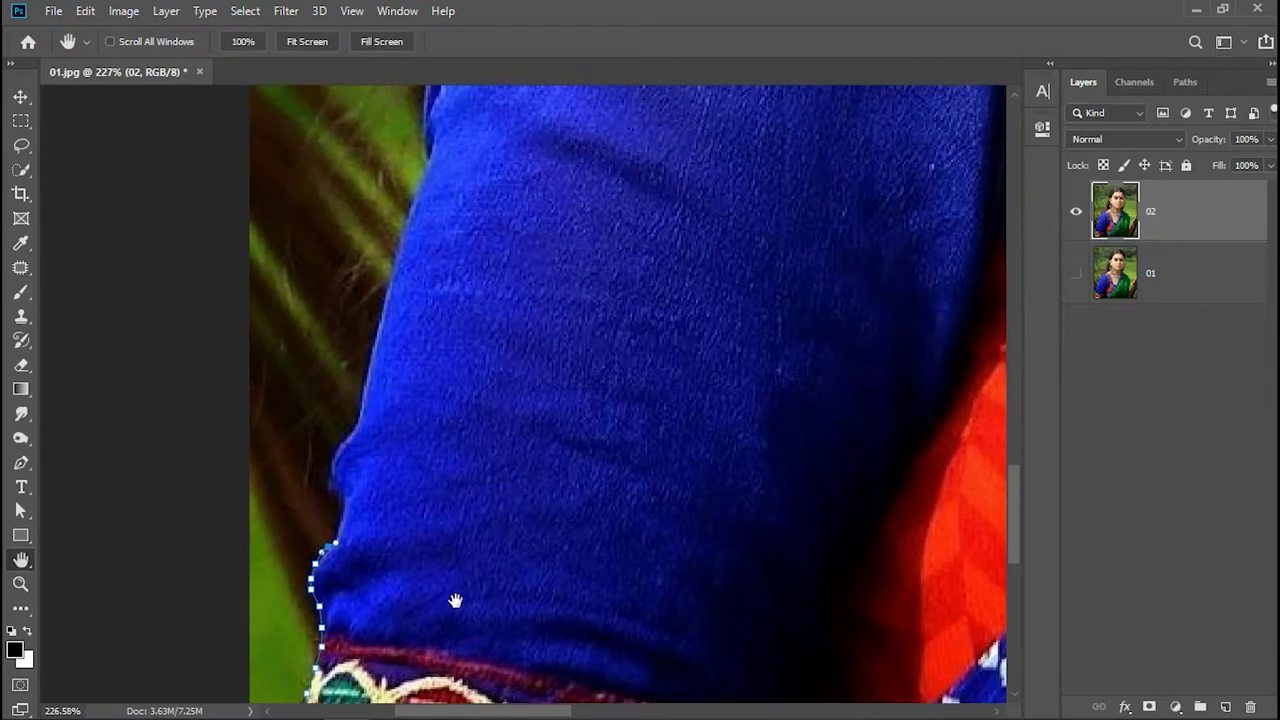
# Continue the path anchors up the upper sleeve toward the shoulder border.
pyautogui.click(21, 463)
pyautogui.click(315, 555)
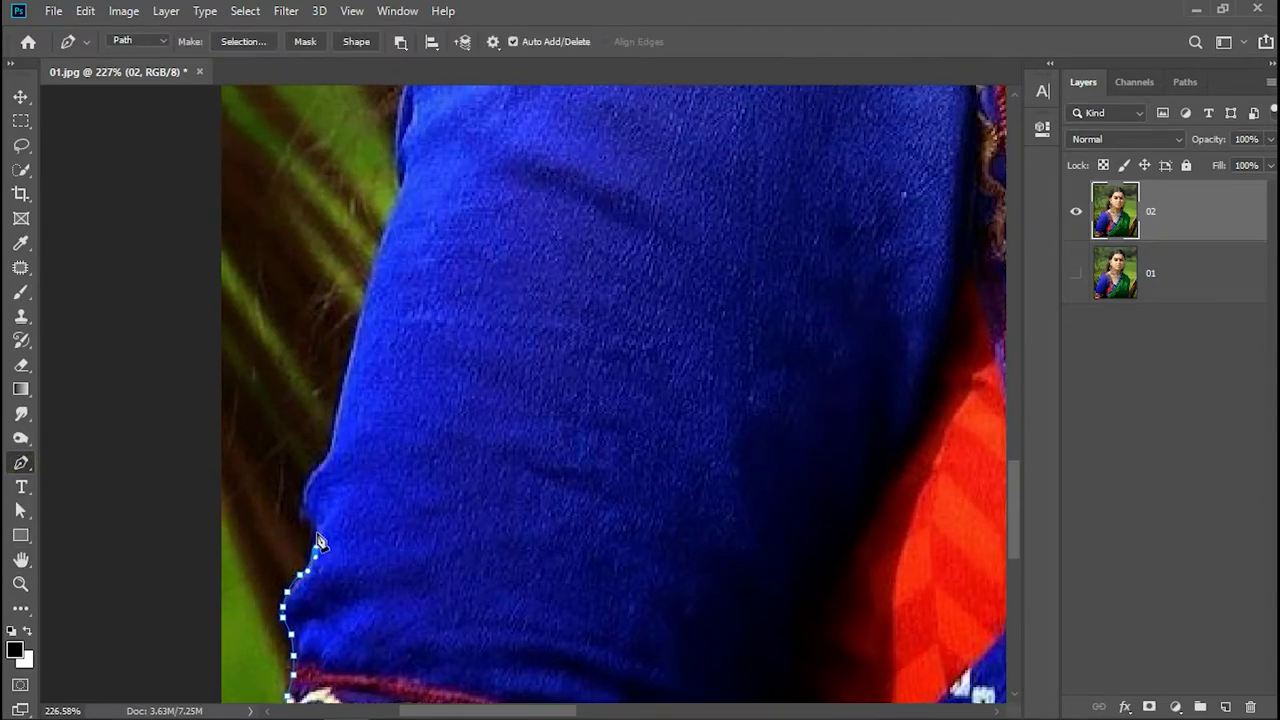
pyautogui.click(312, 525)
pyautogui.click(307, 500)
pyautogui.click(332, 459)
pyautogui.click(360, 446)
pyautogui.click(24, 560)
pyautogui.moveTo(457, 206); pyautogui.dragTo(407, 478)
pyautogui.click(21, 463)
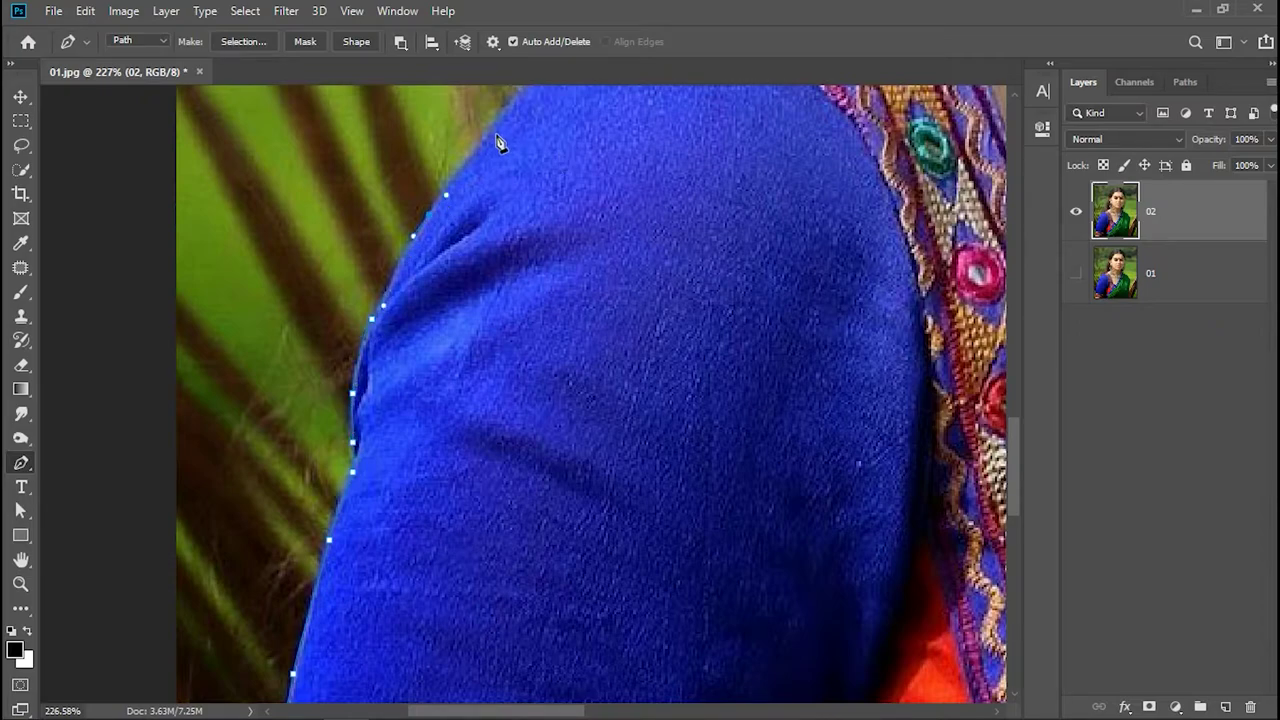
# Extend the path along the shoulder edge with a curved anchor up toward the hair.
pyautogui.click(21, 560)
pyautogui.moveTo(535, 194)
pyautogui.mouseDown()
pyautogui.moveTo(549, 336)
pyautogui.moveTo(416, 485)
pyautogui.mouseUp()
pyautogui.click(21, 463)
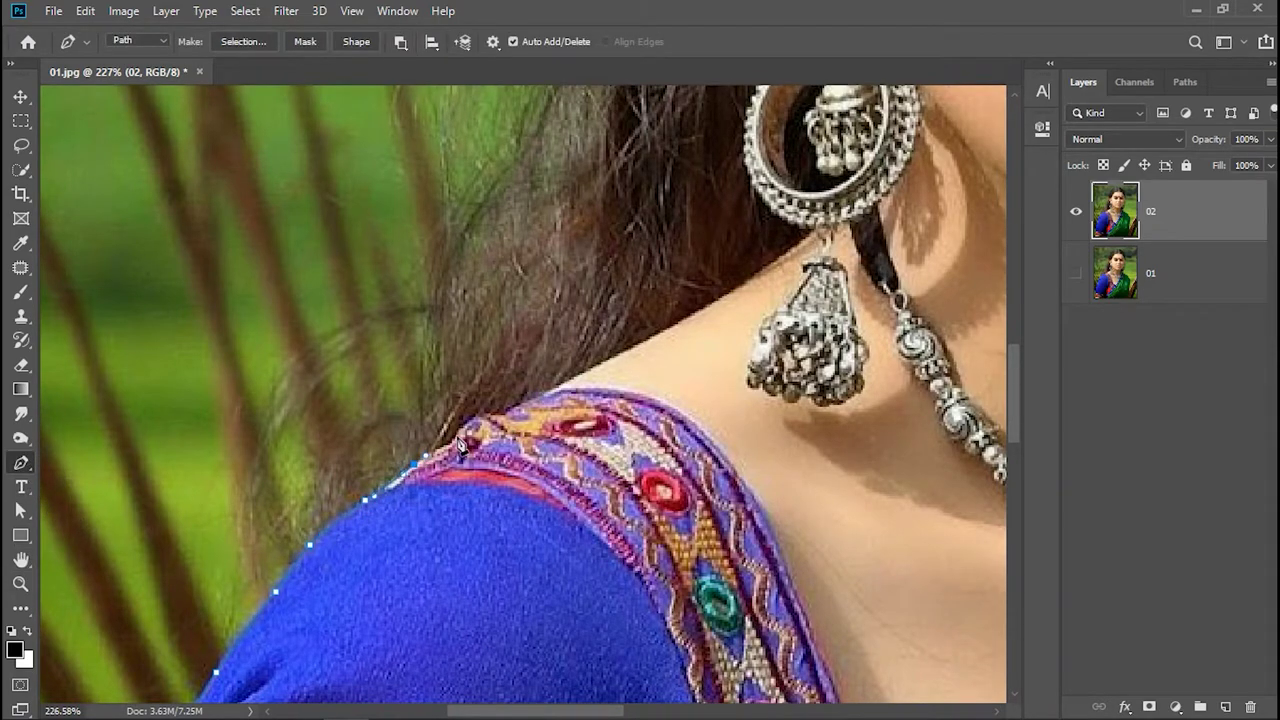
pyautogui.click(500, 411)
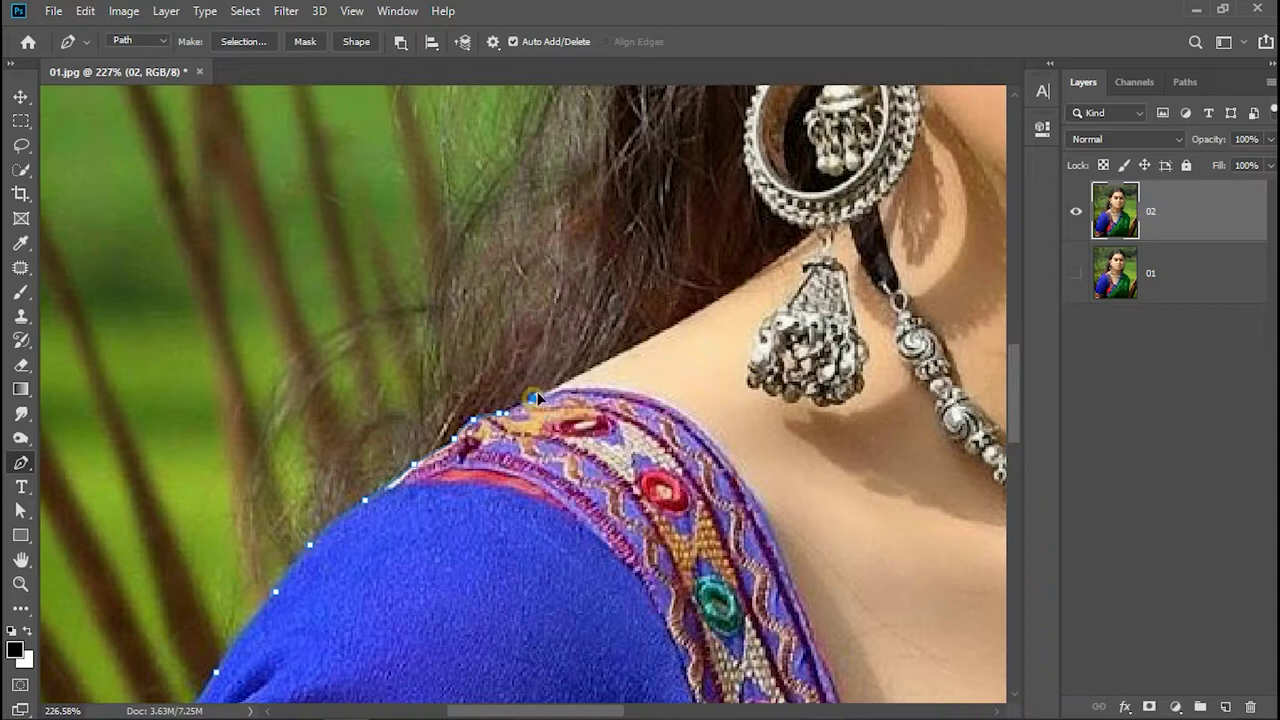
pyautogui.click(547, 389)
pyautogui.moveTo(580, 179); pyautogui.dragTo(587, 135)
pyautogui.click(21, 560)
pyautogui.moveTo(729, 177)
pyautogui.mouseDown()
pyautogui.moveTo(680, 332)
pyautogui.moveTo(471, 506)
pyautogui.mouseUp()
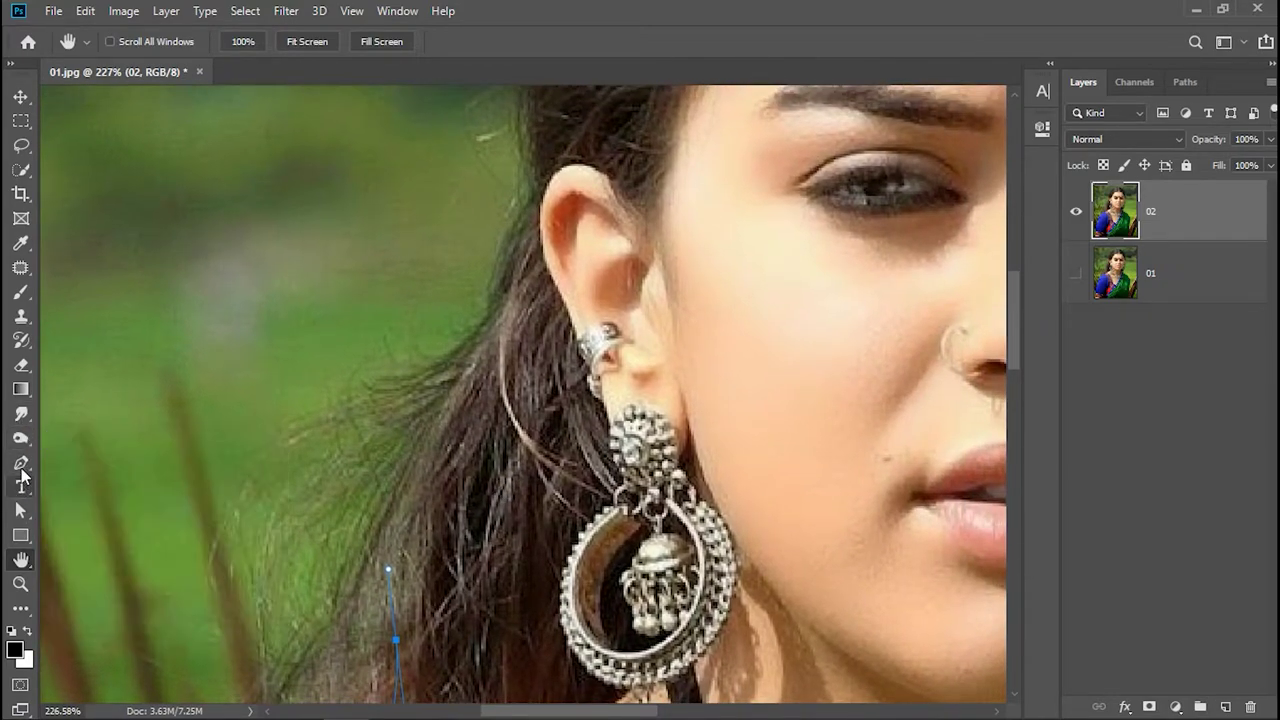
# Curve the path up the hairline and across the top of the head.
pyautogui.click(22, 462)
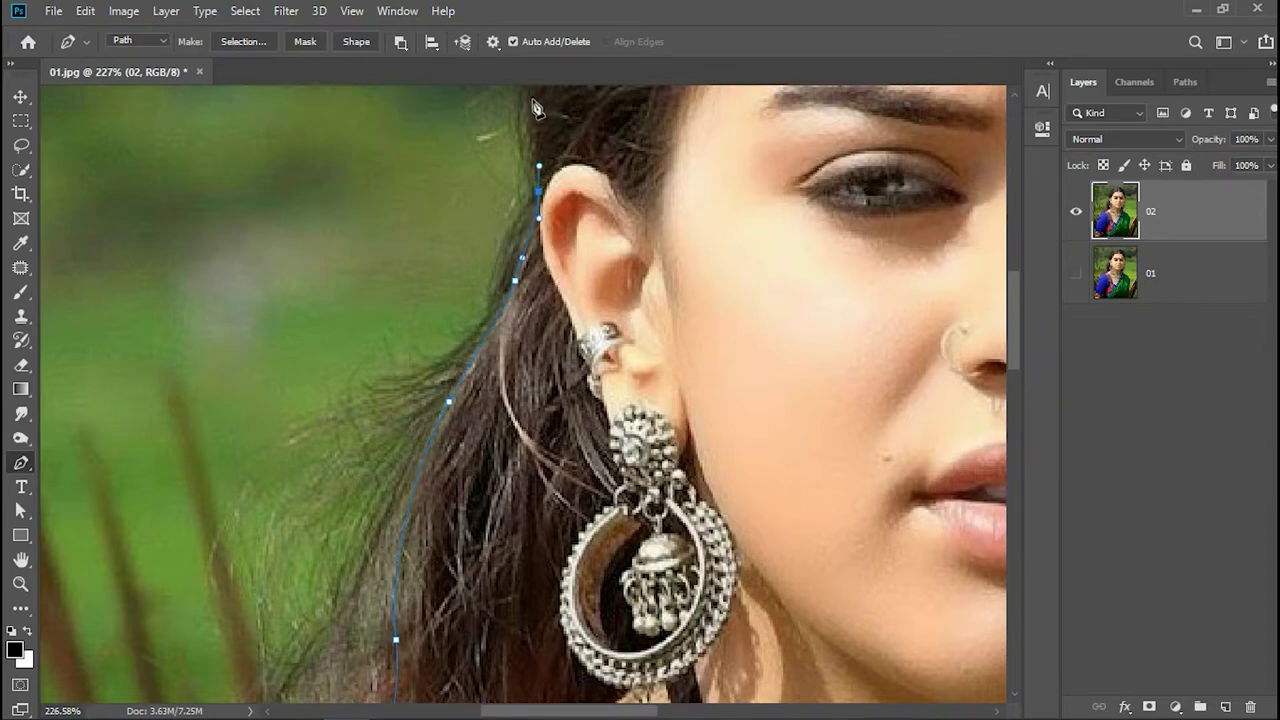
pyautogui.click(21, 560)
pyautogui.moveTo(595, 259); pyautogui.dragTo(302, 662)
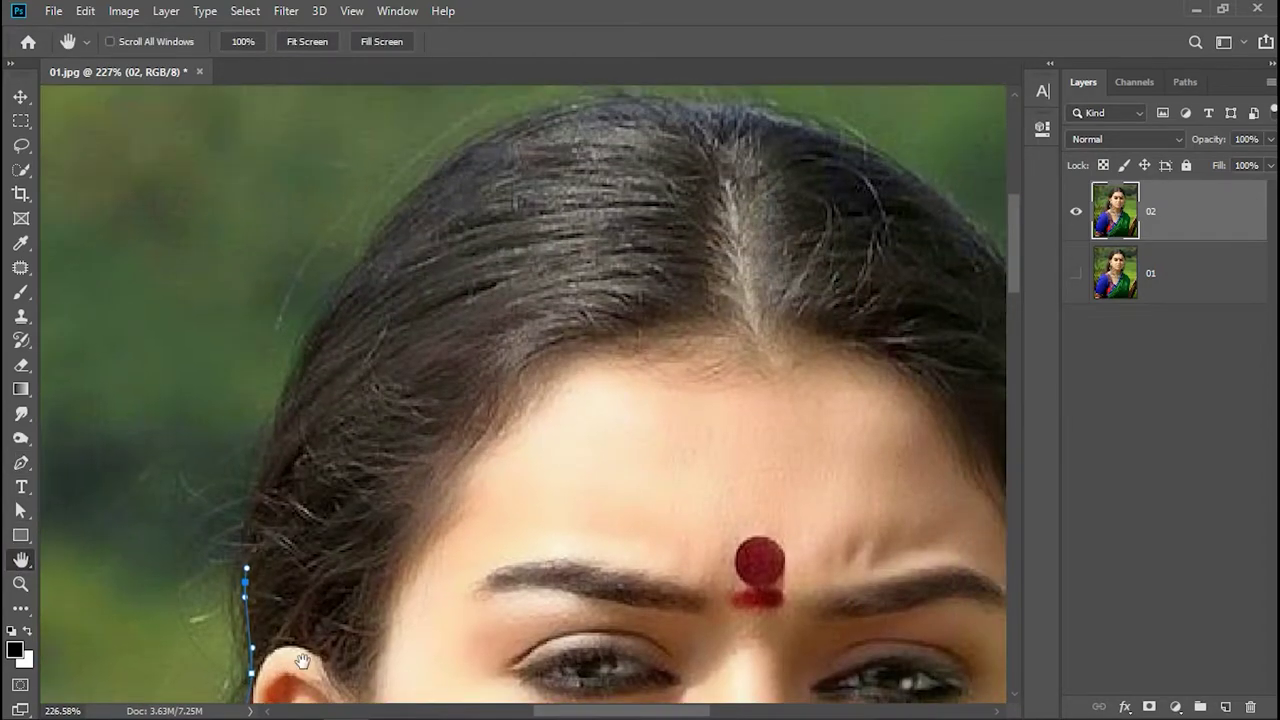
pyautogui.click(22, 462)
pyautogui.moveTo(270, 459); pyautogui.dragTo(293, 410)
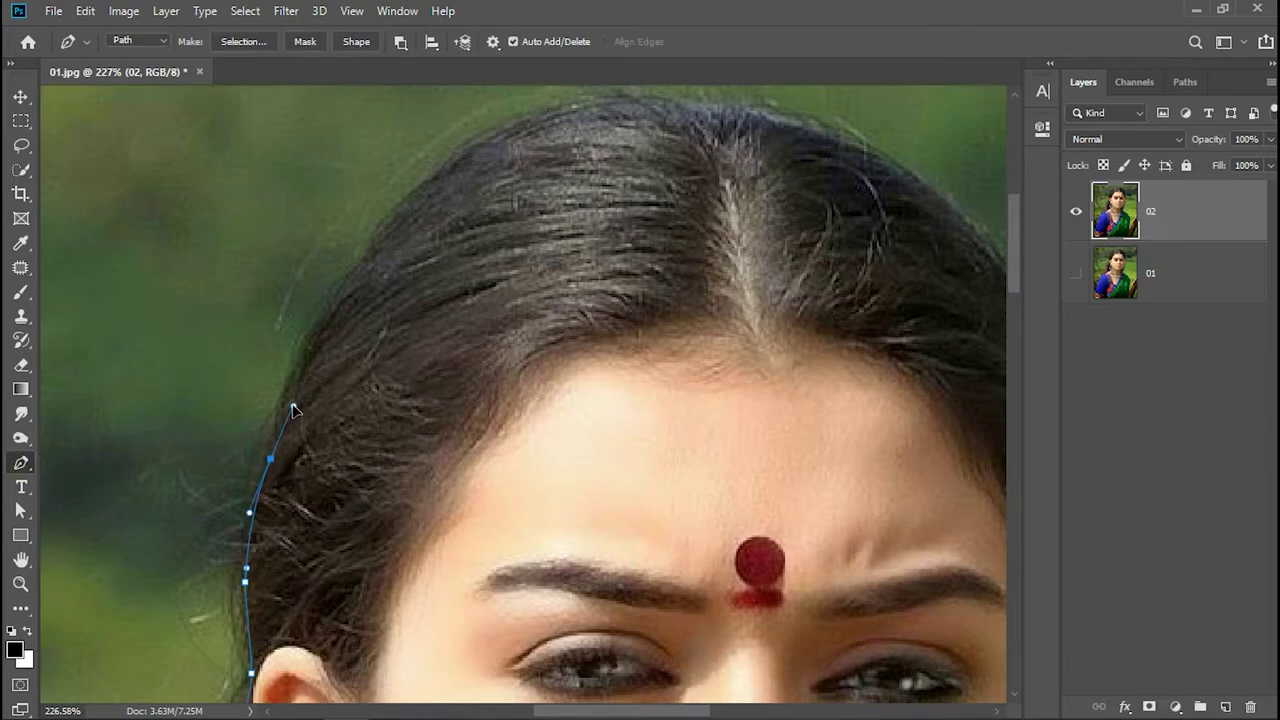
pyautogui.moveTo(344, 291); pyautogui.dragTo(382, 244)
pyautogui.moveTo(464, 150); pyautogui.dragTo(509, 126)
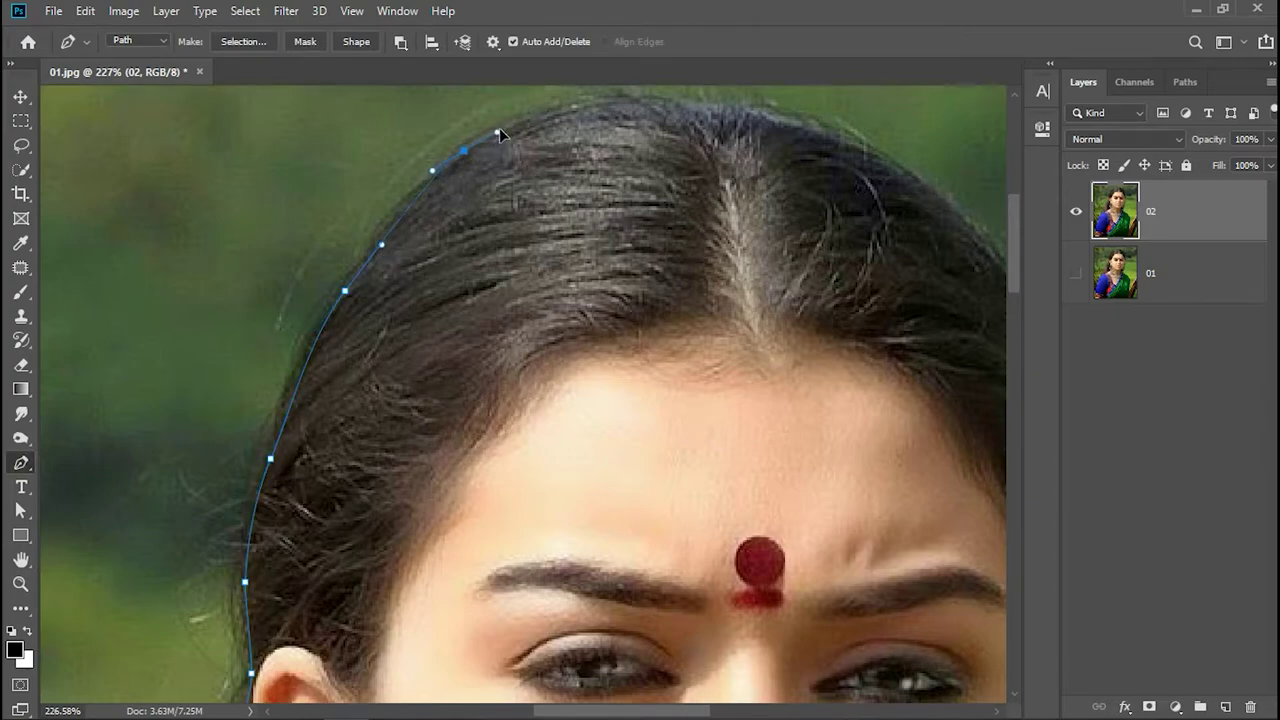
pyautogui.moveTo(629, 101); pyautogui.dragTo(684, 109)
pyautogui.moveTo(802, 125); pyautogui.dragTo(852, 141)
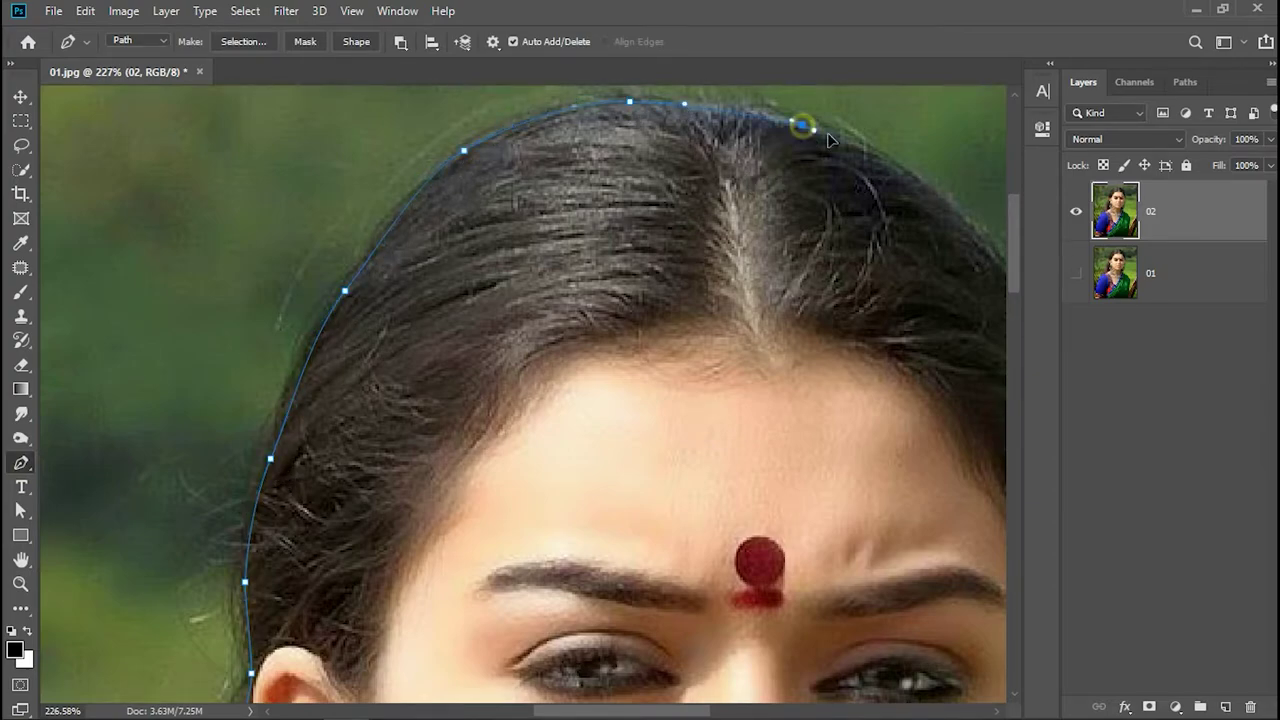
pyautogui.moveTo(979, 238); pyautogui.dragTo(985, 330)
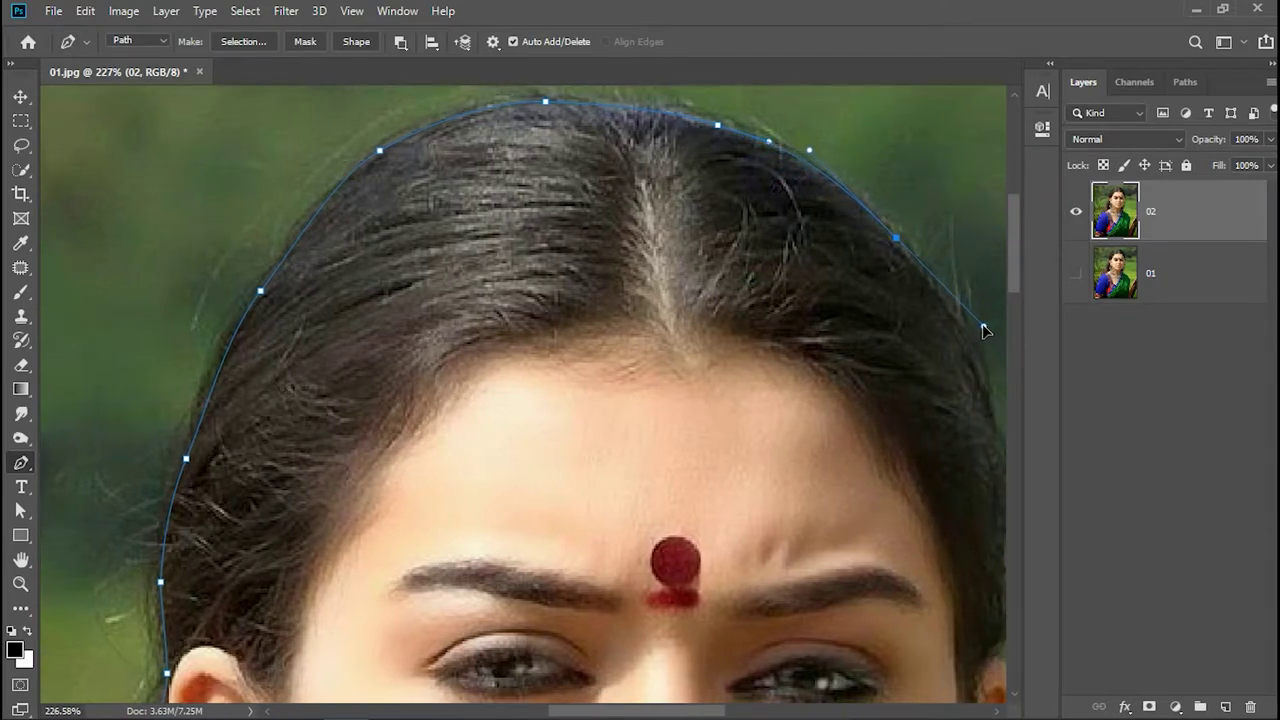
# Add curved anchors down the right side of the hair beside the temple.
pyautogui.click(20, 560)
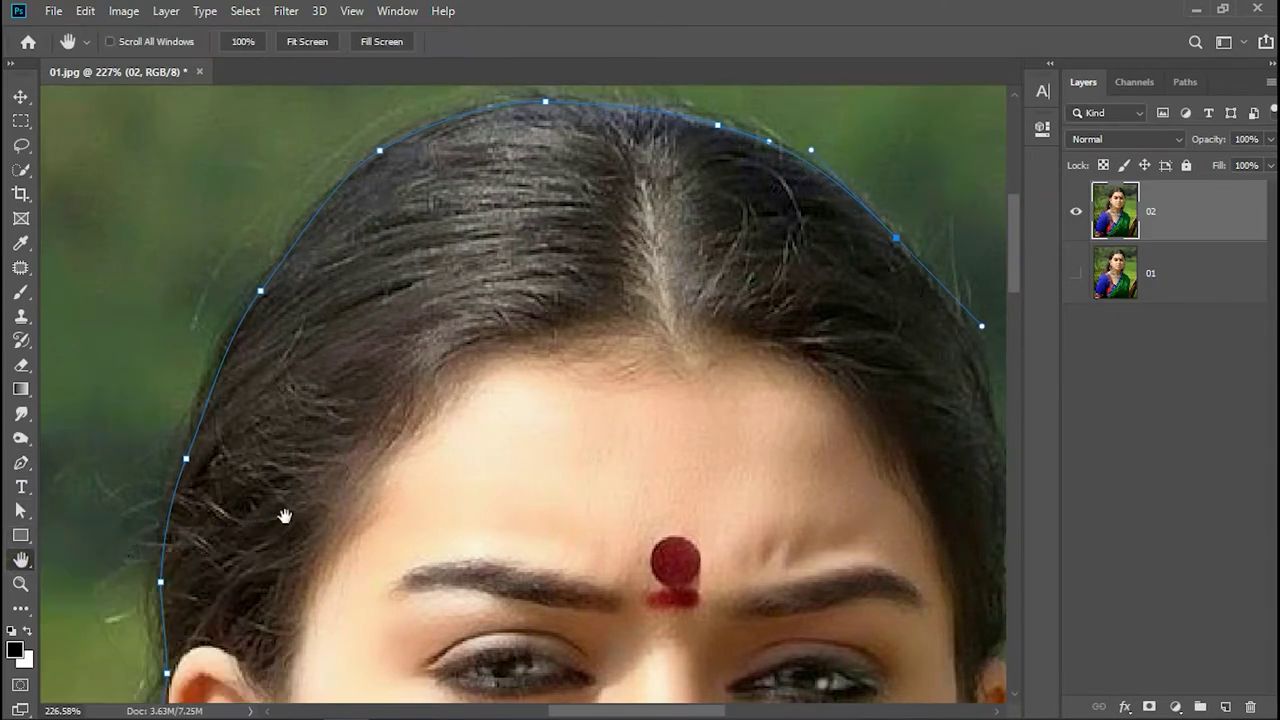
pyautogui.moveTo(657, 400)
pyautogui.mouseDown()
pyautogui.moveTo(257, 320)
pyautogui.moveTo(257, 334)
pyautogui.mouseUp()
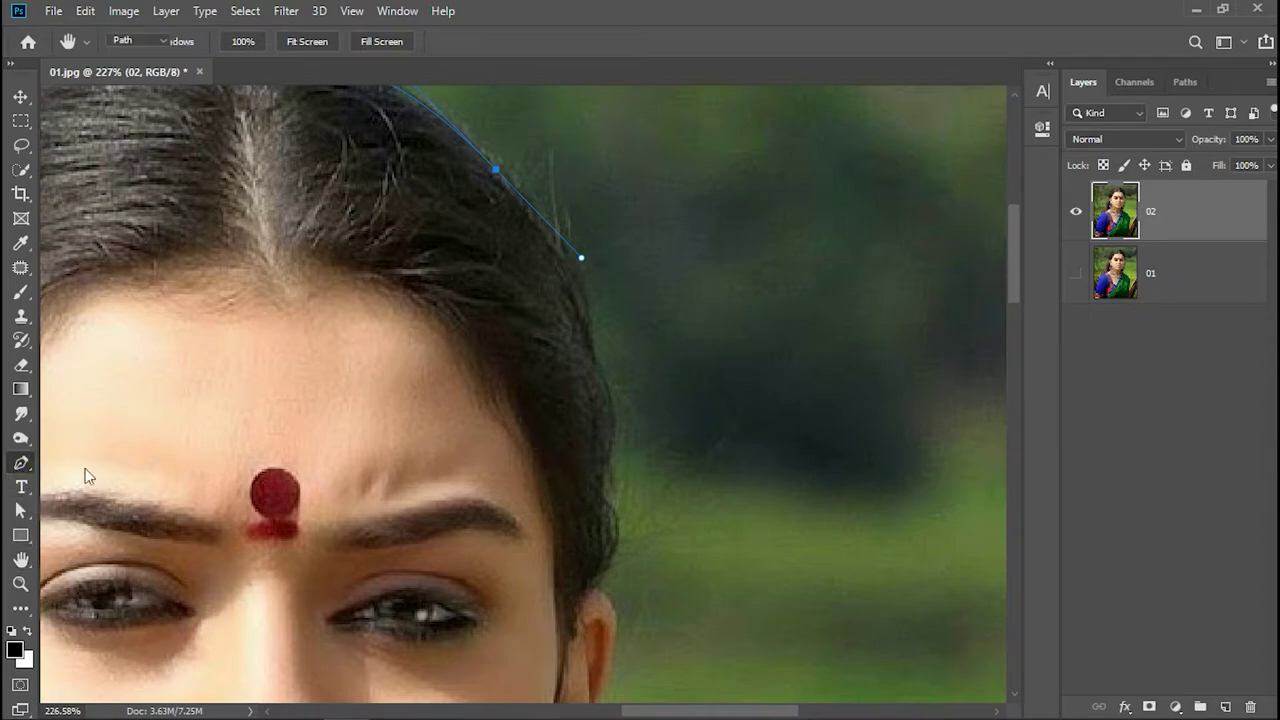
pyautogui.click(20, 462)
pyautogui.moveTo(578, 305); pyautogui.dragTo(588, 347)
pyautogui.moveTo(614, 435); pyautogui.dragTo(613, 555)
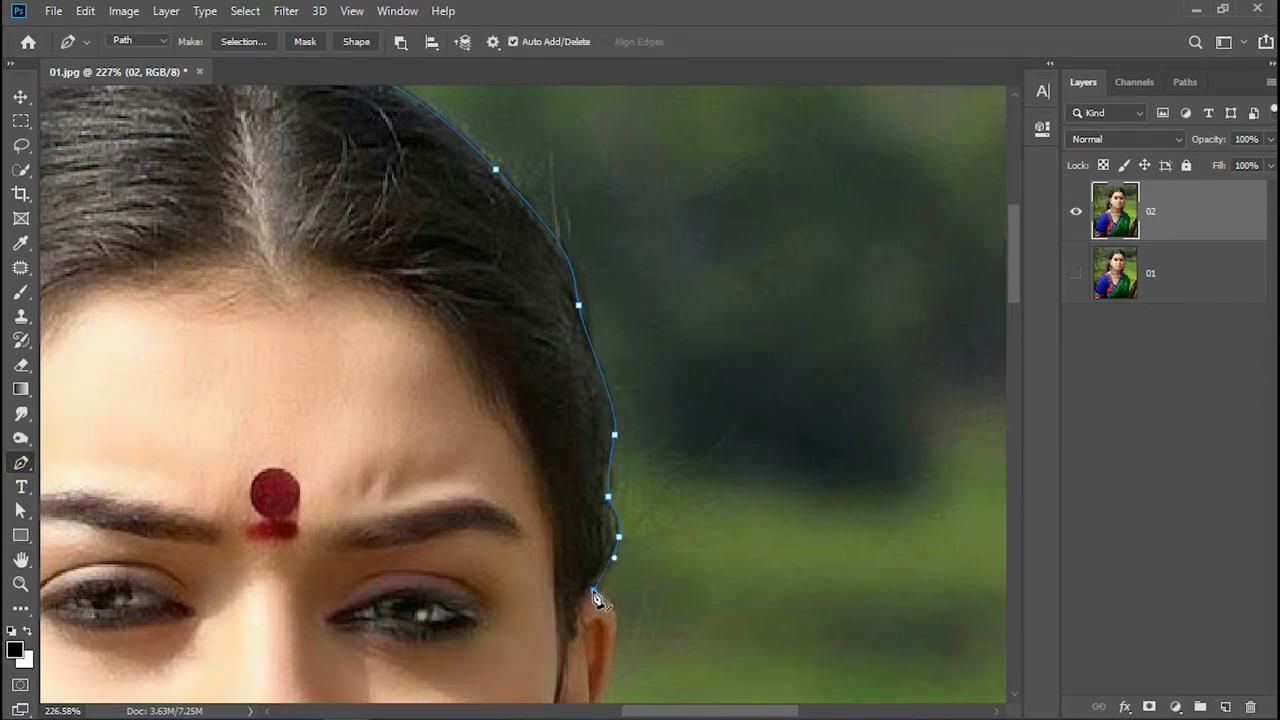
# Break the curve at the earlobe and extend the path down along the earring.
pyautogui.click(20, 560)
pyautogui.moveTo(514, 497); pyautogui.dragTo(447, 110)
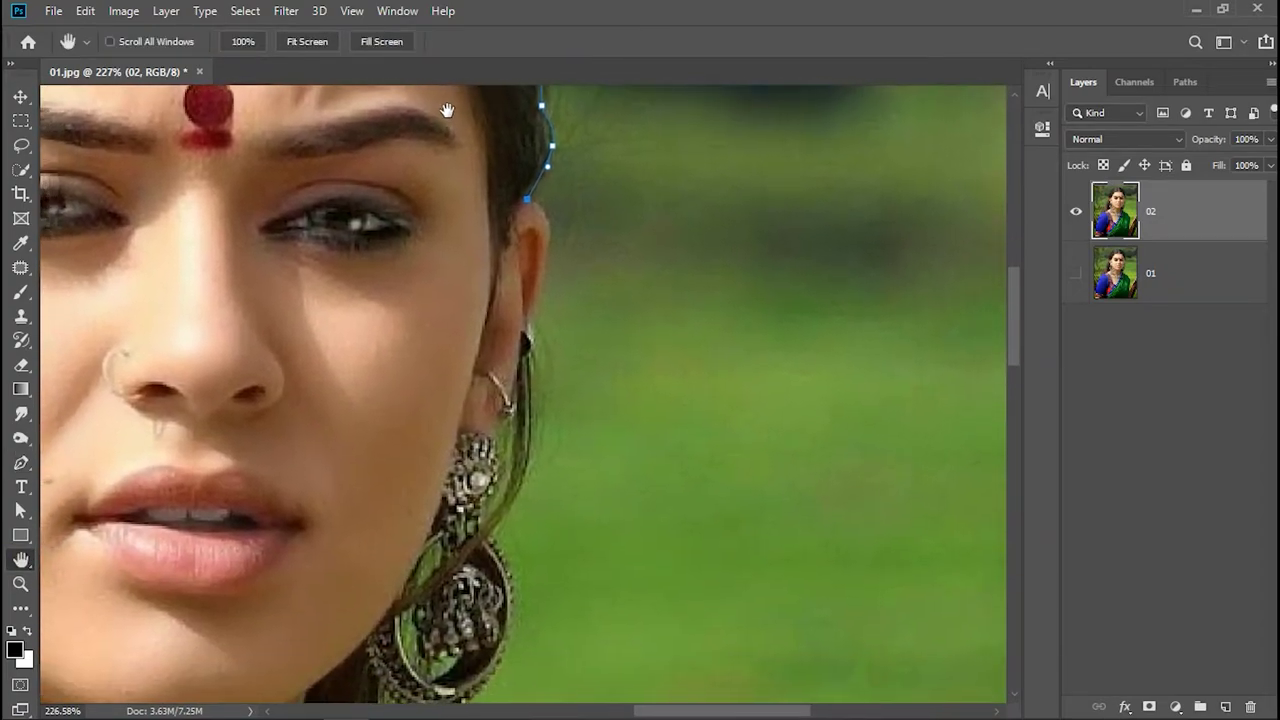
pyautogui.click(20, 462)
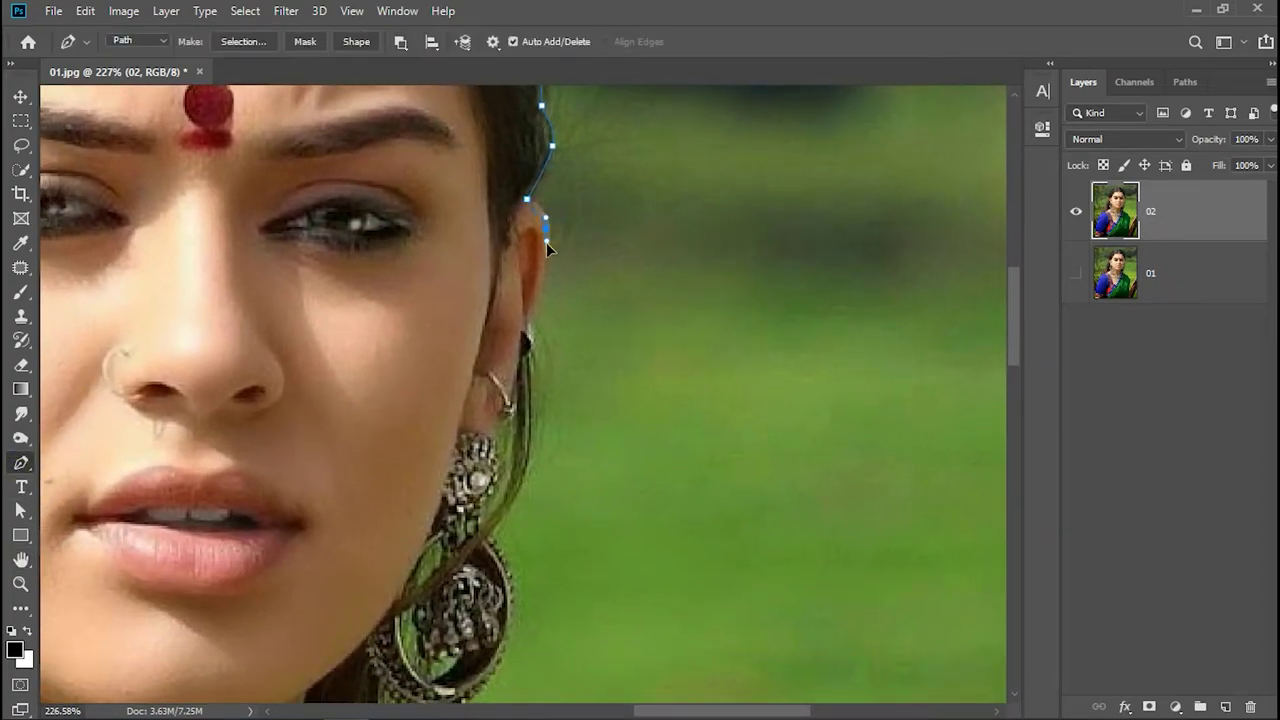
pyautogui.click(532, 322)
pyautogui.keyDown('alt'); pyautogui.click(531, 322); pyautogui.keyUp('alt')
pyautogui.moveTo(514, 396); pyautogui.dragTo(510, 415)
pyautogui.moveTo(497, 546)
pyautogui.mouseDown()
pyautogui.moveTo(513, 568)
pyautogui.moveTo(609, 176)
pyautogui.mouseUp()
# Trace the path down the earring pendant, over the green sari shoulder and along the blue border.
pyautogui.click(27, 468)
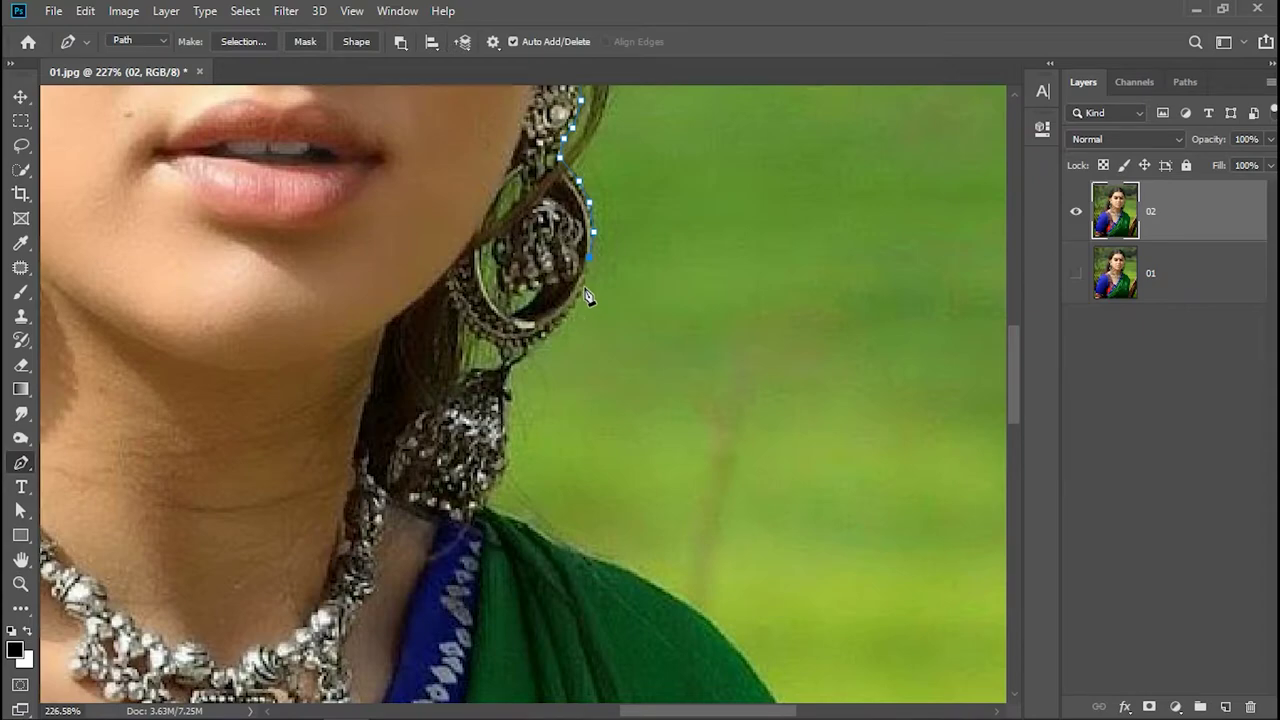
pyautogui.moveTo(545, 352)
pyautogui.mouseDown()
pyautogui.moveTo(506, 400)
pyautogui.moveTo(502, 493)
pyautogui.moveTo(487, 512)
pyautogui.moveTo(522, 524)
pyautogui.moveTo(316, 264)
pyautogui.moveTo(489, 348)
pyautogui.mouseUp()
pyautogui.moveTo(572, 461)
pyautogui.mouseDown()
pyautogui.moveTo(583, 517)
pyautogui.moveTo(640, 560)
pyautogui.mouseUp()
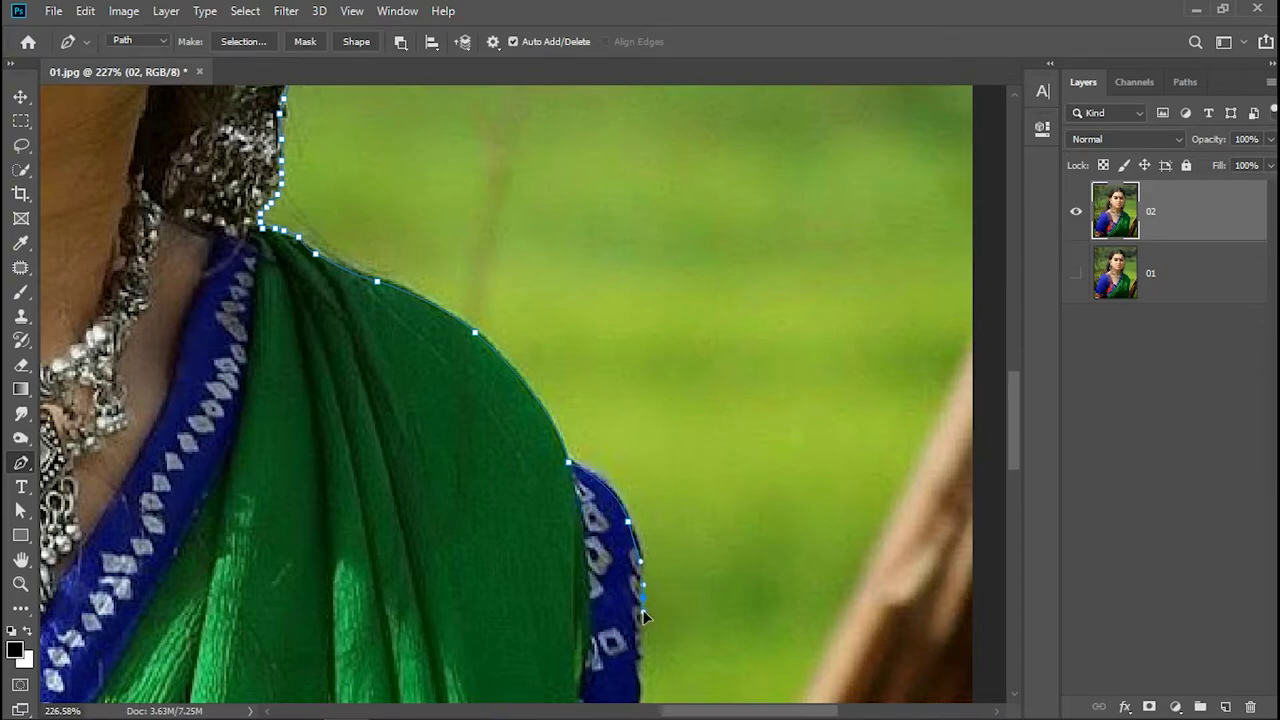
pyautogui.moveTo(637, 672); pyautogui.dragTo(643, 706)
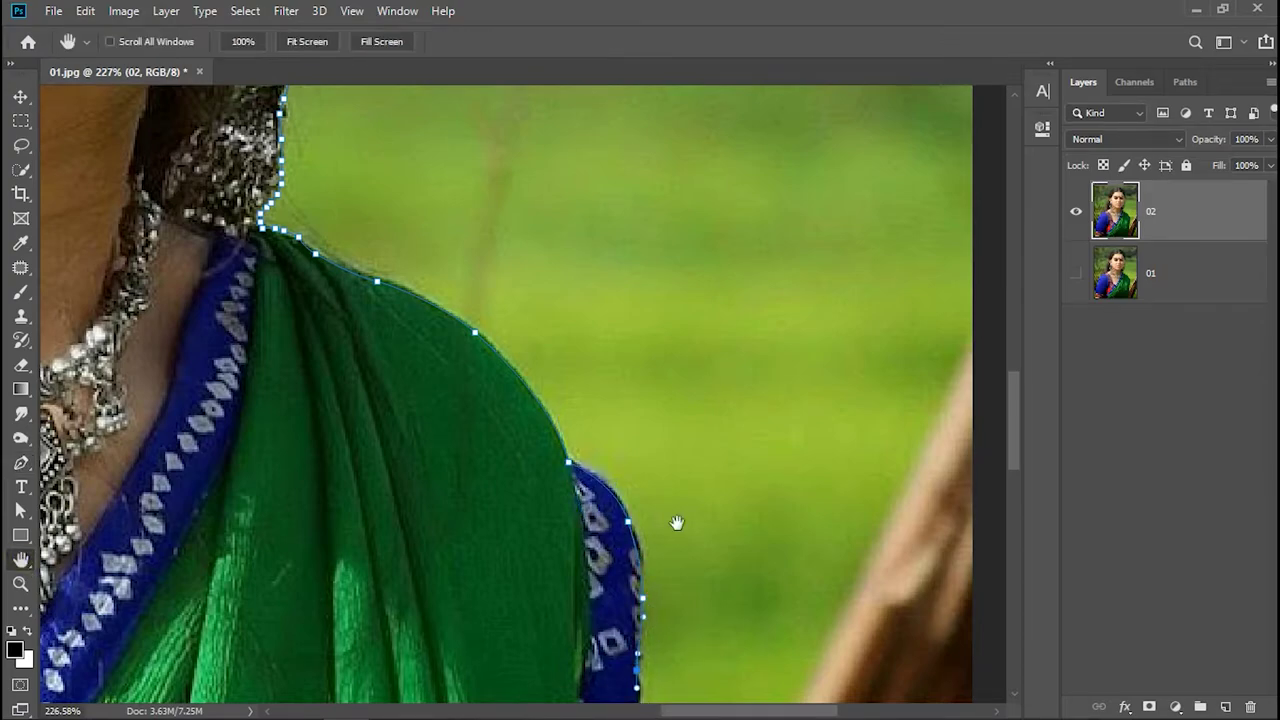
pyautogui.moveTo(677, 523); pyautogui.dragTo(740, 100)
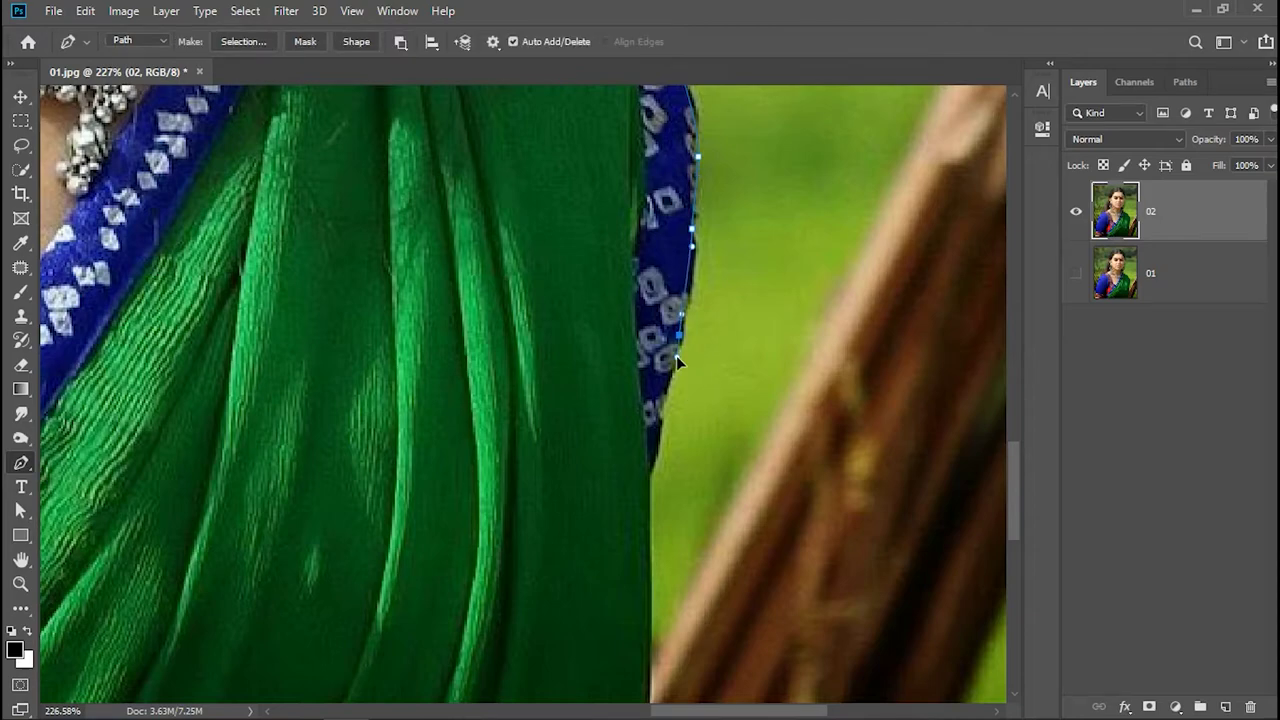
pyautogui.click(650, 603)
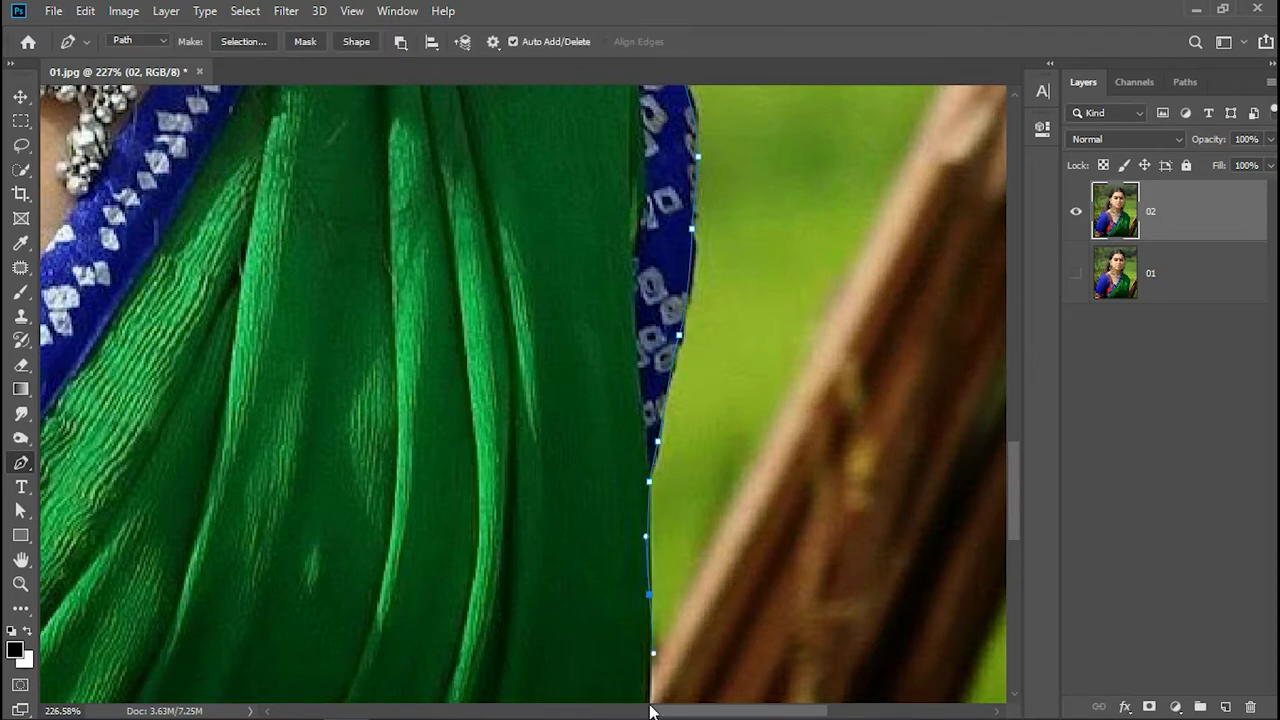
pyautogui.click(648, 708)
# Curve the path down the saree edge to the photo's bottom, then zoom out to check it.
pyautogui.press('space')
pyautogui.moveTo(729, 478); pyautogui.dragTo(742, 178)
pyautogui.moveTo(694, 502); pyautogui.dragTo(752, 335)
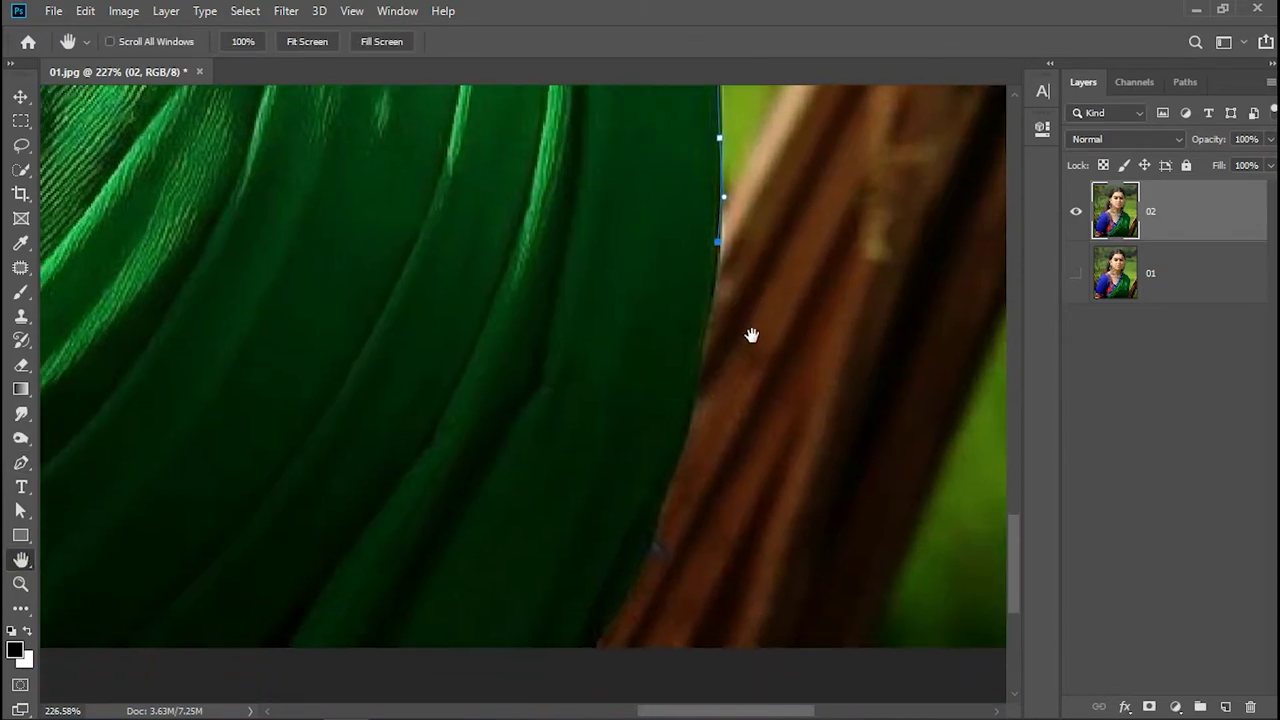
pyautogui.moveTo(690, 420); pyautogui.dragTo(678, 482)
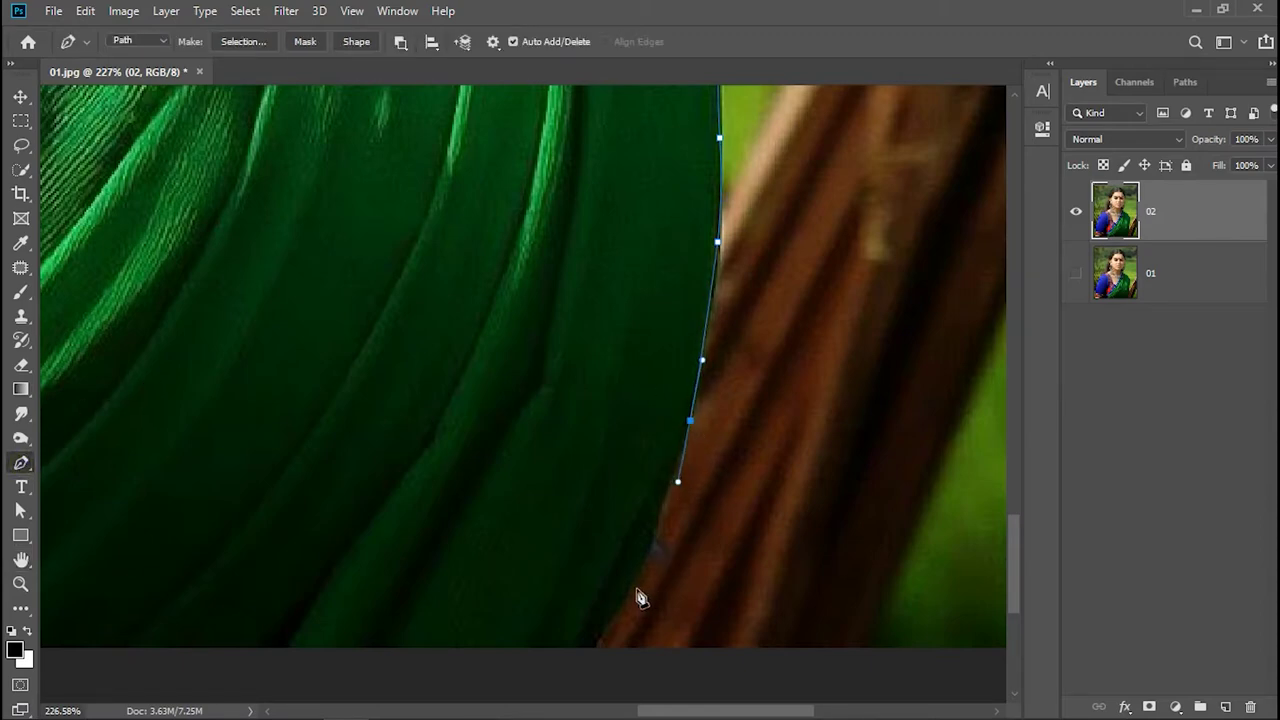
pyautogui.moveTo(630, 590)
pyautogui.mouseDown()
pyautogui.moveTo(607, 623)
pyautogui.moveTo(616, 635)
pyautogui.mouseUp()
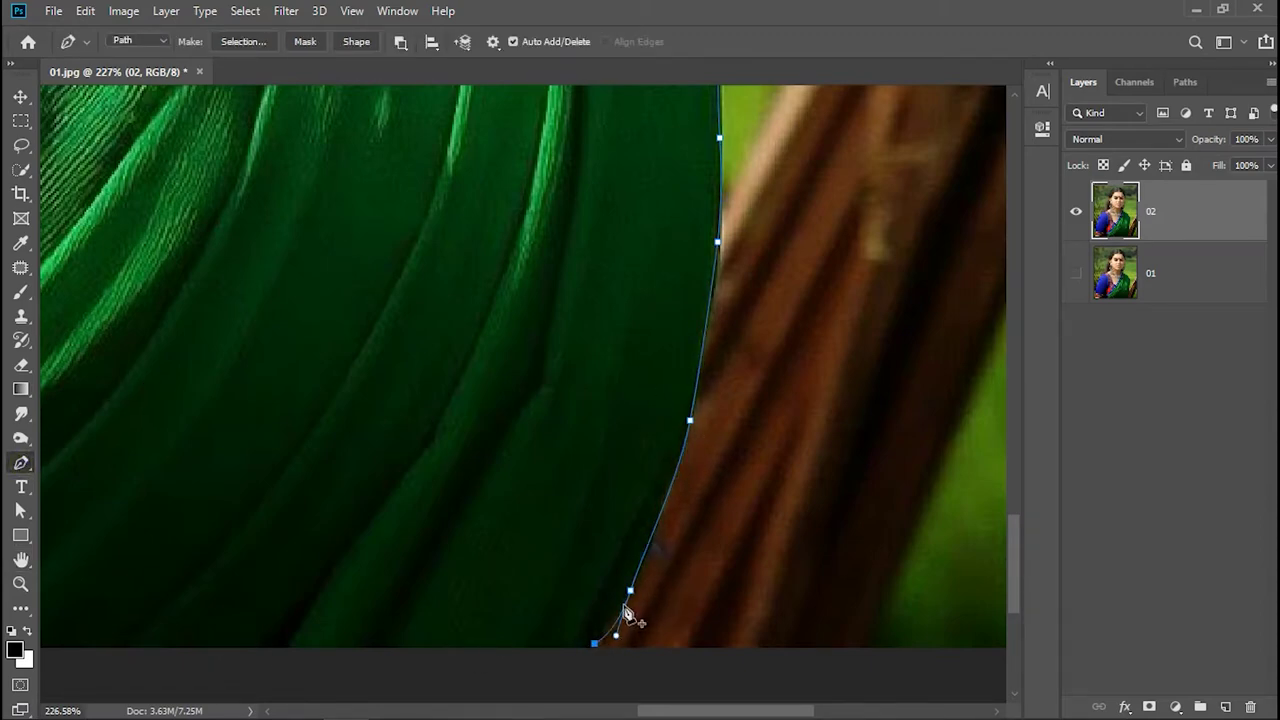
pyautogui.click(20, 560)
pyautogui.moveTo(554, 522); pyautogui.dragTo(567, 283)
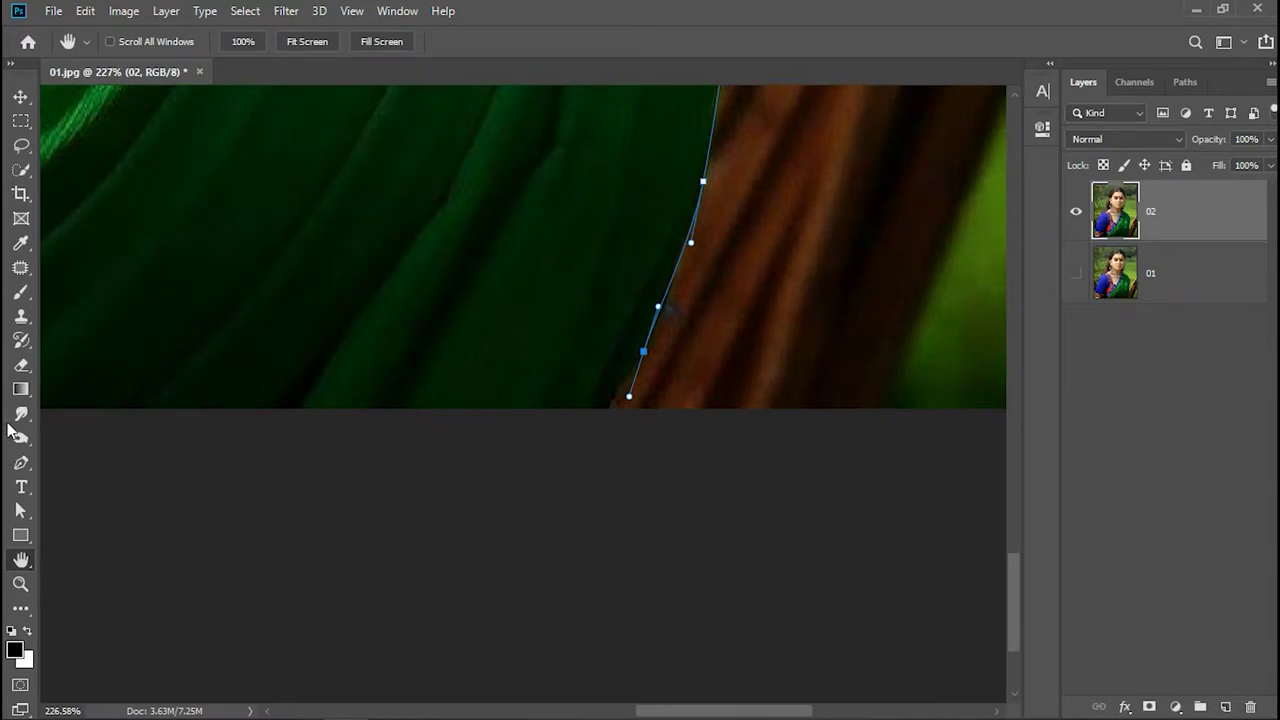
pyautogui.click(20, 462)
pyautogui.moveTo(603, 410); pyautogui.dragTo(592, 439)
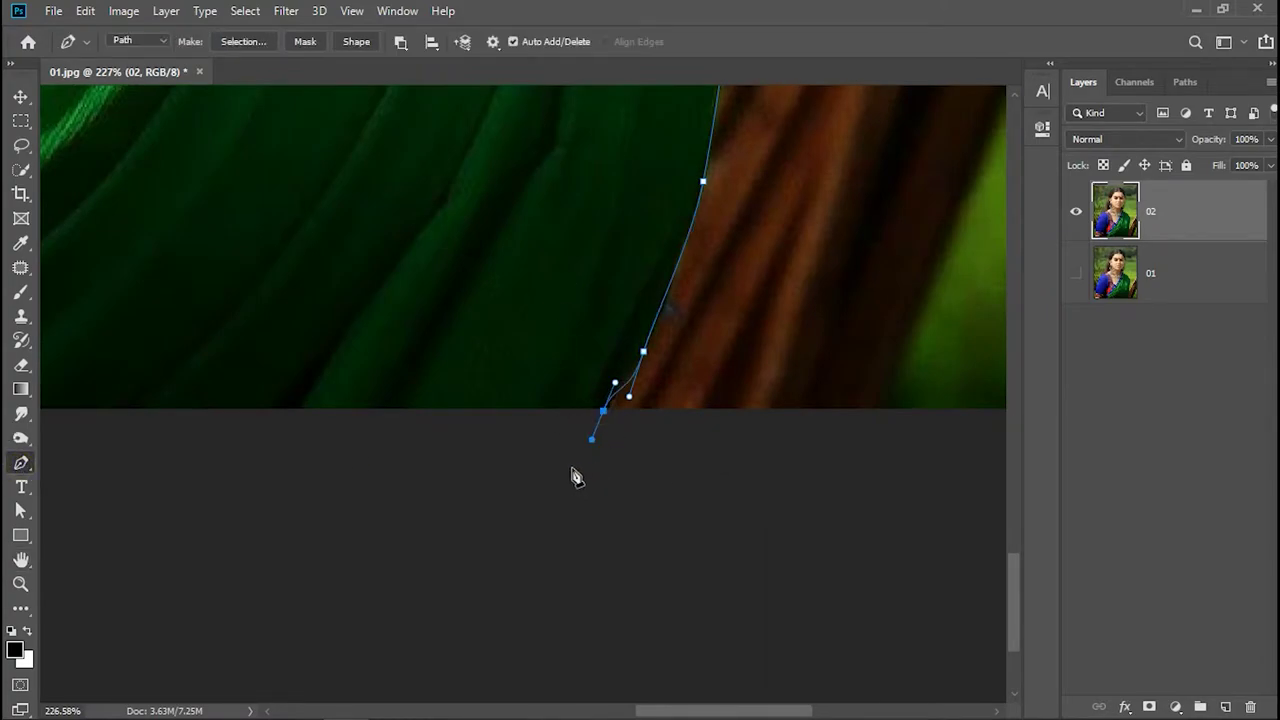
pyautogui.click(20, 585)
pyautogui.moveTo(492, 505); pyautogui.dragTo(386, 506)
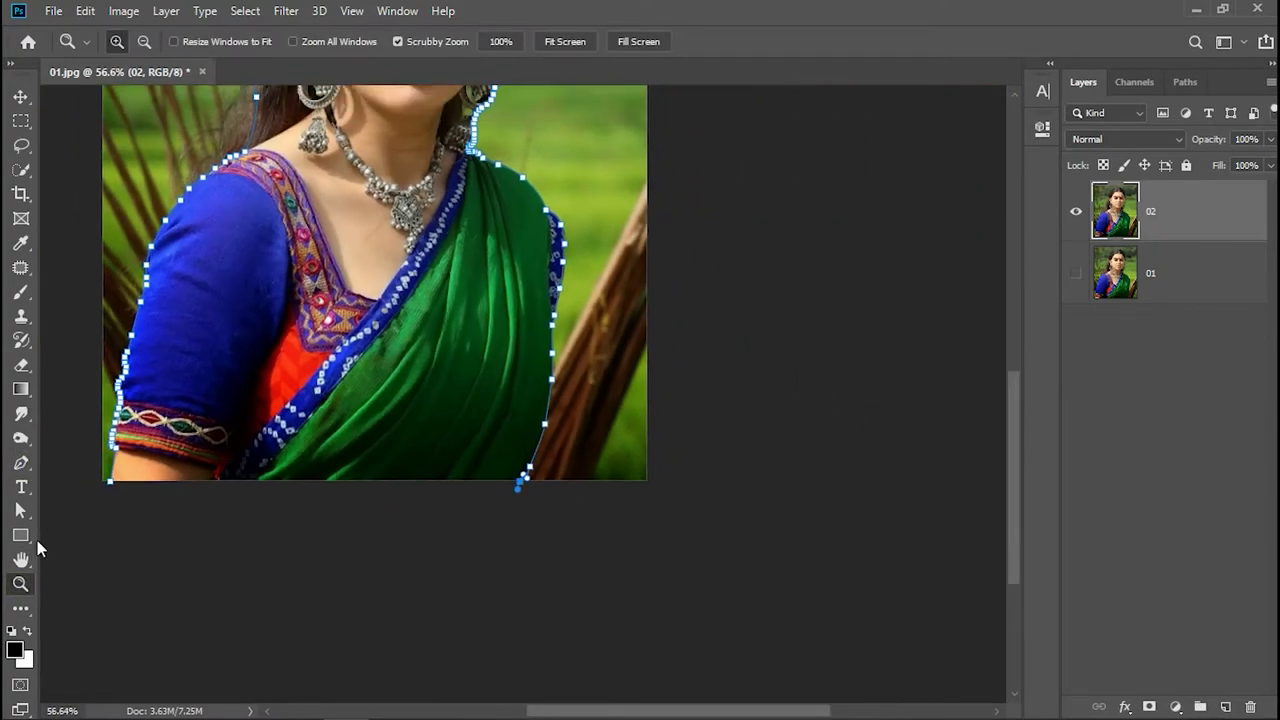
# Close the path along the photo's bottom, load it as a selection and invert it.
pyautogui.click(20, 462)
pyautogui.click(111, 483)
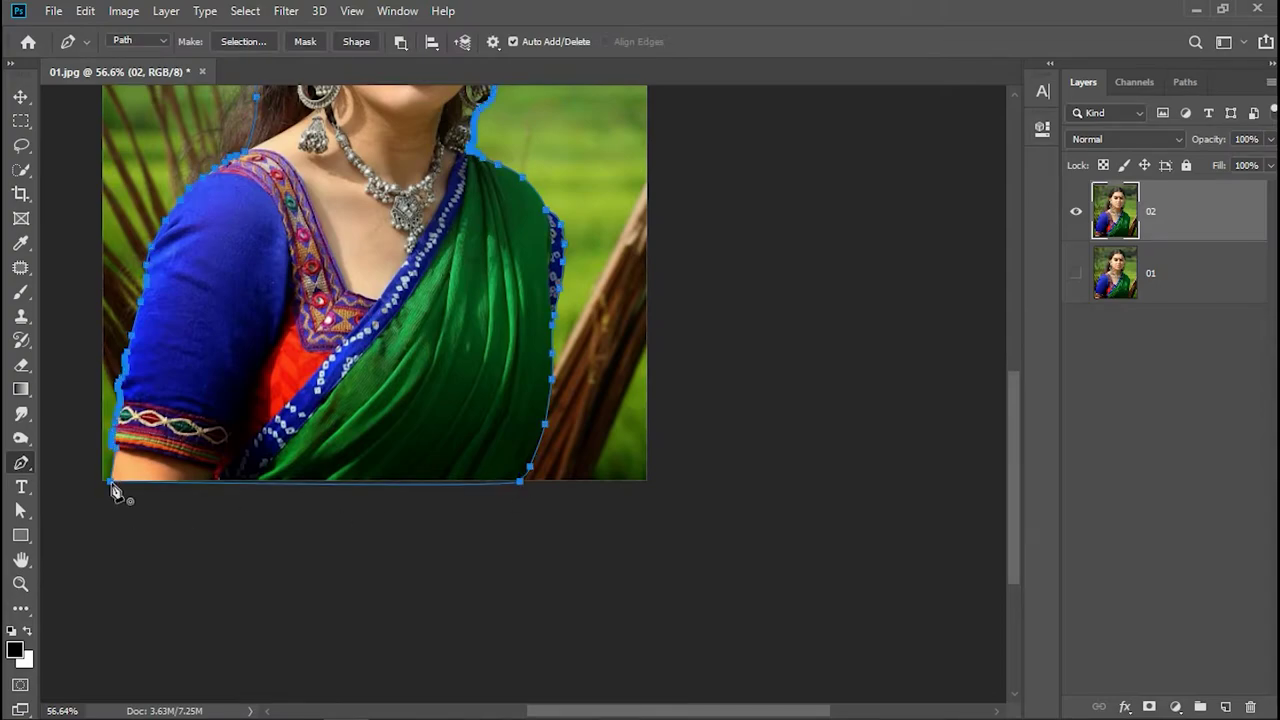
pyautogui.click(20, 560)
pyautogui.moveTo(471, 358); pyautogui.dragTo(600, 535)
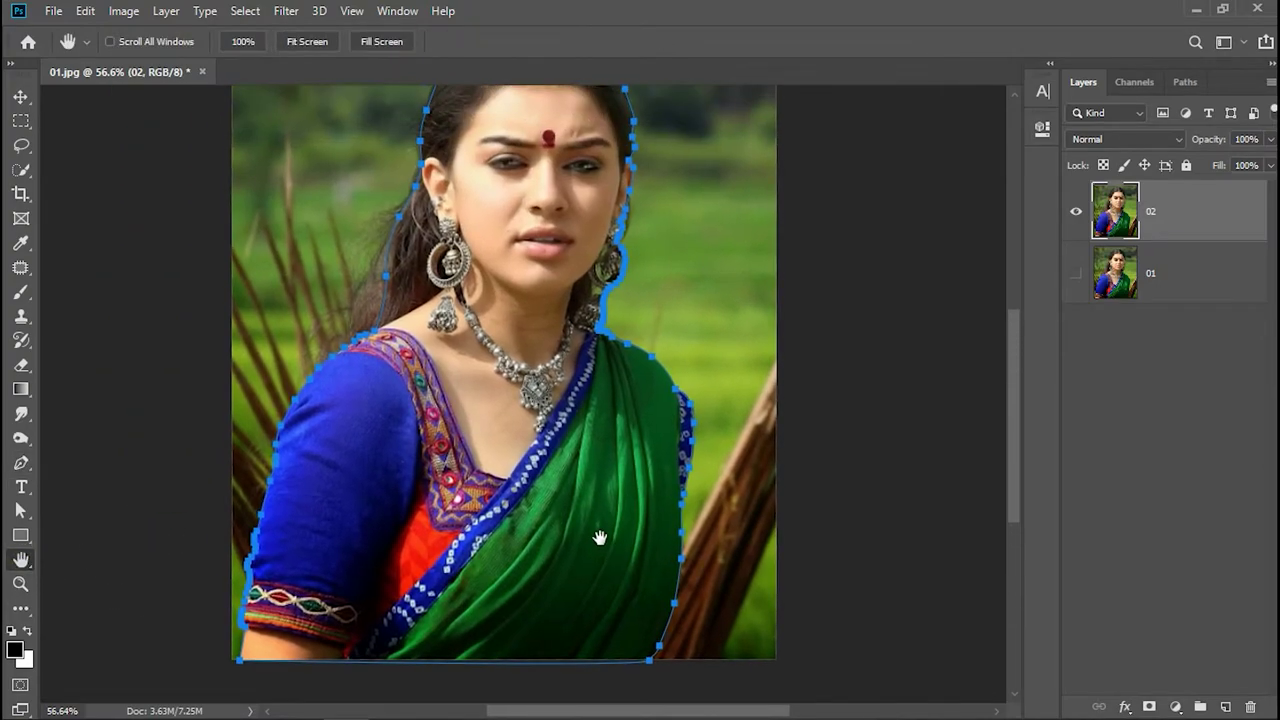
pyautogui.click(313, 46)
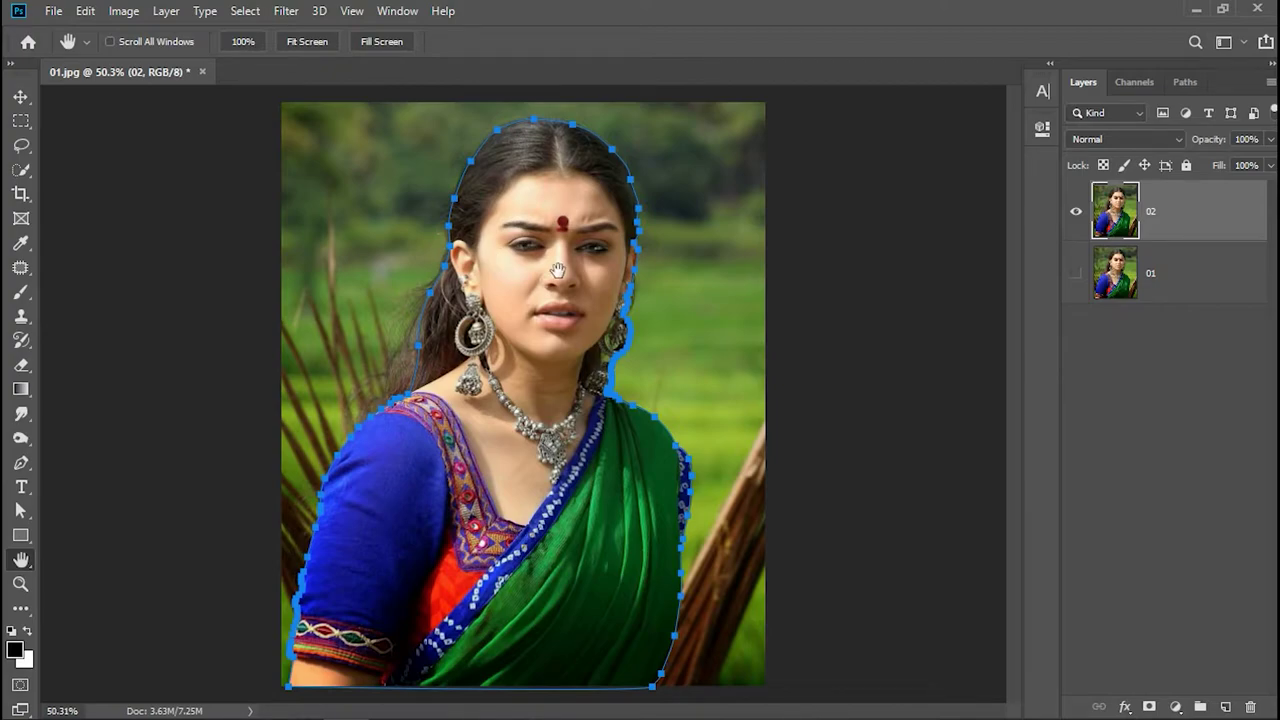
pyautogui.hotkey('ctrl', 'Return')
pyautogui.hotkey('ctrl', 'shift', 'i')
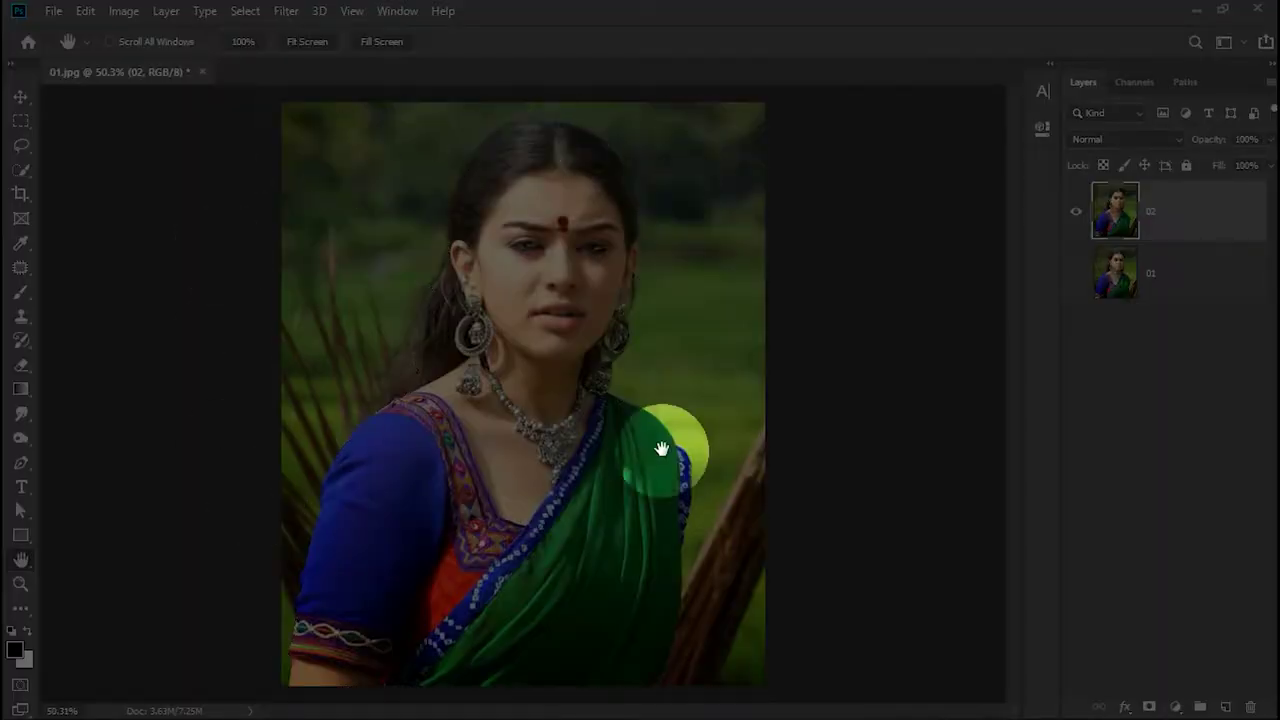
# Delete the background around the woman and clear the selection.
pyautogui.press('Delete')
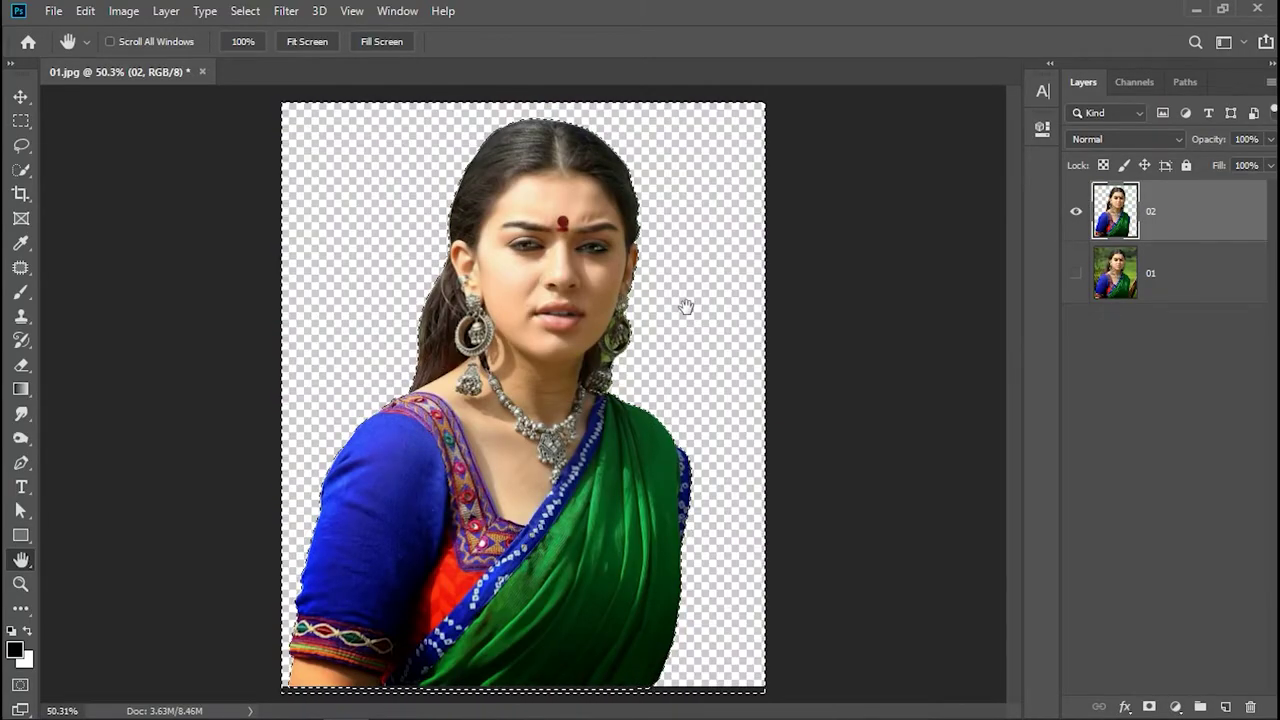
pyautogui.click(20, 120)
pyautogui.click(866, 223)
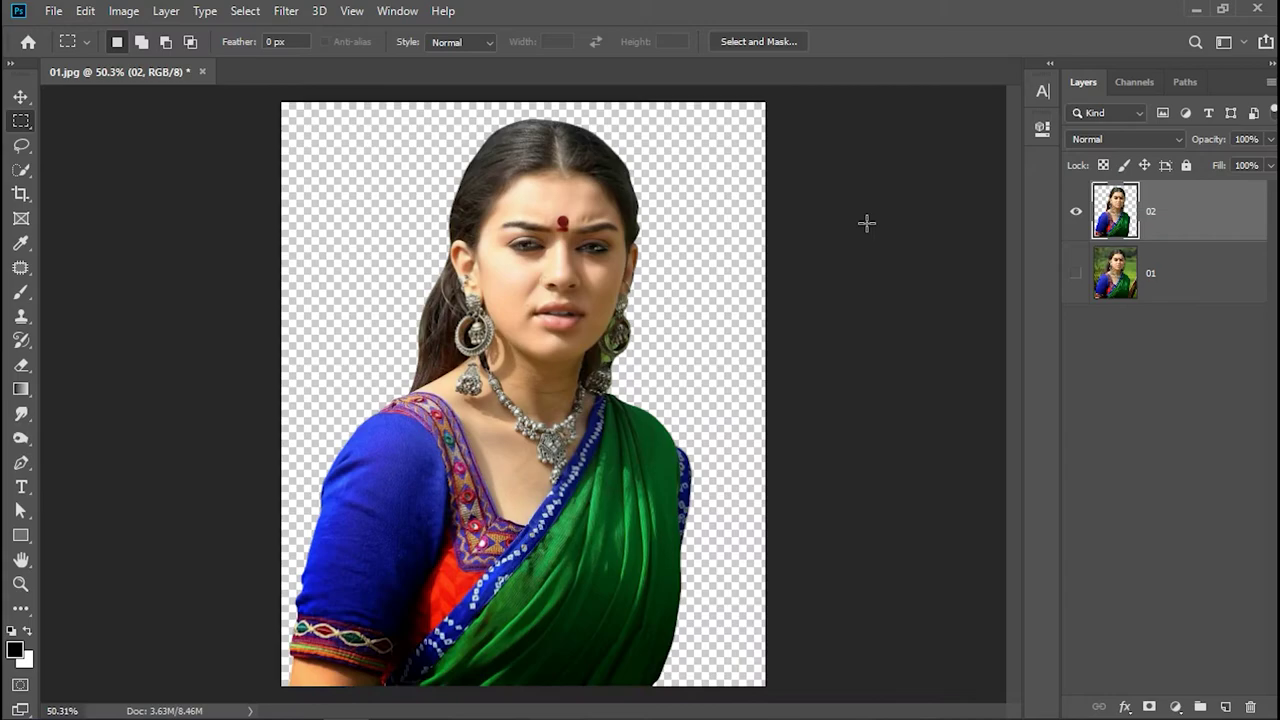
# Inspect the cut-out's sleeve and face edges up close, then fit the image on screen.
pyautogui.click(20, 584)
pyautogui.moveTo(339, 560); pyautogui.dragTo(406, 571)
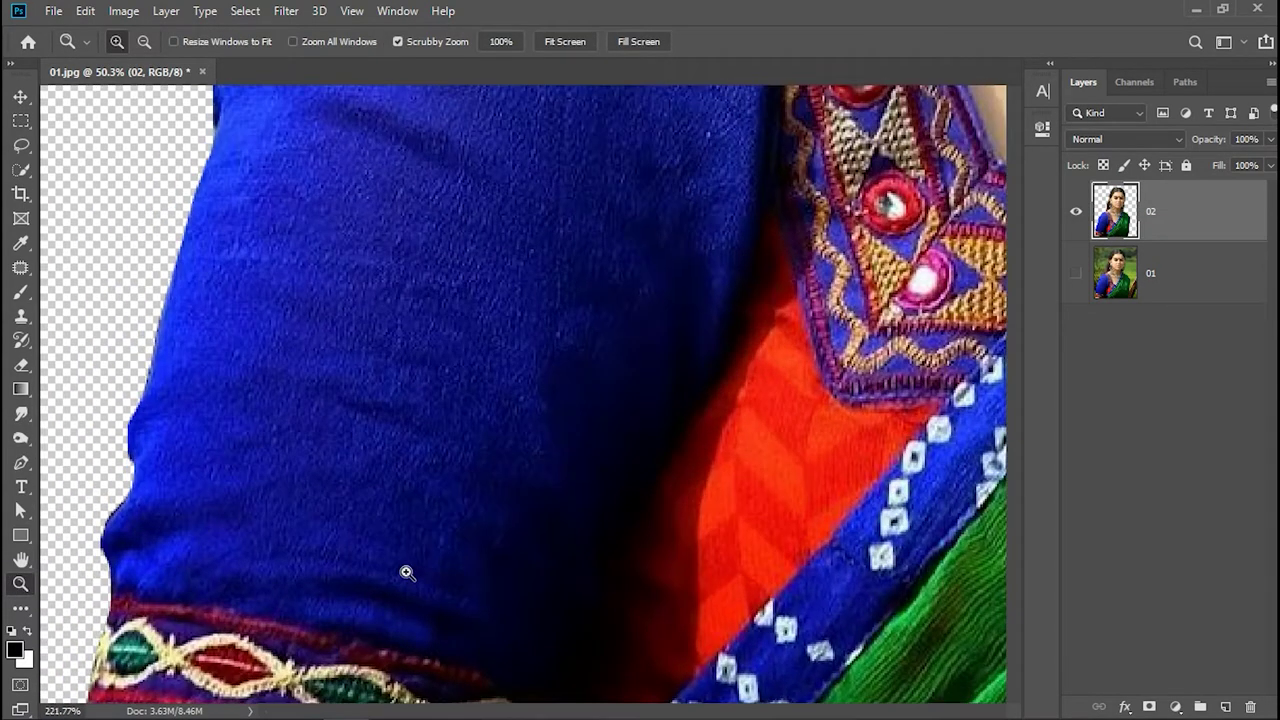
pyautogui.moveTo(366, 321); pyautogui.dragTo(315, 325)
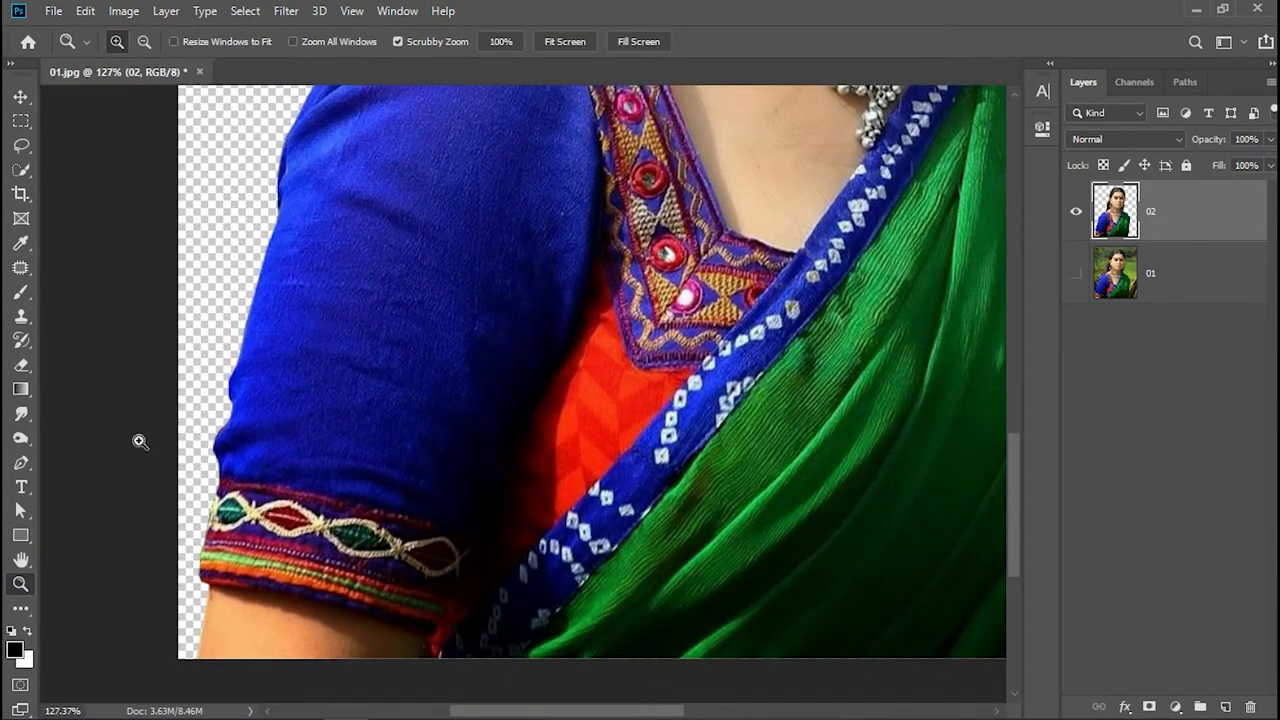
pyautogui.click(20, 560)
pyautogui.moveTo(560, 110); pyautogui.dragTo(575, 355)
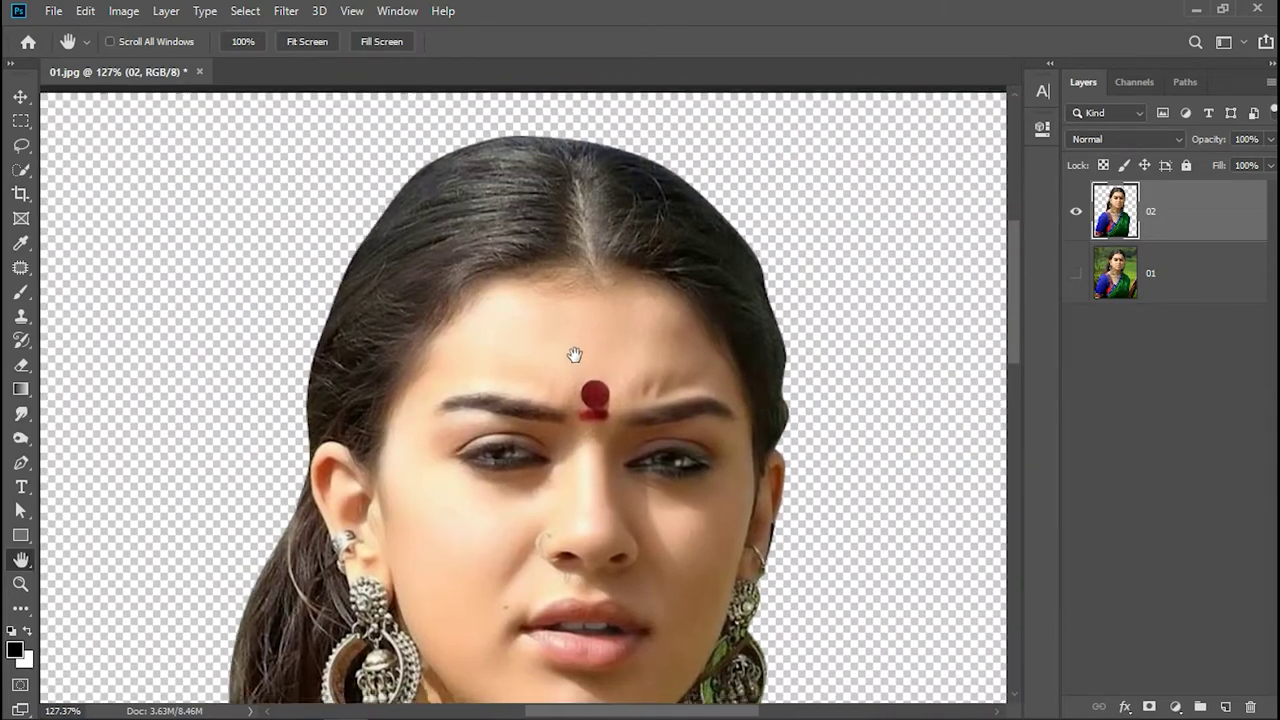
pyautogui.scroll(-2, 723, 300)
pyautogui.scroll(-3, 745, 286)
pyautogui.scroll(-2, 737, 491)
pyautogui.scroll(-4, 784, 401)
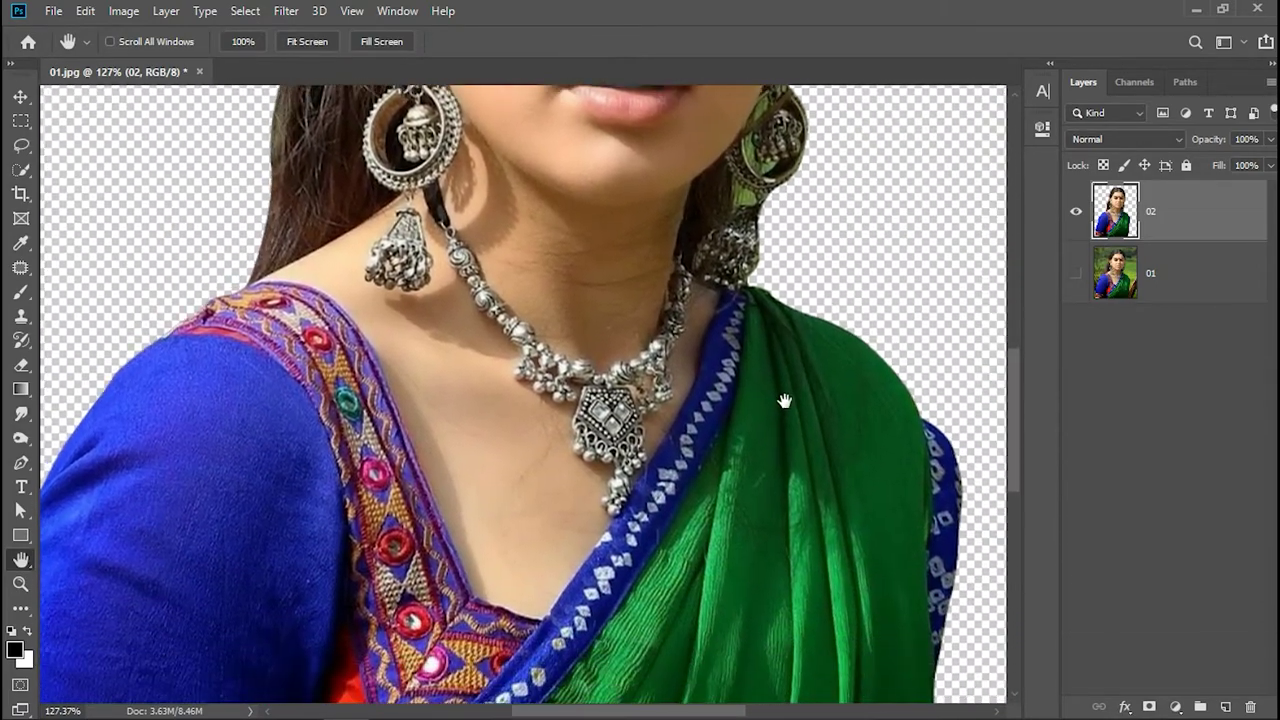
pyautogui.scroll(-4, 784, 401)
pyautogui.hscroll(-2, 780, 300)
pyautogui.scroll(-1, 650, 316)
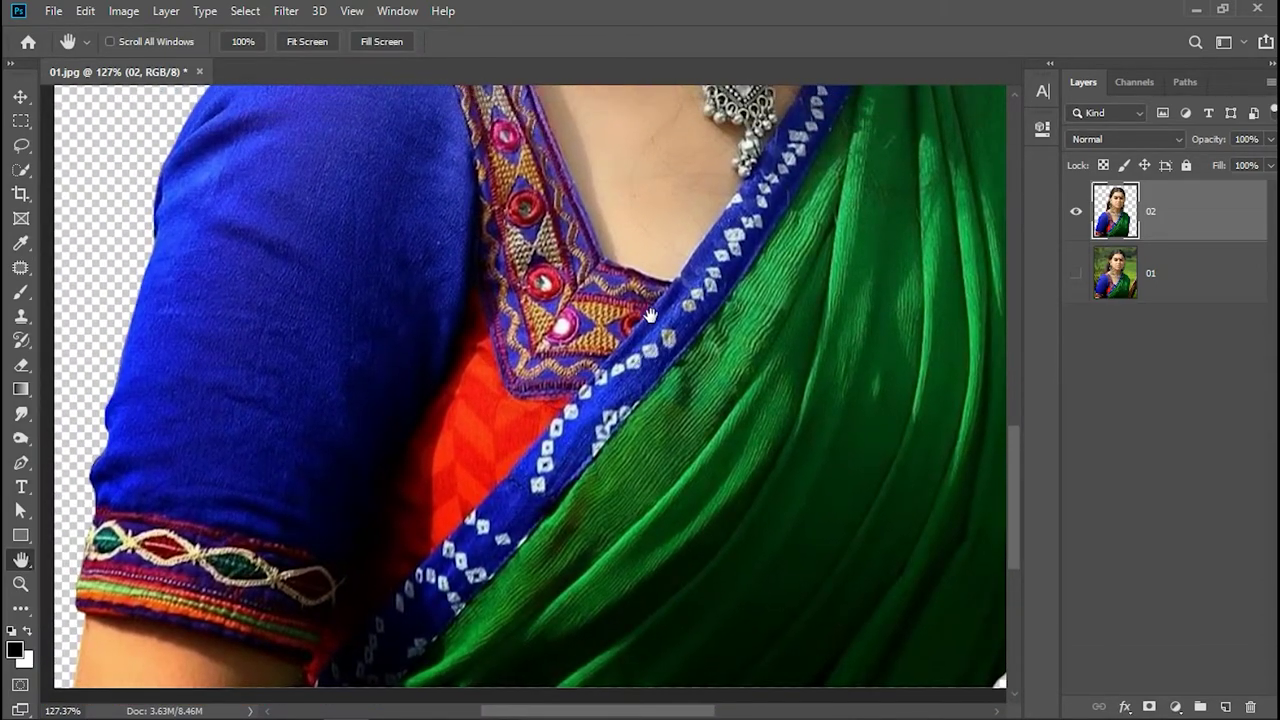
pyautogui.click(307, 42)
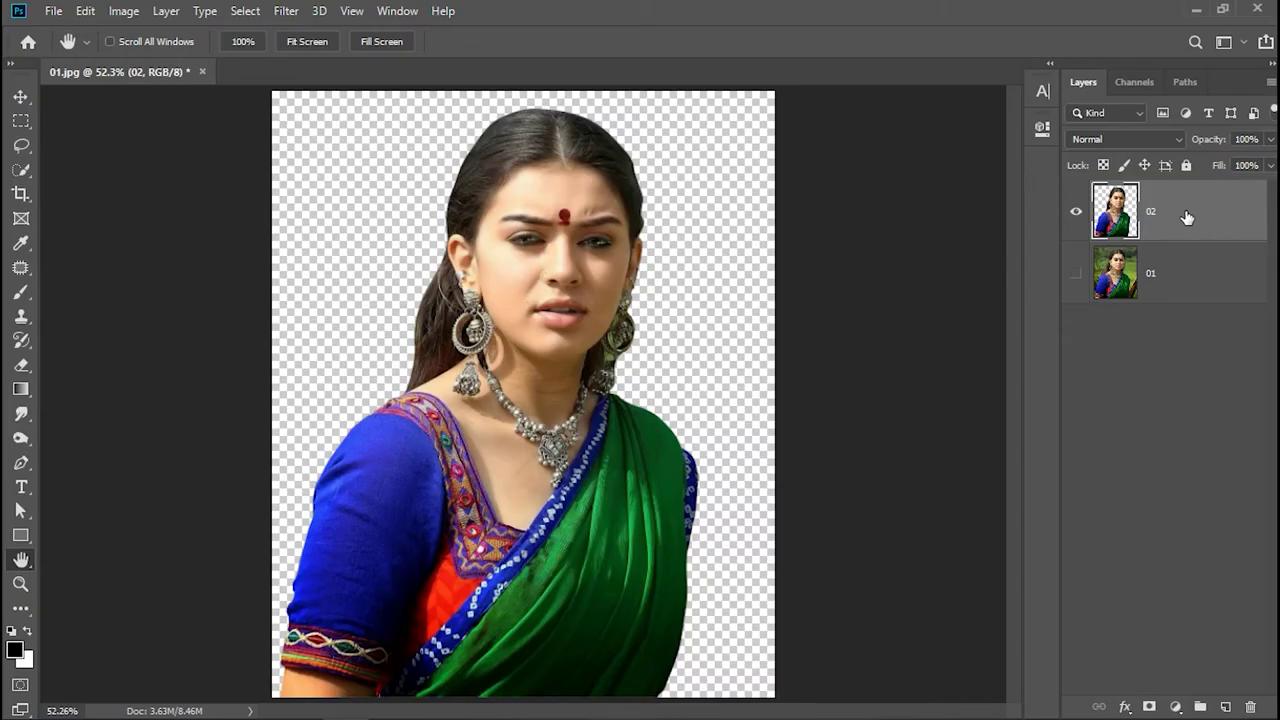
# Duplicate layer 02 as layer 03 and hide layer 02.
pyautogui.rightClick(1185, 218)
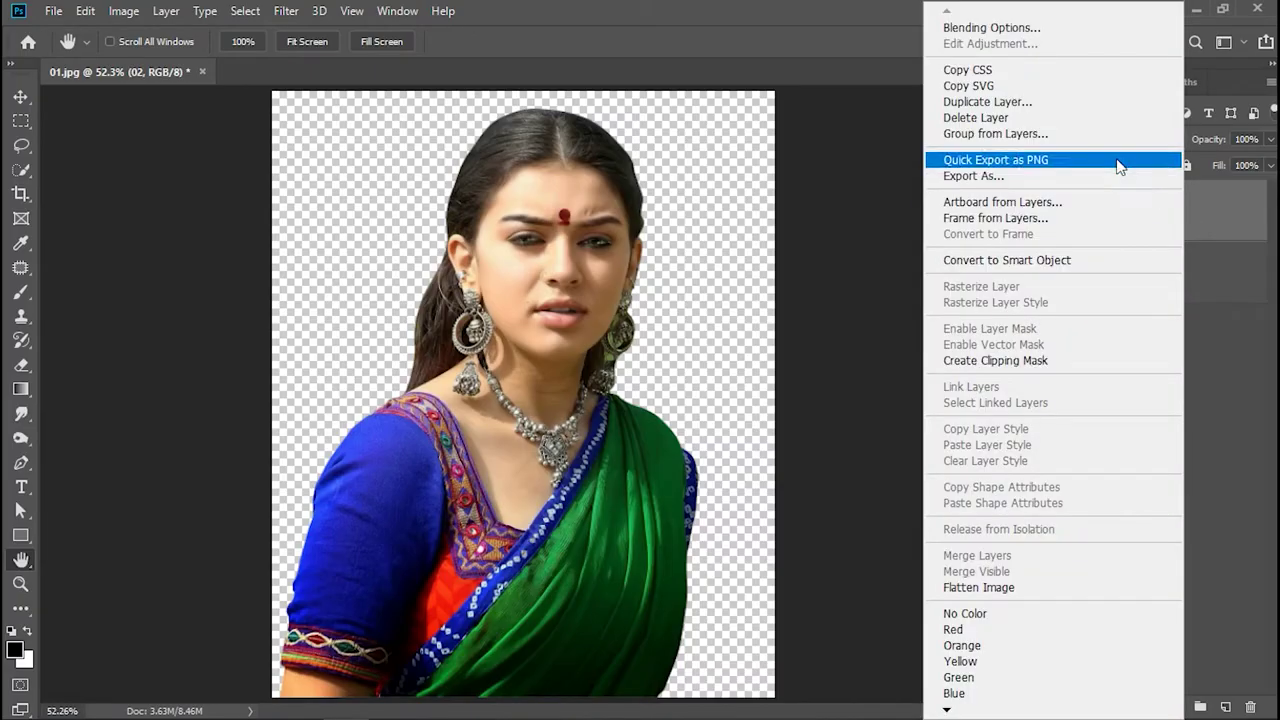
pyautogui.click(1100, 105)
pyautogui.click(601, 198)
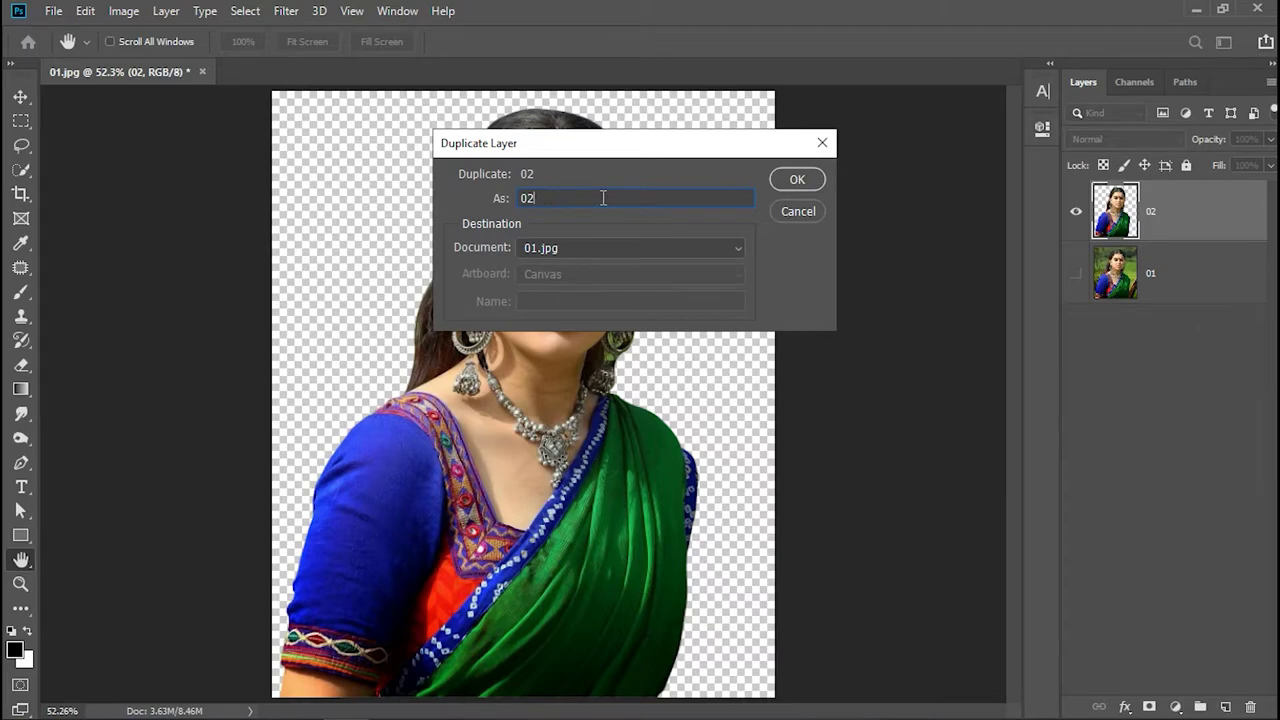
pyautogui.write('03')
pyautogui.click(795, 180)
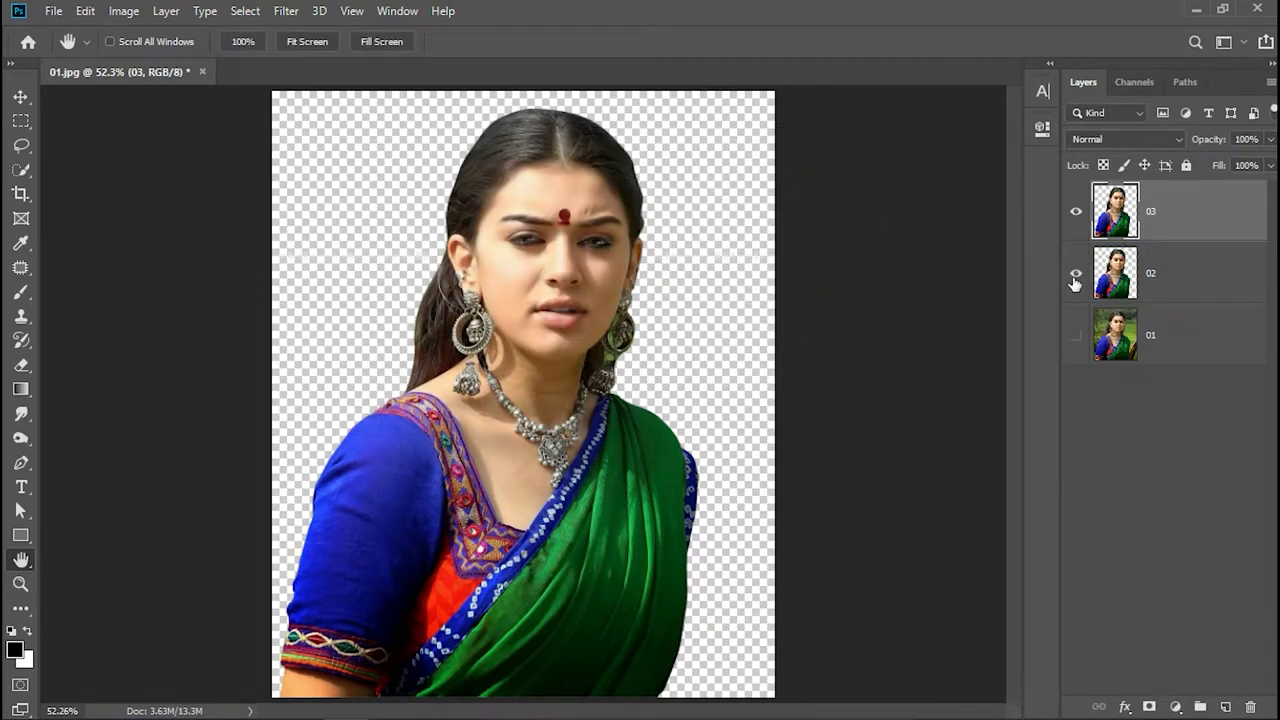
pyautogui.click(1075, 276)
# Zoom out and set up the standard Eraser with a 300 px brush.
pyautogui.click(20, 584)
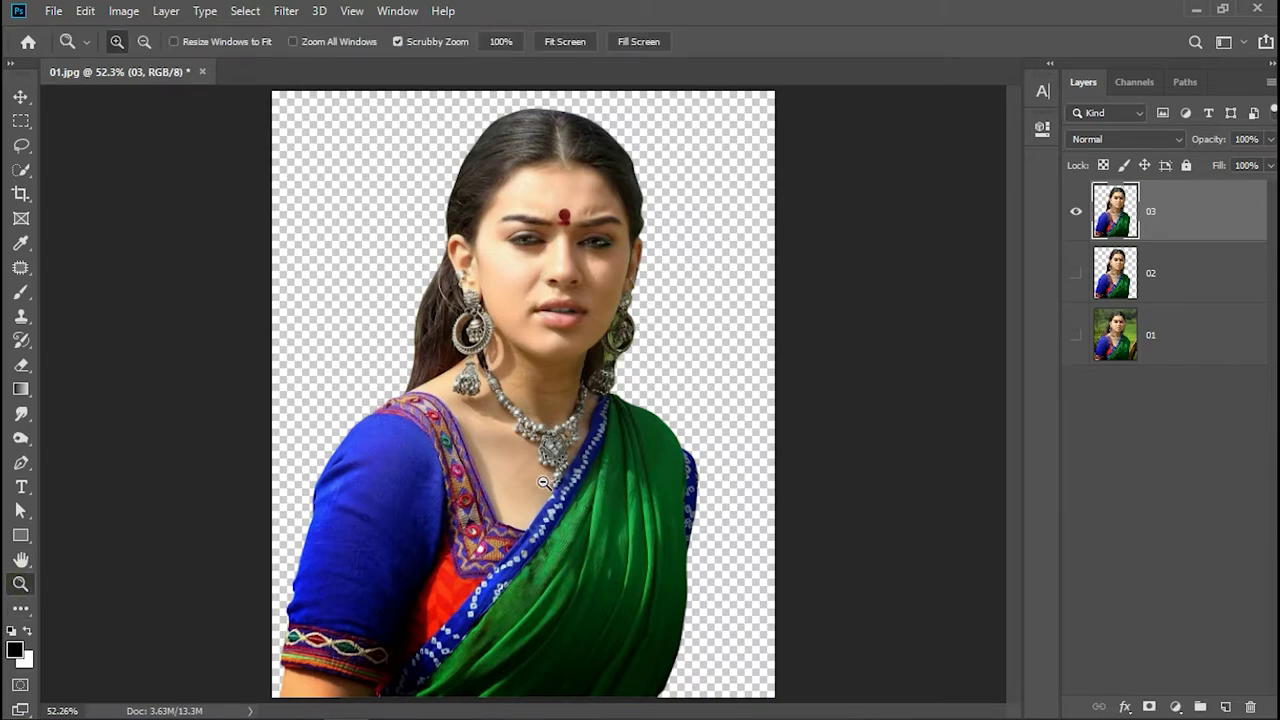
pyautogui.moveTo(396, 503); pyautogui.dragTo(330, 505)
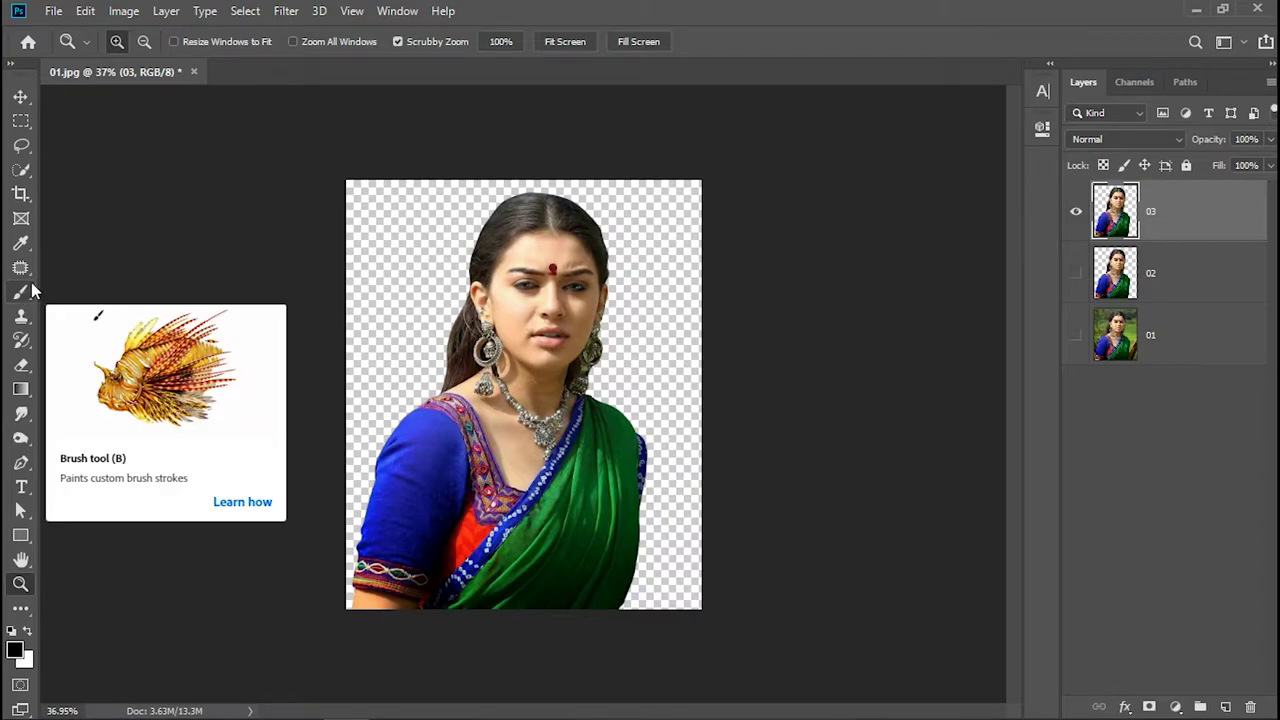
pyautogui.rightClick(22, 364)
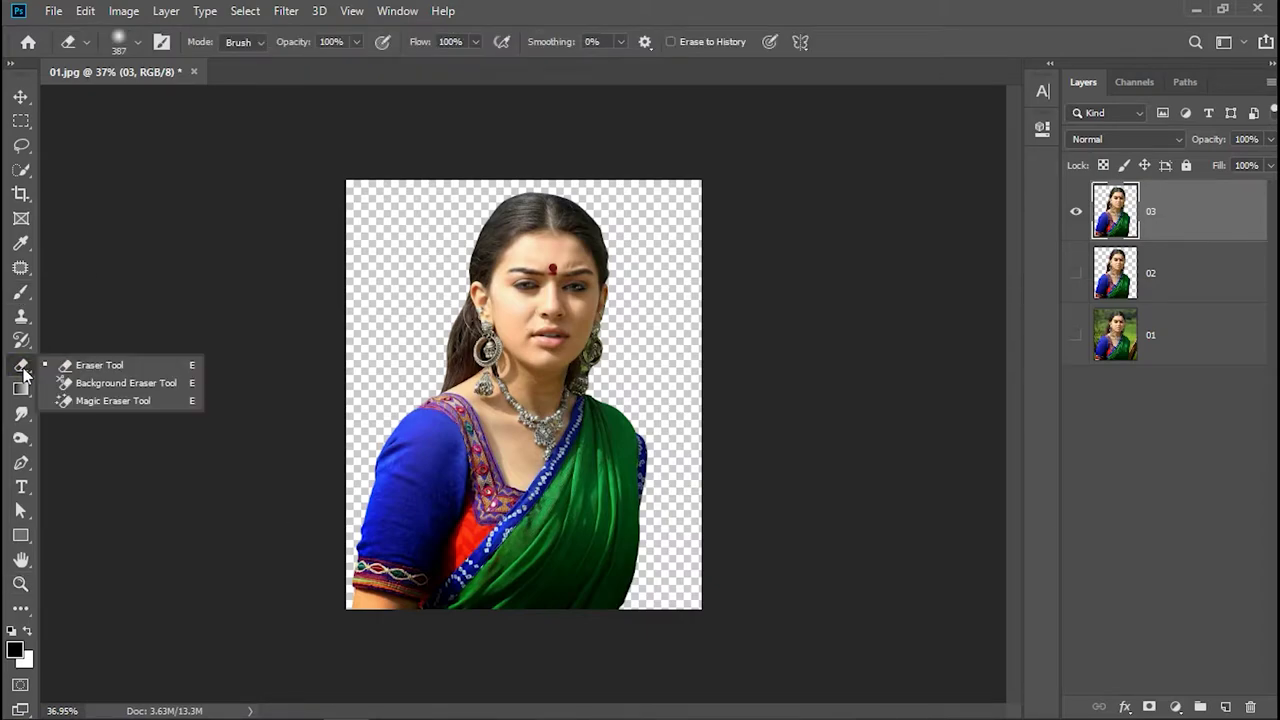
pyautogui.click(92, 372)
pyautogui.rightClick(485, 300)
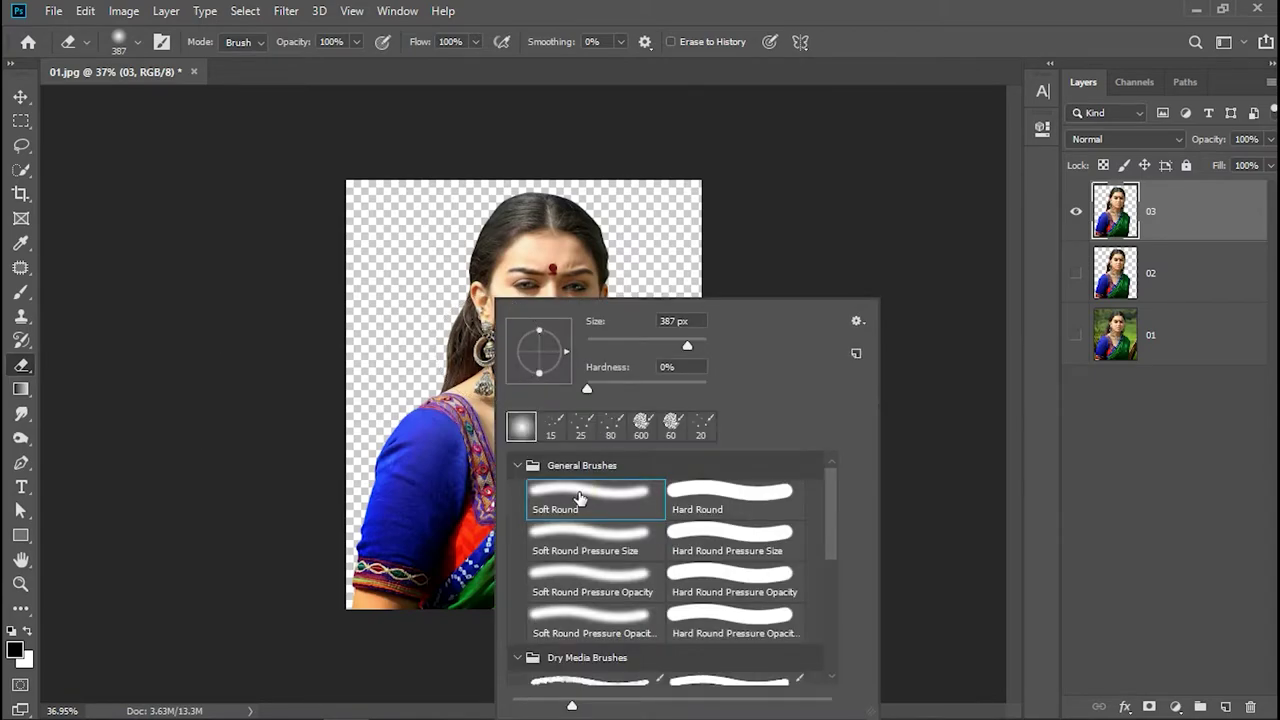
pyautogui.doubleClick(672, 321)
pyautogui.write('300')
pyautogui.press('Return')
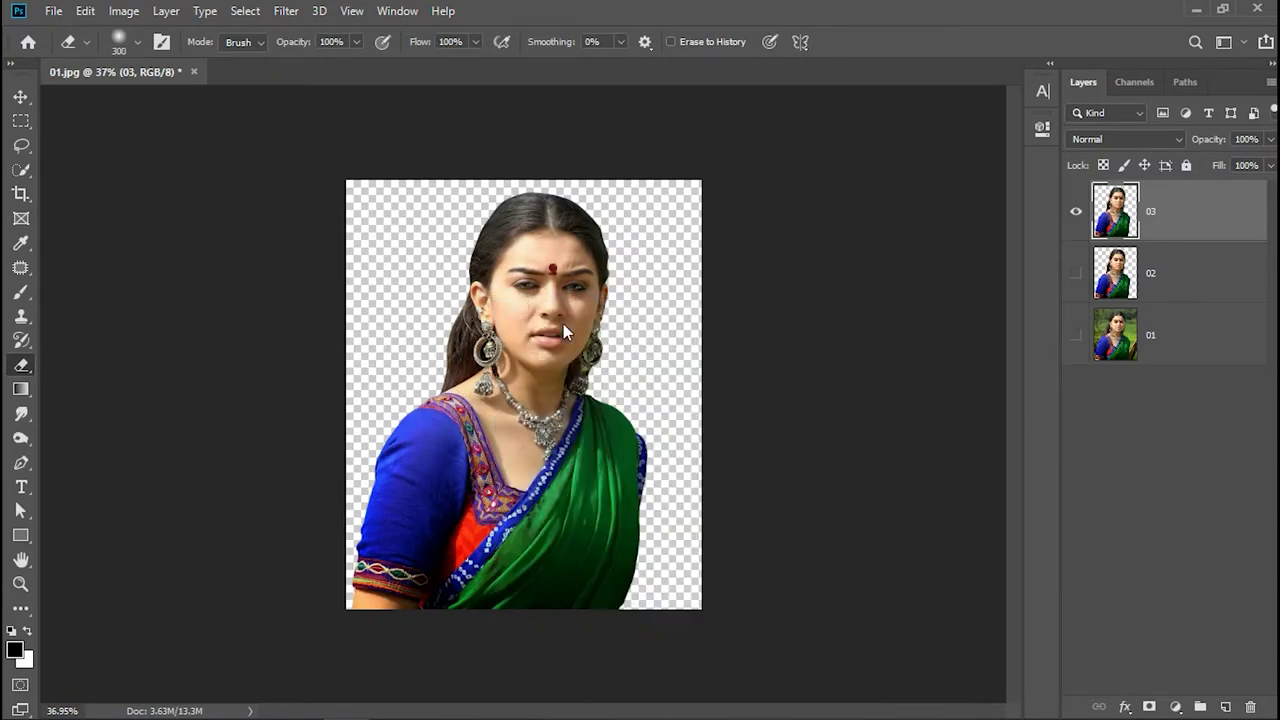
# Erase the lower sleeve and saree into a soft fade, then nudge layer 03 down-right.
pyautogui.moveTo(320, 571); pyautogui.dragTo(591, 629)
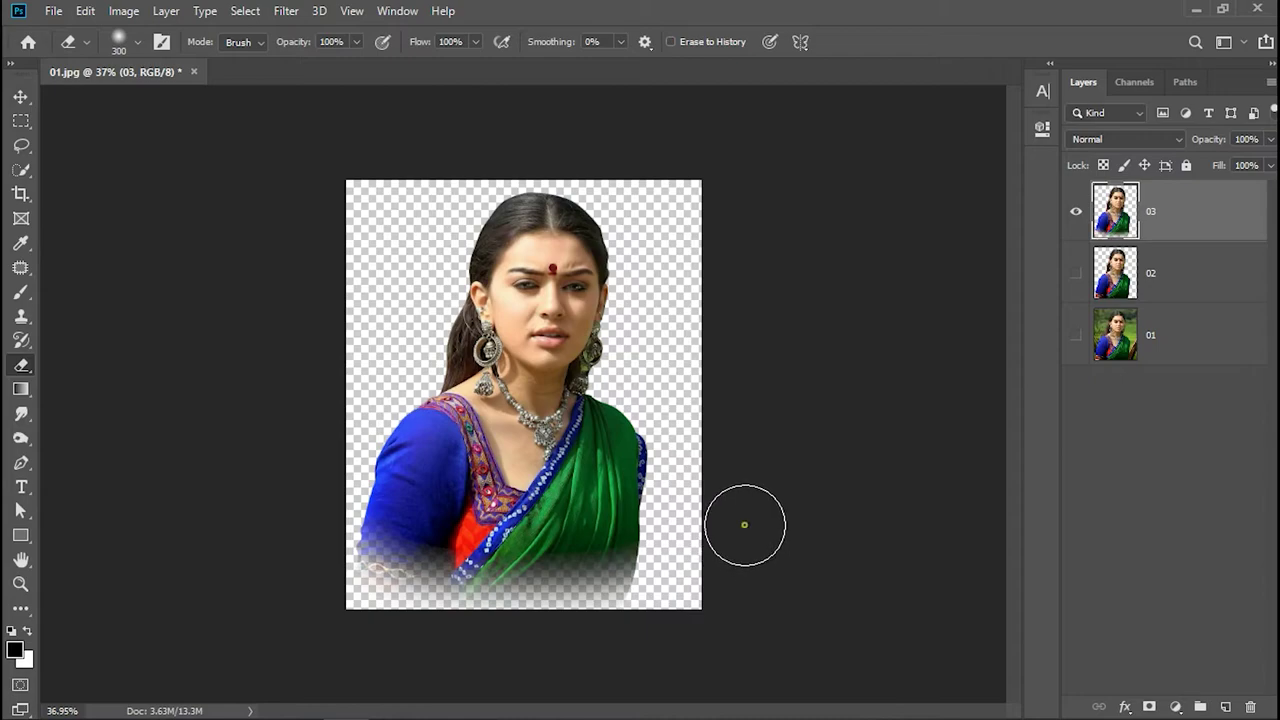
pyautogui.moveTo(342, 640); pyautogui.dragTo(731, 531)
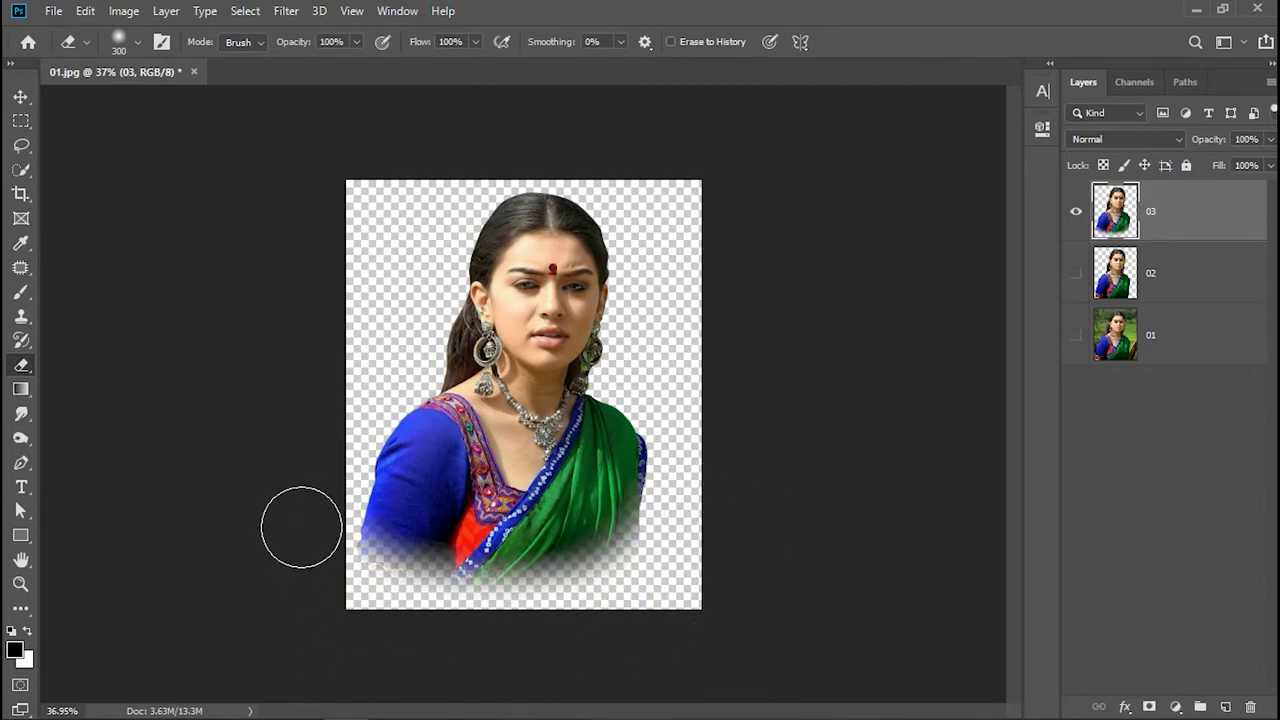
pyautogui.moveTo(306, 500); pyautogui.dragTo(707, 540)
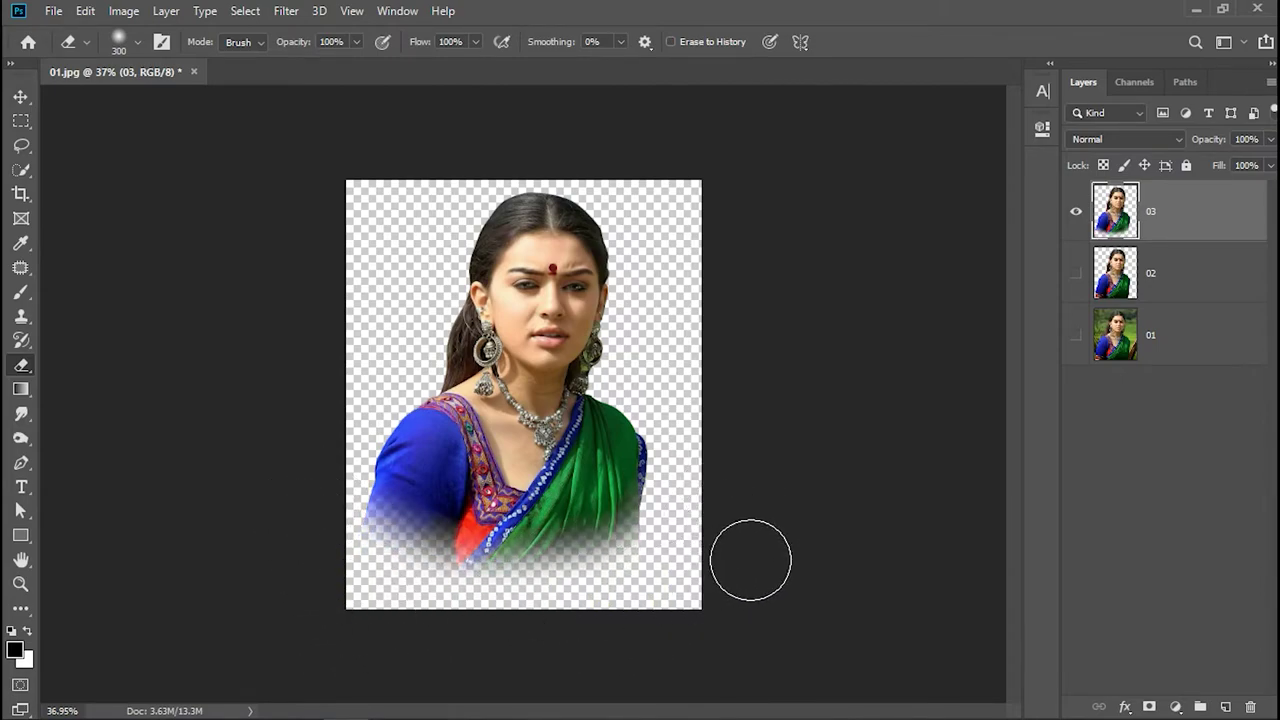
pyautogui.press('v')
pyautogui.moveTo(547, 452); pyautogui.dragTo(563, 468)
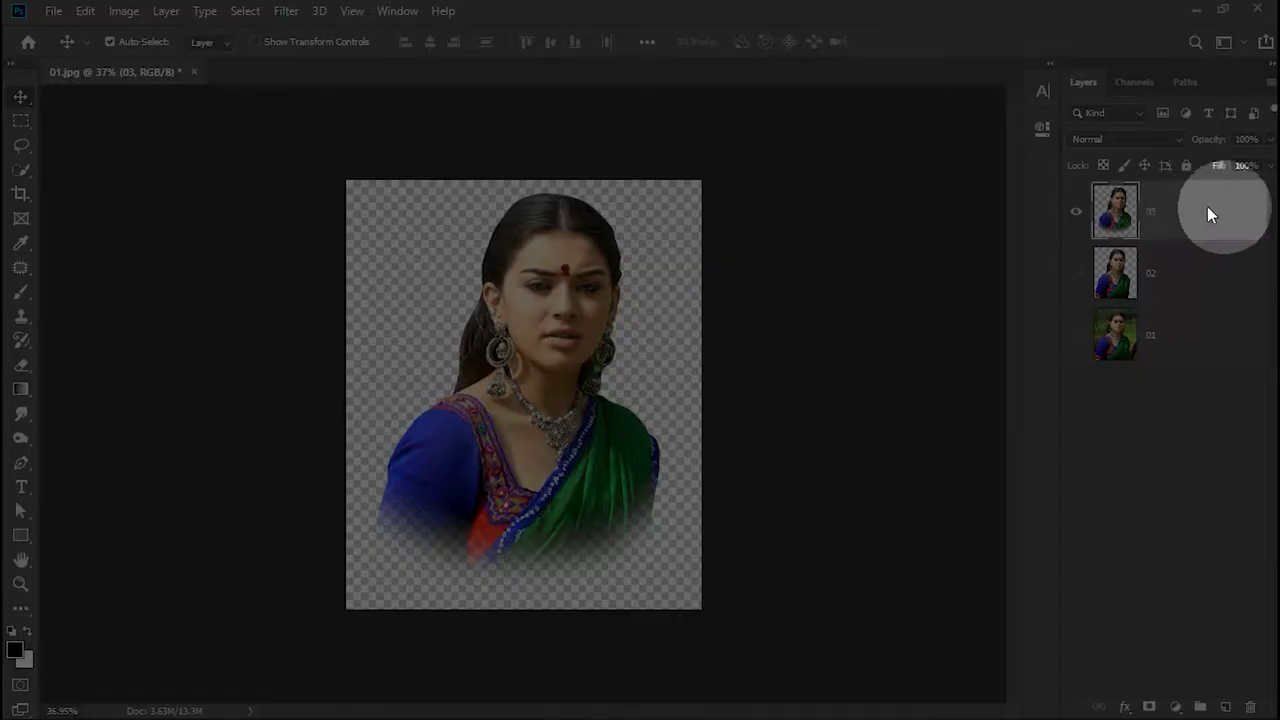
# Duplicate layer 03 as layer 04 and hide layer 03.
pyautogui.rightClick(1204, 212)
pyautogui.click(975, 103)
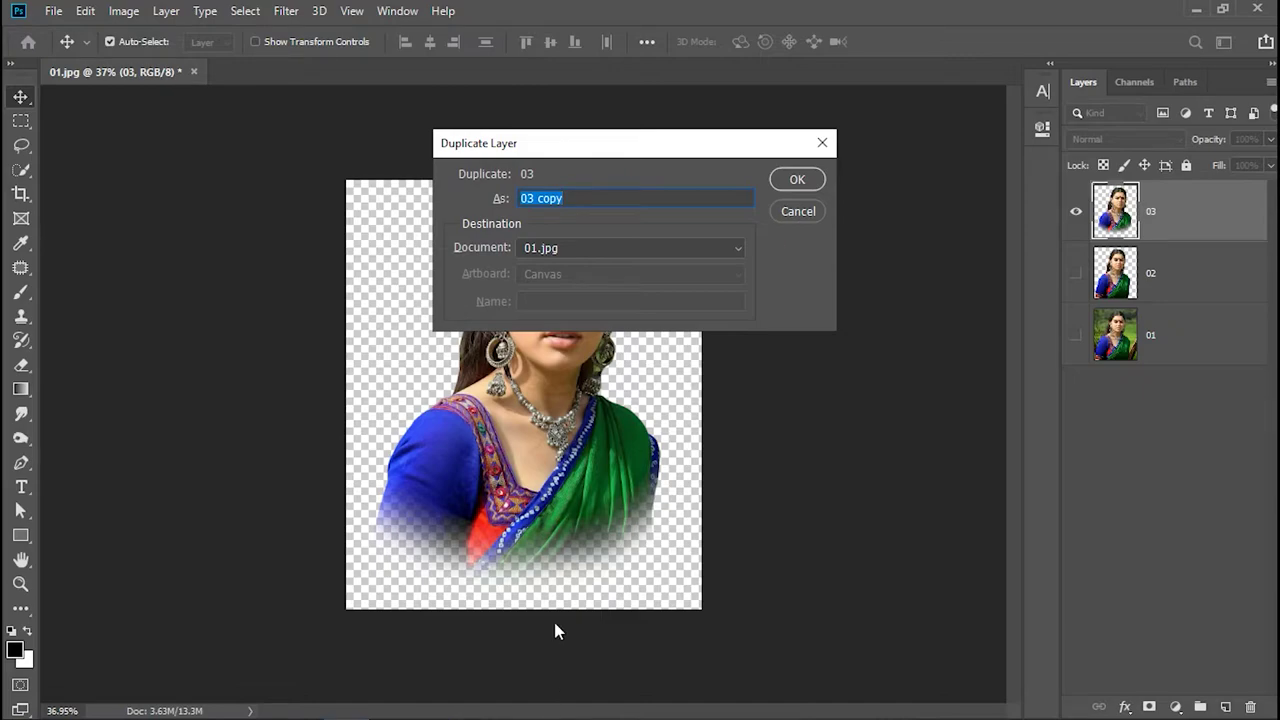
pyautogui.hotkey('alt', 'Tab')
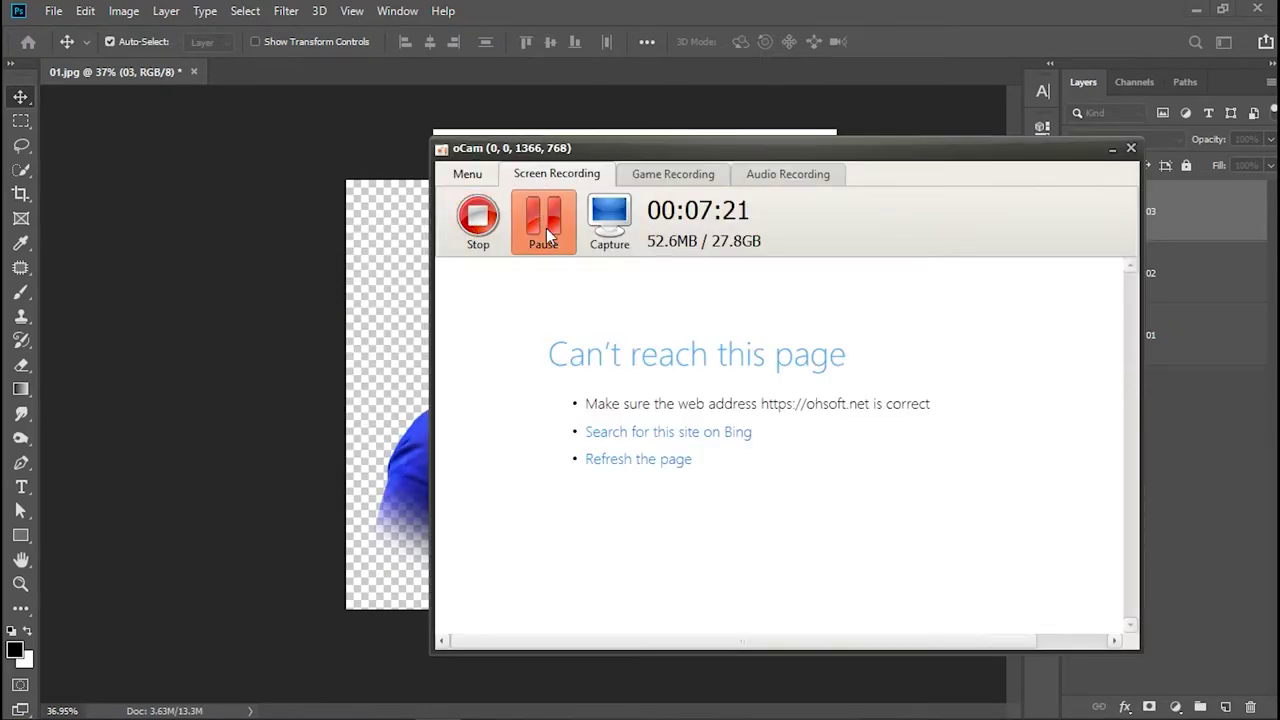
pyautogui.click(1112, 148)
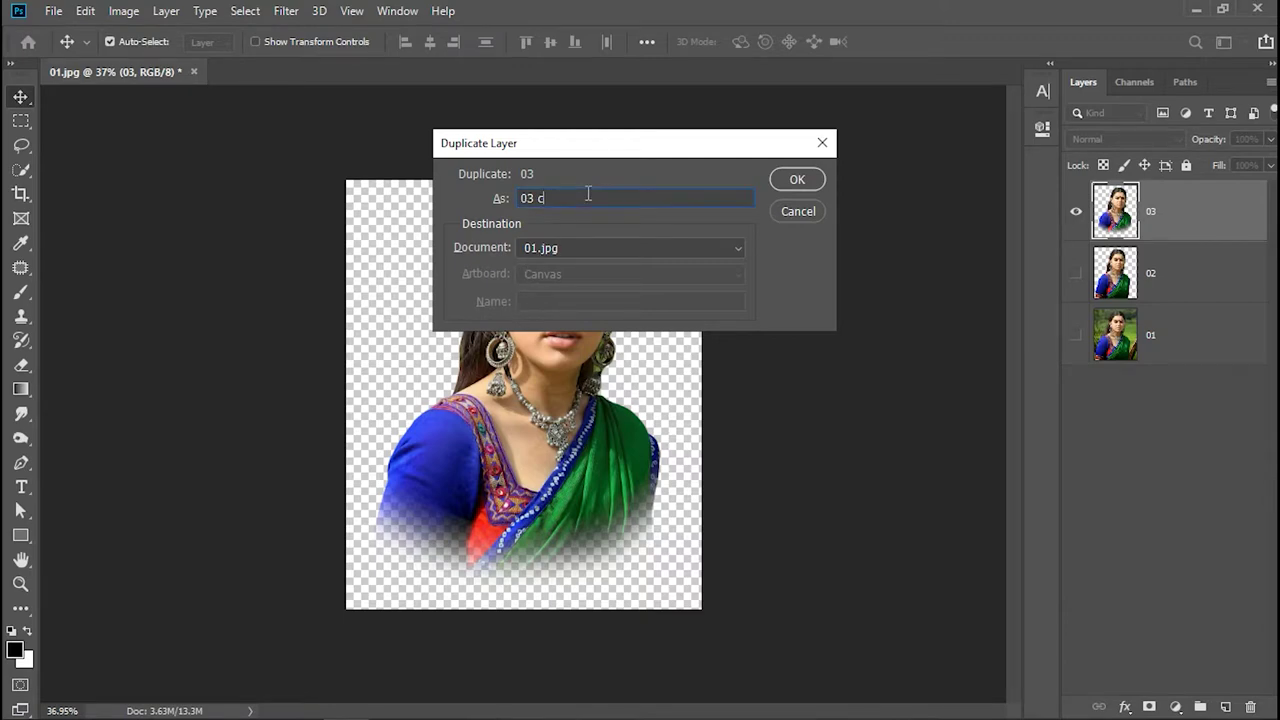
pyautogui.write('04')
pyautogui.click(786, 182)
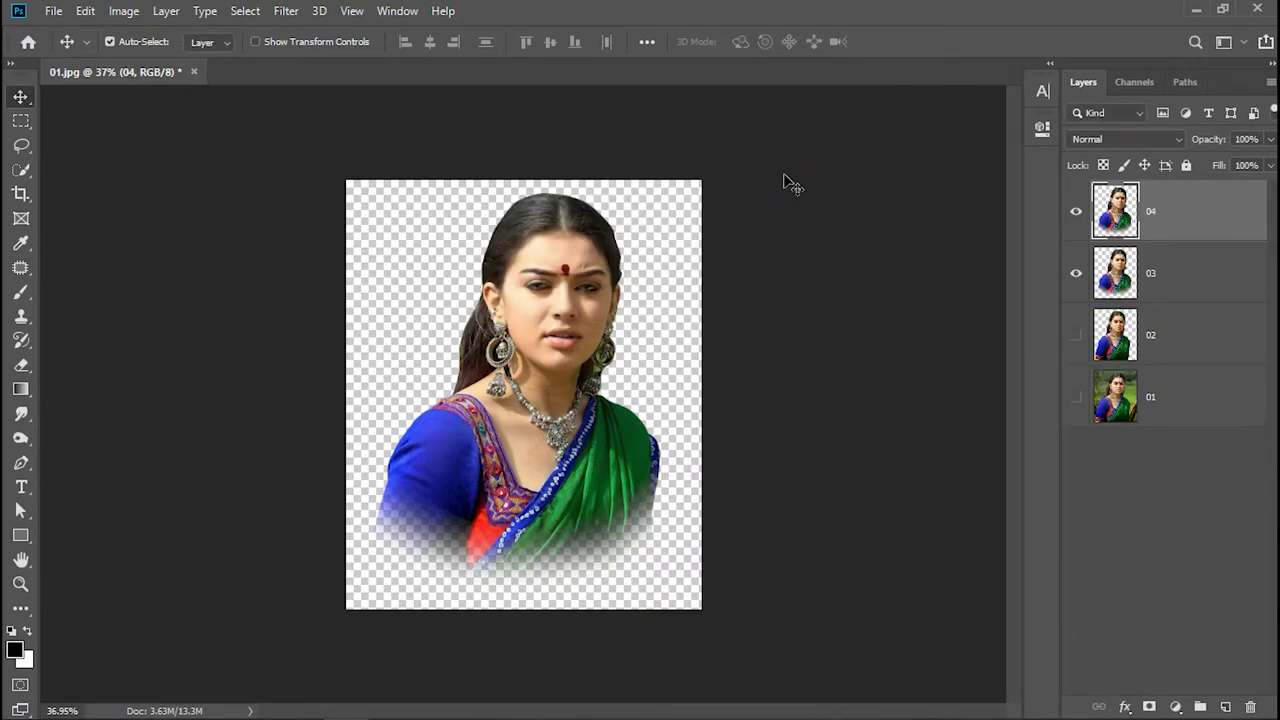
pyautogui.click(1076, 273)
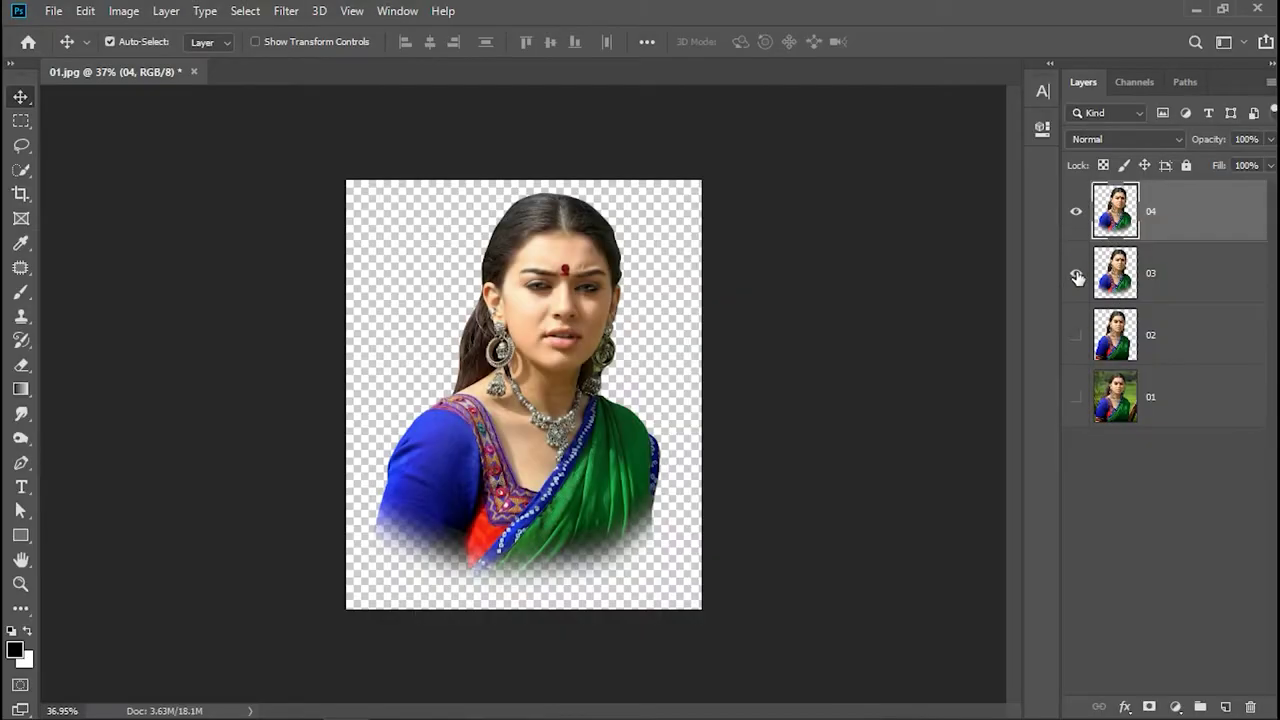
# Zoom in on the face and set the Smudge tool to a Soft Round brush at 10% strength.
pyautogui.click(20, 585)
pyautogui.moveTo(536, 288); pyautogui.dragTo(614, 303)
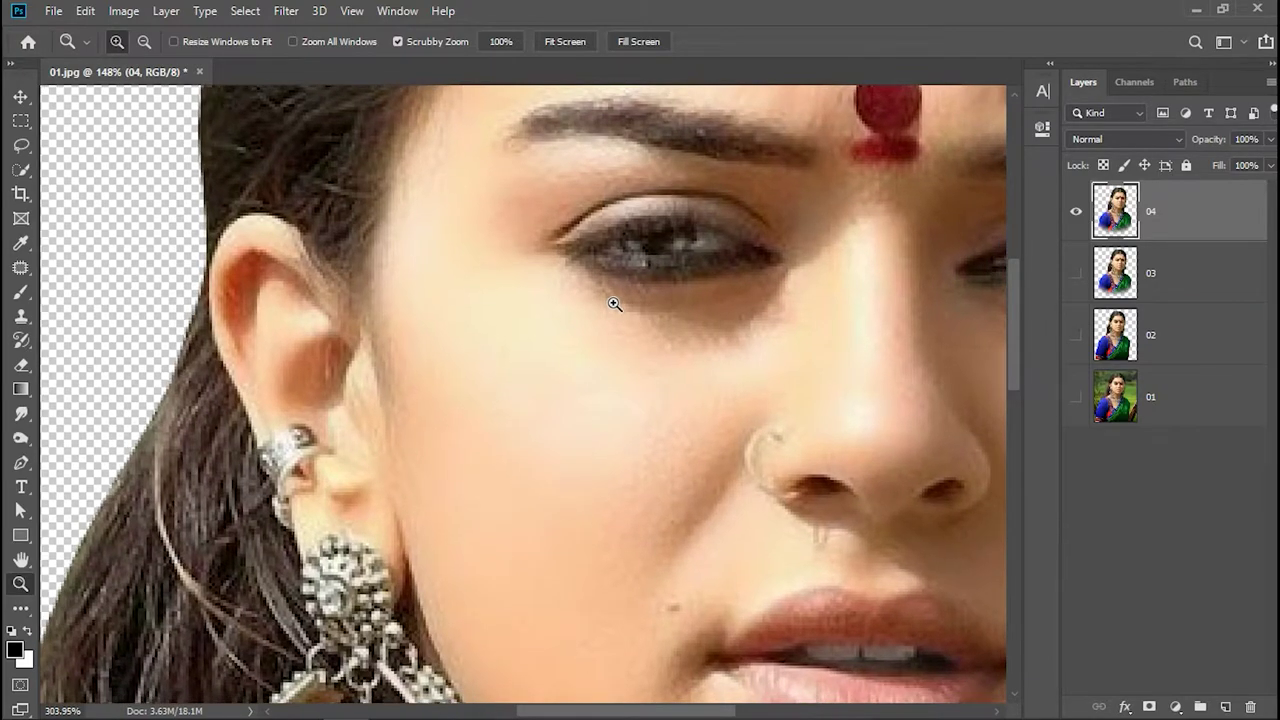
pyautogui.moveTo(20, 413); pyautogui.dragTo(101, 451)
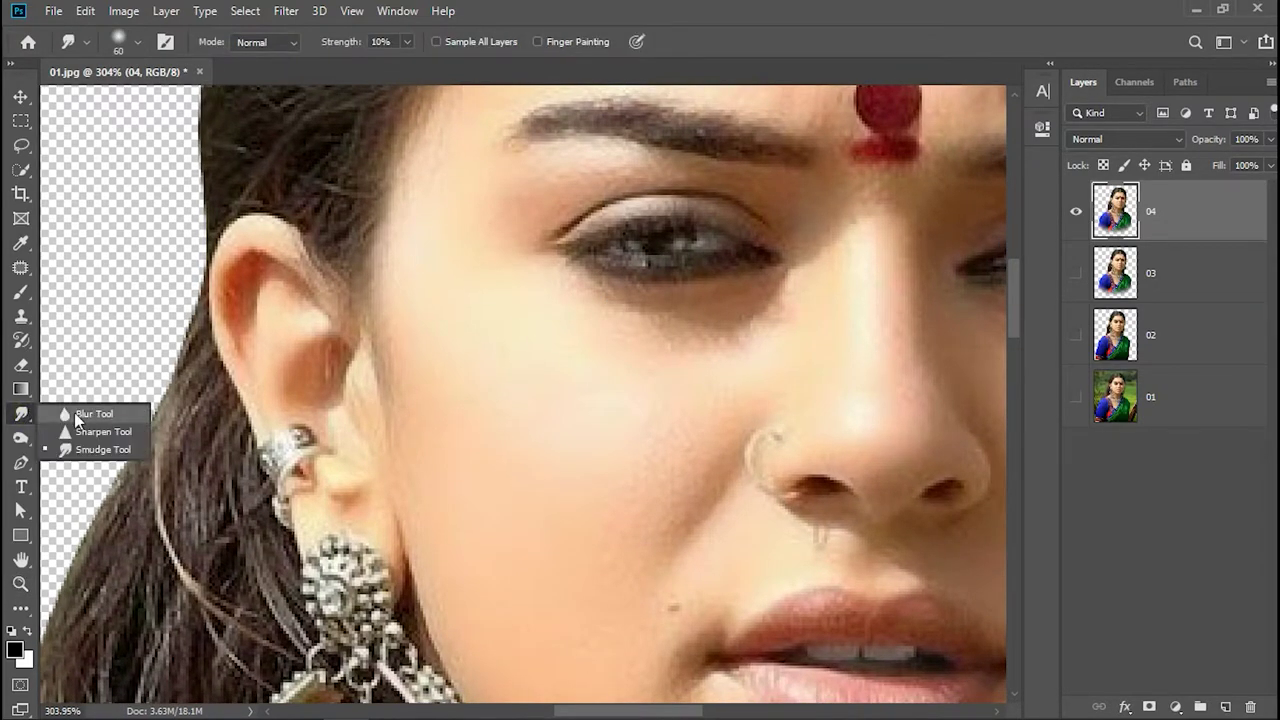
pyautogui.rightClick(511, 354)
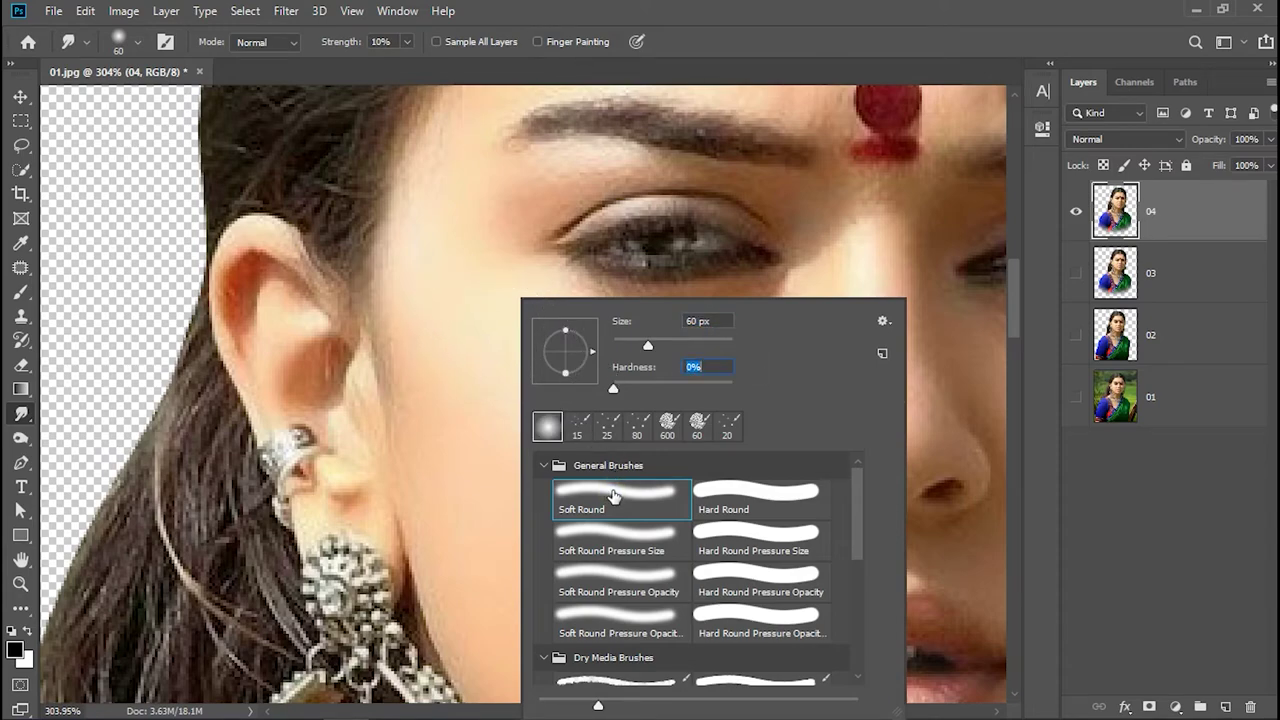
pyautogui.doubleClick(613, 497)
pyautogui.click(380, 42)
pyautogui.write('01')
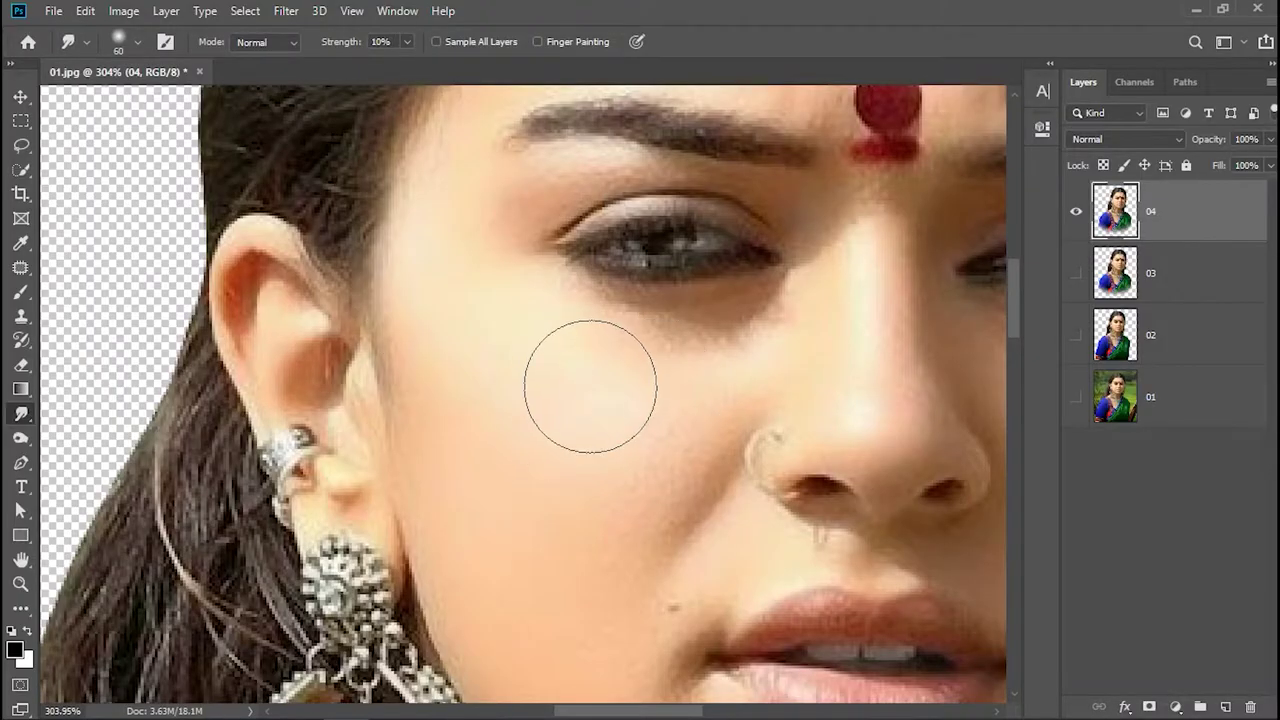
# Smudge the cheek, eye area and dark under-eye skin with a smaller brush.
pyautogui.moveTo(552, 382); pyautogui.dragTo(632, 398)
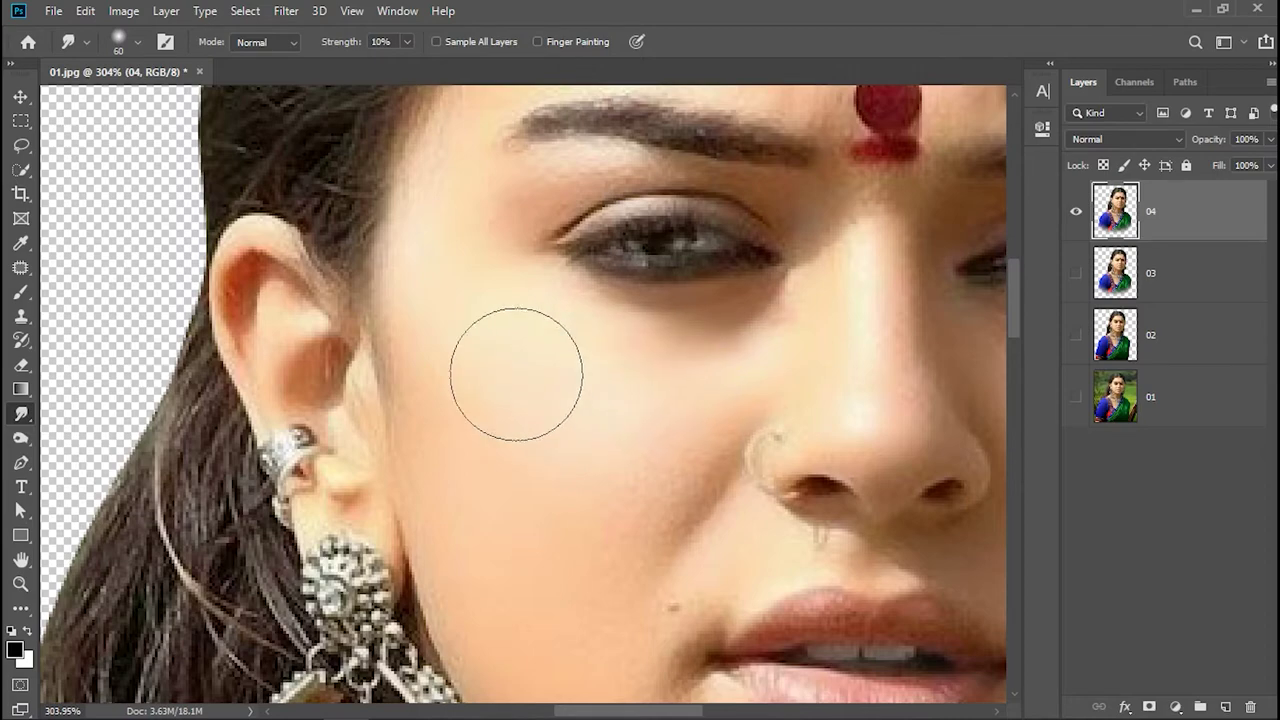
pyautogui.rightClick(594, 394)
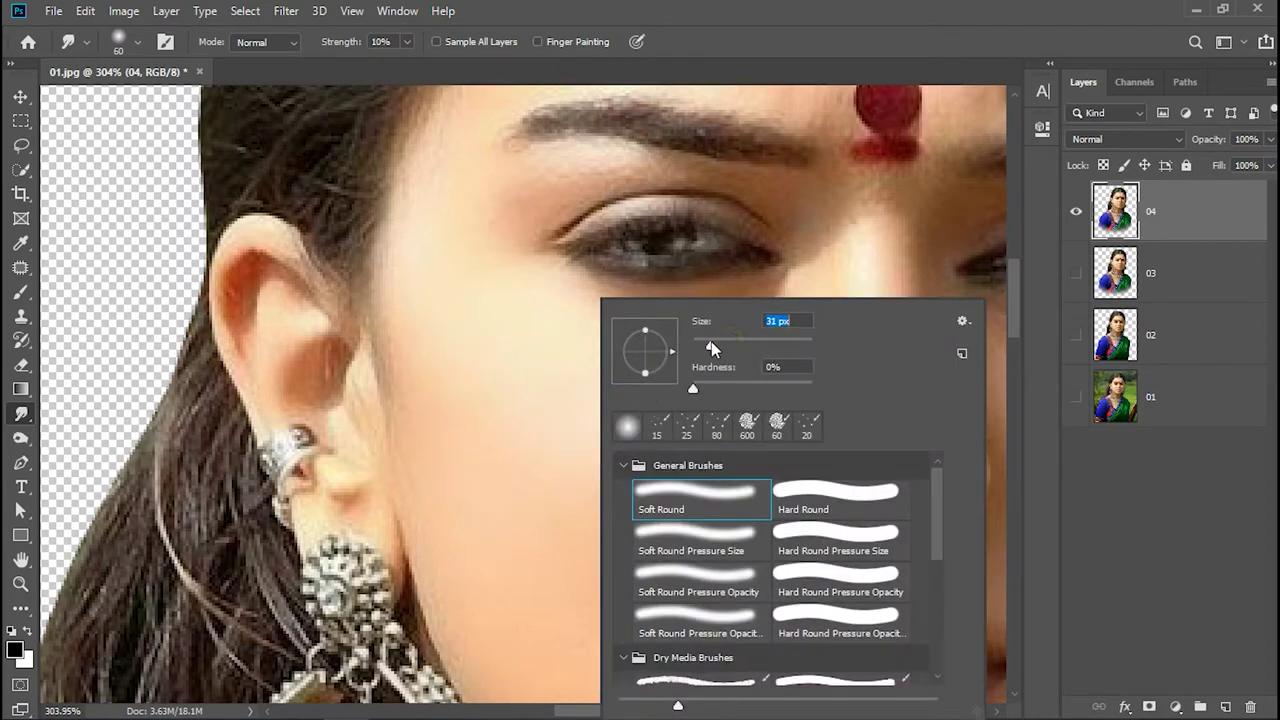
pyautogui.moveTo(711, 341); pyautogui.dragTo(707, 341)
pyautogui.press('Return')
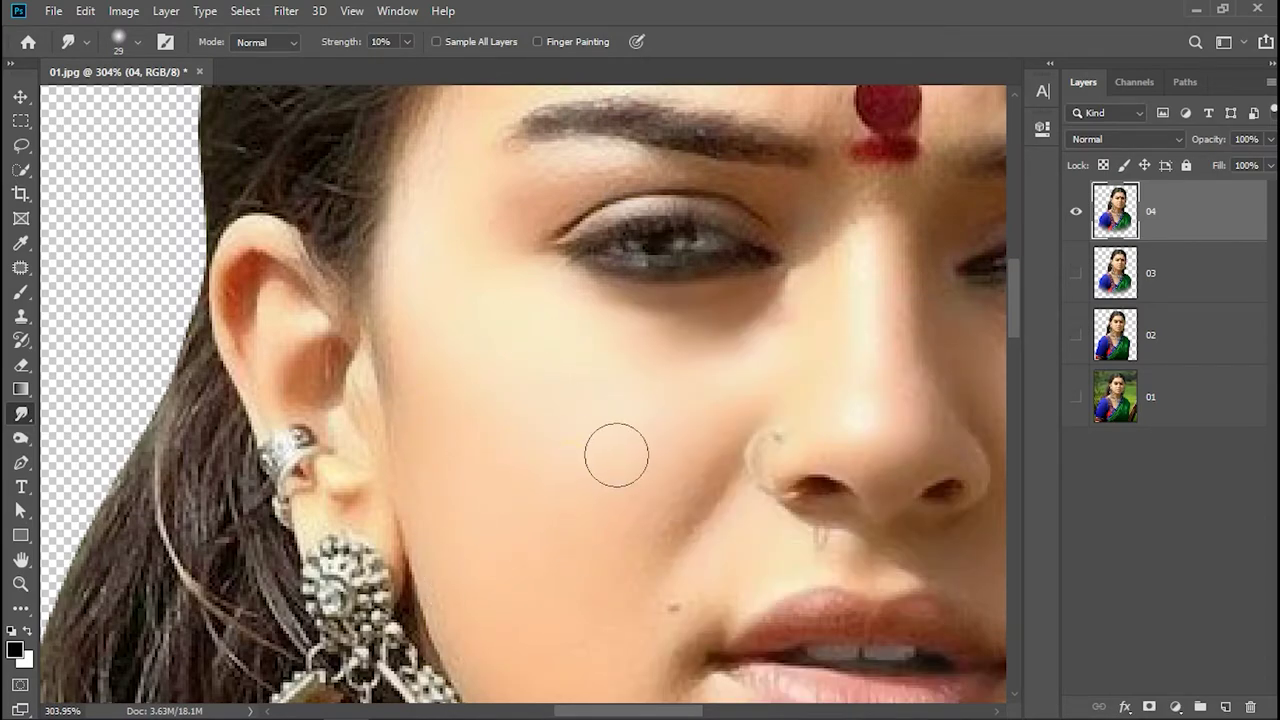
pyautogui.moveTo(614, 449); pyautogui.dragTo(708, 449)
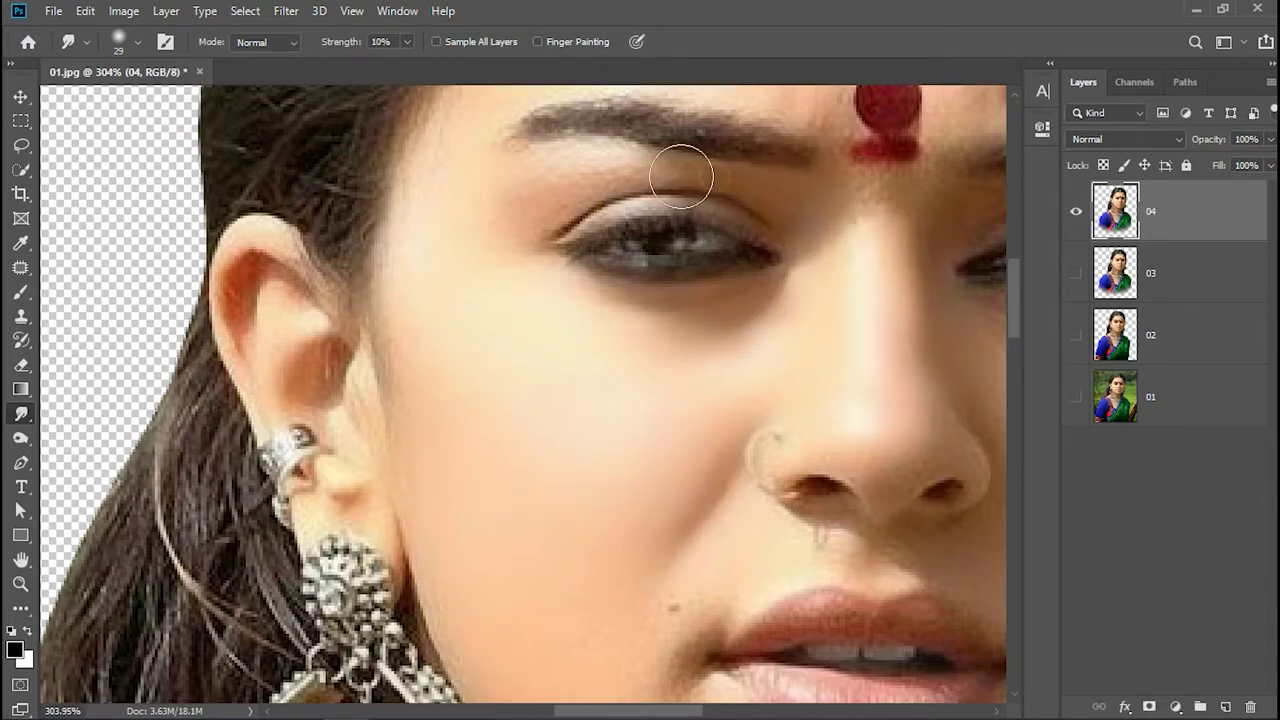
pyautogui.moveTo(522, 213)
pyautogui.mouseDown()
pyautogui.moveTo(473, 245)
pyautogui.moveTo(465, 356)
pyautogui.mouseUp()
pyautogui.moveTo(581, 294)
pyautogui.mouseDown()
pyautogui.moveTo(749, 277)
pyautogui.moveTo(677, 311)
pyautogui.mouseUp()
# Enlarge the brush to 34 px and gently smudge the cheek skin.
pyautogui.rightClick(642, 302)
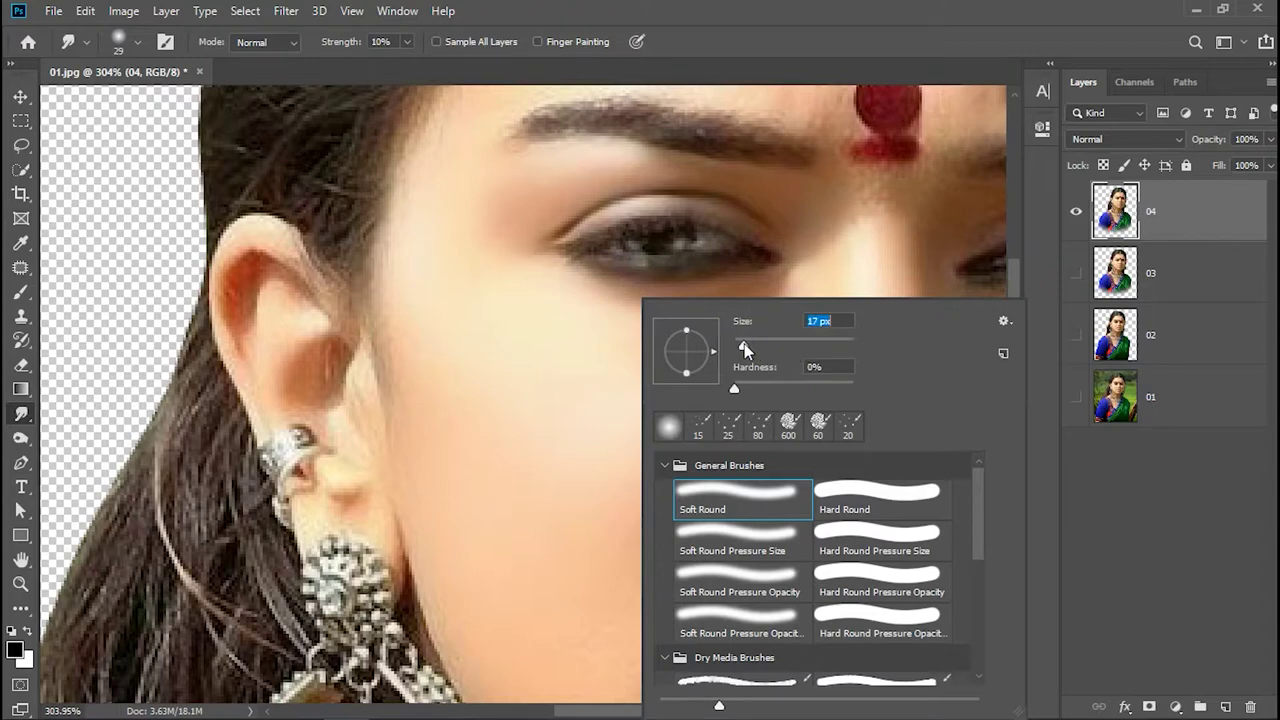
pyautogui.press('Return')
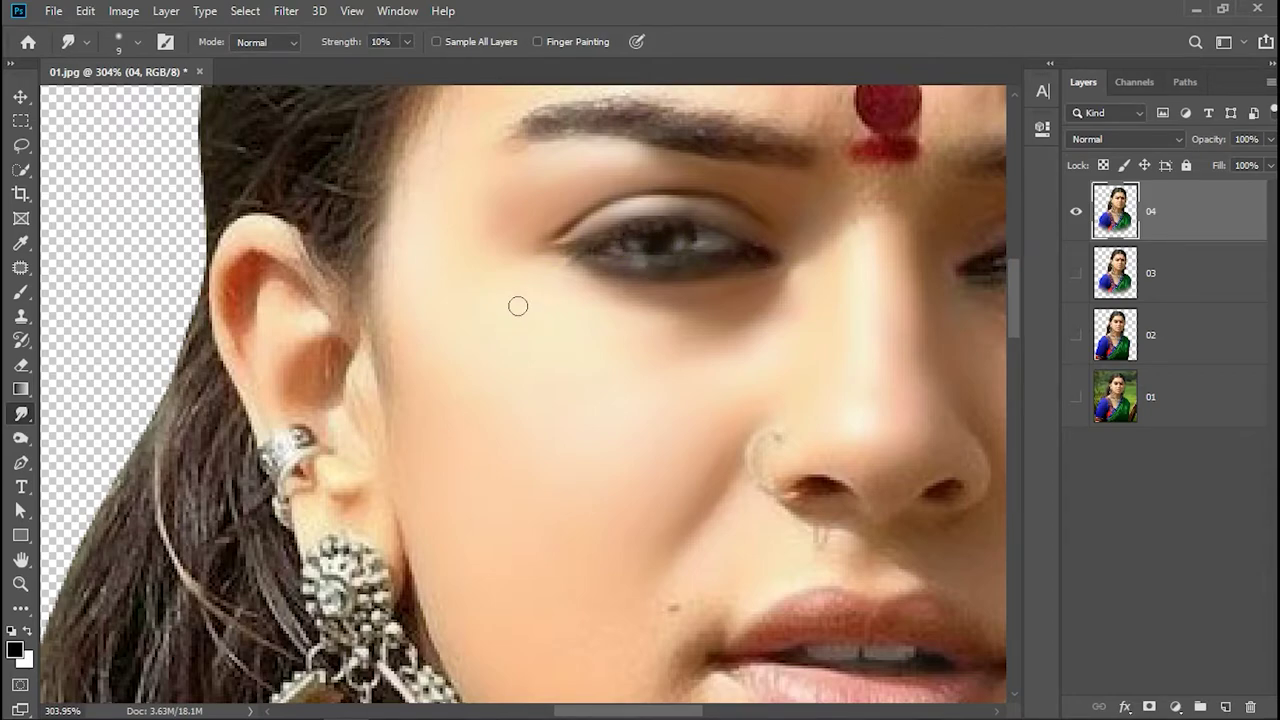
pyautogui.rightClick(537, 268)
pyautogui.moveTo(647, 316); pyautogui.dragTo(651, 316)
pyautogui.click(491, 349)
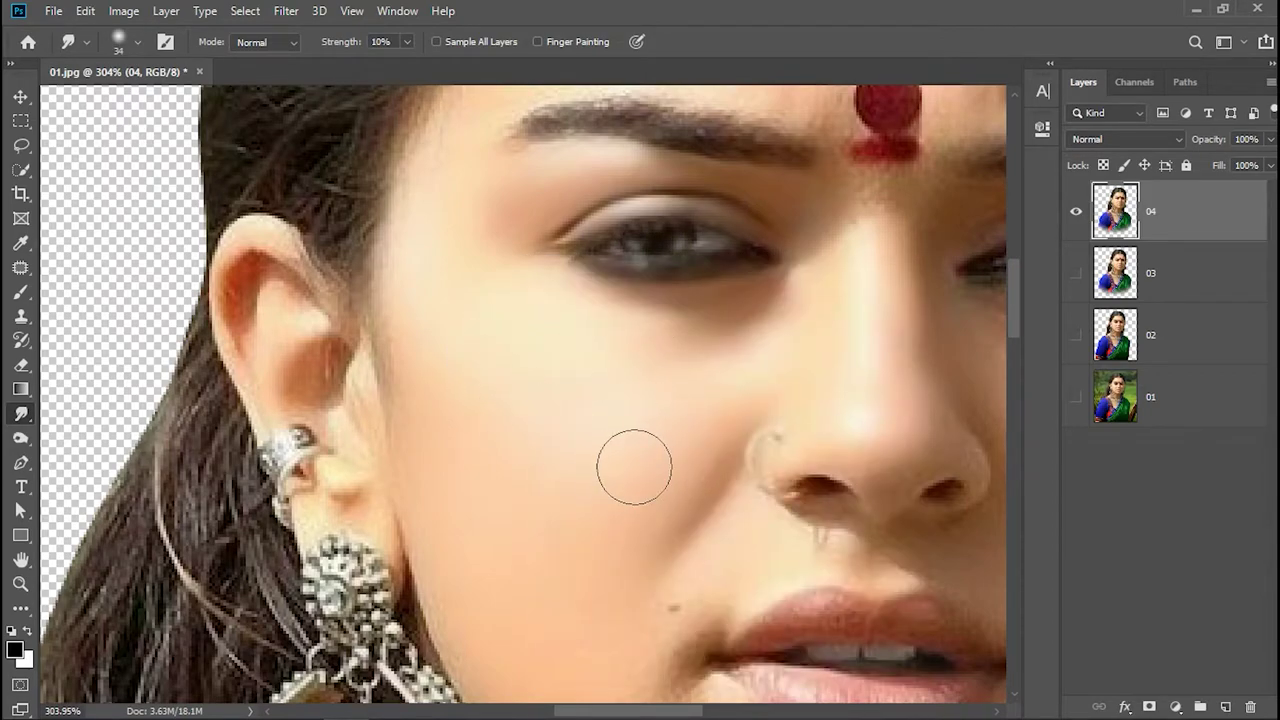
pyautogui.moveTo(538, 660)
pyautogui.mouseDown()
pyautogui.moveTo(617, 523)
pyautogui.moveTo(554, 506)
pyautogui.moveTo(486, 634)
pyautogui.moveTo(474, 484)
pyautogui.moveTo(560, 620)
pyautogui.moveTo(757, 543)
pyautogui.moveTo(708, 563)
pyautogui.mouseUp()
# Smooth the forehead around the bindi and the skin along the right brow.
pyautogui.press('space')
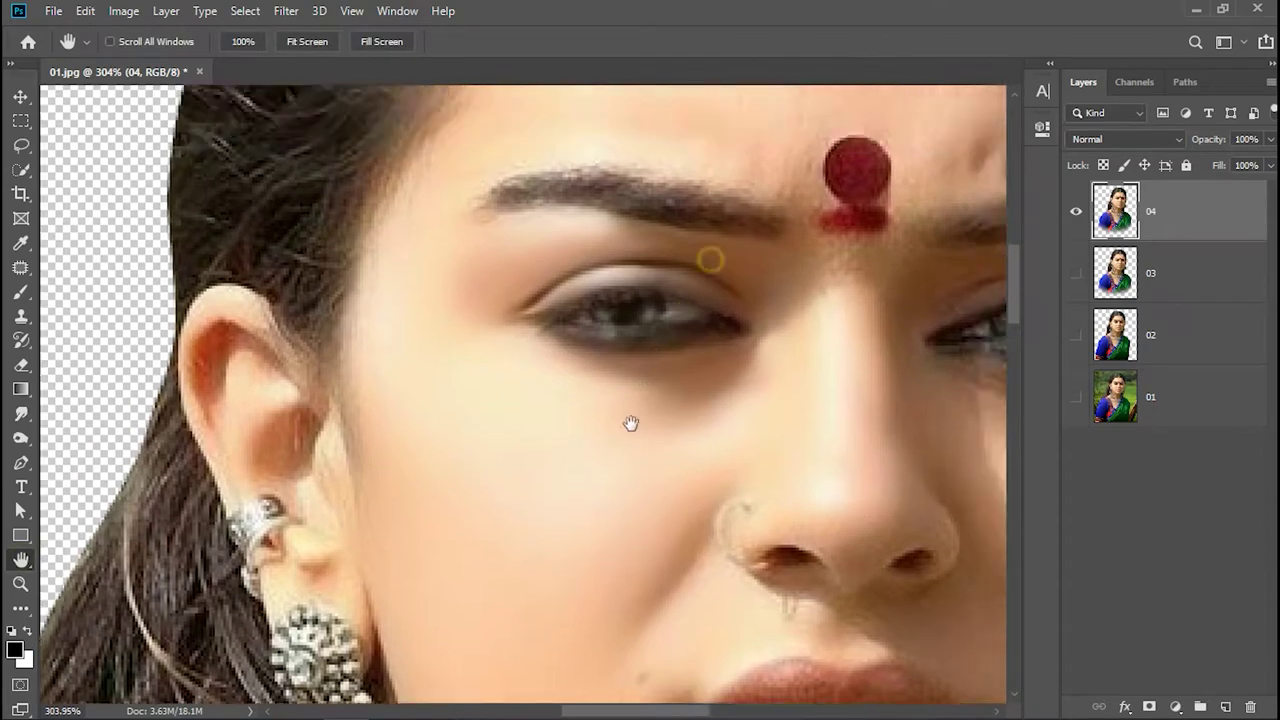
pyautogui.moveTo(850, 110); pyautogui.dragTo(589, 346)
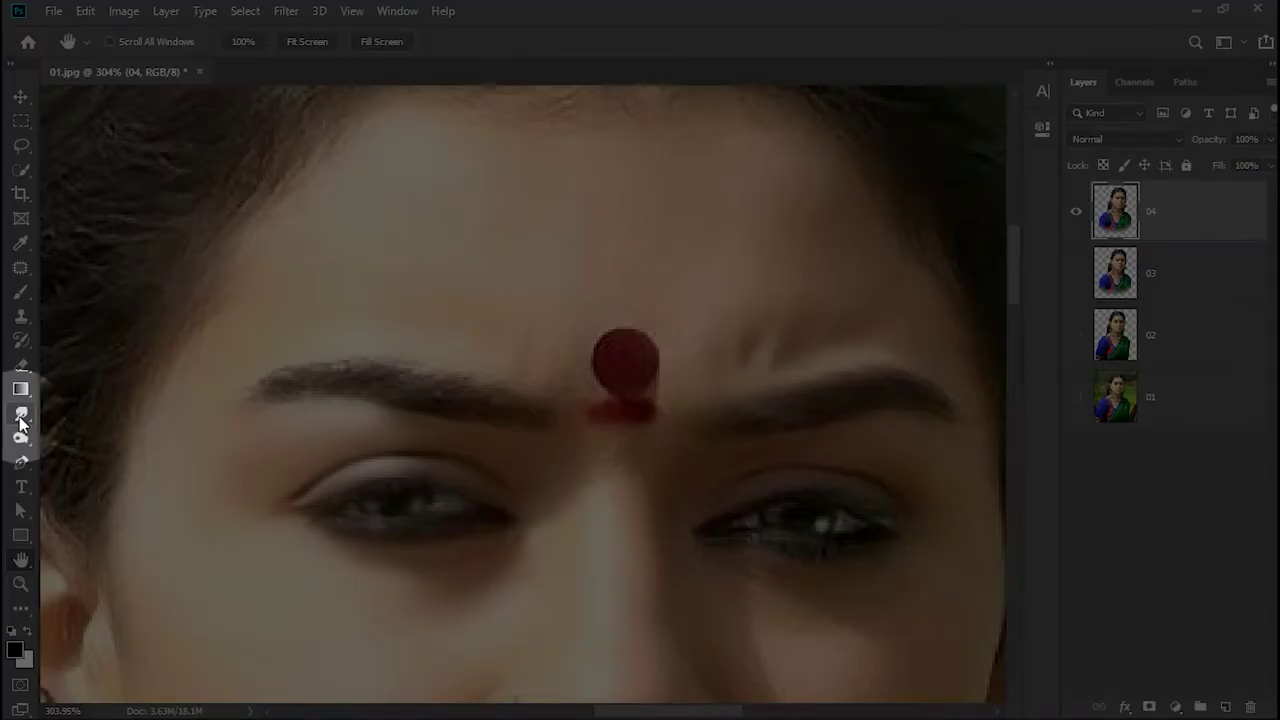
pyautogui.click(21, 414)
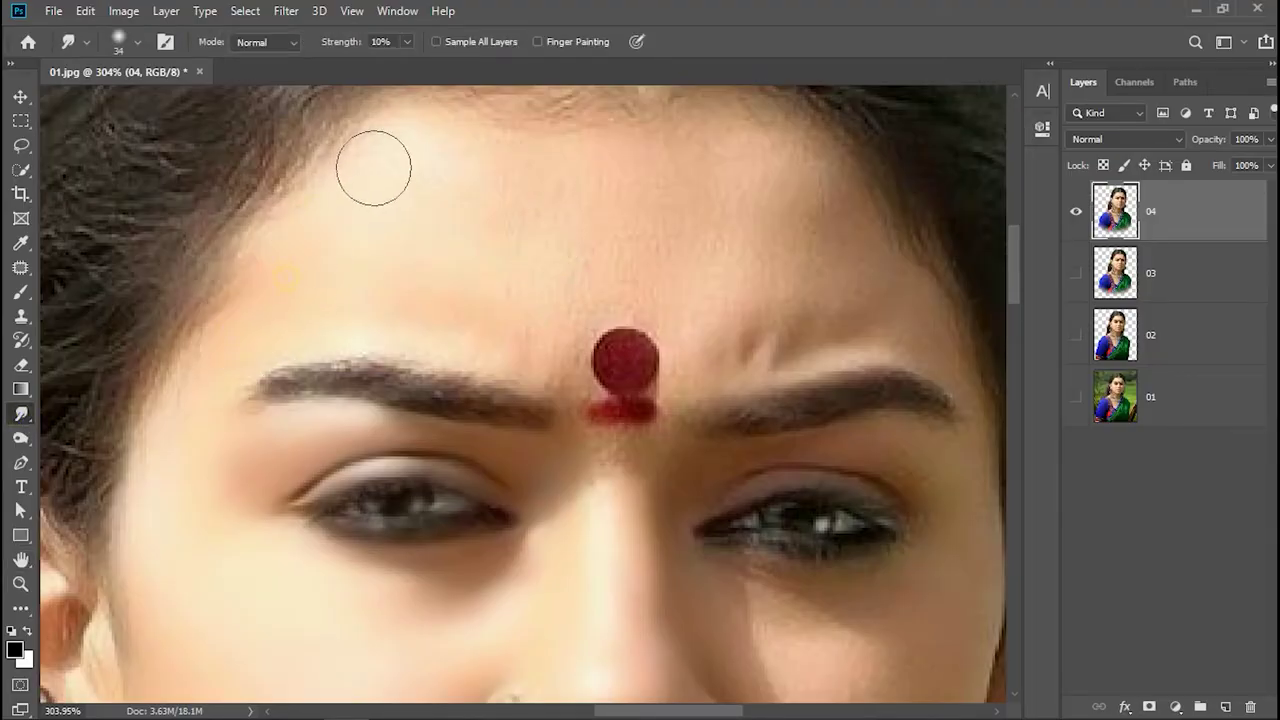
pyautogui.moveTo(557, 214)
pyautogui.mouseDown()
pyautogui.moveTo(543, 269)
pyautogui.moveTo(406, 314)
pyautogui.moveTo(523, 323)
pyautogui.moveTo(557, 343)
pyautogui.moveTo(566, 191)
pyautogui.moveTo(351, 272)
pyautogui.mouseUp()
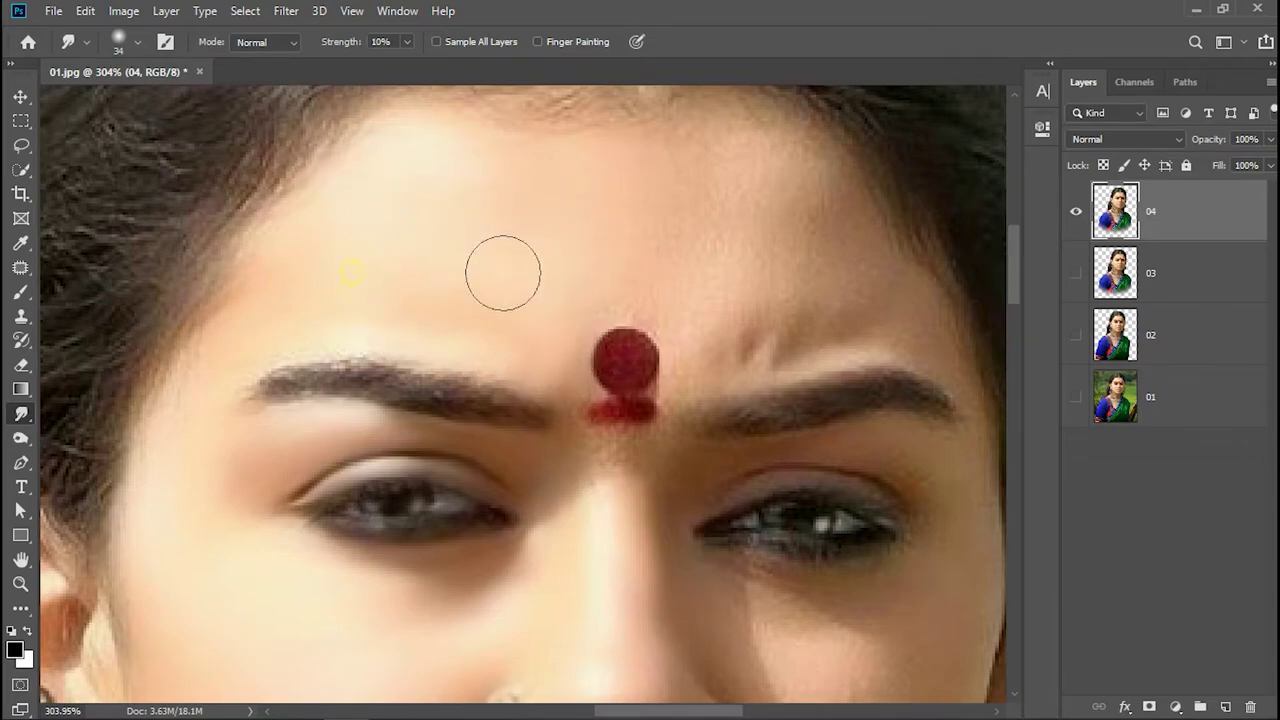
pyautogui.moveTo(663, 205)
pyautogui.mouseDown()
pyautogui.moveTo(806, 195)
pyautogui.moveTo(663, 262)
pyautogui.mouseUp()
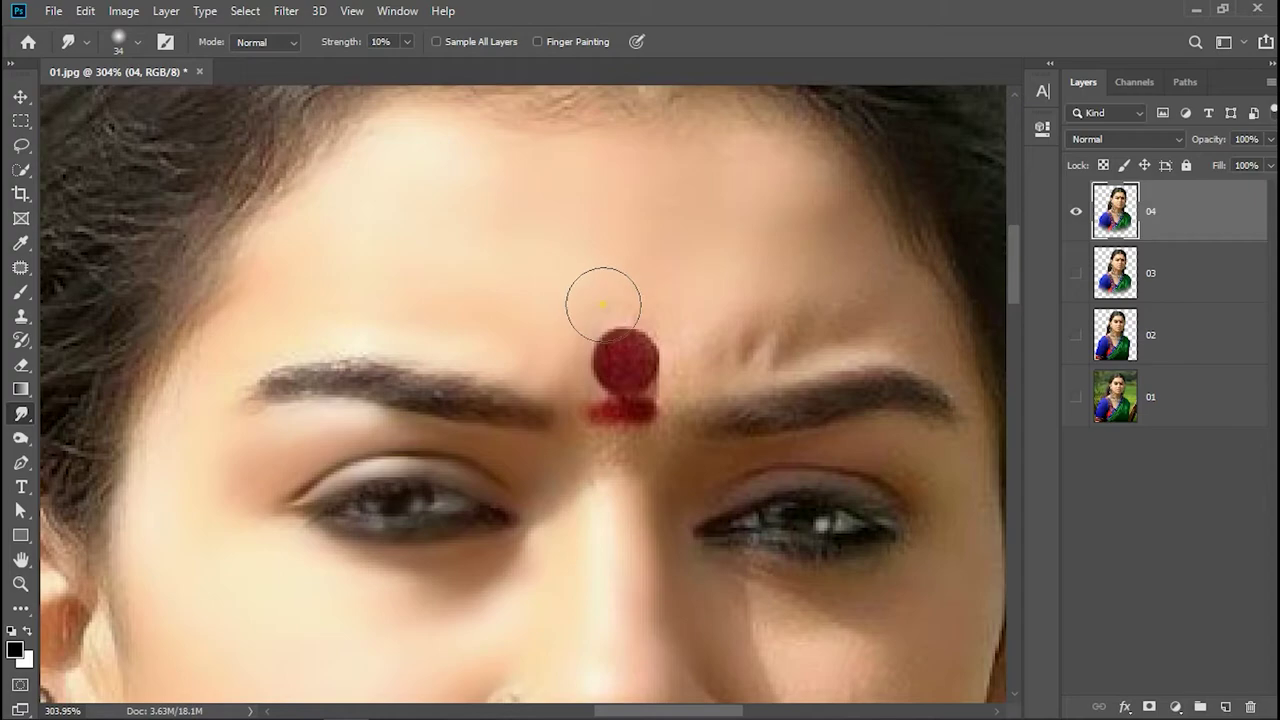
pyautogui.moveTo(603, 303); pyautogui.dragTo(797, 332)
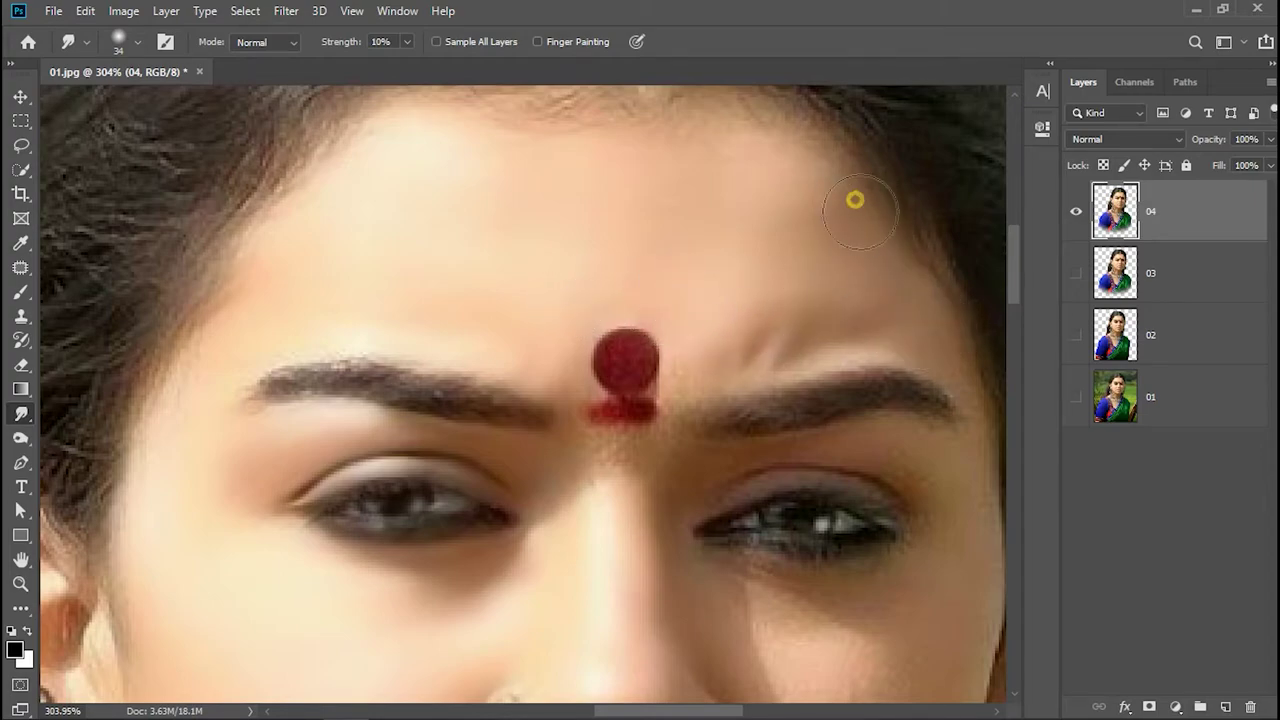
pyautogui.moveTo(860, 212); pyautogui.dragTo(777, 194)
pyautogui.click(745, 340)
pyautogui.moveTo(818, 352); pyautogui.dragTo(764, 318)
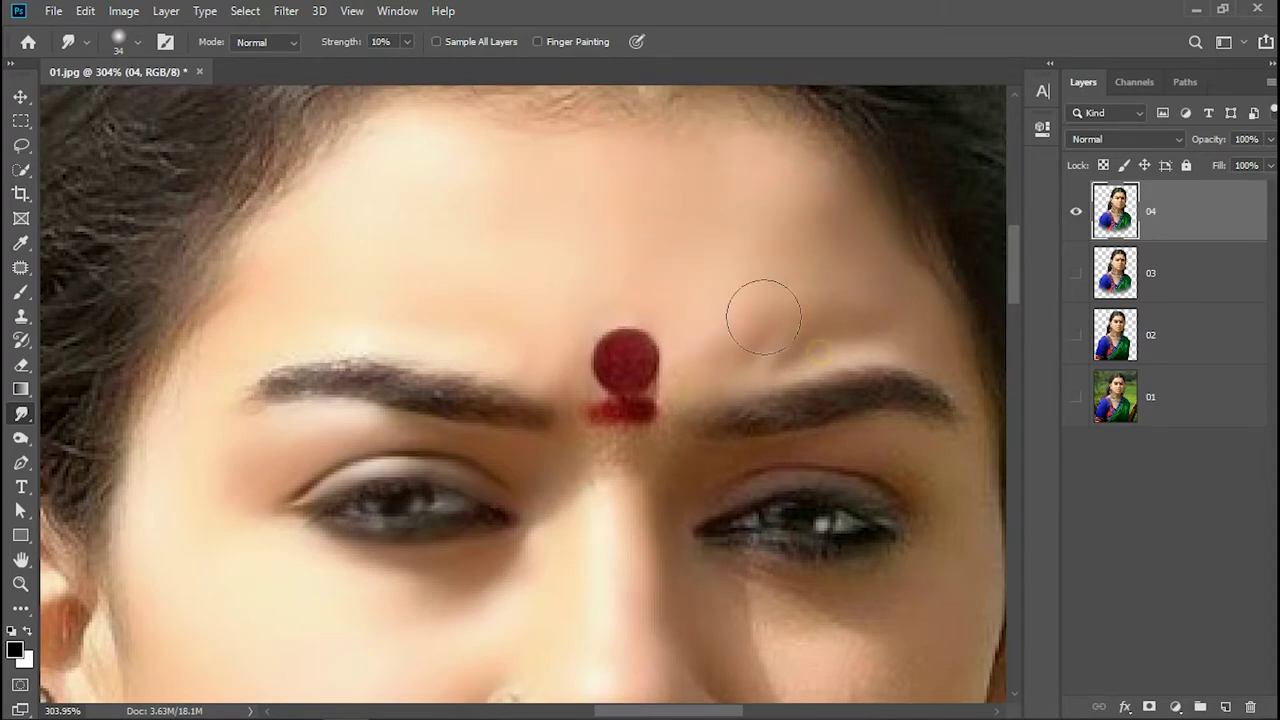
pyautogui.moveTo(651, 471)
pyautogui.mouseDown()
pyautogui.moveTo(903, 451)
pyautogui.moveTo(973, 594)
pyautogui.mouseUp()
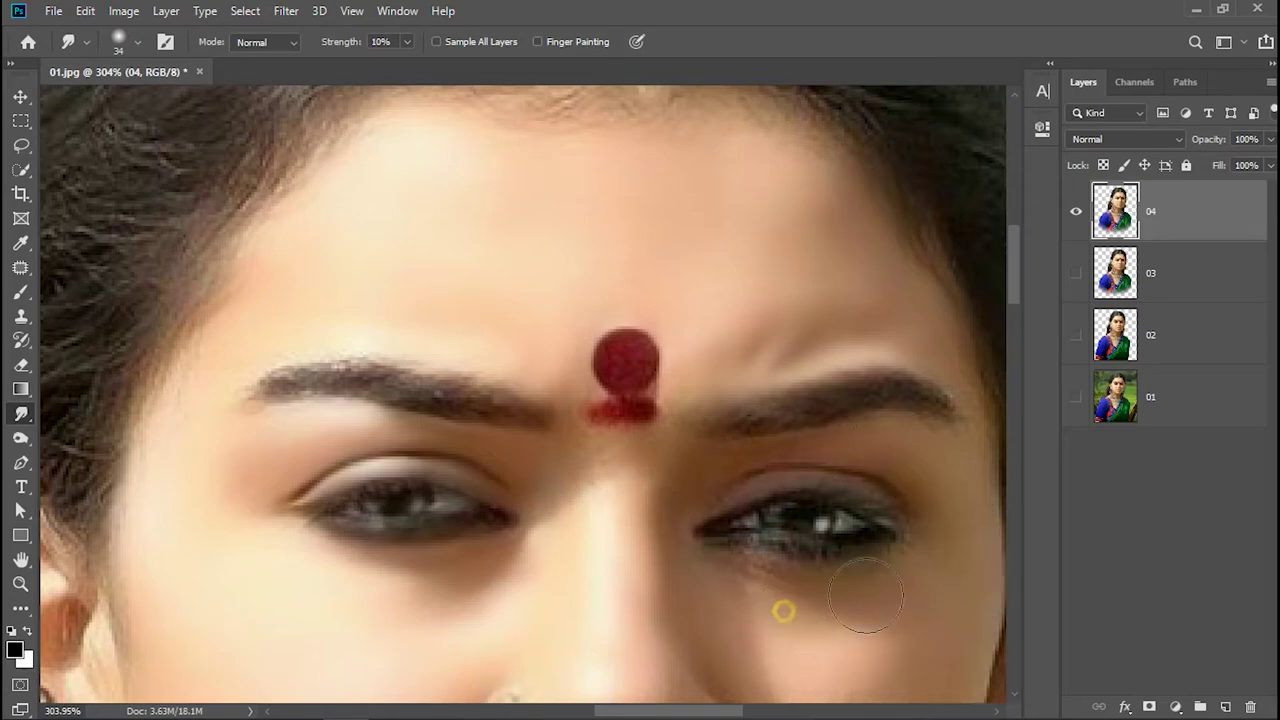
pyautogui.moveTo(889, 449)
pyautogui.mouseDown()
pyautogui.moveTo(737, 463)
pyautogui.moveTo(866, 433)
pyautogui.mouseUp()
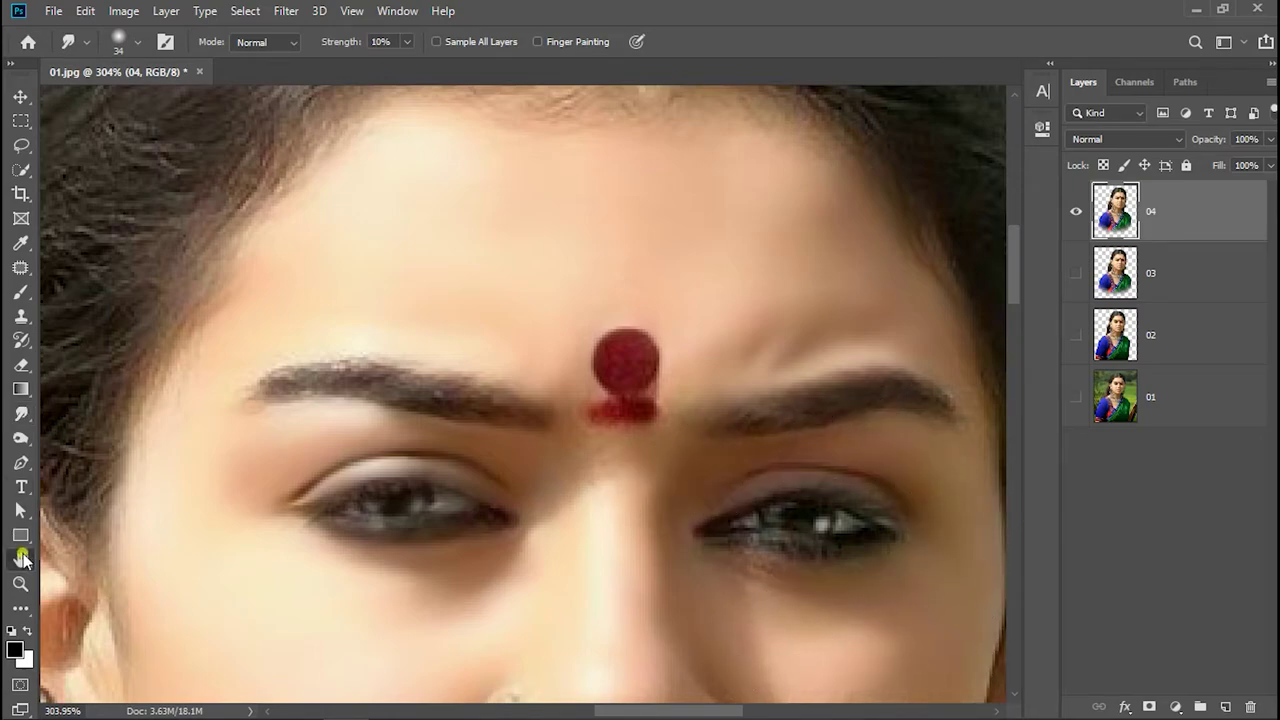
# Smudge the cheek skin and down the nose bridge.
pyautogui.press('h')
pyautogui.moveTo(664, 583); pyautogui.dragTo(495, 368)
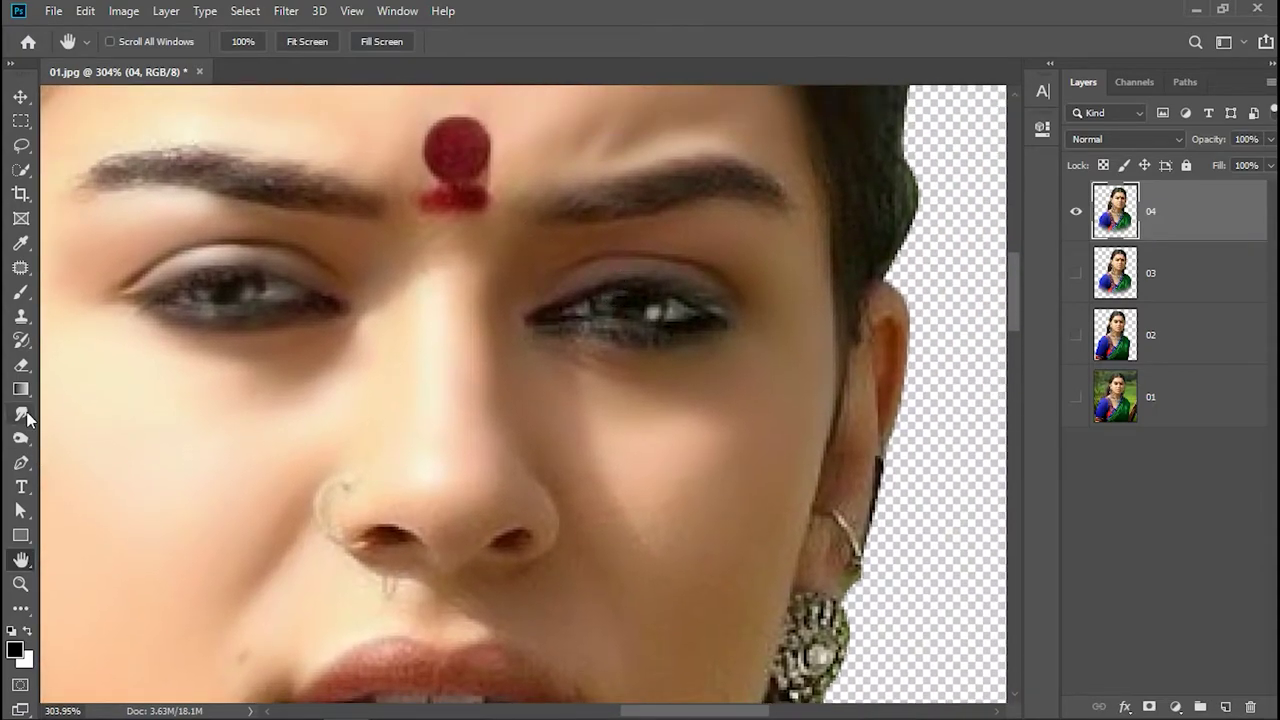
pyautogui.click(21, 413)
pyautogui.moveTo(582, 452); pyautogui.dragTo(723, 490)
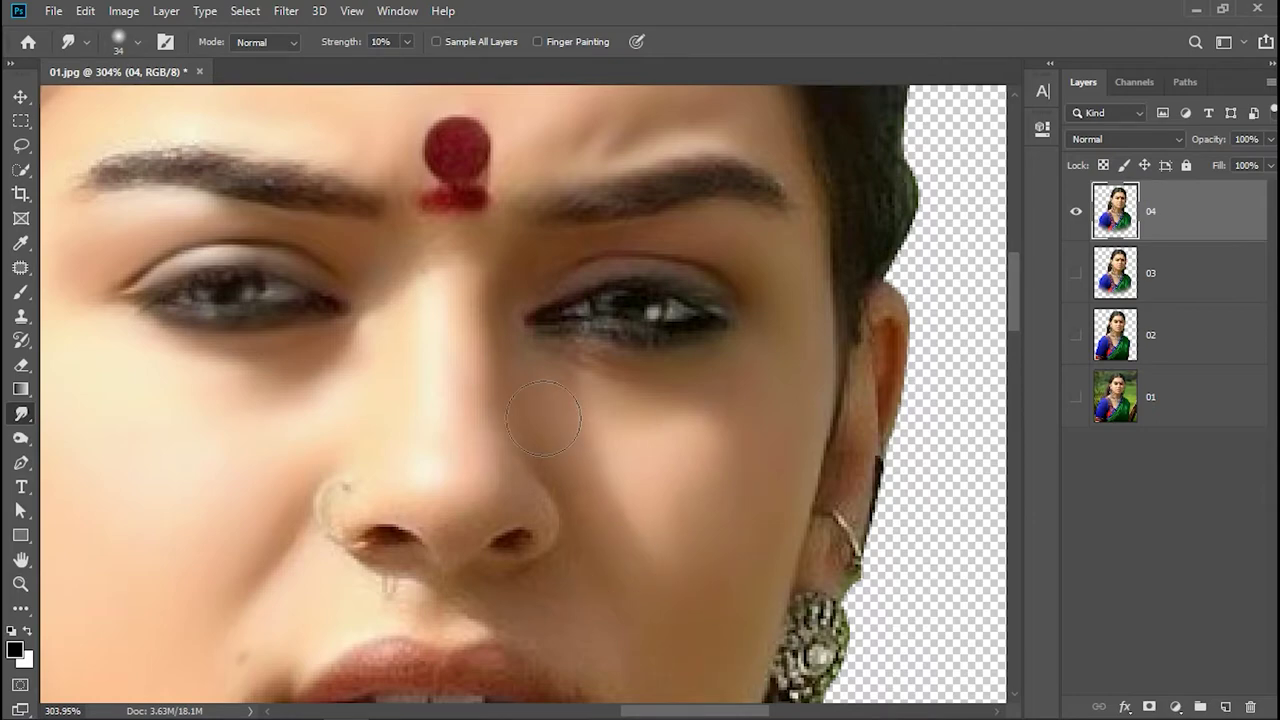
pyautogui.moveTo(465, 466); pyautogui.dragTo(462, 478)
# Smooth the cheeks, chin and upper lip down to the mouth corner.
pyautogui.click(21, 560)
pyautogui.moveTo(590, 536); pyautogui.dragTo(660, 221)
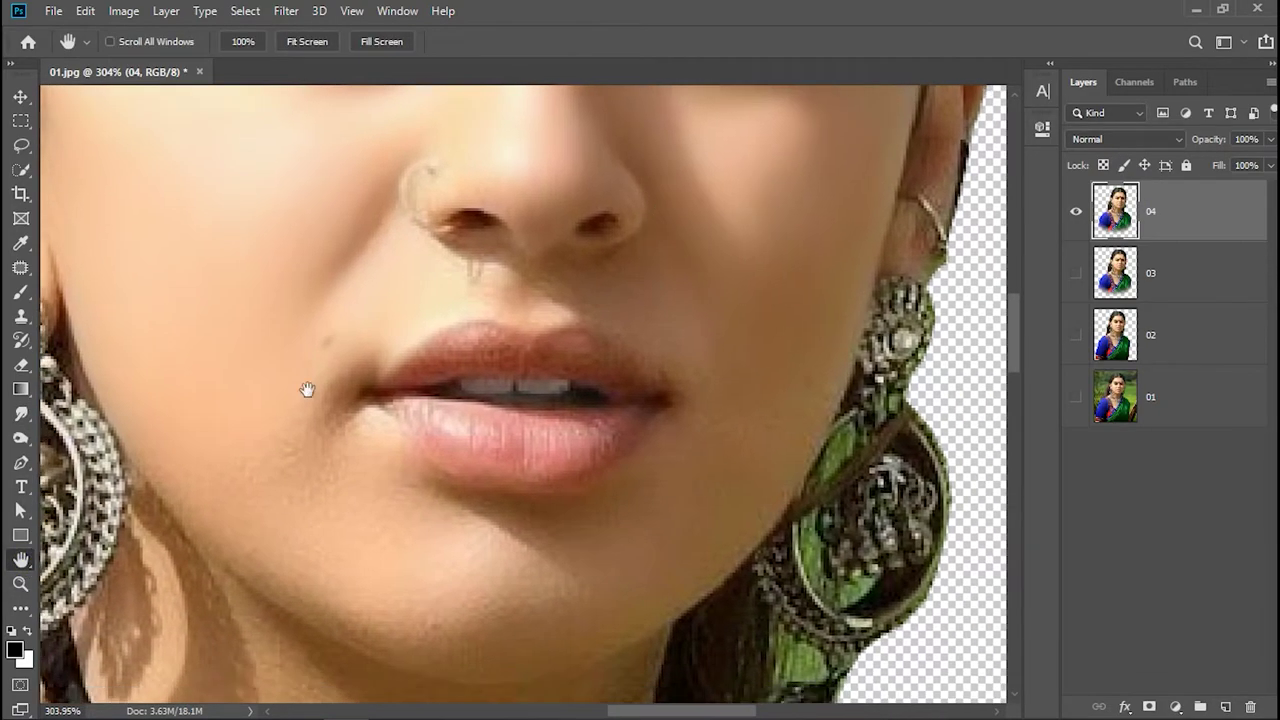
pyautogui.click(21, 413)
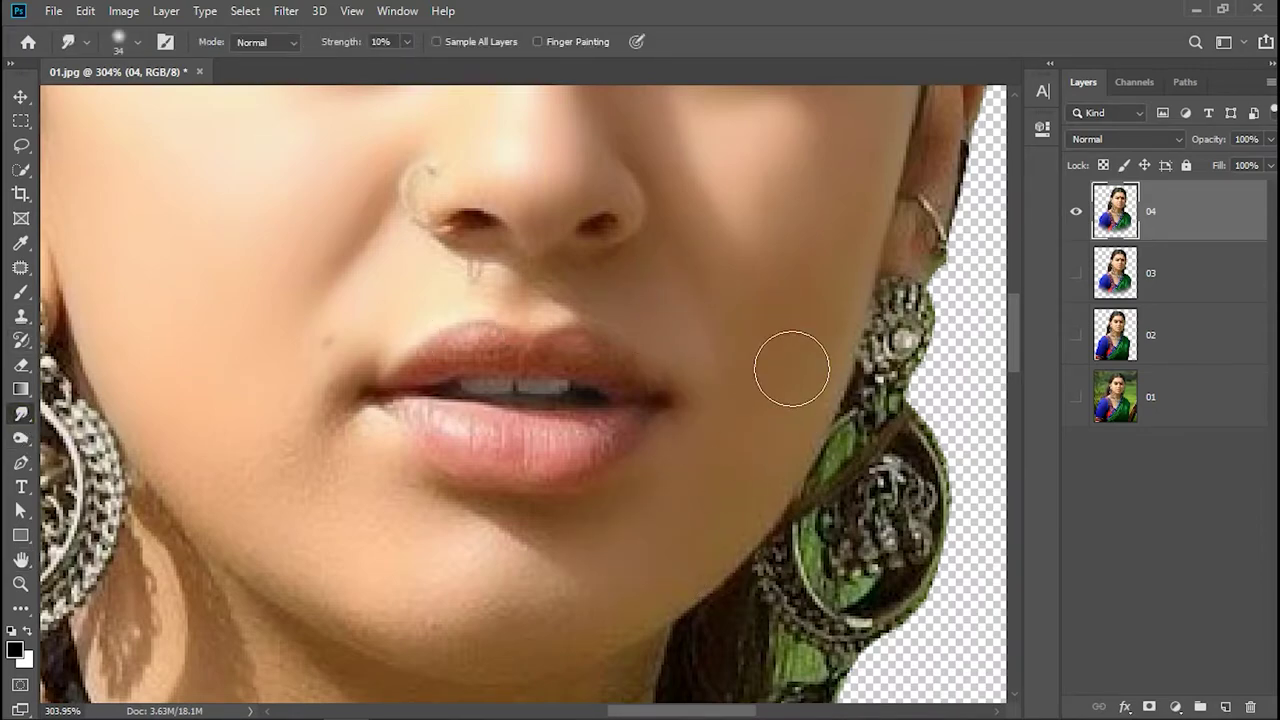
pyautogui.moveTo(791, 368); pyautogui.dragTo(615, 523)
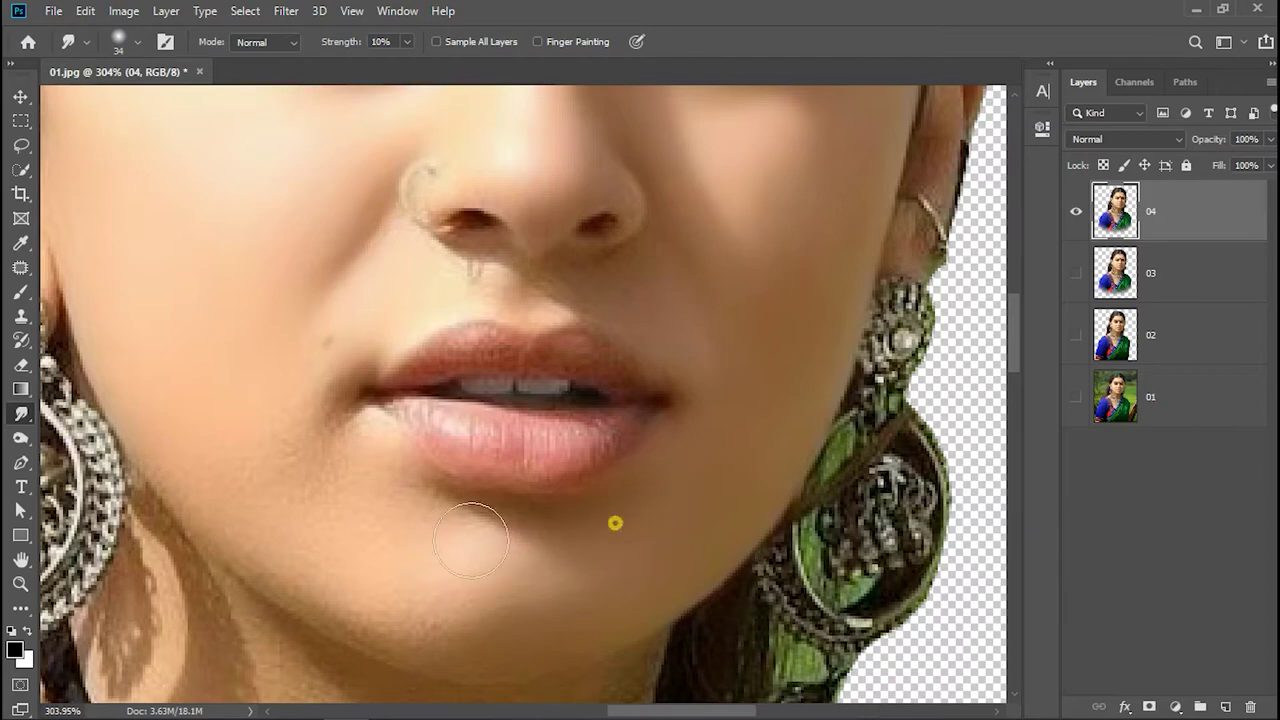
pyautogui.moveTo(634, 580)
pyautogui.mouseDown()
pyautogui.moveTo(347, 592)
pyautogui.moveTo(263, 517)
pyautogui.mouseUp()
pyautogui.moveTo(457, 557)
pyautogui.mouseDown()
pyautogui.moveTo(391, 522)
pyautogui.moveTo(697, 482)
pyautogui.moveTo(401, 284)
pyautogui.mouseUp()
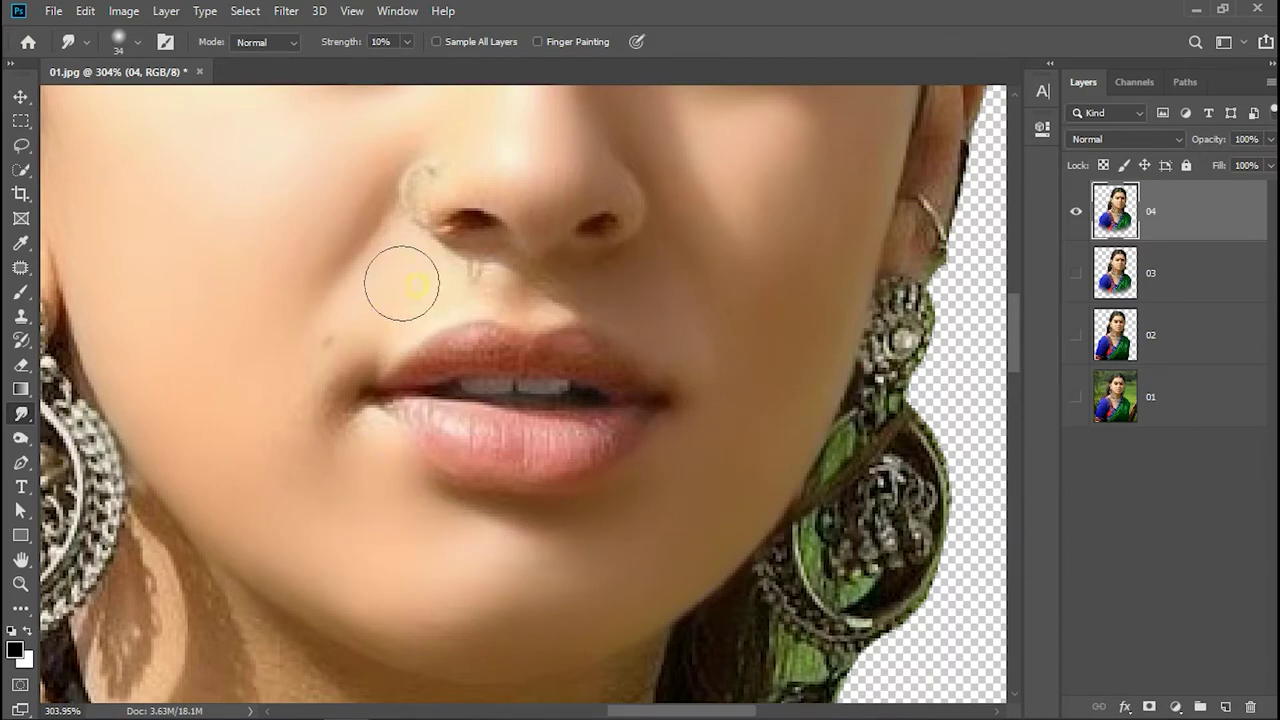
pyautogui.moveTo(401, 284); pyautogui.dragTo(323, 417)
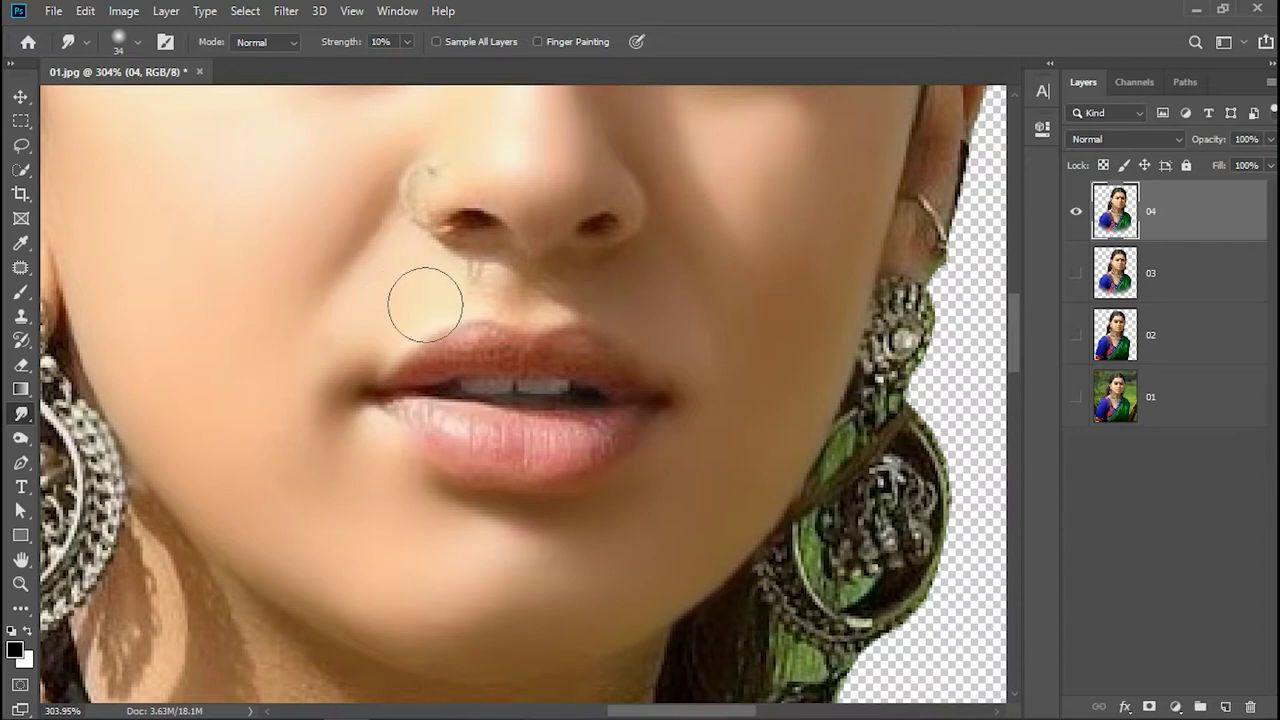
pyautogui.moveTo(603, 289); pyautogui.dragTo(794, 363)
# Pan around the mouth and zoom in closer on the lips.
pyautogui.click(20, 560)
pyautogui.moveTo(517, 343); pyautogui.dragTo(537, 403)
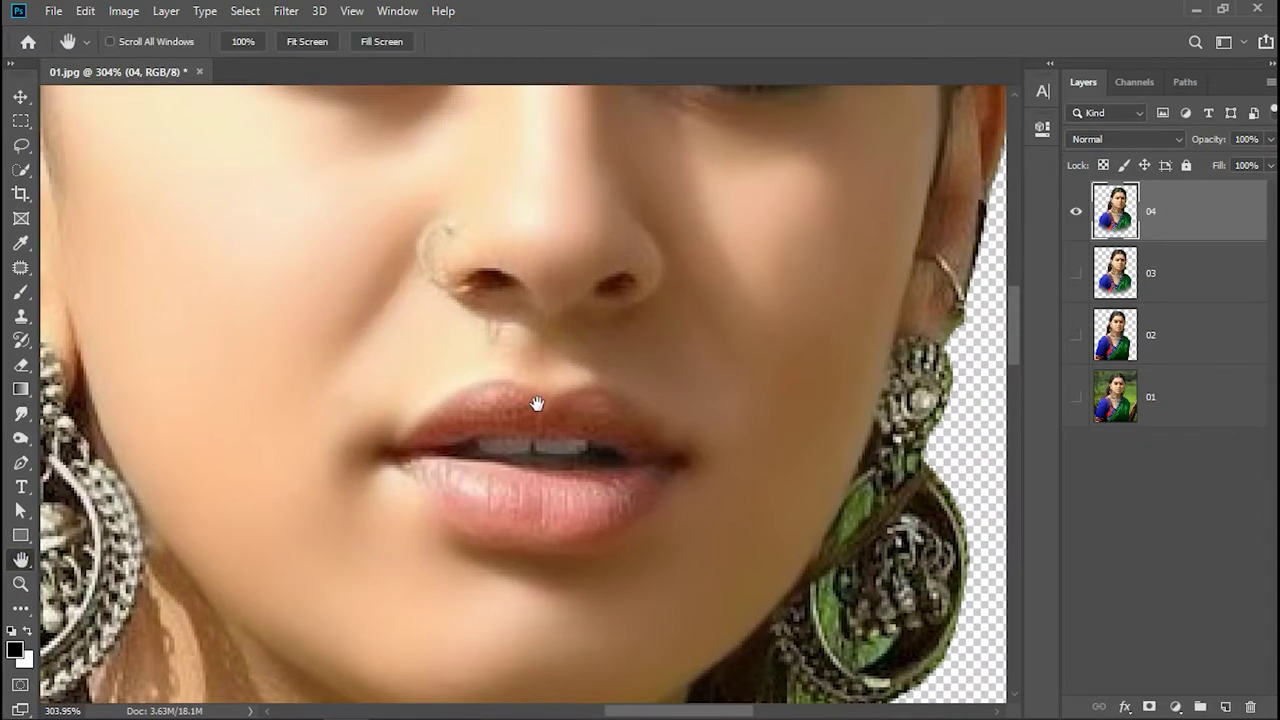
pyautogui.click(20, 583)
pyautogui.click(563, 463)
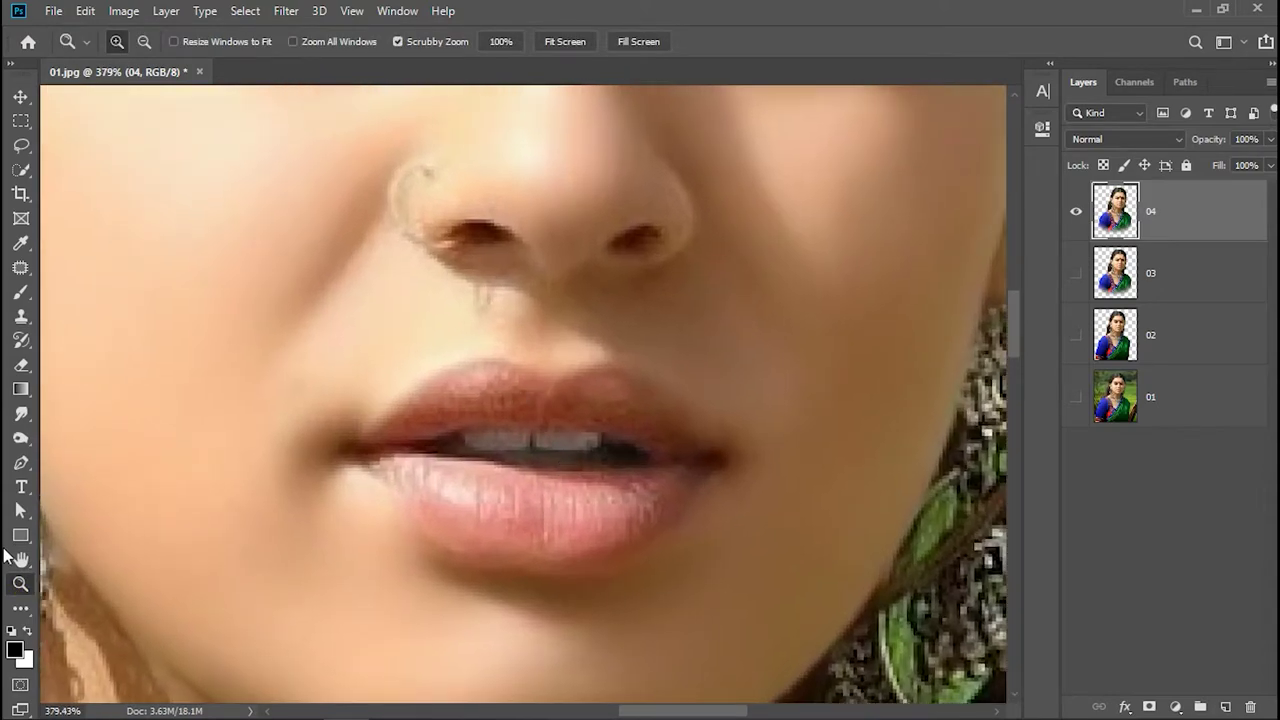
# Set the Smudge tool to a 17 px Soft Round brush.
pyautogui.click(20, 440)
pyautogui.rightClick(540, 274)
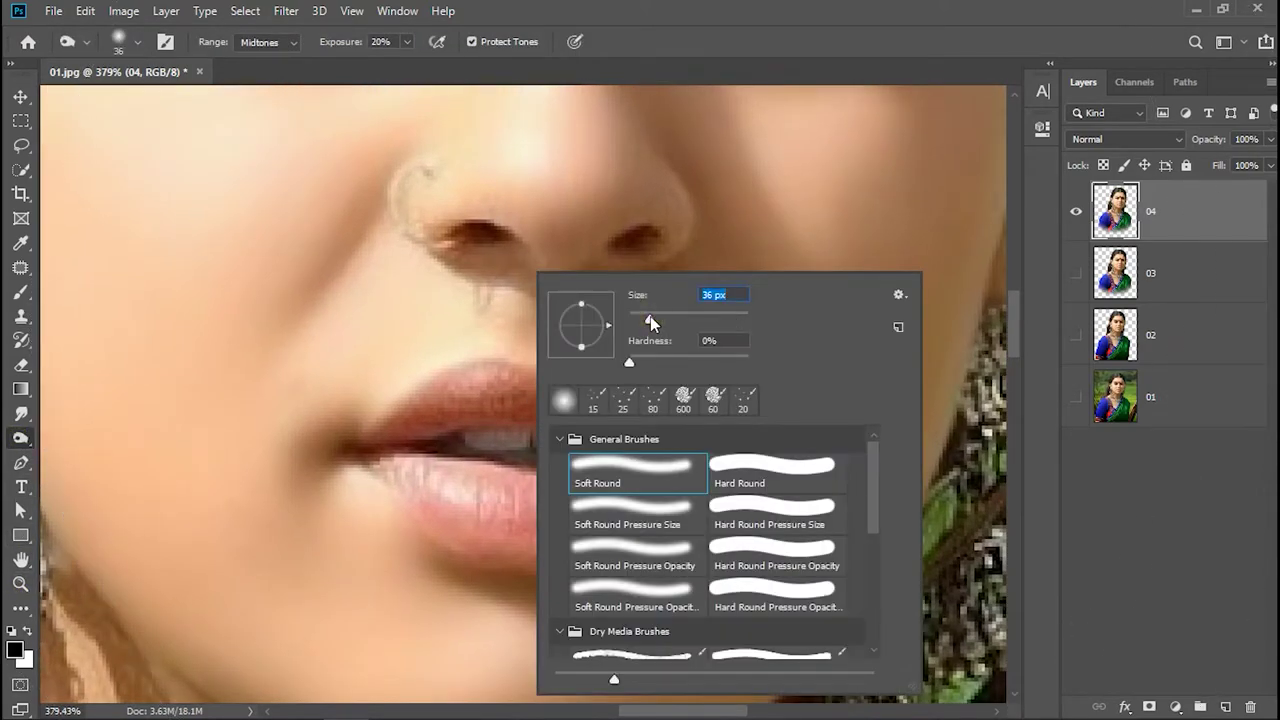
pyautogui.rightClick(20, 413)
pyautogui.click(70, 440)
pyautogui.rightClick(541, 298)
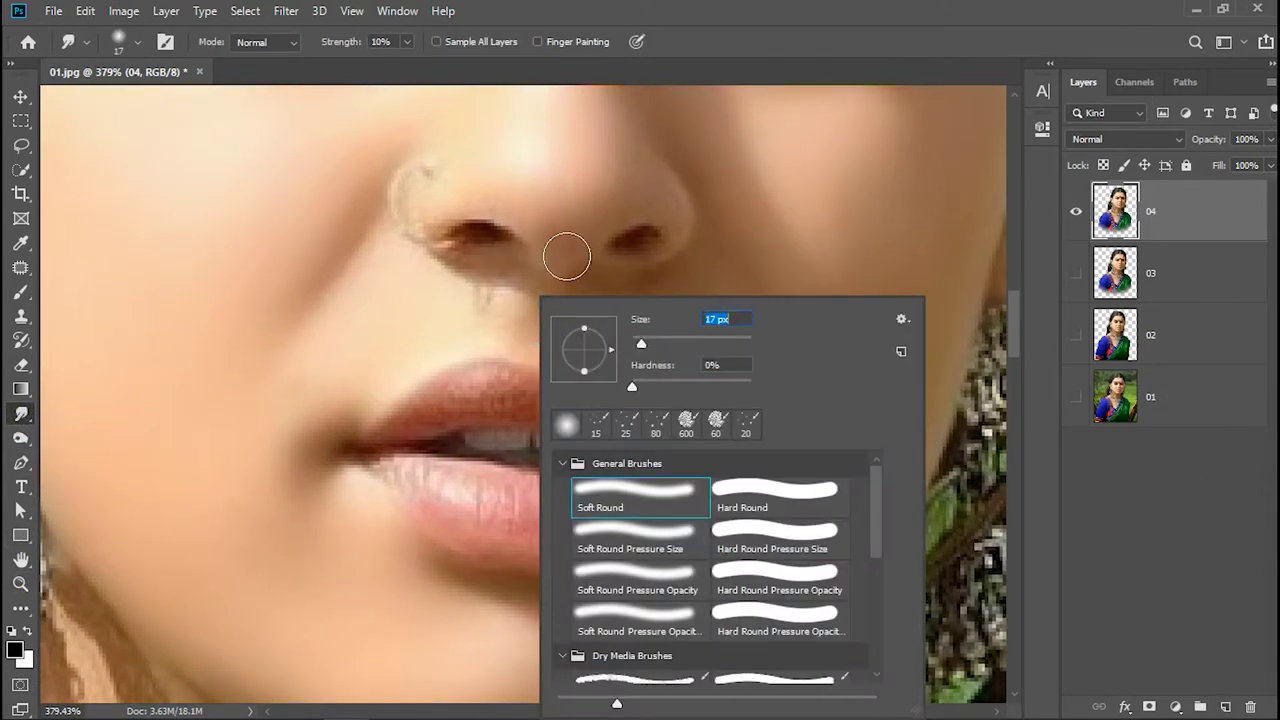
pyautogui.press('Return')
# Blend the skin beside the nostrils and soften the upper and lower lip edges.
pyautogui.moveTo(433, 203); pyautogui.dragTo(414, 178)
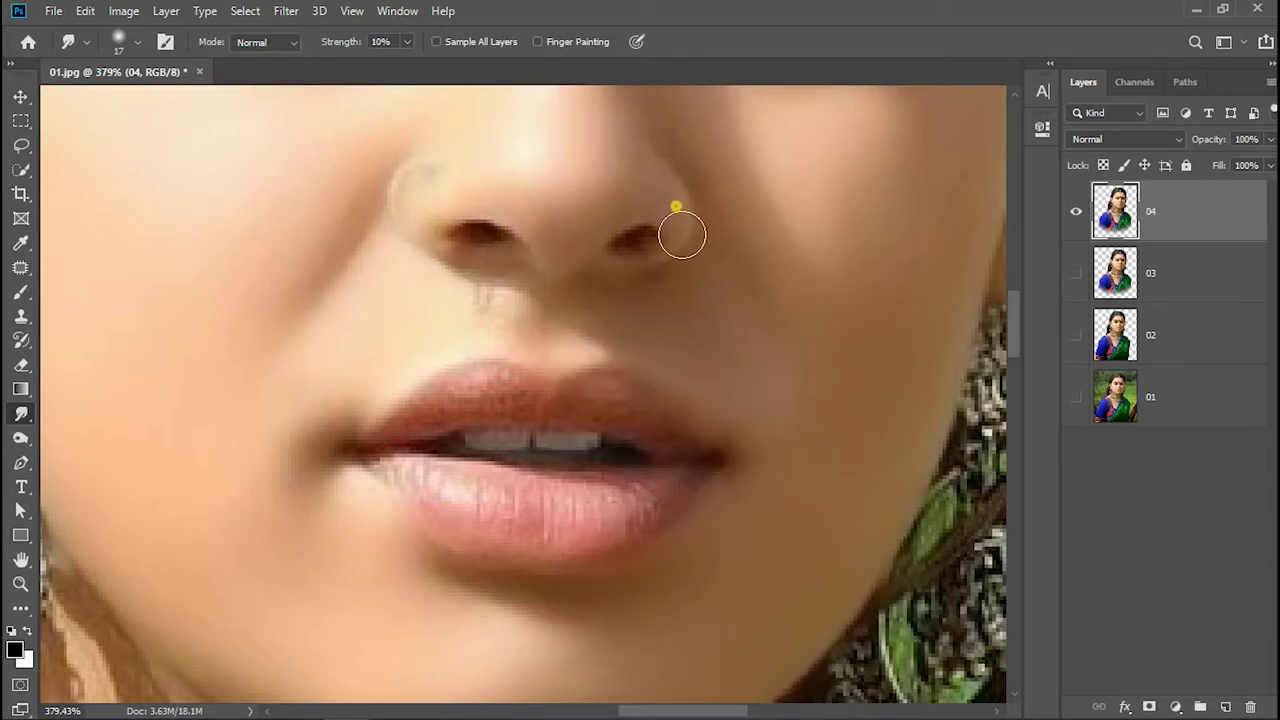
pyautogui.moveTo(463, 394); pyautogui.dragTo(422, 416)
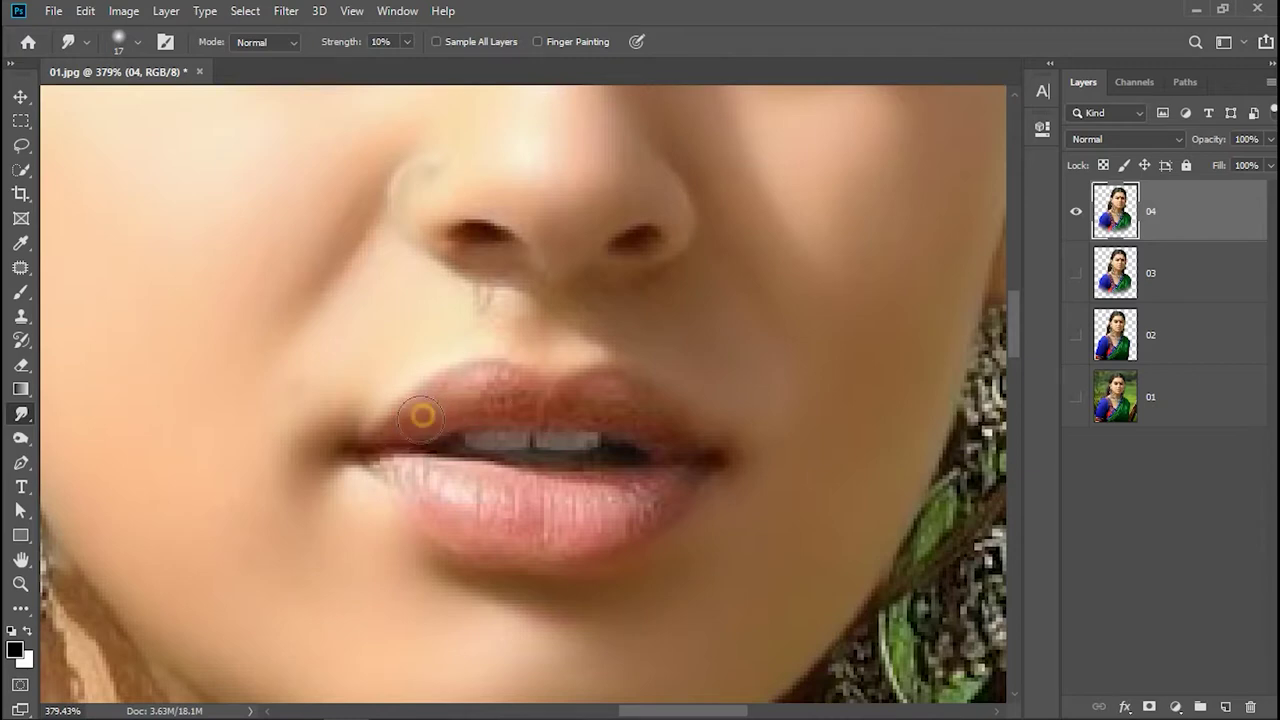
pyautogui.moveTo(529, 392)
pyautogui.mouseDown()
pyautogui.moveTo(601, 400)
pyautogui.moveTo(571, 523)
pyautogui.moveTo(593, 523)
pyautogui.mouseUp()
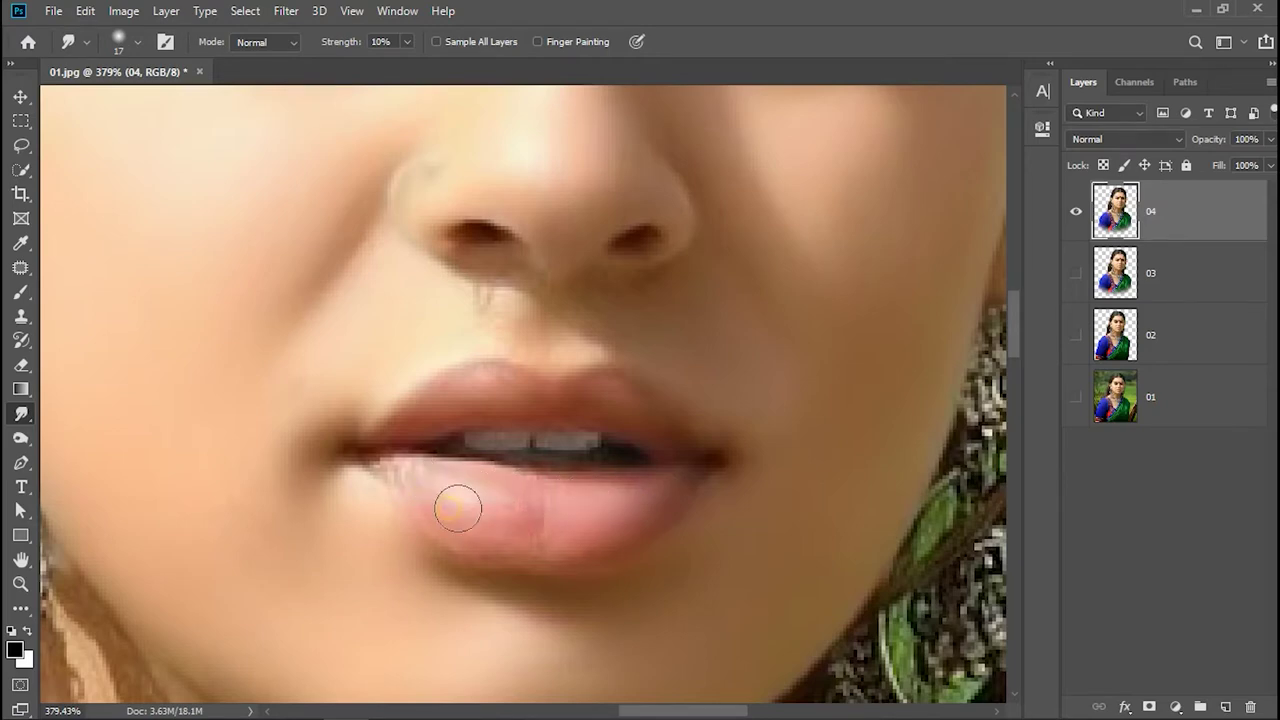
pyautogui.moveTo(483, 513); pyautogui.dragTo(397, 469)
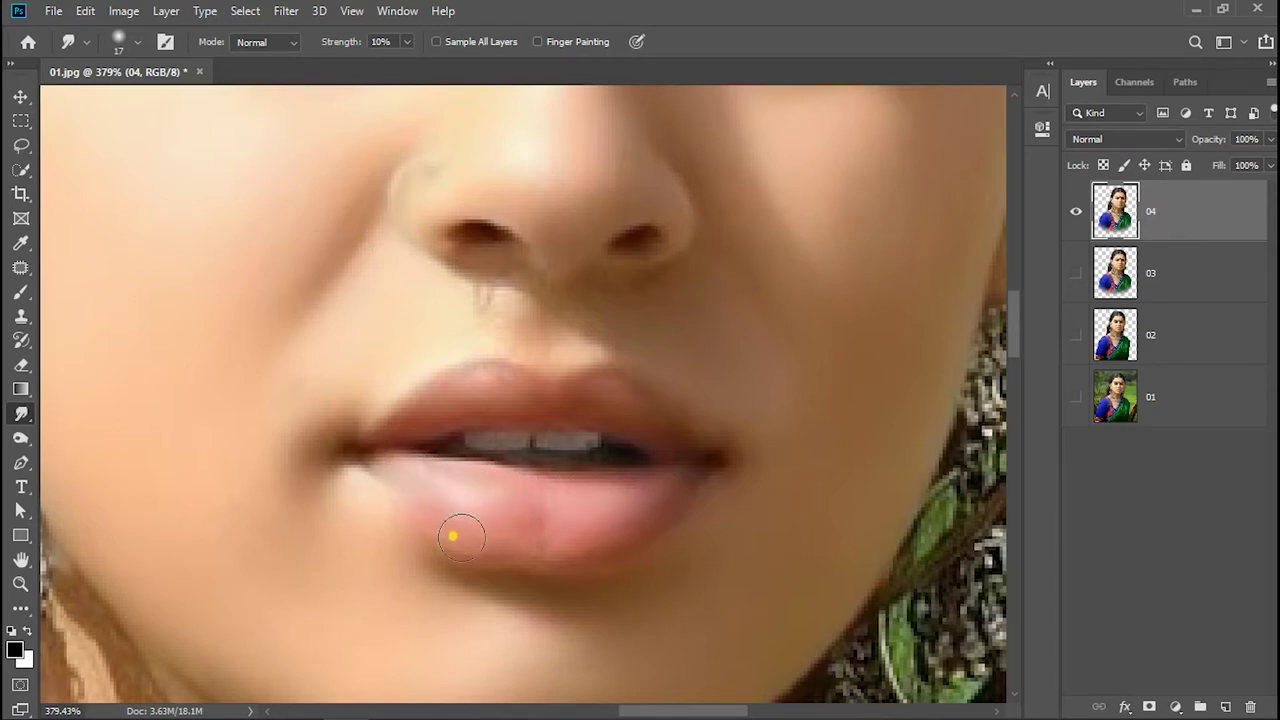
pyautogui.moveTo(483, 443)
pyautogui.mouseDown()
pyautogui.moveTo(546, 429)
pyautogui.moveTo(649, 454)
pyautogui.mouseUp()
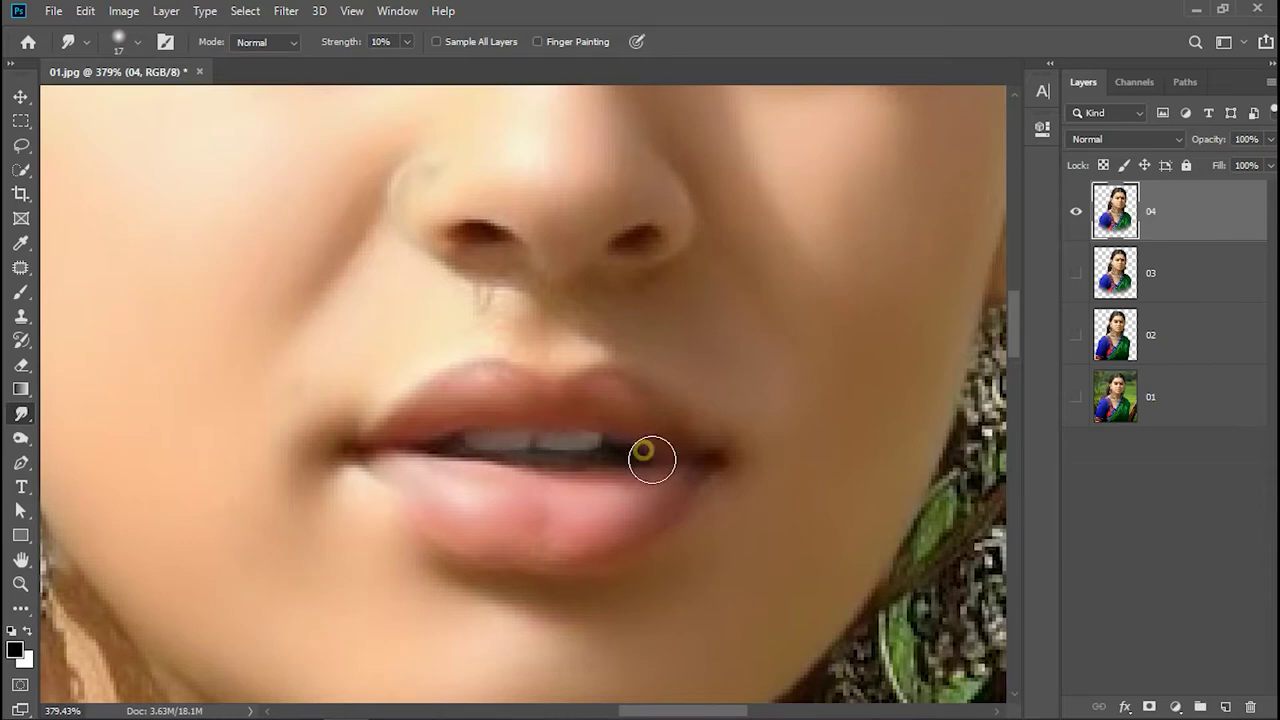
pyautogui.moveTo(423, 467)
pyautogui.mouseDown()
pyautogui.moveTo(420, 423)
pyautogui.moveTo(500, 400)
pyautogui.moveTo(646, 426)
pyautogui.mouseUp()
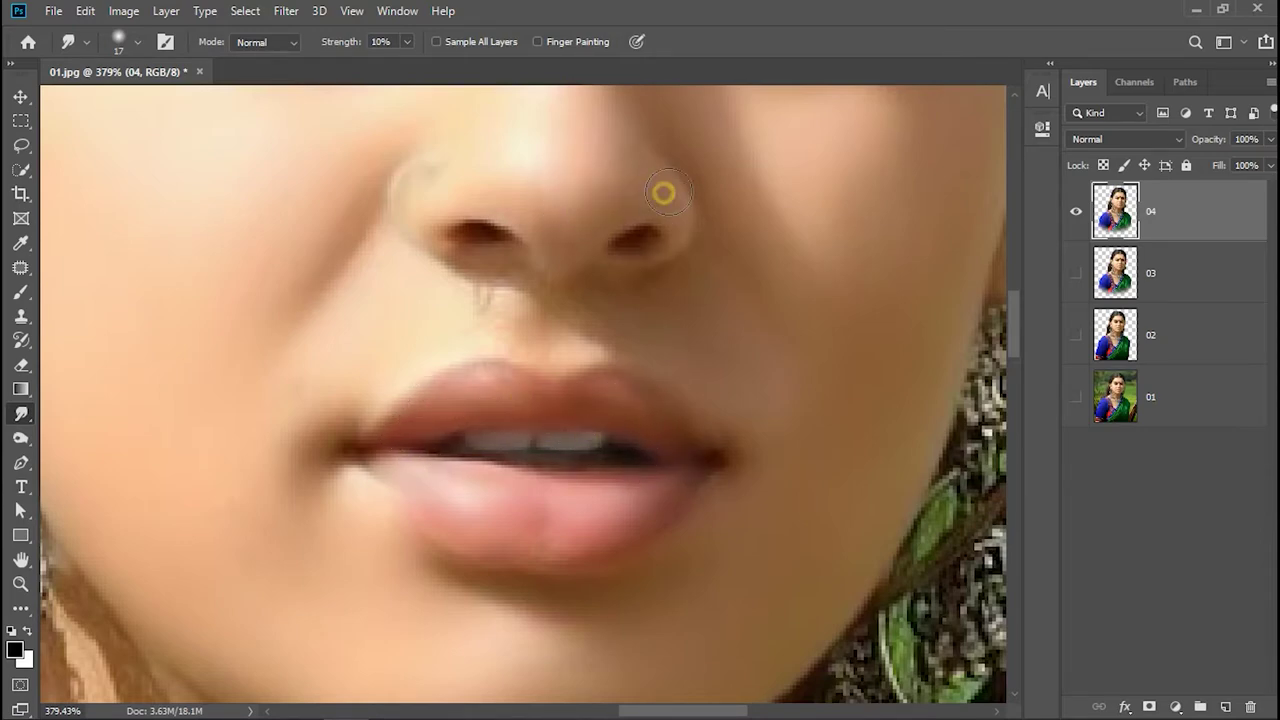
pyautogui.click(20, 560)
# Smooth the upper eyelid toward the inner corner and soften the lash line.
pyautogui.moveTo(731, 266); pyautogui.dragTo(700, 434)
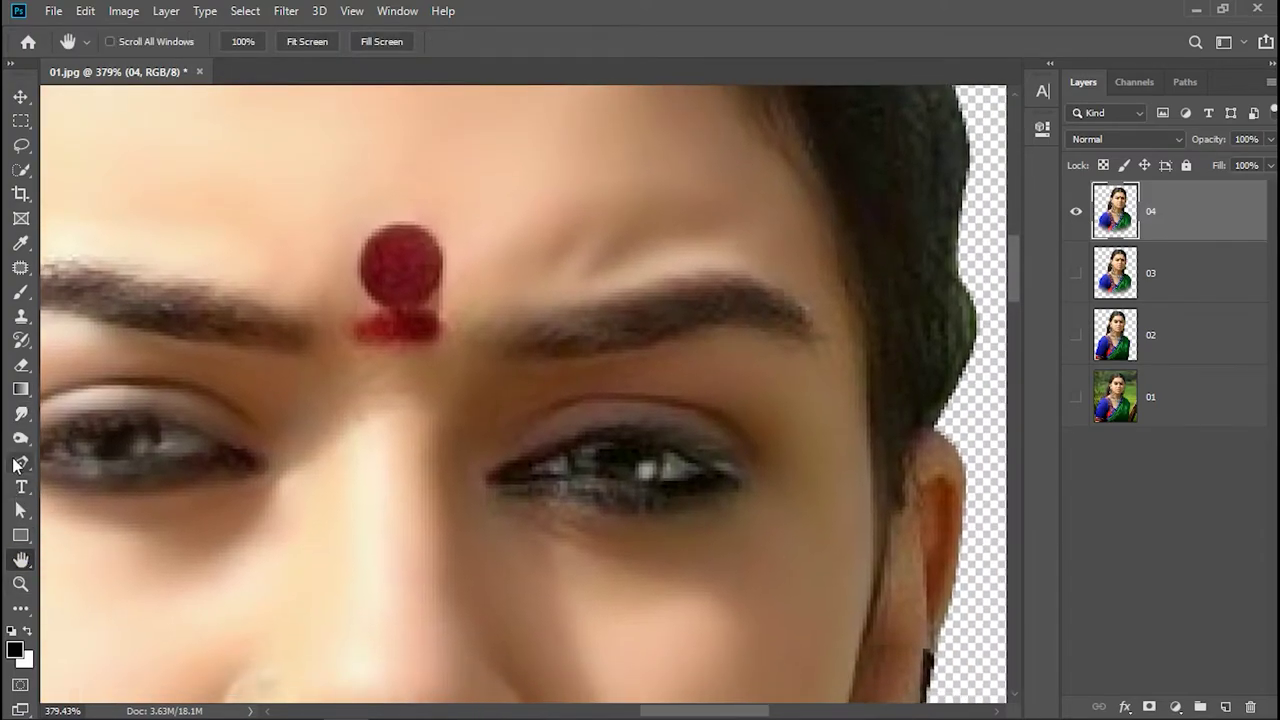
pyautogui.click(21, 413)
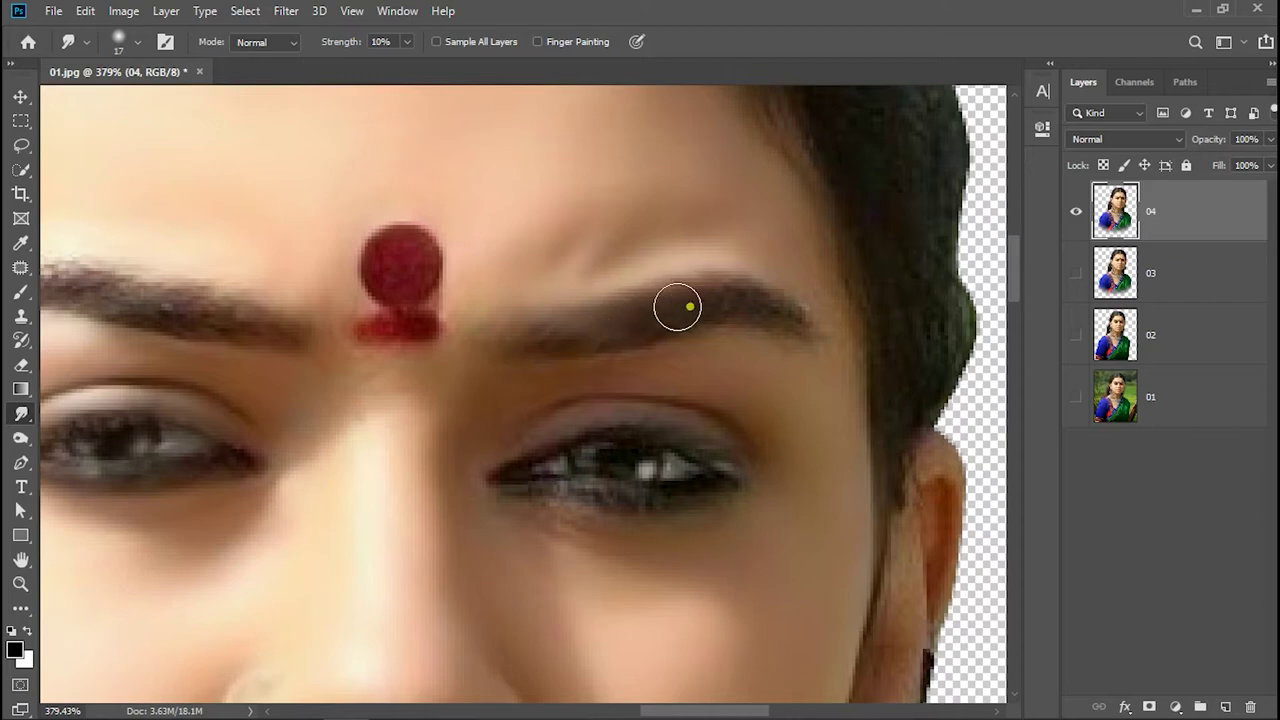
pyautogui.moveTo(717, 431)
pyautogui.mouseDown()
pyautogui.moveTo(535, 457)
pyautogui.moveTo(723, 489)
pyautogui.mouseUp()
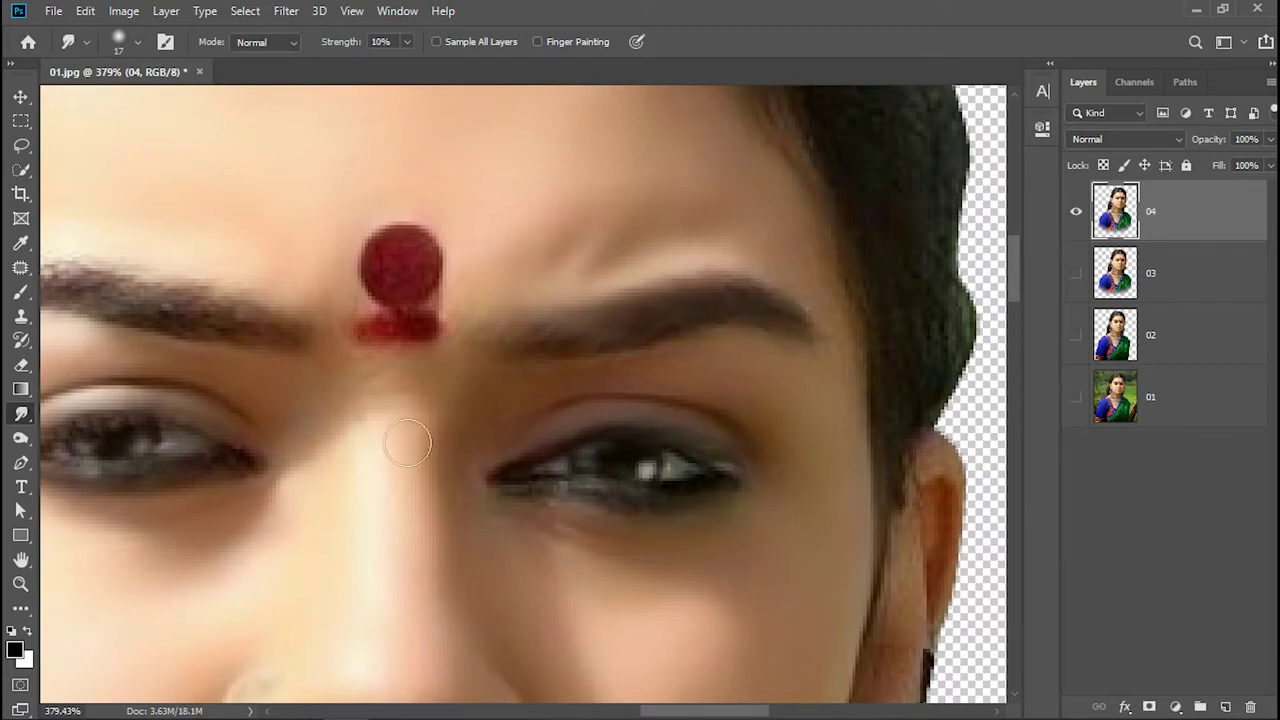
pyautogui.moveTo(390, 259); pyautogui.dragTo(409, 328)
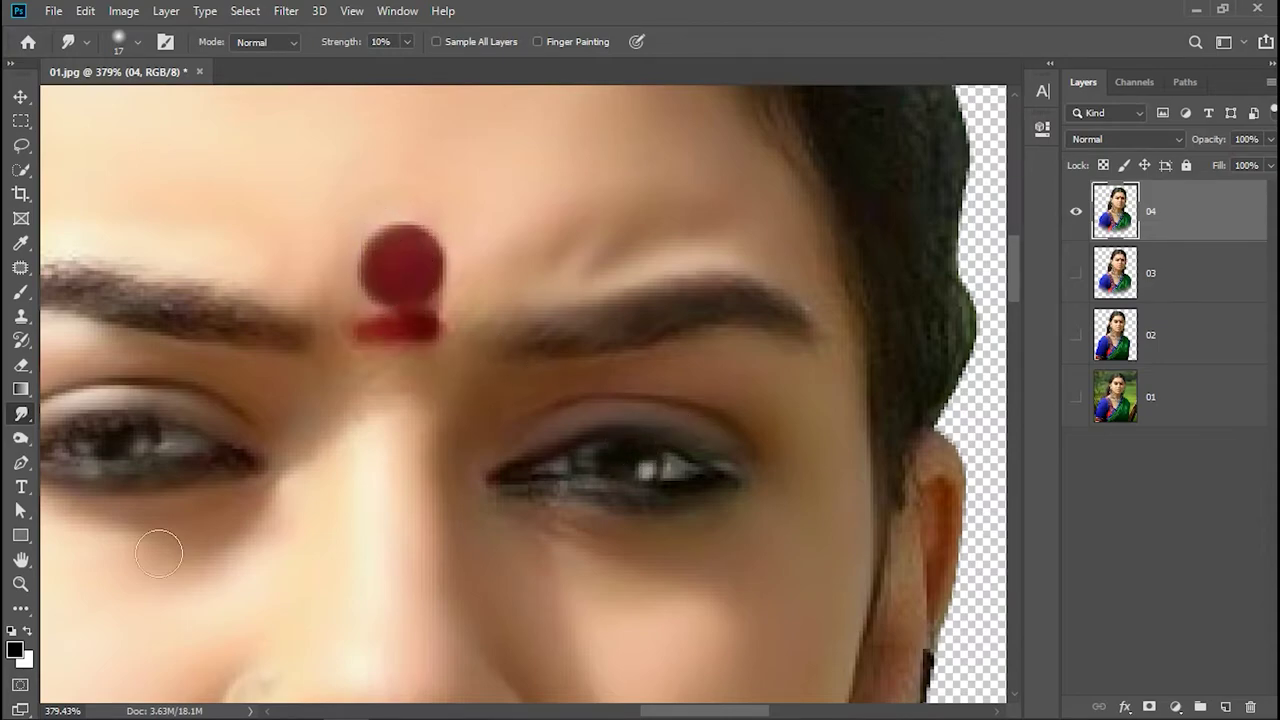
# Blend the first ear's inner skin, darker patch, inner shadow and top rim.
pyautogui.click(21, 560)
pyautogui.moveTo(257, 500)
pyautogui.mouseDown()
pyautogui.moveTo(377, 489)
pyautogui.moveTo(514, 274)
pyautogui.moveTo(375, 246)
pyautogui.moveTo(441, 355)
pyautogui.mouseUp()
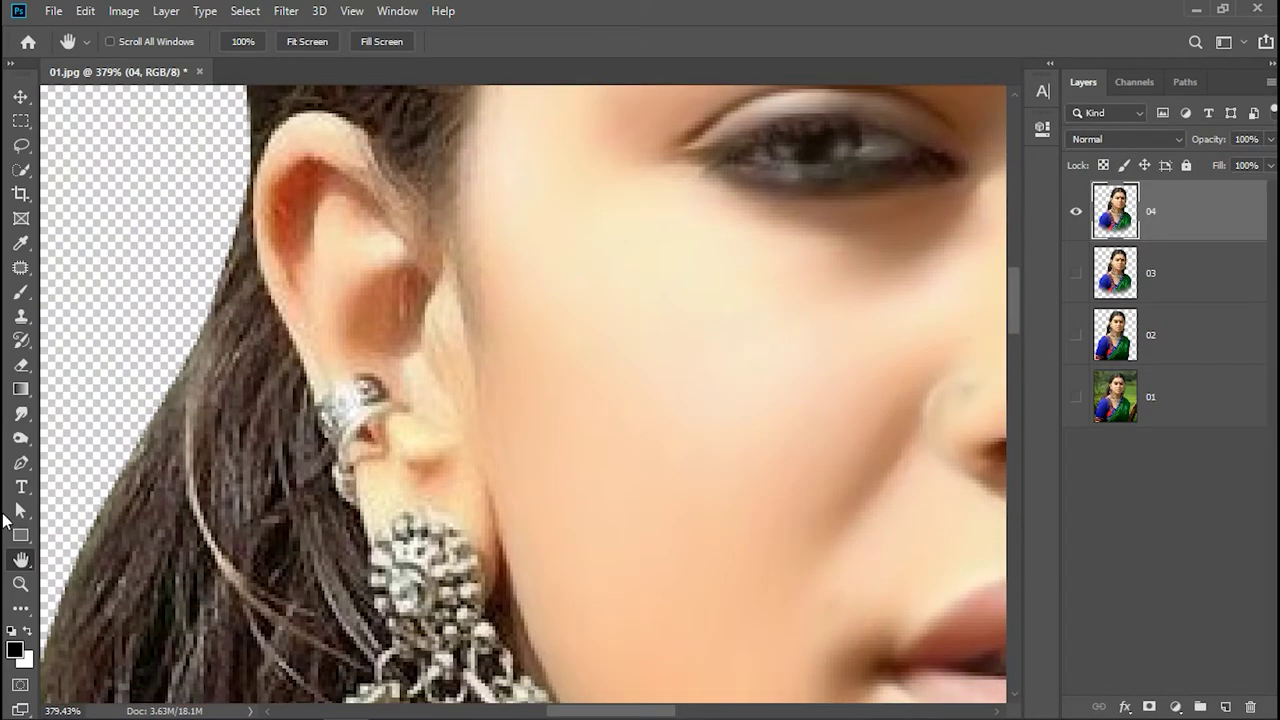
pyautogui.click(21, 413)
pyautogui.moveTo(375, 237)
pyautogui.mouseDown()
pyautogui.moveTo(329, 280)
pyautogui.moveTo(380, 271)
pyautogui.moveTo(420, 426)
pyautogui.mouseUp()
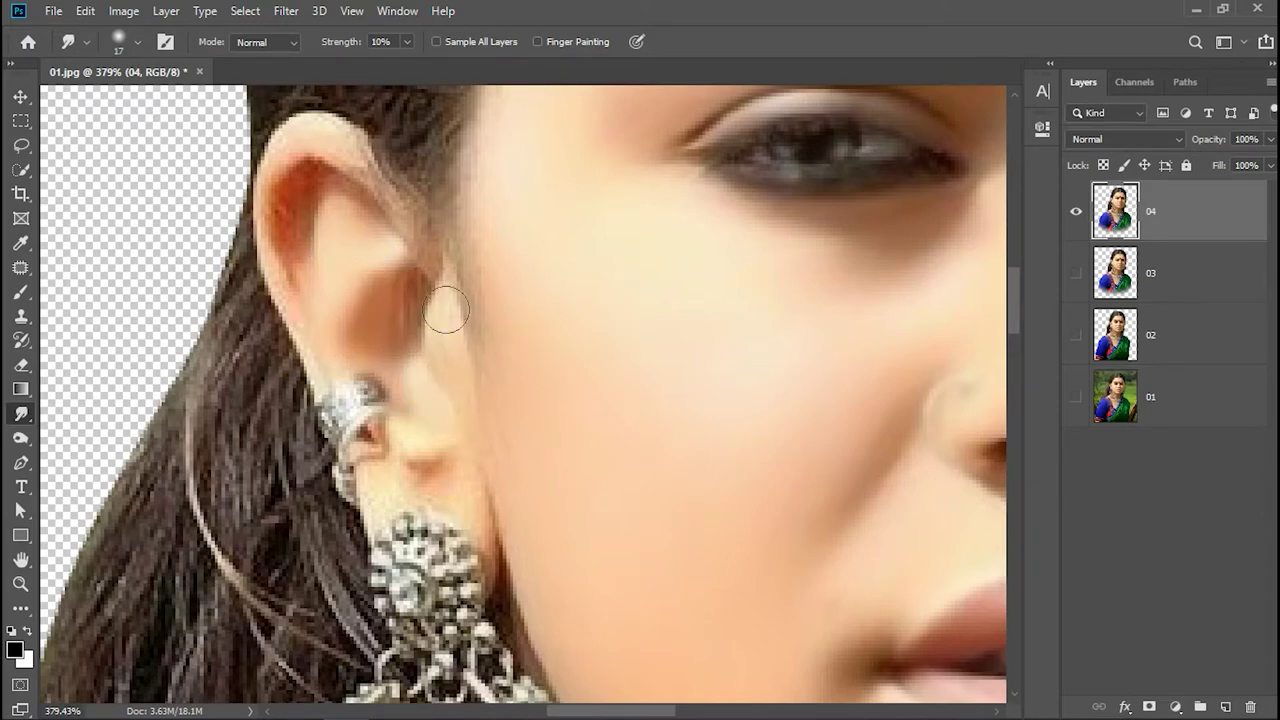
pyautogui.moveTo(439, 473)
pyautogui.mouseDown()
pyautogui.moveTo(461, 476)
pyautogui.moveTo(371, 500)
pyautogui.moveTo(480, 560)
pyautogui.mouseUp()
pyautogui.moveTo(379, 443)
pyautogui.mouseDown()
pyautogui.moveTo(300, 320)
pyautogui.moveTo(280, 250)
pyautogui.moveTo(300, 214)
pyautogui.moveTo(300, 130)
pyautogui.moveTo(370, 175)
pyautogui.mouseUp()
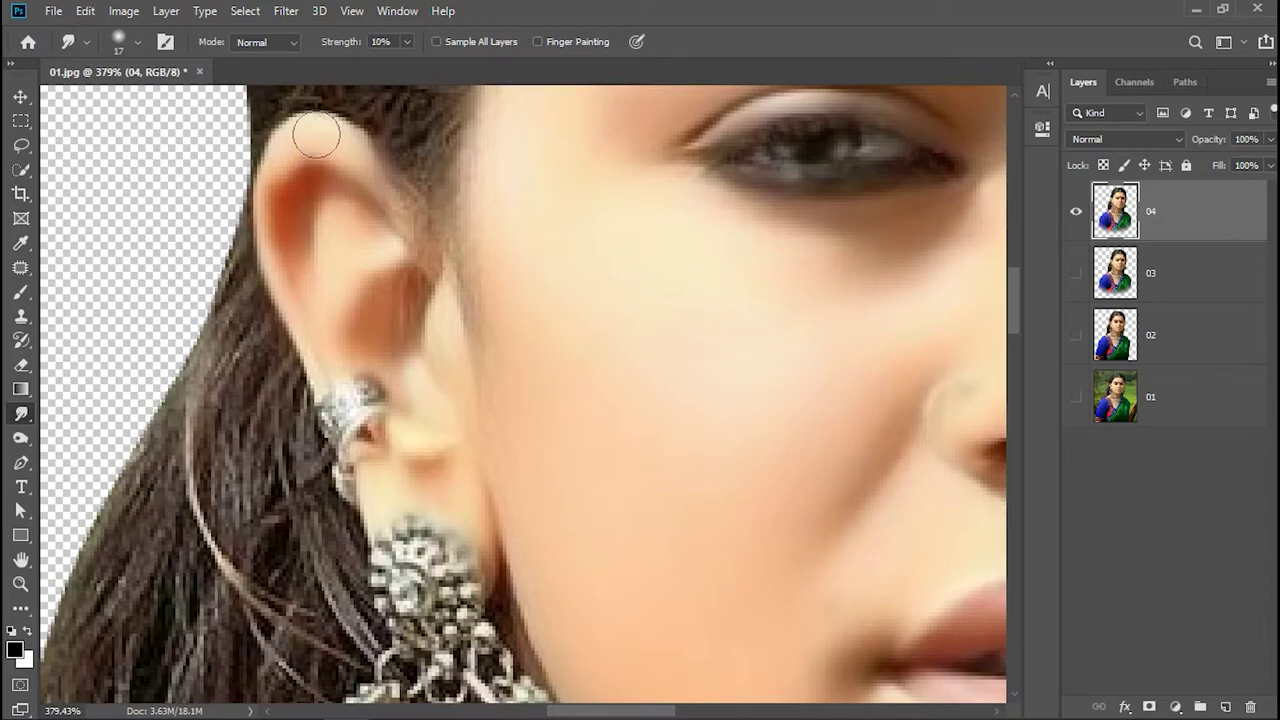
pyautogui.moveTo(316, 134); pyautogui.dragTo(345, 153)
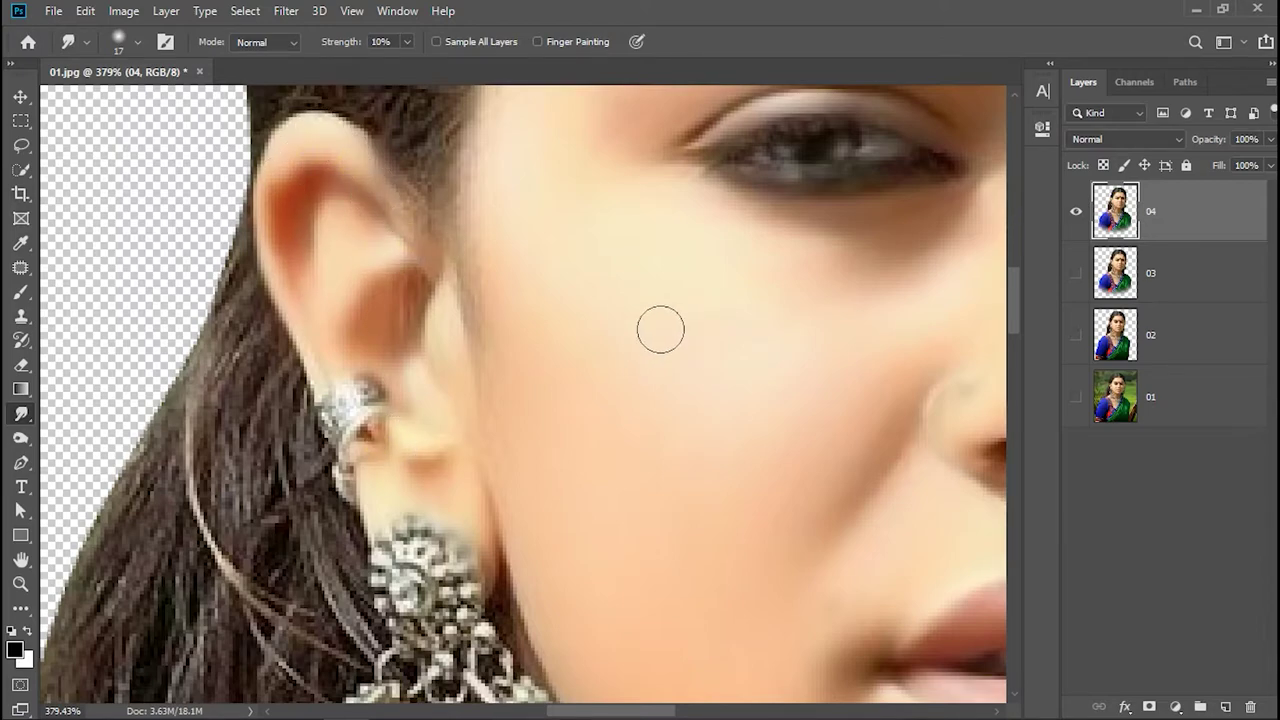
# Smudge the other ear's inside, rim and earlobe, then view the portrait at 100%.
pyautogui.click(20, 560)
pyautogui.moveTo(643, 429); pyautogui.dragTo(71, 513)
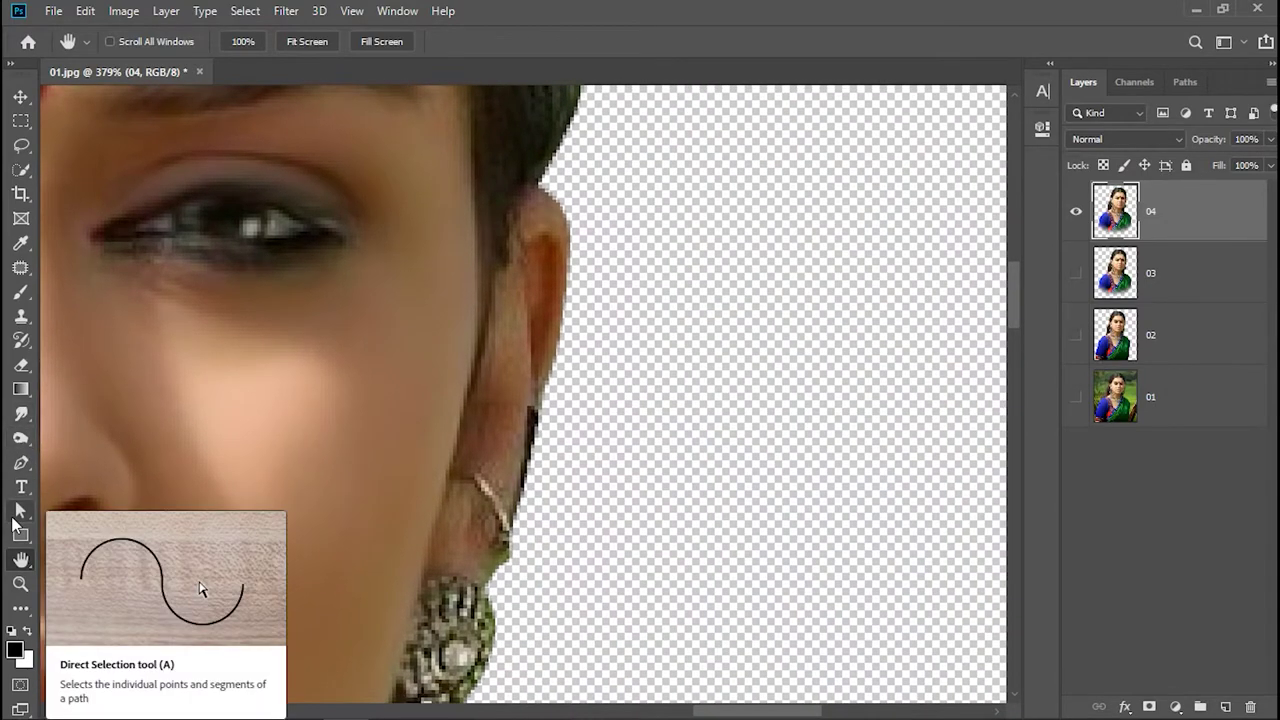
pyautogui.click(20, 413)
pyautogui.moveTo(505, 346); pyautogui.dragTo(512, 438)
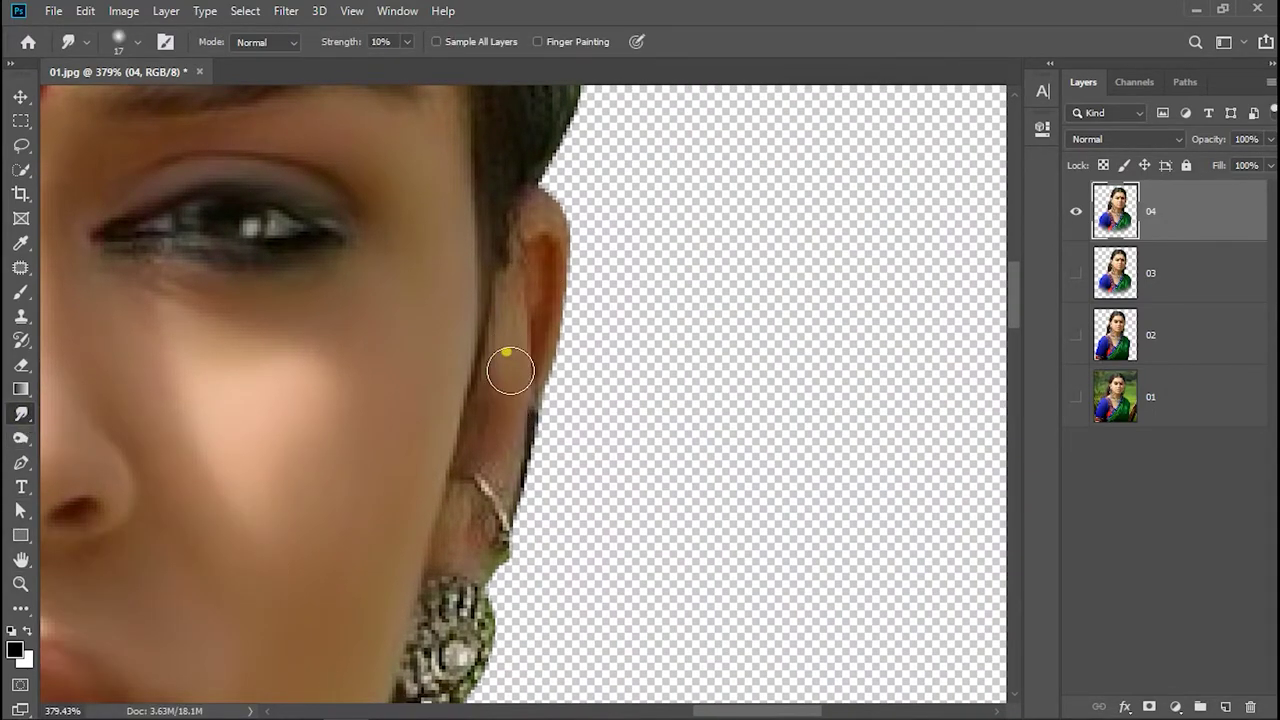
pyautogui.moveTo(506, 354); pyautogui.dragTo(514, 400)
pyautogui.moveTo(532, 214)
pyautogui.mouseDown()
pyautogui.moveTo(552, 250)
pyautogui.moveTo(545, 340)
pyautogui.mouseUp()
pyautogui.moveTo(461, 531); pyautogui.dragTo(457, 549)
pyautogui.click(20, 560)
pyautogui.moveTo(275, 511); pyautogui.dragTo(645, 271)
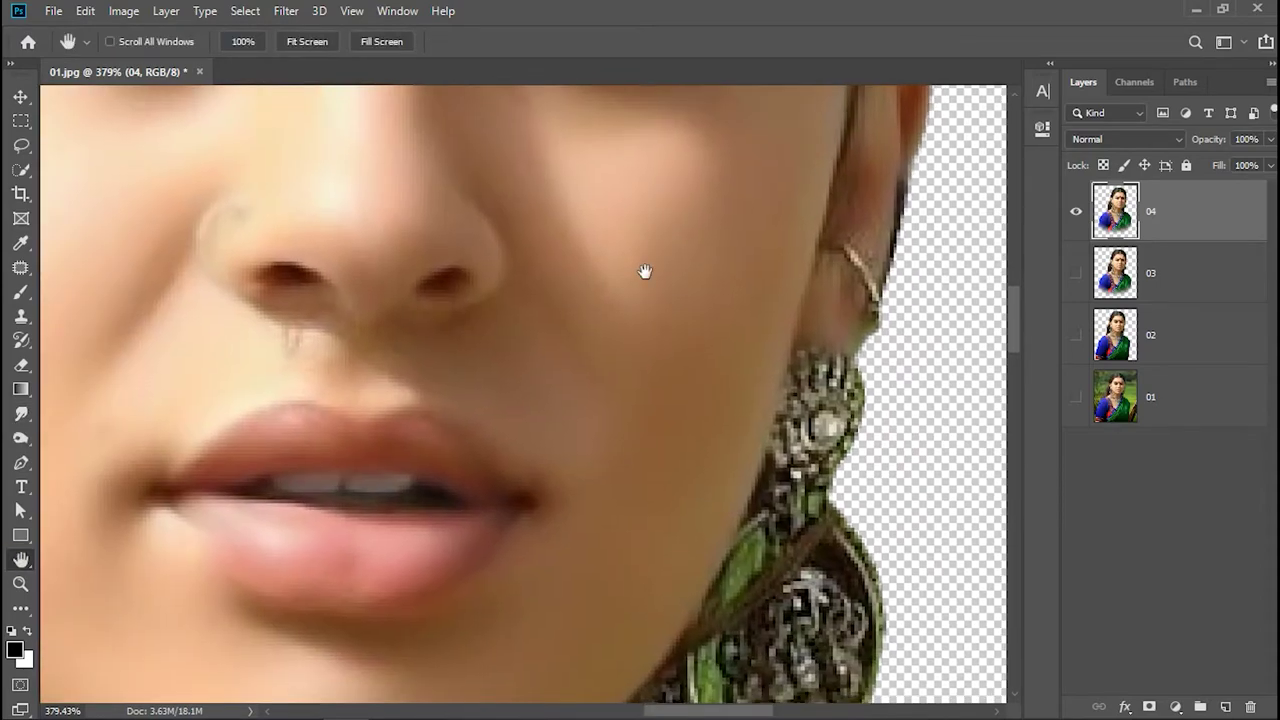
pyautogui.click(252, 42)
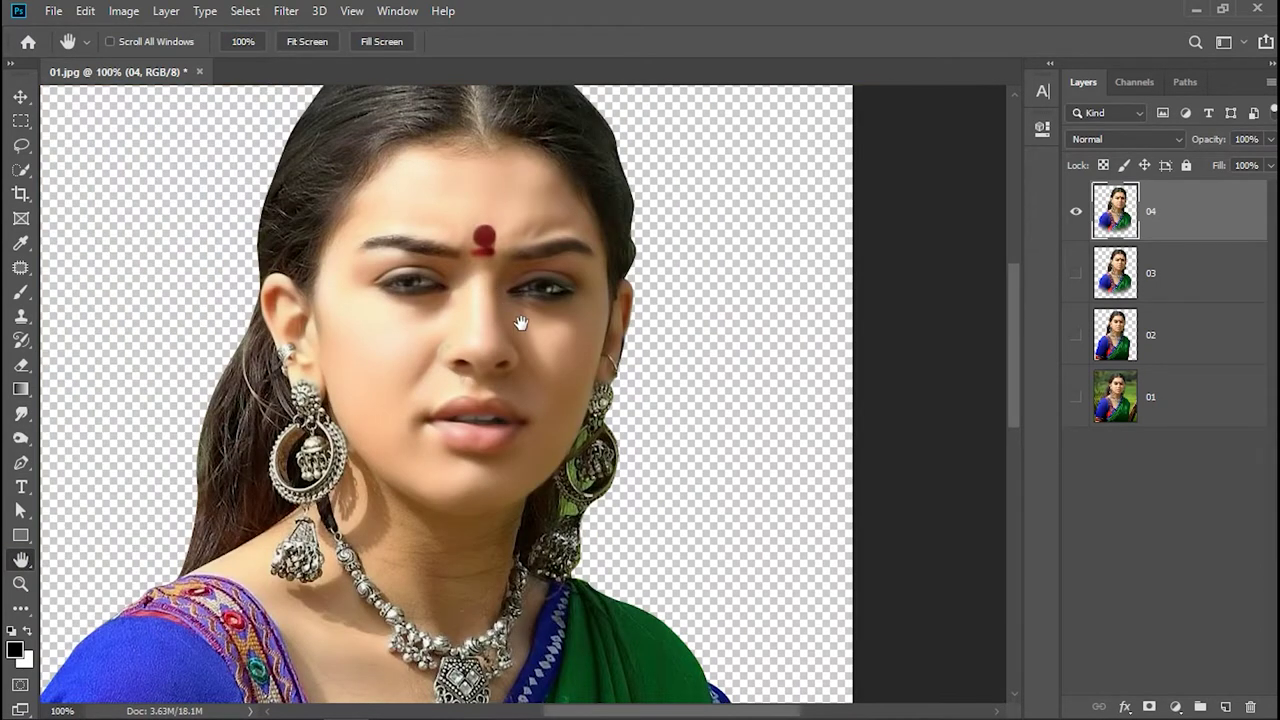
# Zoom in on the neck and blend the hair strand and skin below the earring.
pyautogui.click(20, 584)
pyautogui.moveTo(339, 523)
pyautogui.mouseDown()
pyautogui.moveTo(423, 523)
pyautogui.moveTo(600, 157)
pyautogui.moveTo(706, 349)
pyautogui.moveTo(760, 343)
pyautogui.mouseUp()
pyautogui.click(20, 560)
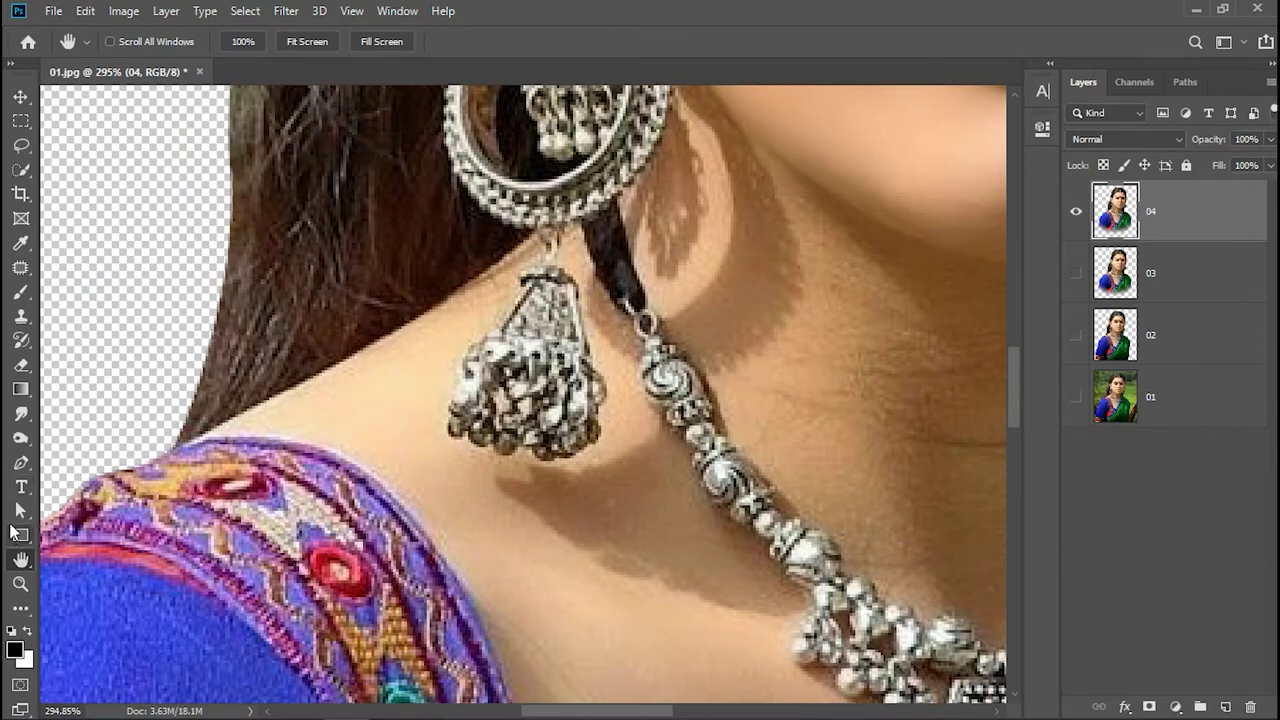
pyautogui.click(20, 438)
pyautogui.click(20, 413)
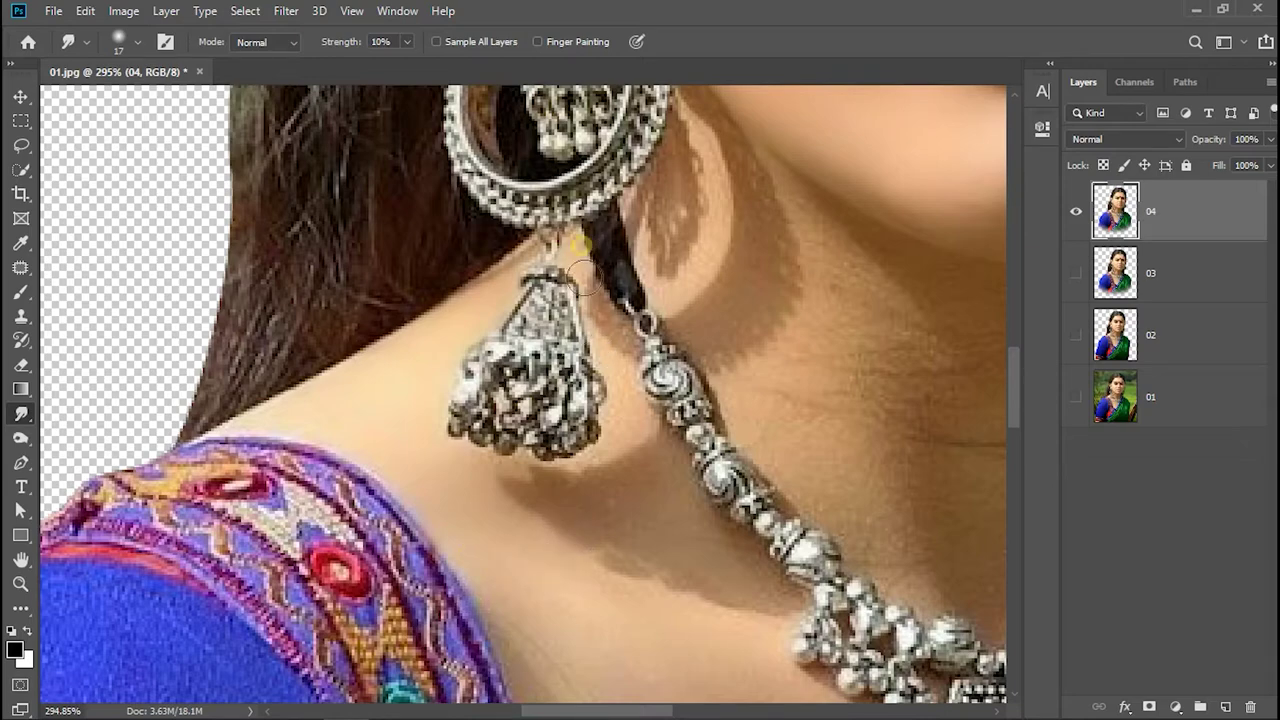
pyautogui.moveTo(585, 277); pyautogui.dragTo(617, 372)
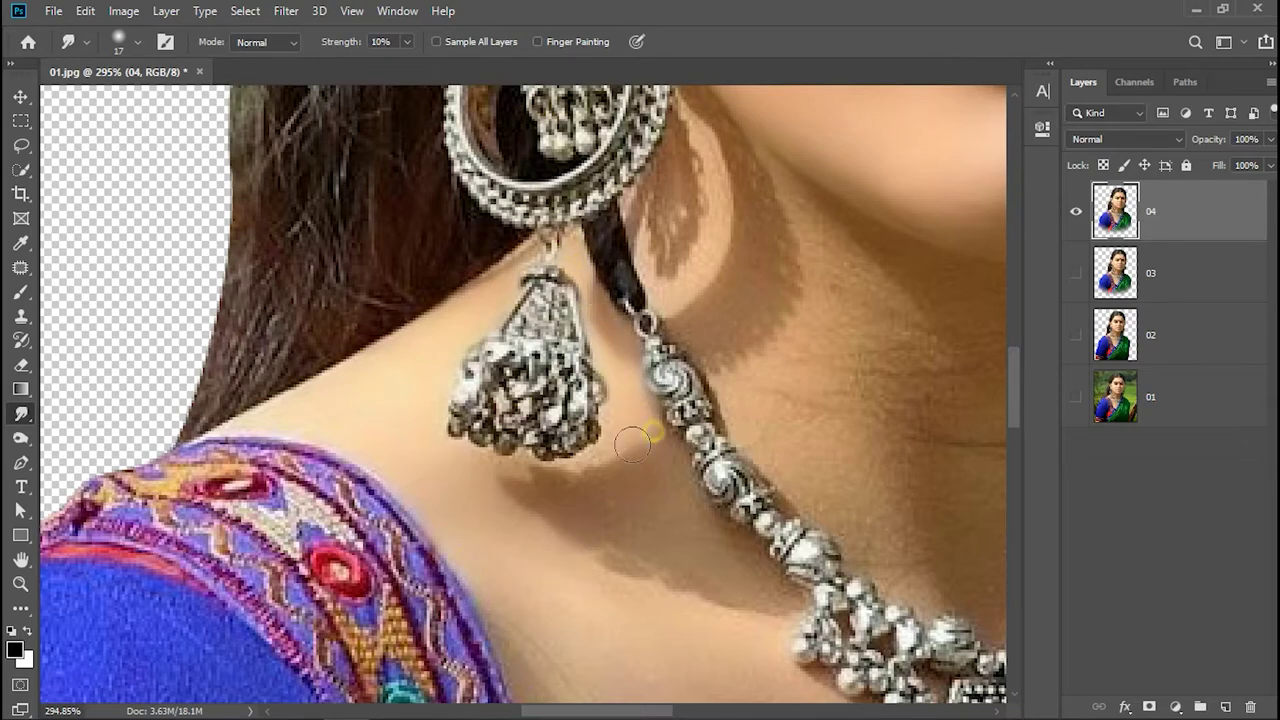
pyautogui.moveTo(591, 457); pyautogui.dragTo(641, 494)
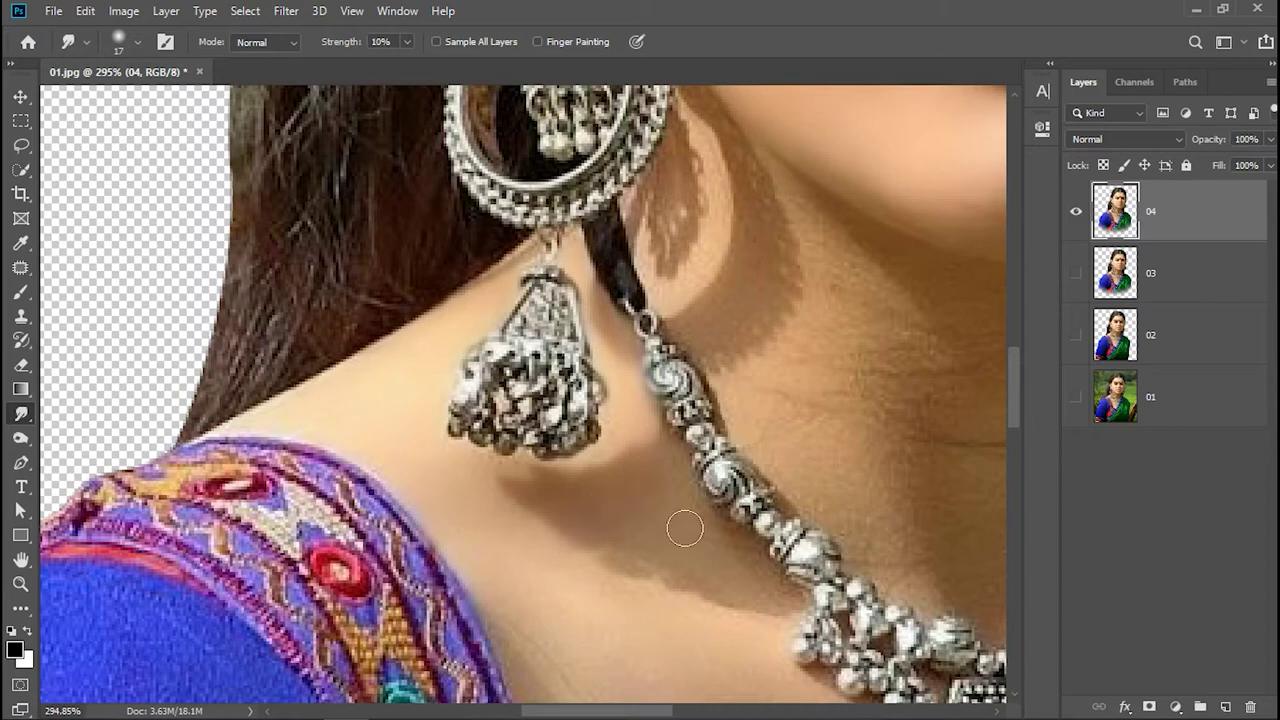
# With a 39 px brush, soften the neck skin and shadows under the earring.
pyautogui.rightClick(594, 567)
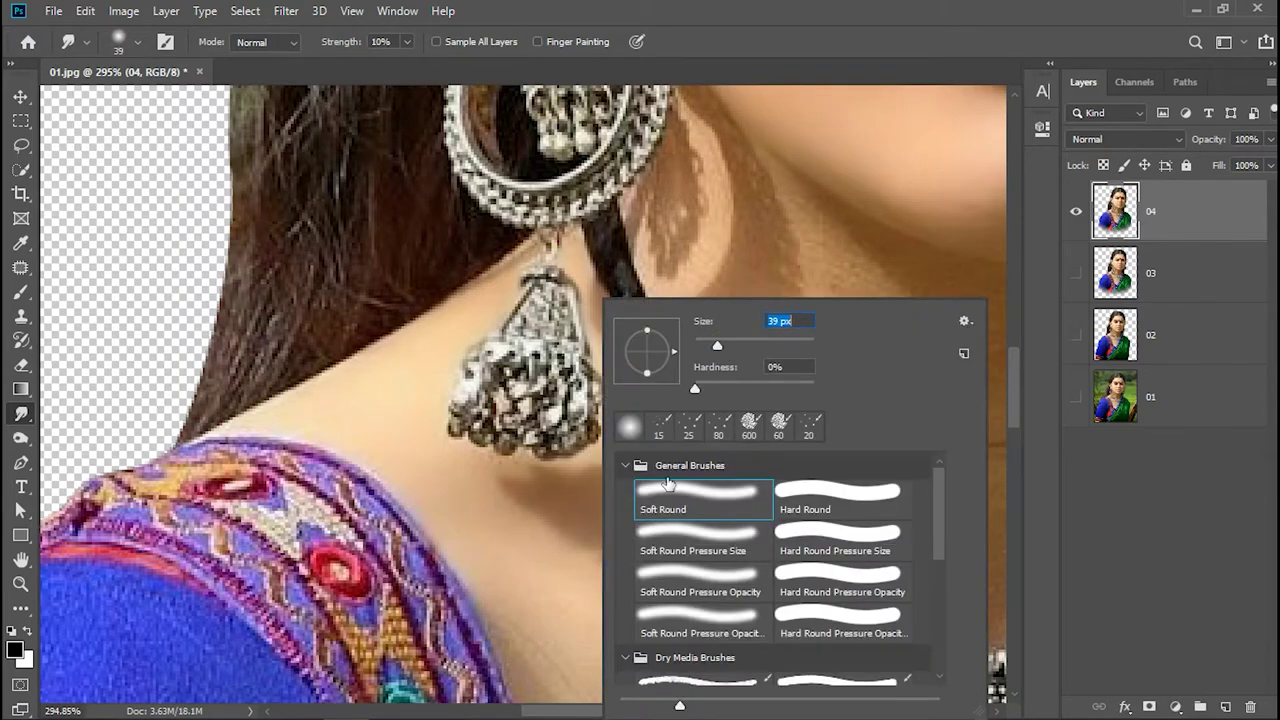
pyautogui.press('Return')
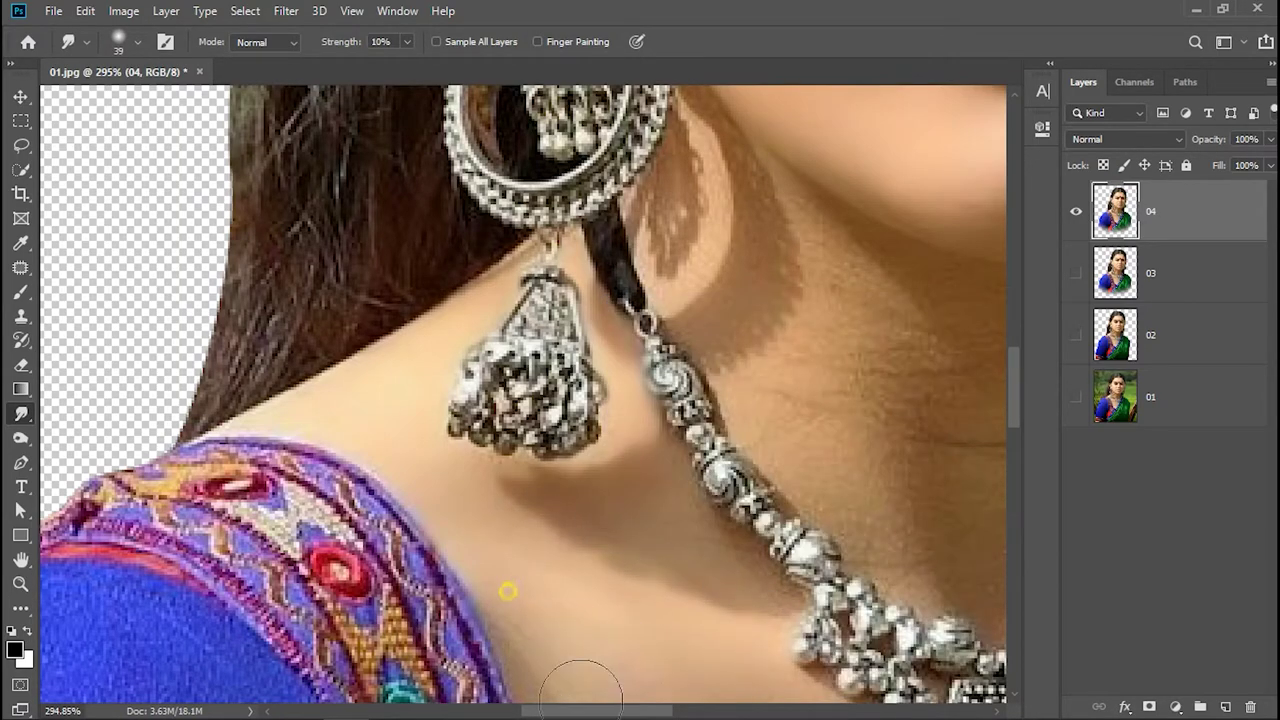
pyautogui.moveTo(580, 690)
pyautogui.mouseDown()
pyautogui.moveTo(378, 422)
pyautogui.moveTo(715, 590)
pyautogui.mouseUp()
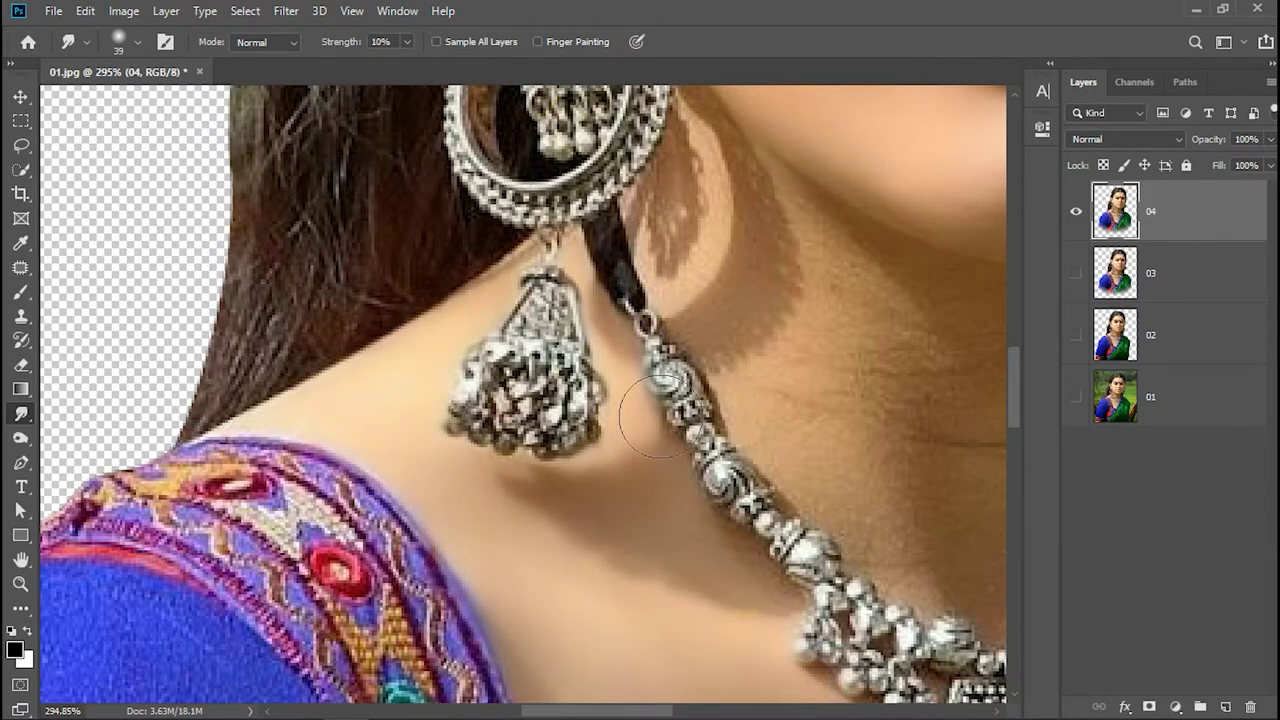
pyautogui.moveTo(742, 183)
pyautogui.mouseDown()
pyautogui.moveTo(888, 458)
pyautogui.moveTo(957, 516)
pyautogui.mouseUp()
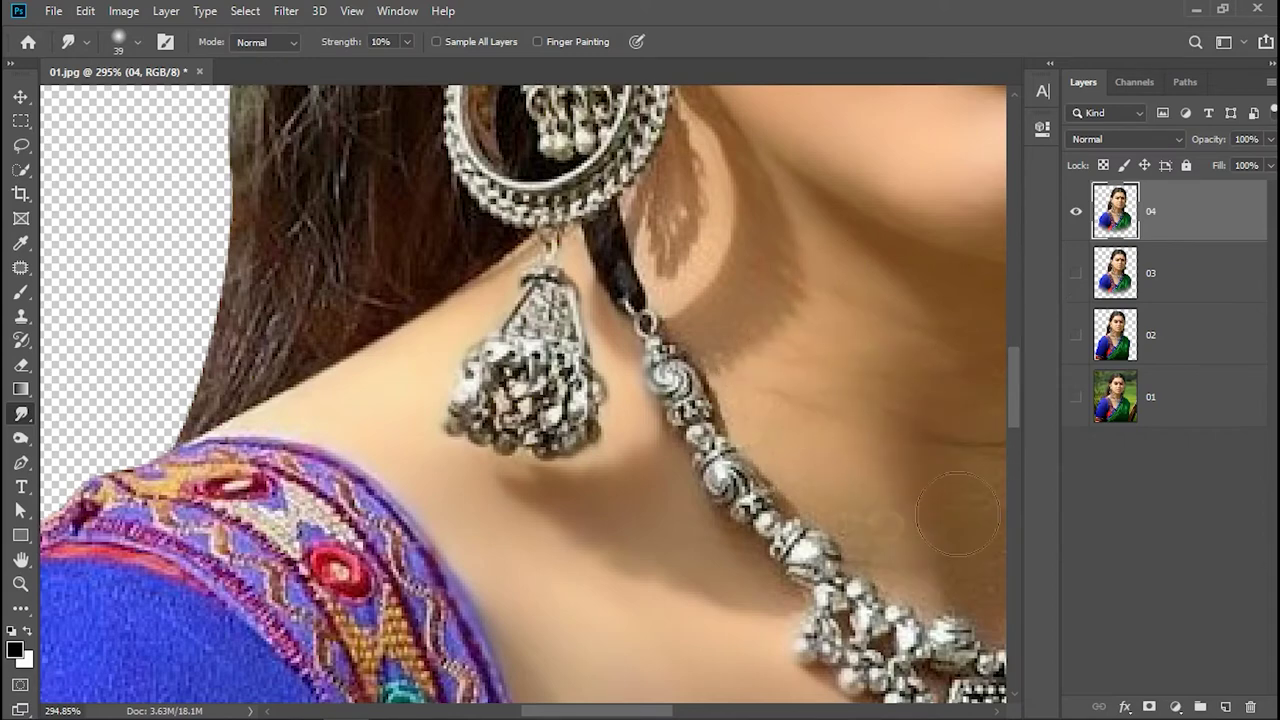
pyautogui.moveTo(731, 206)
pyautogui.mouseDown()
pyautogui.moveTo(663, 257)
pyautogui.moveTo(718, 272)
pyautogui.mouseUp()
pyautogui.moveTo(709, 168); pyautogui.dragTo(663, 240)
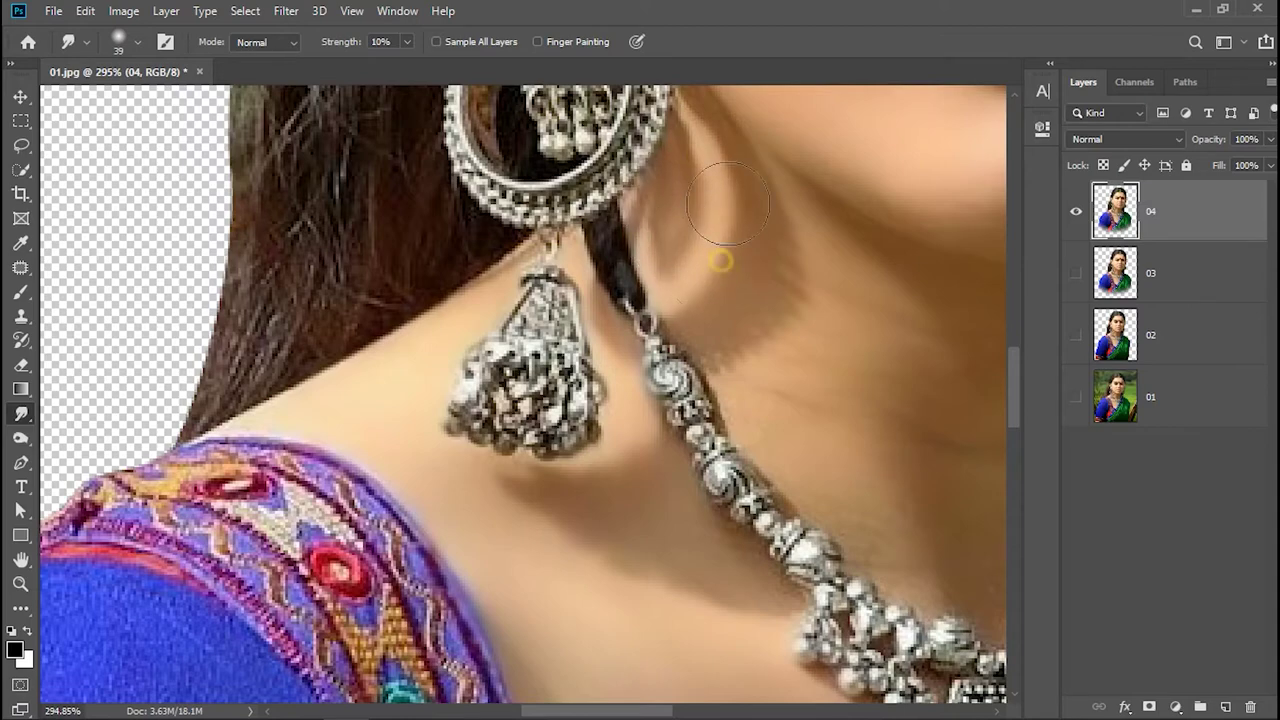
pyautogui.moveTo(771, 397); pyautogui.dragTo(893, 557)
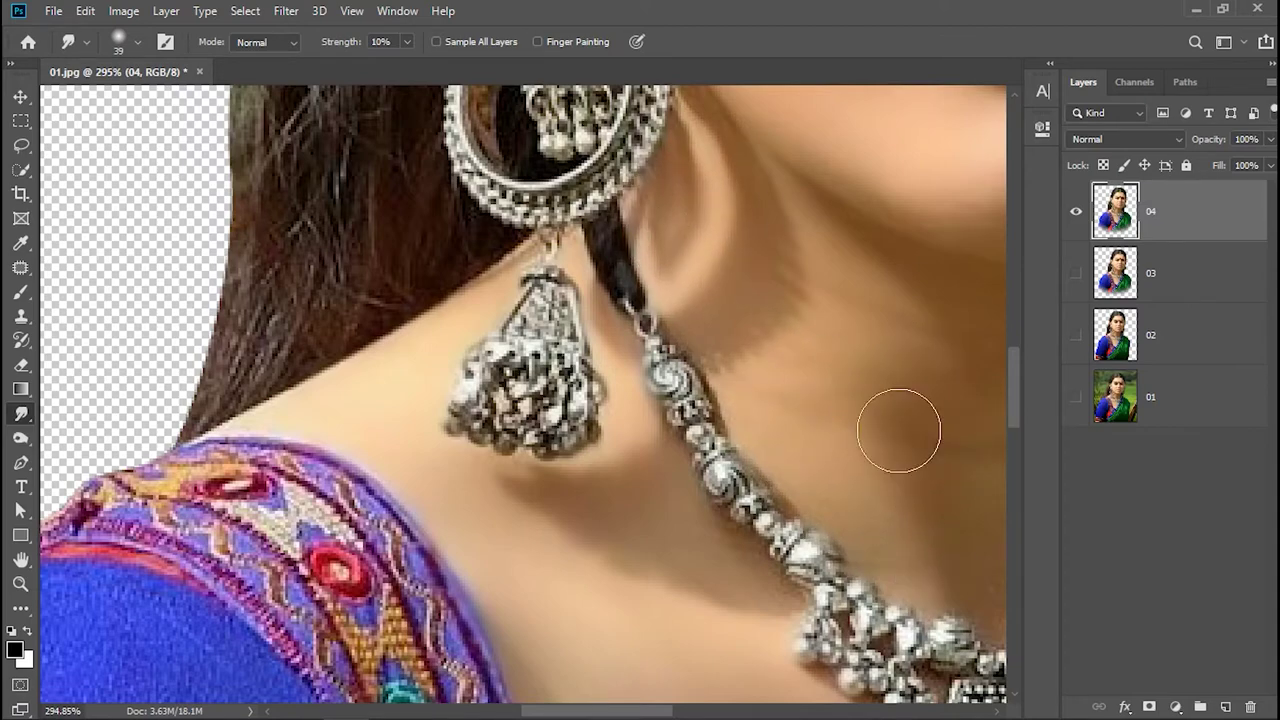
# Smooth the neck skin beside the necklace and sari with a 26 px brush.
pyautogui.click(21, 560)
pyautogui.moveTo(766, 343)
pyautogui.mouseDown()
pyautogui.moveTo(747, 264)
pyautogui.moveTo(603, 220)
pyautogui.mouseUp()
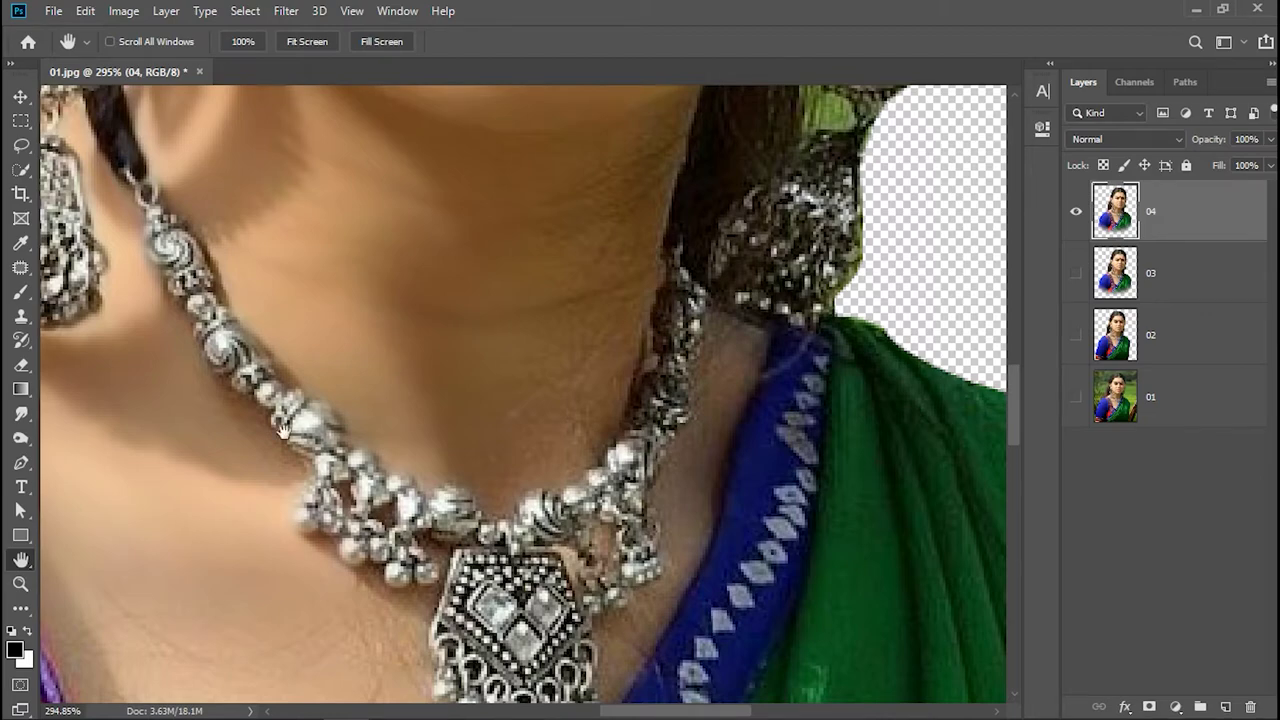
pyautogui.click(21, 413)
pyautogui.moveTo(594, 194); pyautogui.dragTo(544, 355)
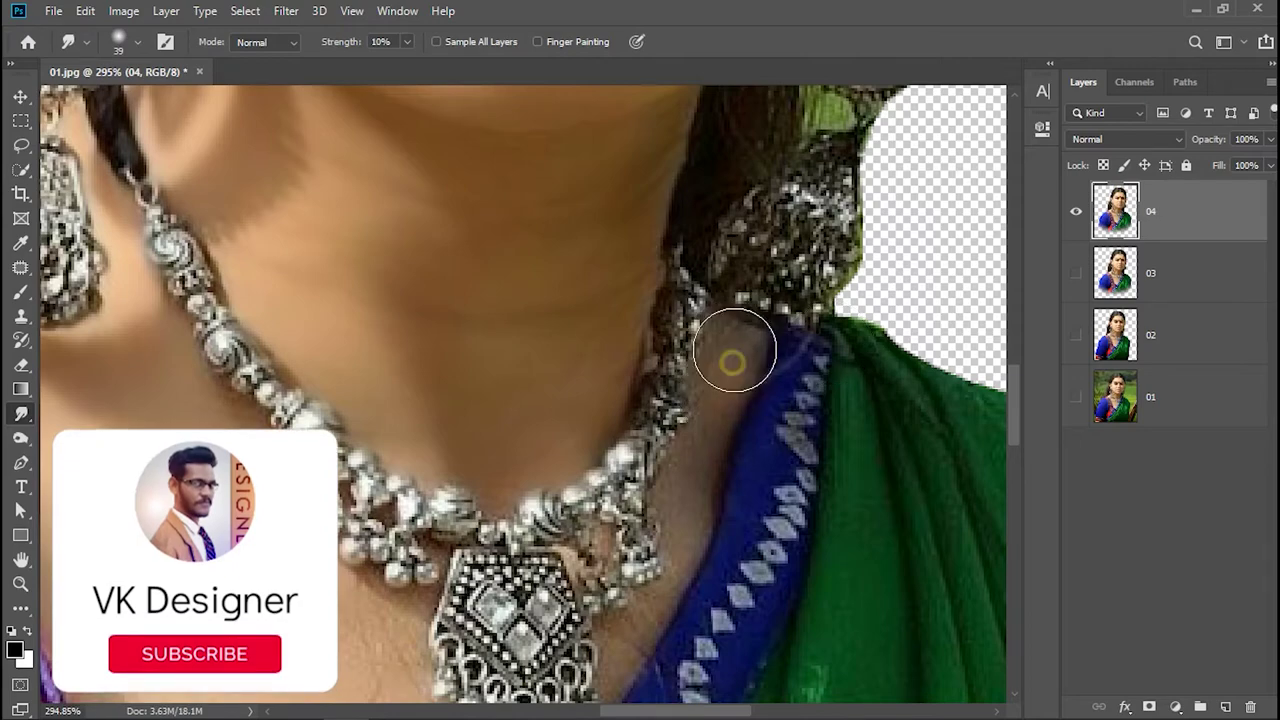
pyautogui.moveTo(731, 349); pyautogui.dragTo(699, 451)
pyautogui.rightClick(699, 451)
pyautogui.click(682, 540)
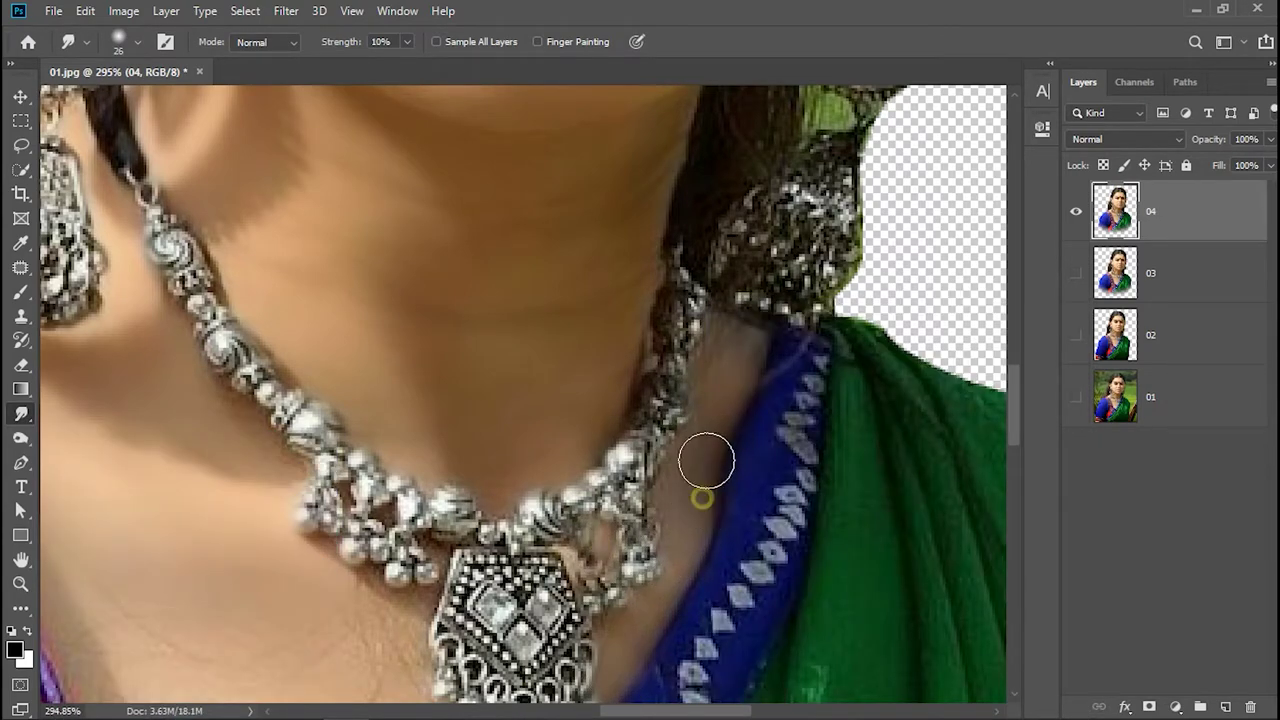
pyautogui.moveTo(708, 457); pyautogui.dragTo(720, 409)
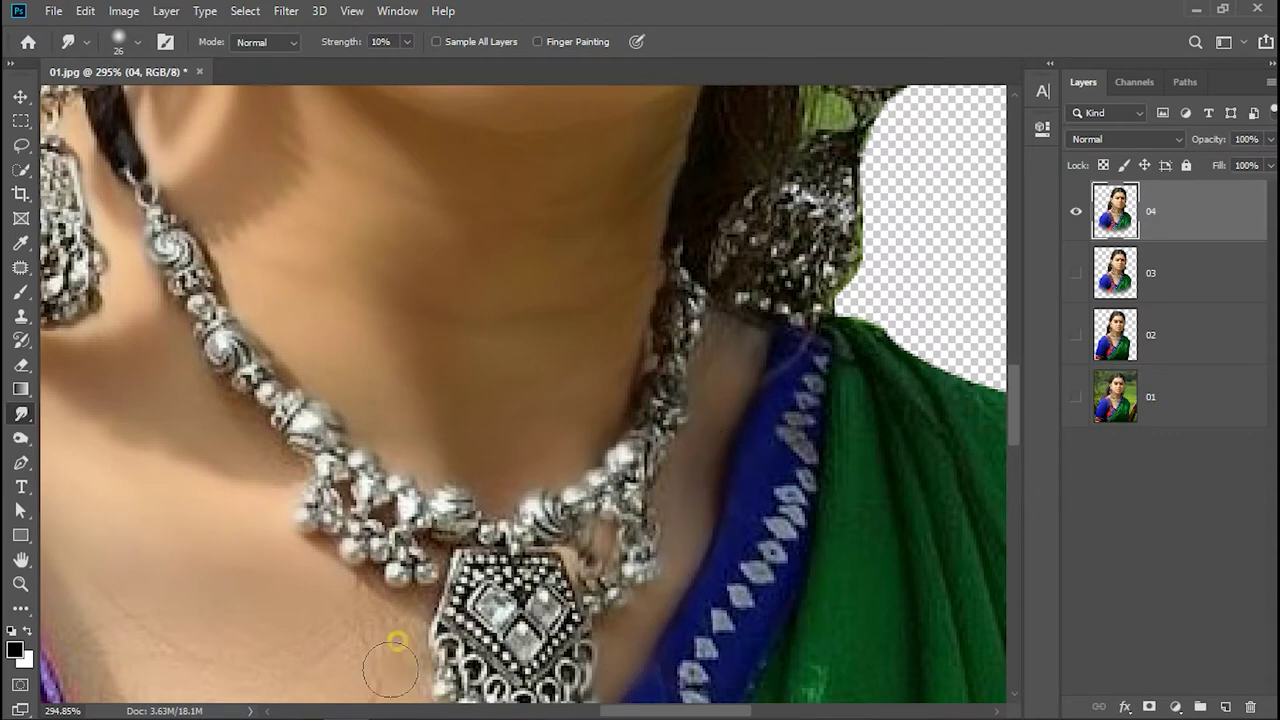
# Show the image at actual size, then fit the whole portrait on screen.
pyautogui.press('space')
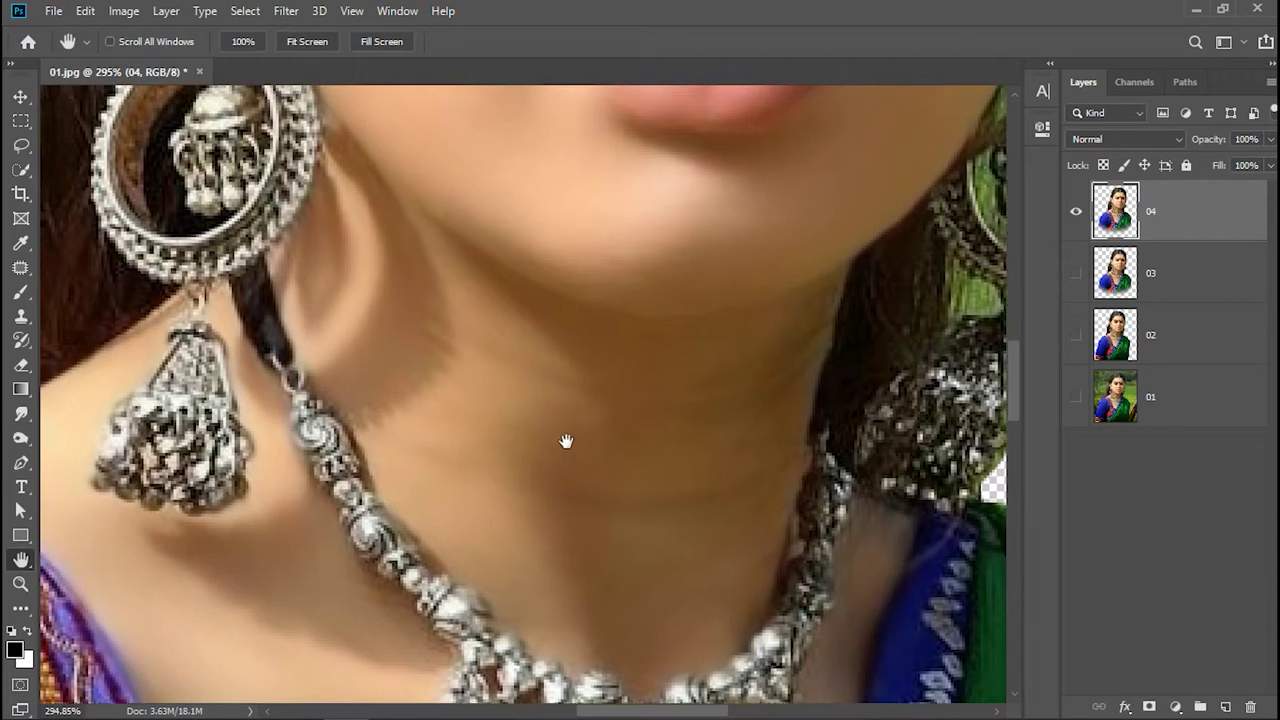
pyautogui.moveTo(566, 443); pyautogui.dragTo(623, 392)
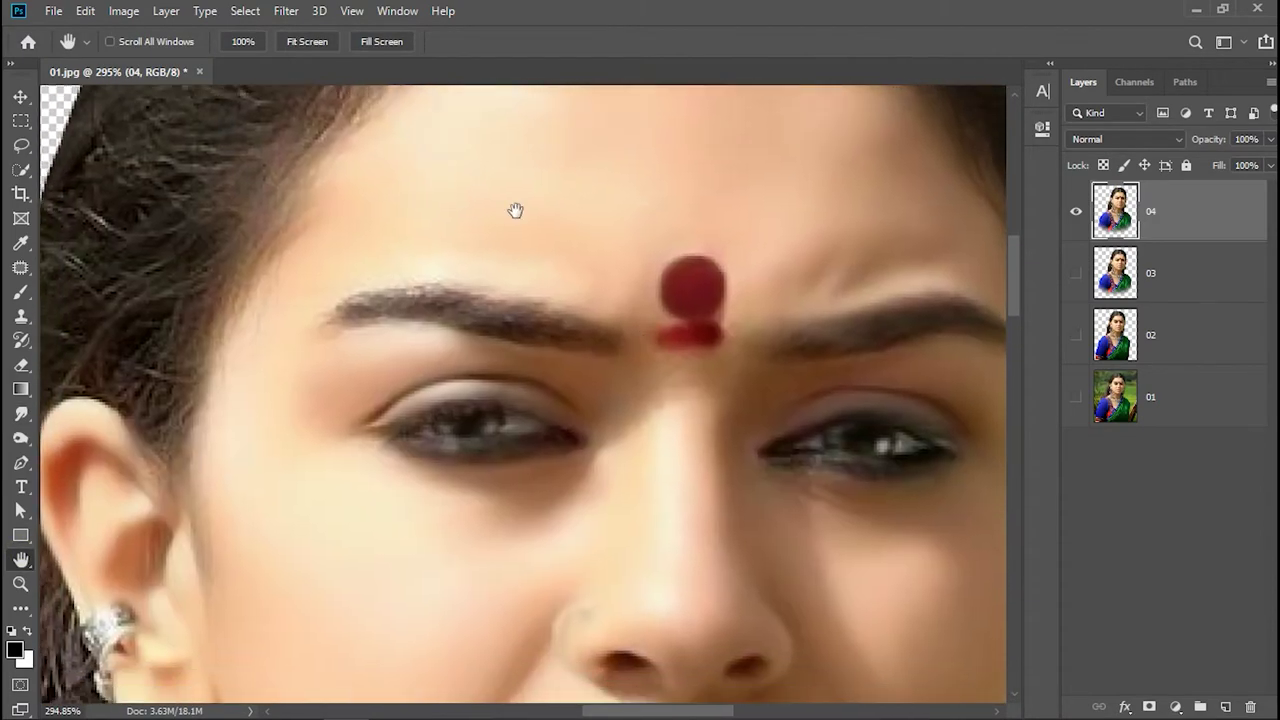
pyautogui.click(243, 44)
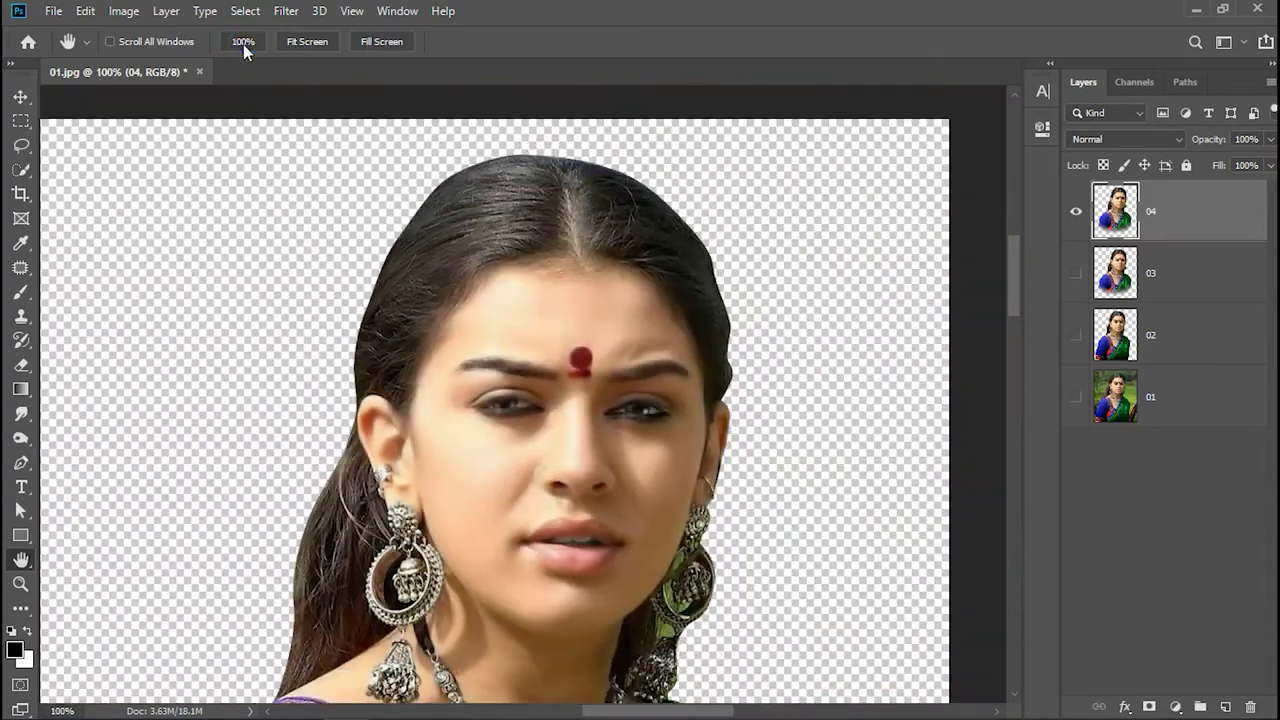
pyautogui.click(305, 45)
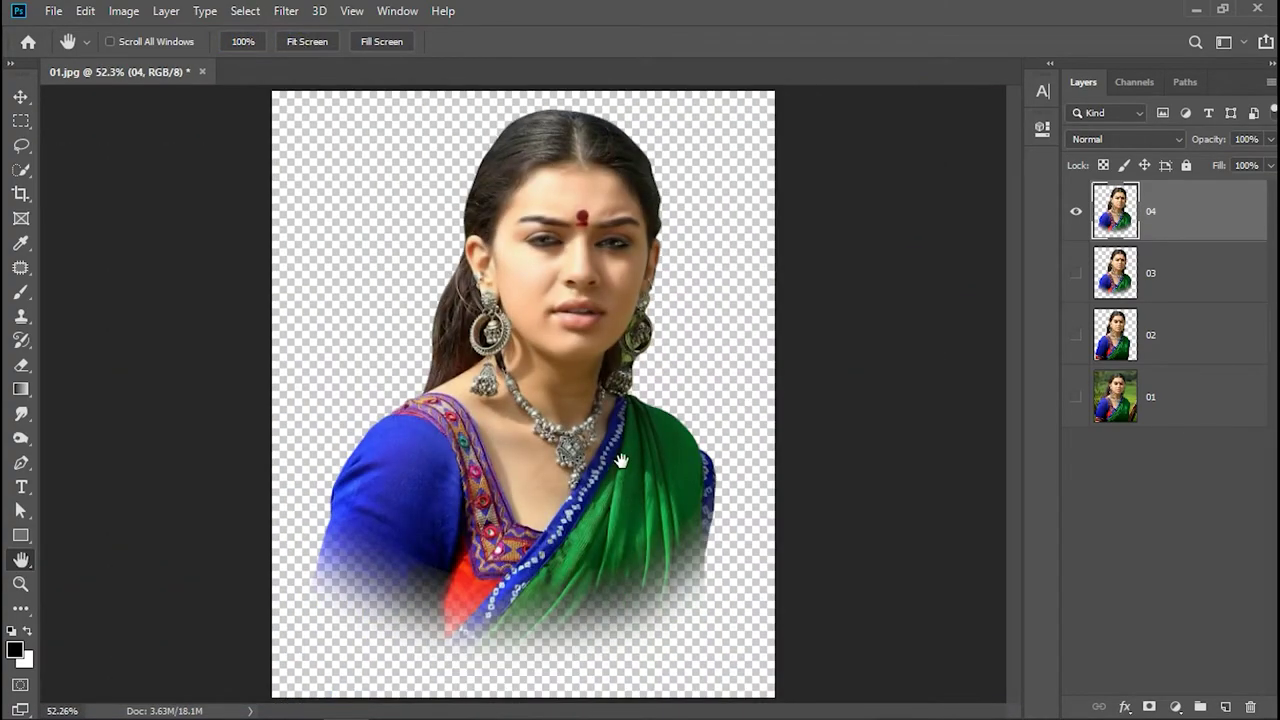
# Zoom into the blue sleeve and smudge its fabric with a 62 px brush.
pyautogui.click(18, 588)
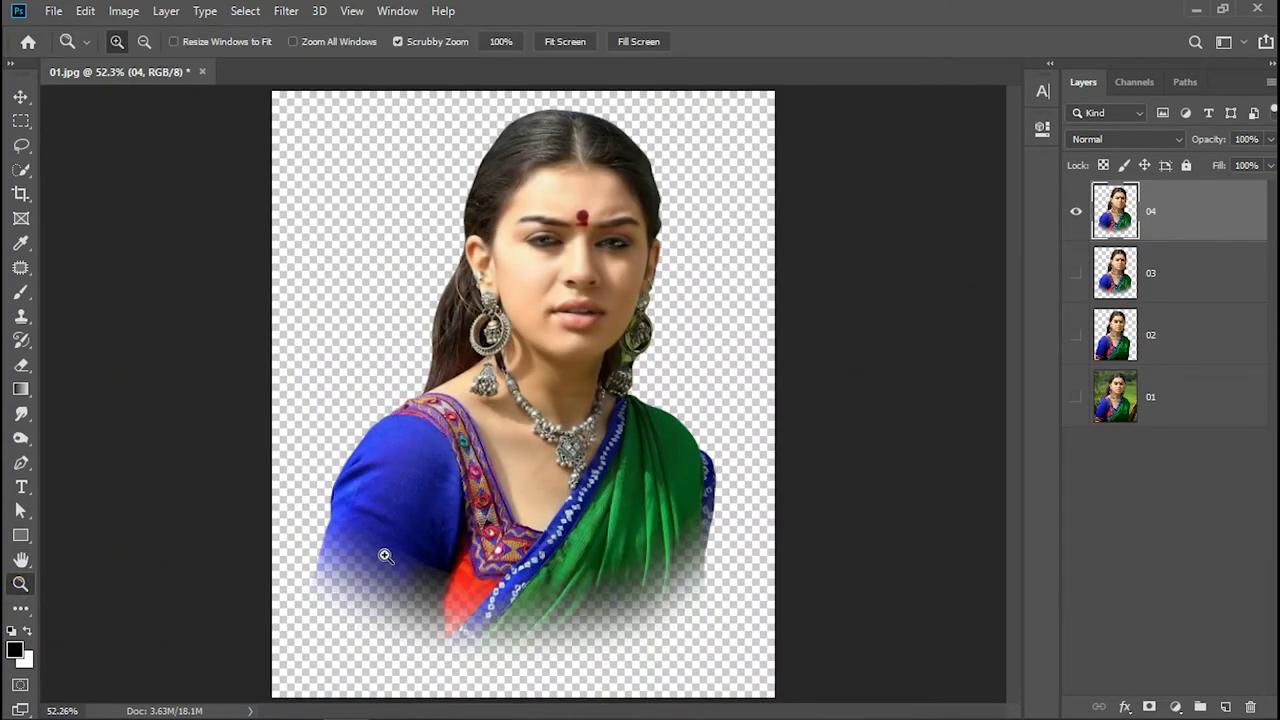
pyautogui.moveTo(383, 551)
pyautogui.mouseDown()
pyautogui.moveTo(466, 537)
pyautogui.moveTo(335, 564)
pyautogui.mouseUp()
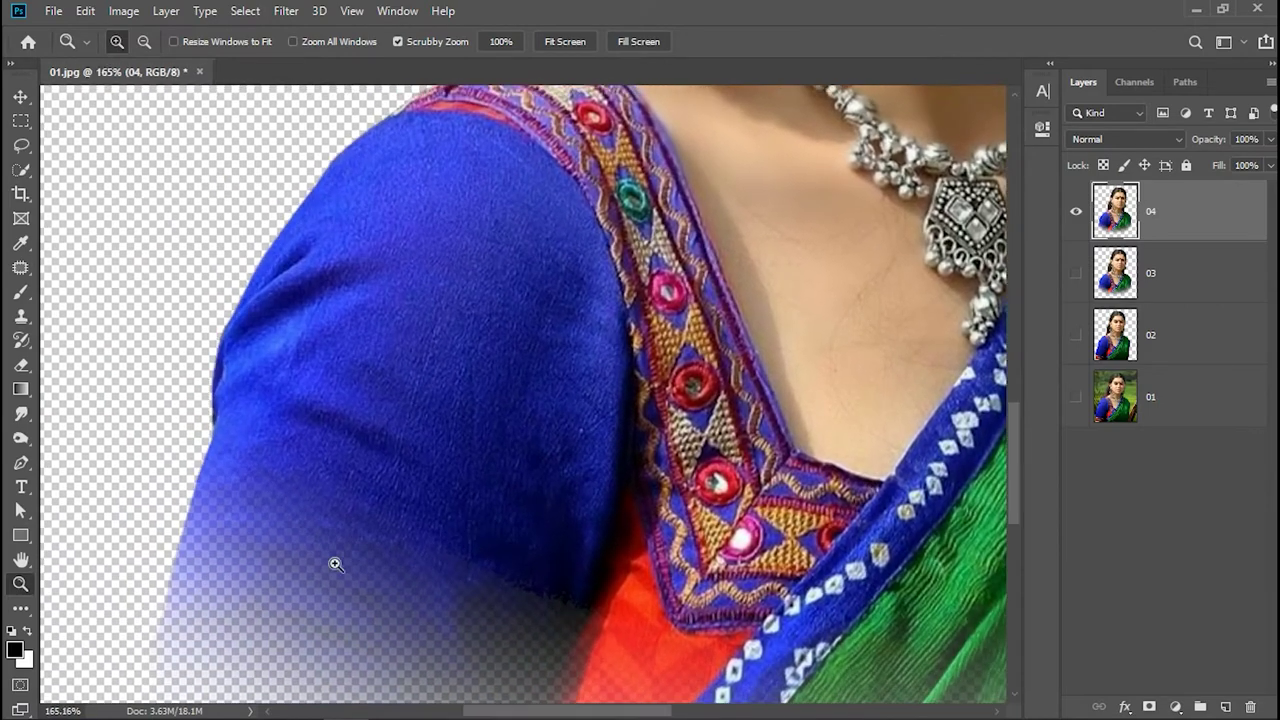
pyautogui.click(20, 418)
pyautogui.rightClick(385, 245)
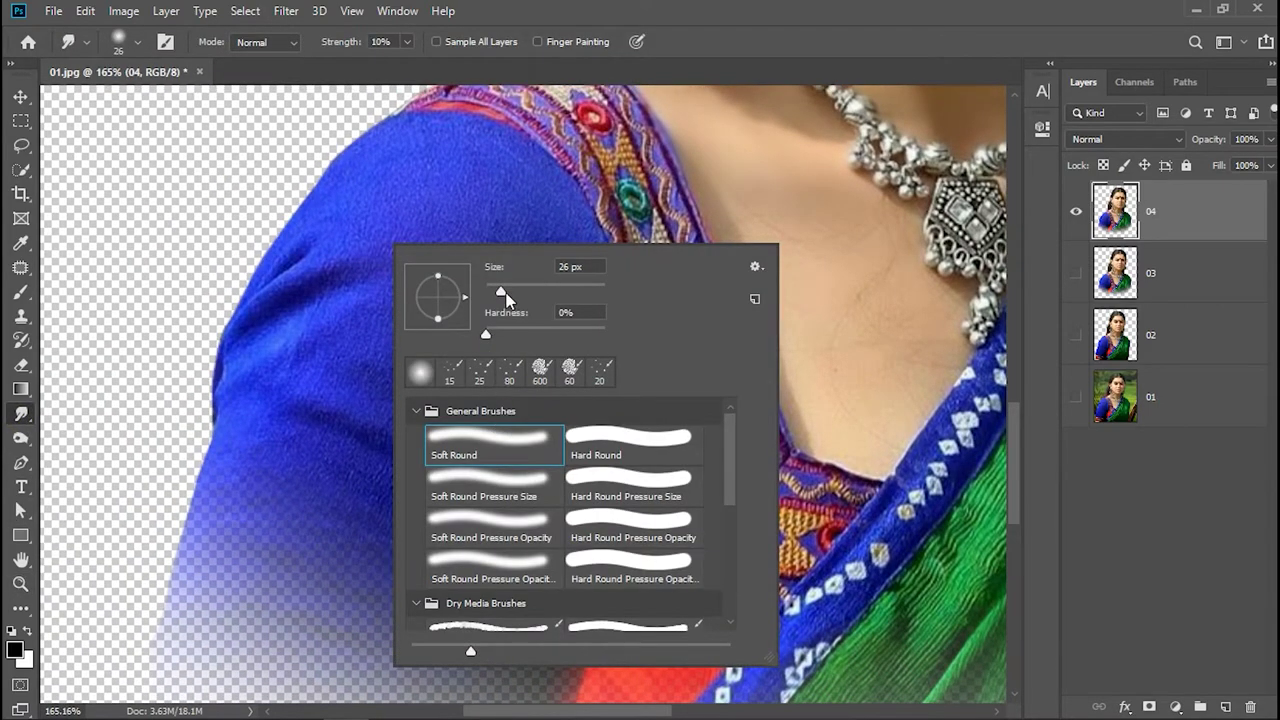
pyautogui.write('62')
pyautogui.press('Return')
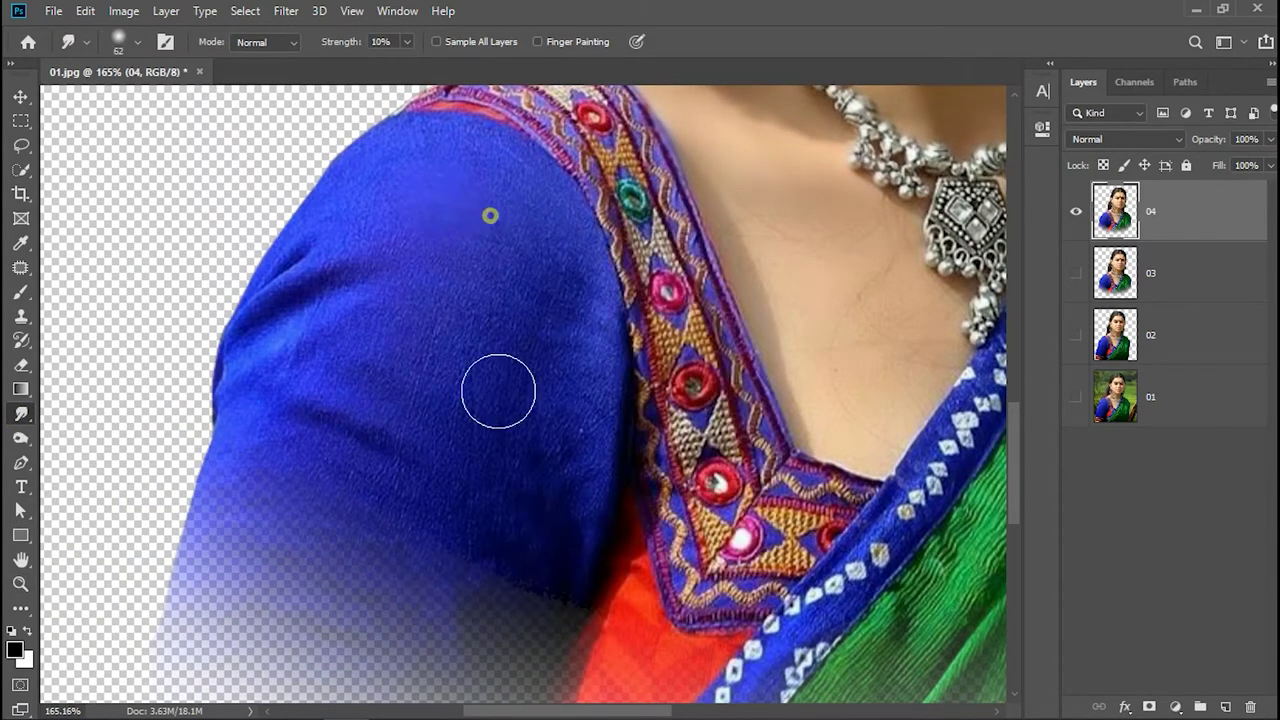
pyautogui.moveTo(566, 286); pyautogui.dragTo(563, 448)
pyautogui.moveTo(574, 357); pyautogui.dragTo(574, 409)
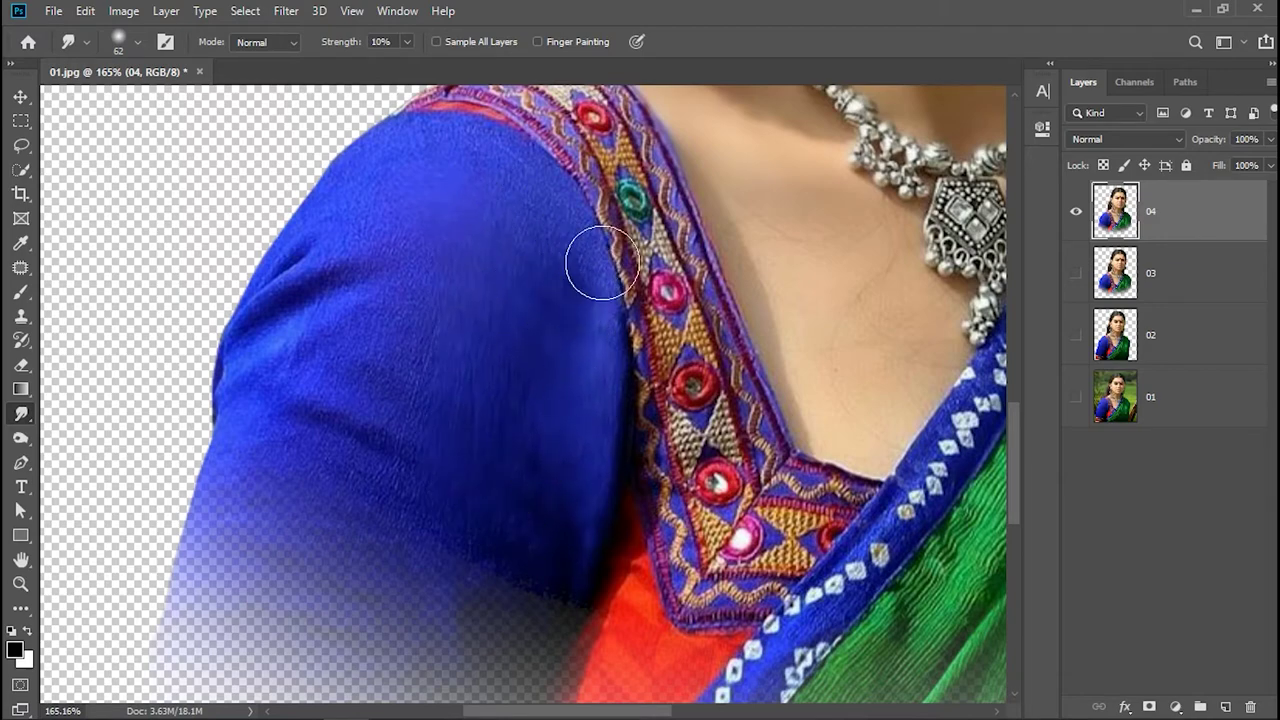
pyautogui.moveTo(543, 214); pyautogui.dragTo(597, 313)
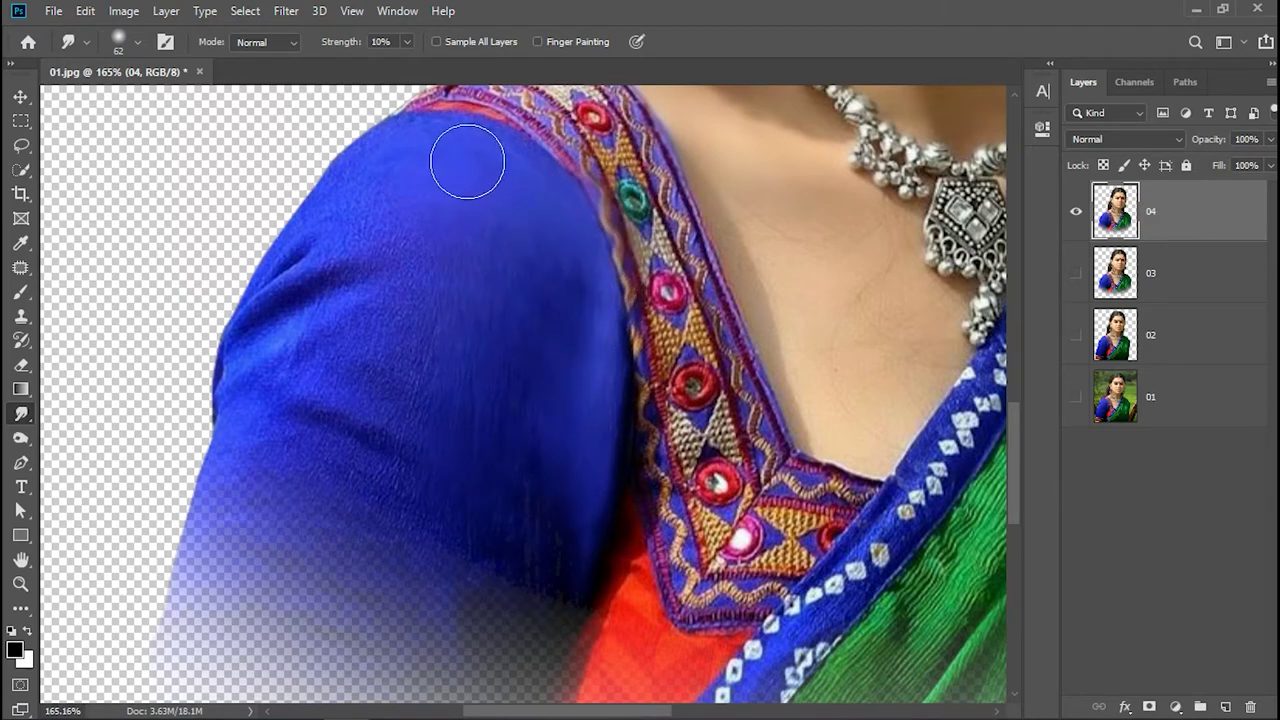
pyautogui.moveTo(543, 270)
pyautogui.mouseDown()
pyautogui.moveTo(434, 214)
pyautogui.moveTo(423, 400)
pyautogui.moveTo(429, 314)
pyautogui.moveTo(471, 366)
pyautogui.moveTo(411, 523)
pyautogui.moveTo(206, 426)
pyautogui.moveTo(494, 529)
pyautogui.moveTo(261, 458)
pyautogui.moveTo(189, 556)
pyautogui.moveTo(451, 643)
pyautogui.moveTo(543, 694)
pyautogui.moveTo(582, 629)
pyautogui.moveTo(460, 366)
pyautogui.moveTo(251, 349)
pyautogui.moveTo(374, 271)
pyautogui.moveTo(268, 350)
pyautogui.moveTo(300, 314)
pyautogui.moveTo(351, 306)
pyautogui.moveTo(386, 157)
pyautogui.moveTo(438, 193)
pyautogui.mouseUp()
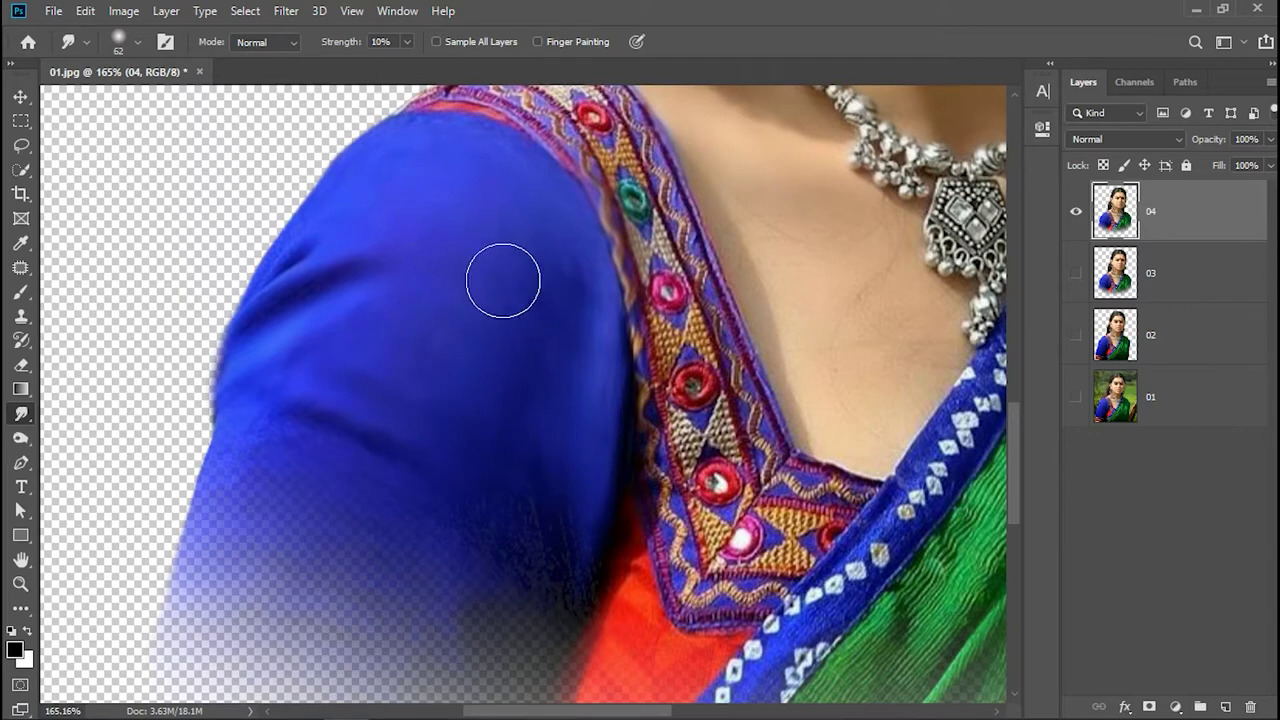
# Smudge the red fabric below the neckline with a 44 px brush.
pyautogui.rightClick(502, 274)
pyautogui.press('Return')
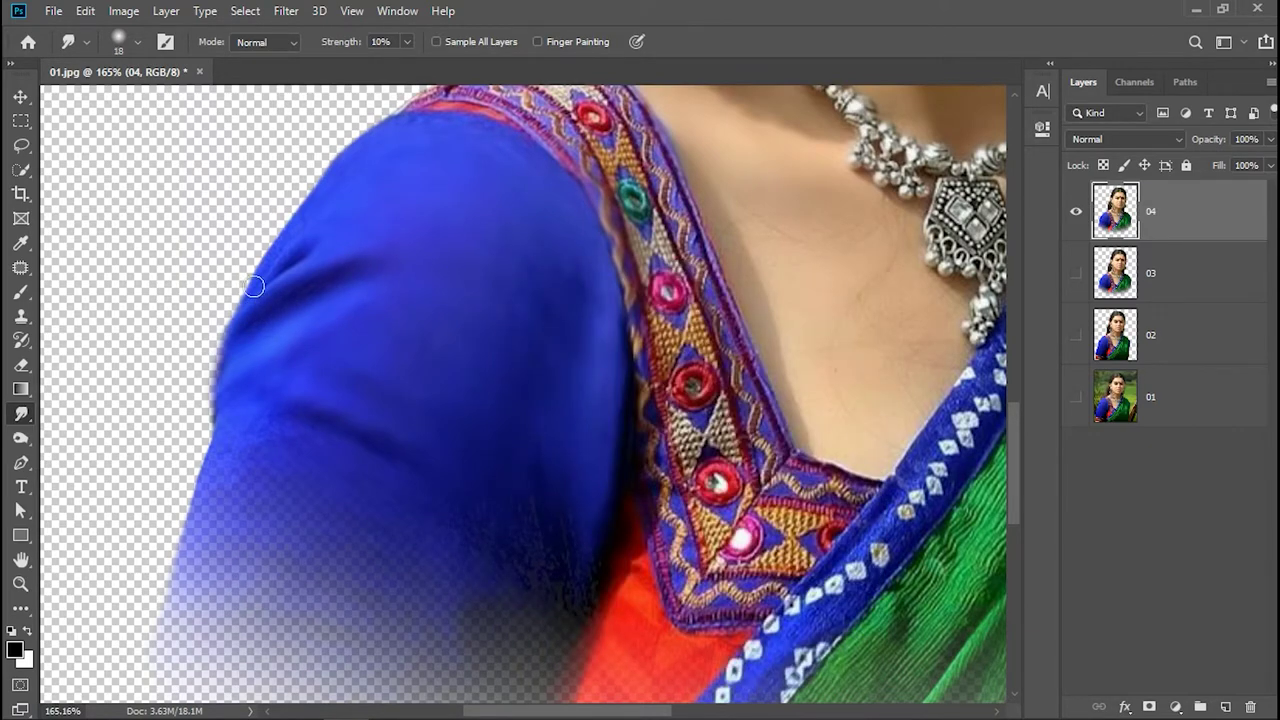
pyautogui.press('h')
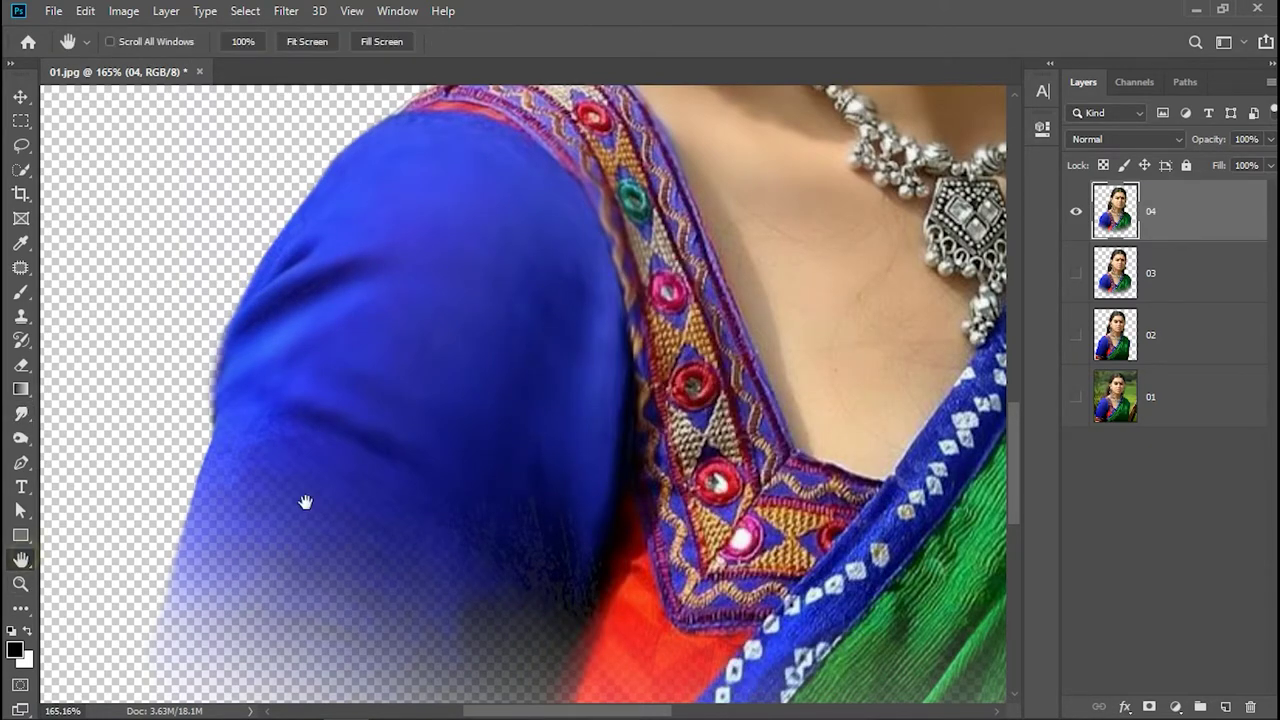
pyautogui.moveTo(300, 503); pyautogui.dragTo(177, 273)
pyautogui.press('r')
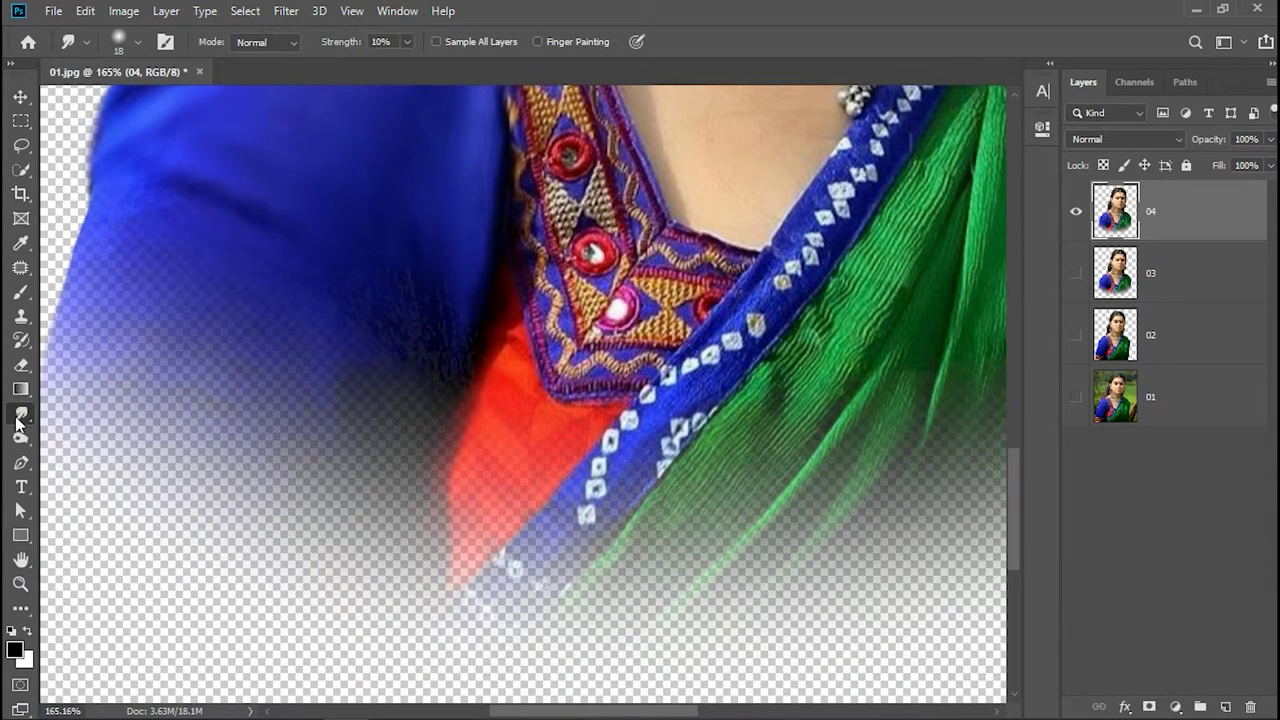
pyautogui.rightClick(497, 401)
pyautogui.press('Return')
pyautogui.moveTo(502, 340); pyautogui.dragTo(562, 437)
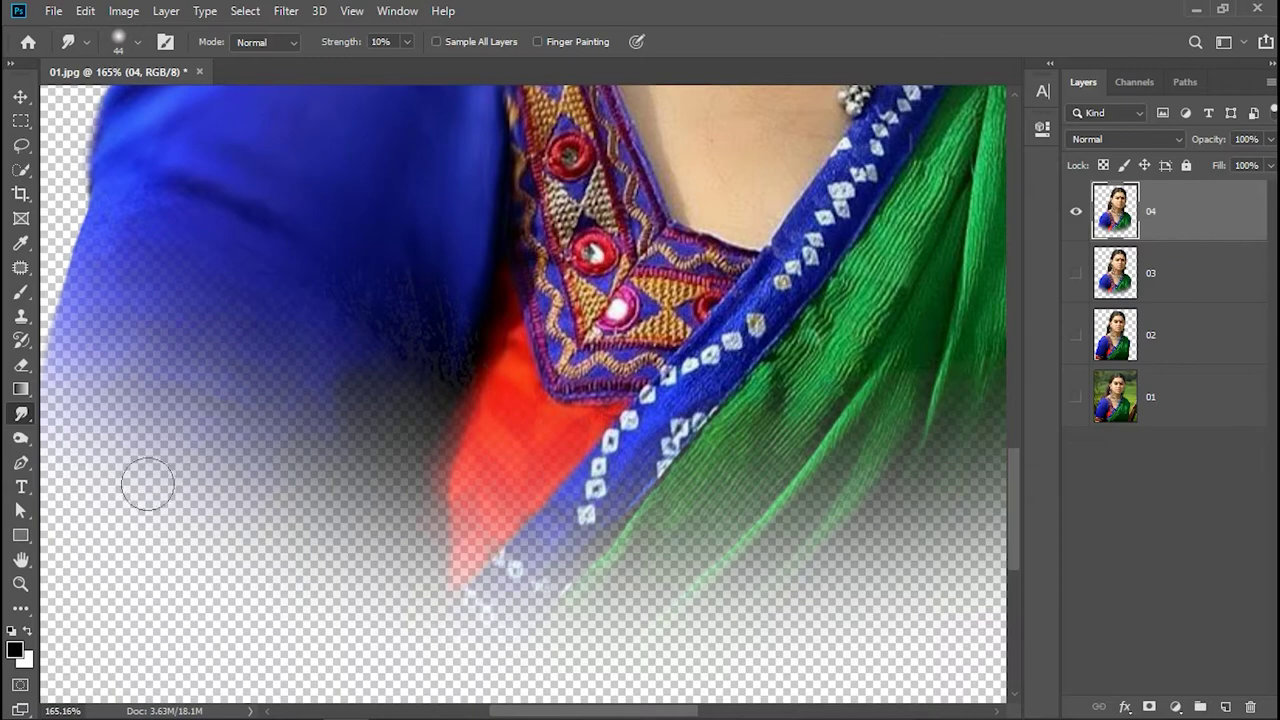
pyautogui.press('h')
pyautogui.moveTo(514, 428); pyautogui.dragTo(244, 470)
# Smudge the green sari on the shoulder and beside the blue border into streaks.
pyautogui.moveTo(560, 300); pyautogui.dragTo(360, 443)
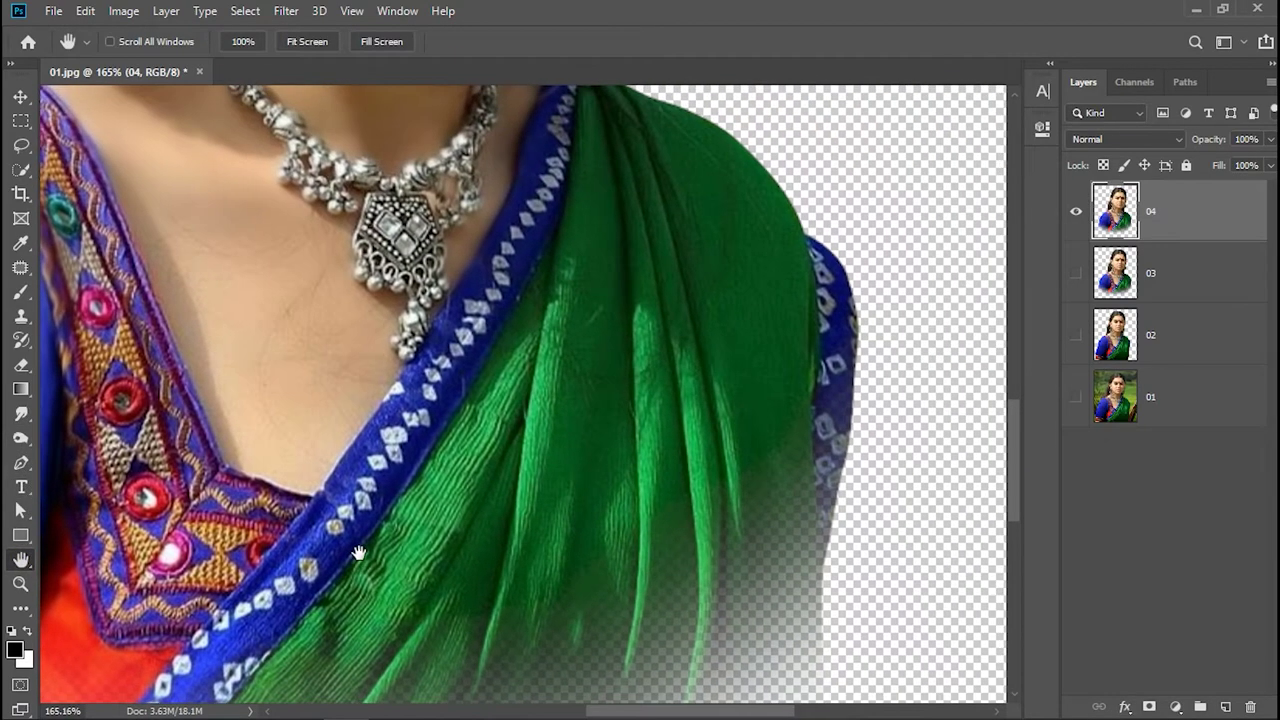
pyautogui.moveTo(586, 234); pyautogui.dragTo(520, 342)
pyautogui.press('space')
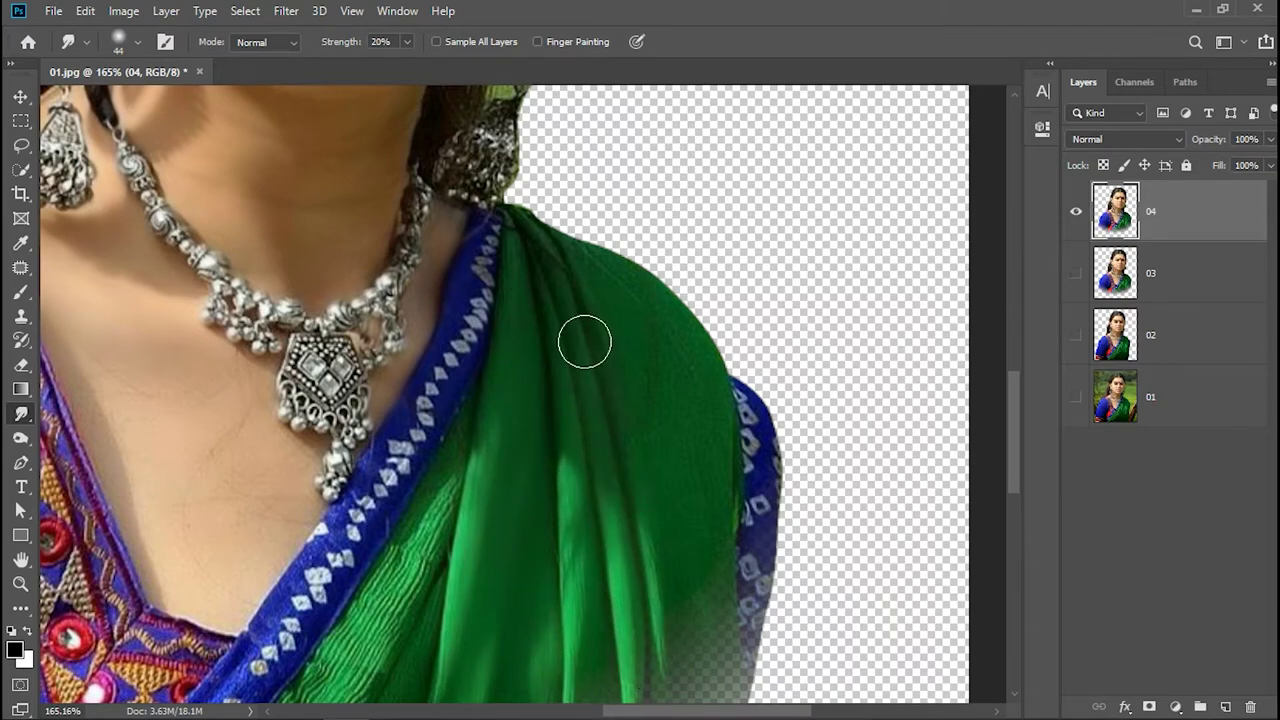
pyautogui.moveTo(691, 371); pyautogui.dragTo(706, 506)
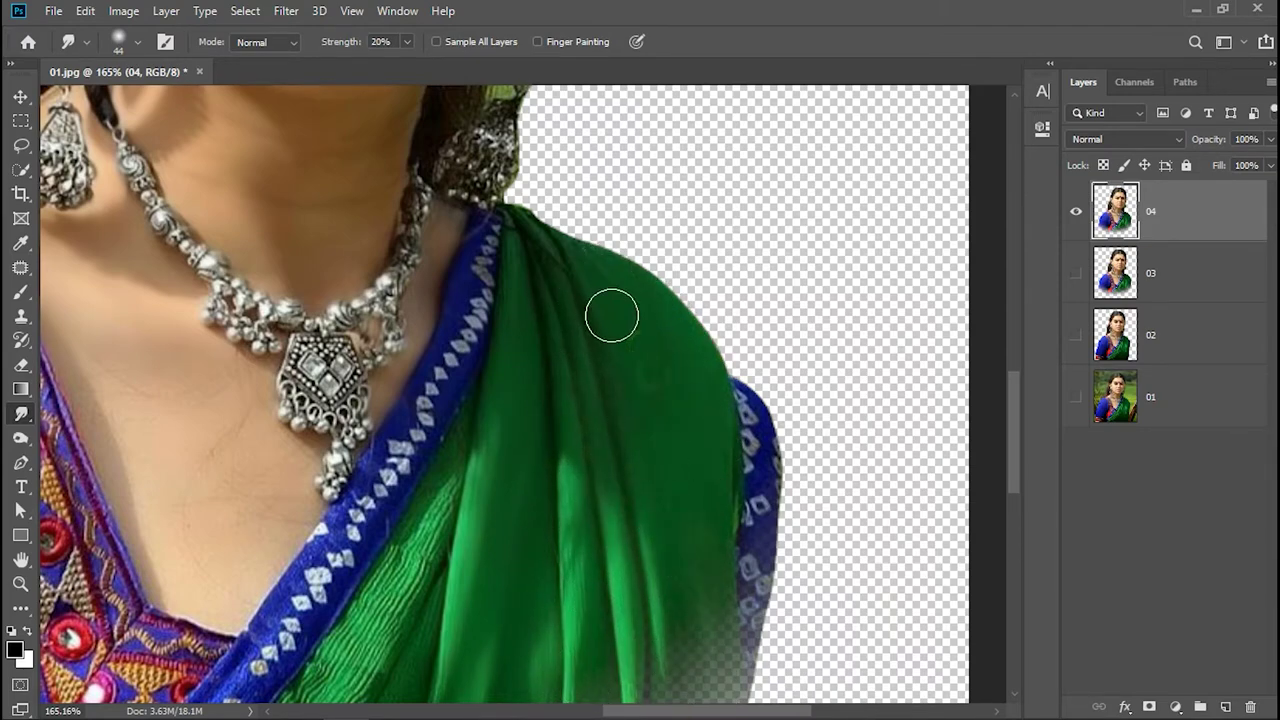
pyautogui.moveTo(587, 274); pyautogui.dragTo(611, 322)
pyautogui.moveTo(451, 486); pyautogui.dragTo(434, 523)
pyautogui.moveTo(398, 584); pyautogui.dragTo(296, 712)
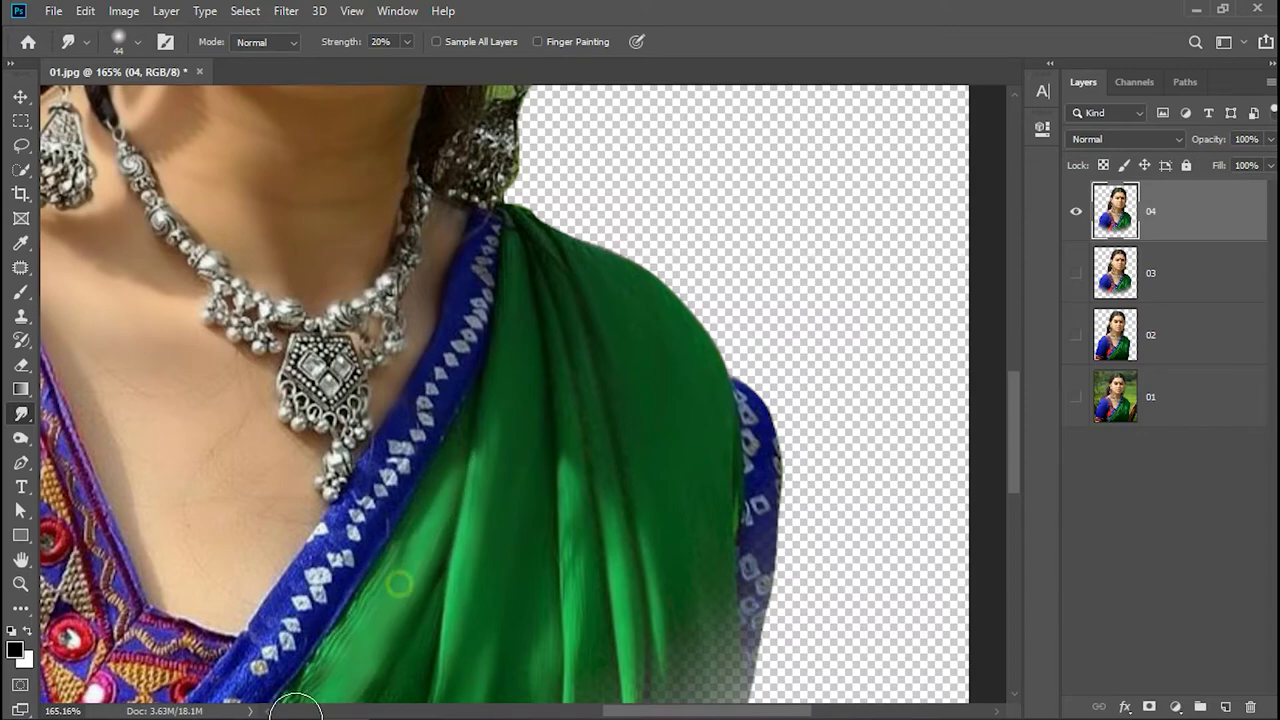
pyautogui.click(392, 710)
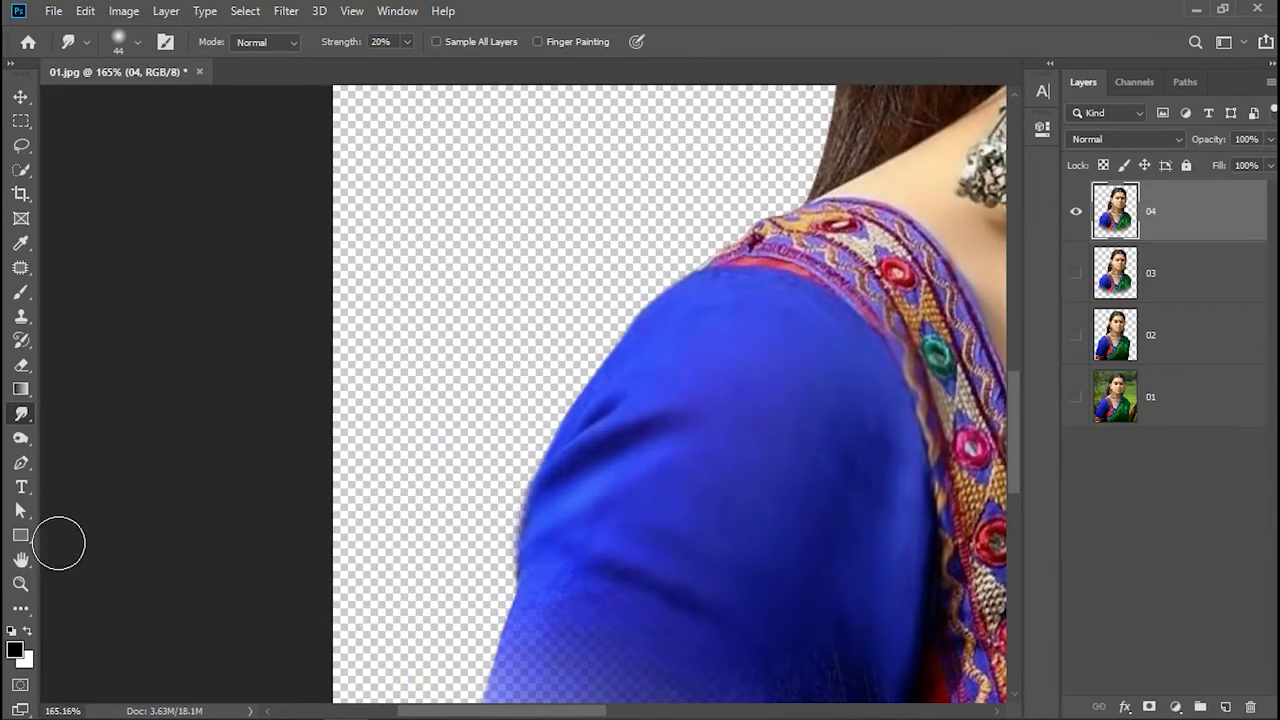
# Smear the lower green sari folds and the border's white diamonds into painterly streaks.
pyautogui.click(21, 559)
pyautogui.moveTo(611, 491); pyautogui.dragTo(51, 430)
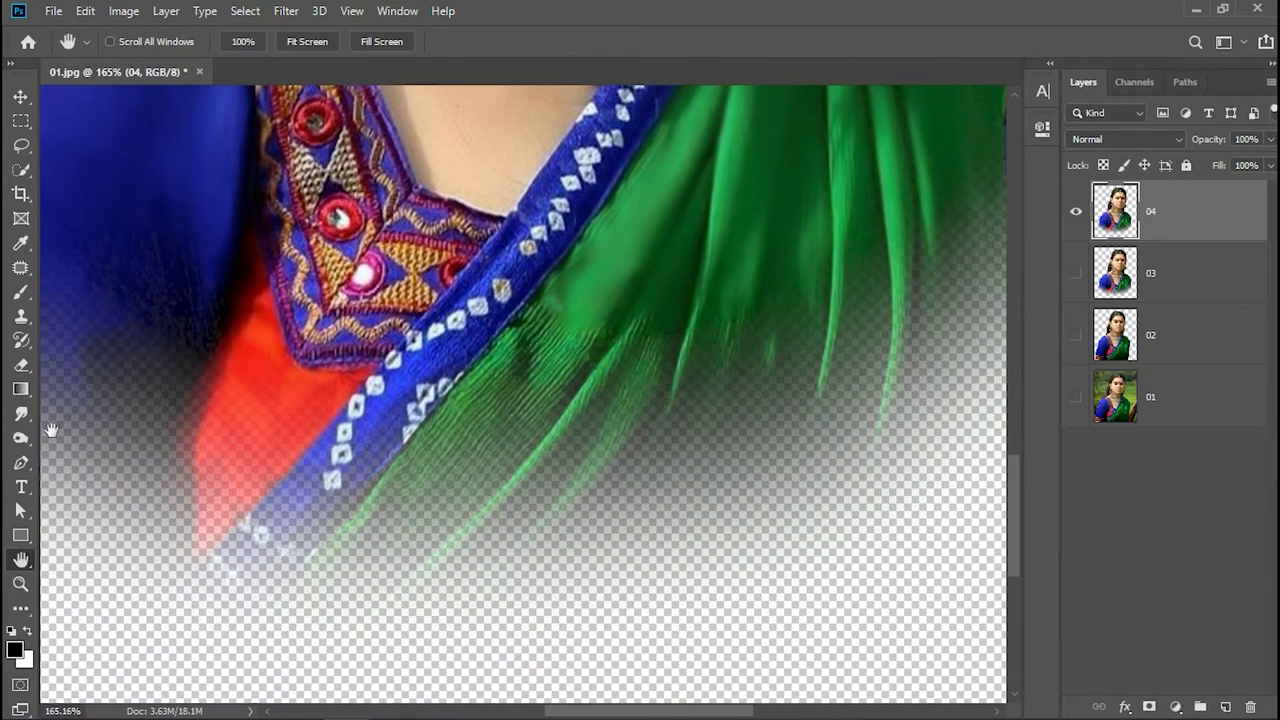
pyautogui.click(21, 413)
pyautogui.moveTo(591, 317); pyautogui.dragTo(515, 356)
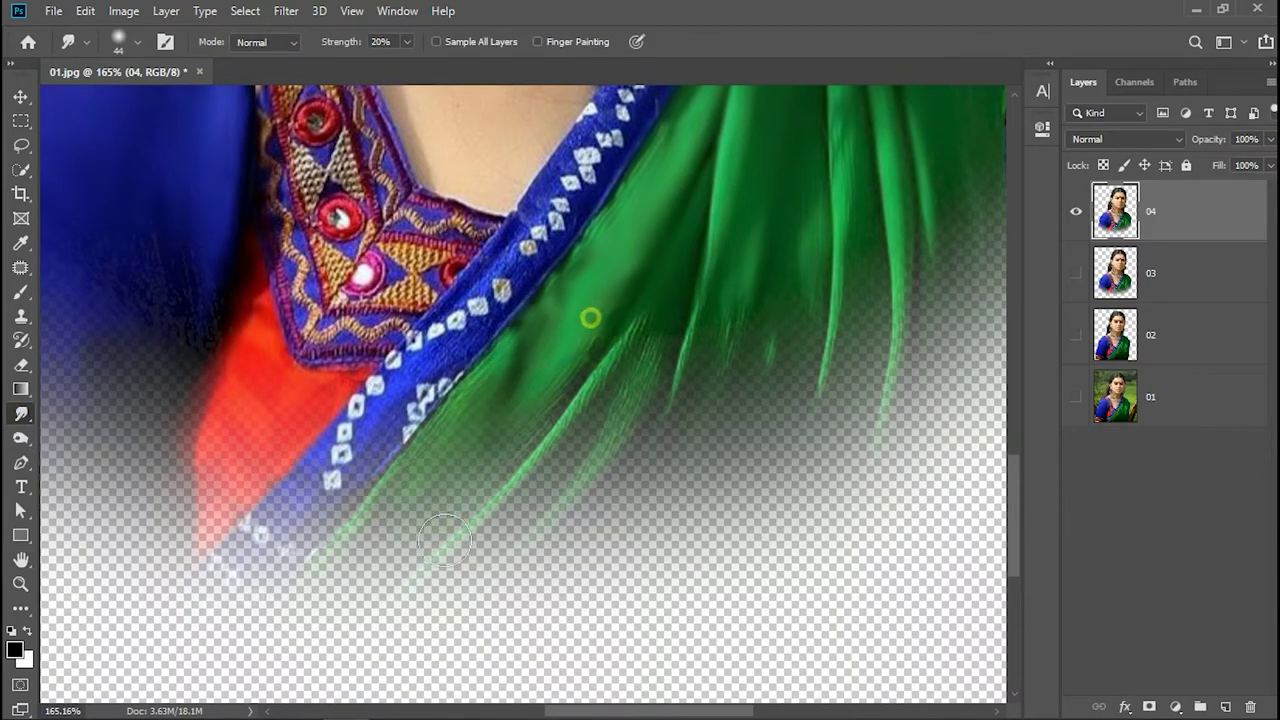
pyautogui.moveTo(674, 277)
pyautogui.mouseDown()
pyautogui.moveTo(643, 329)
pyautogui.moveTo(700, 343)
pyautogui.mouseUp()
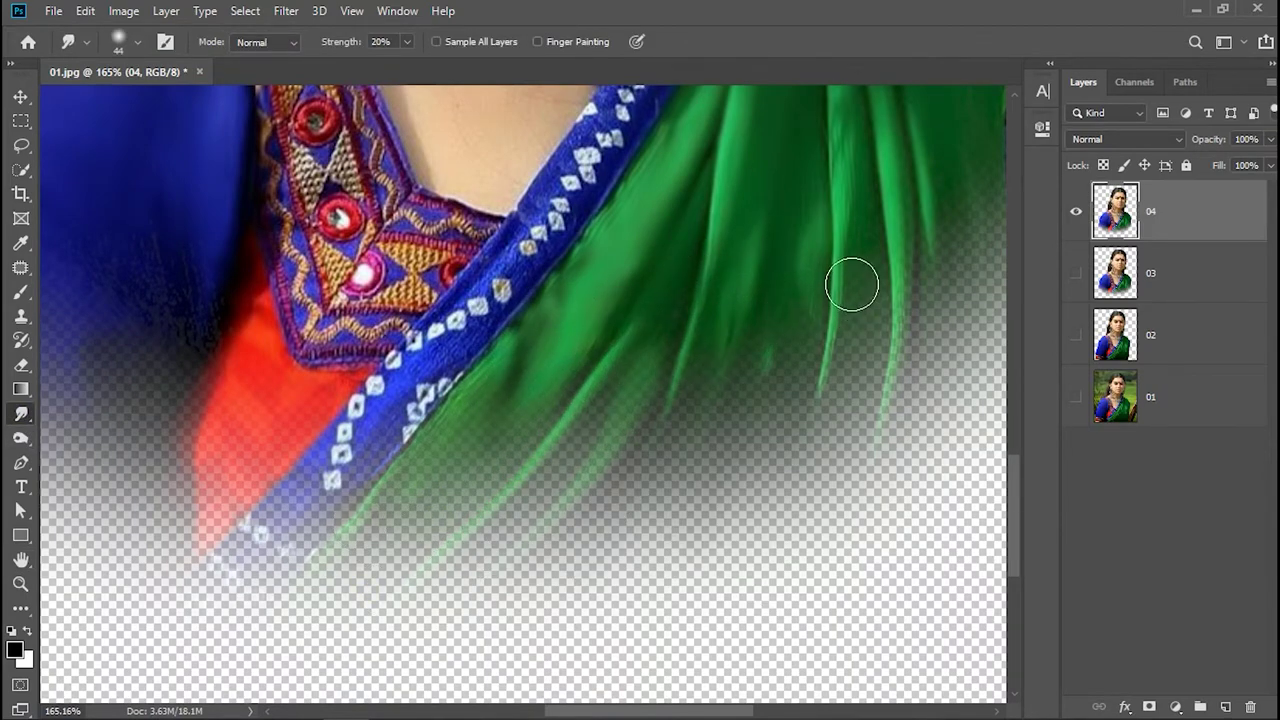
pyautogui.moveTo(307, 561); pyautogui.dragTo(216, 528)
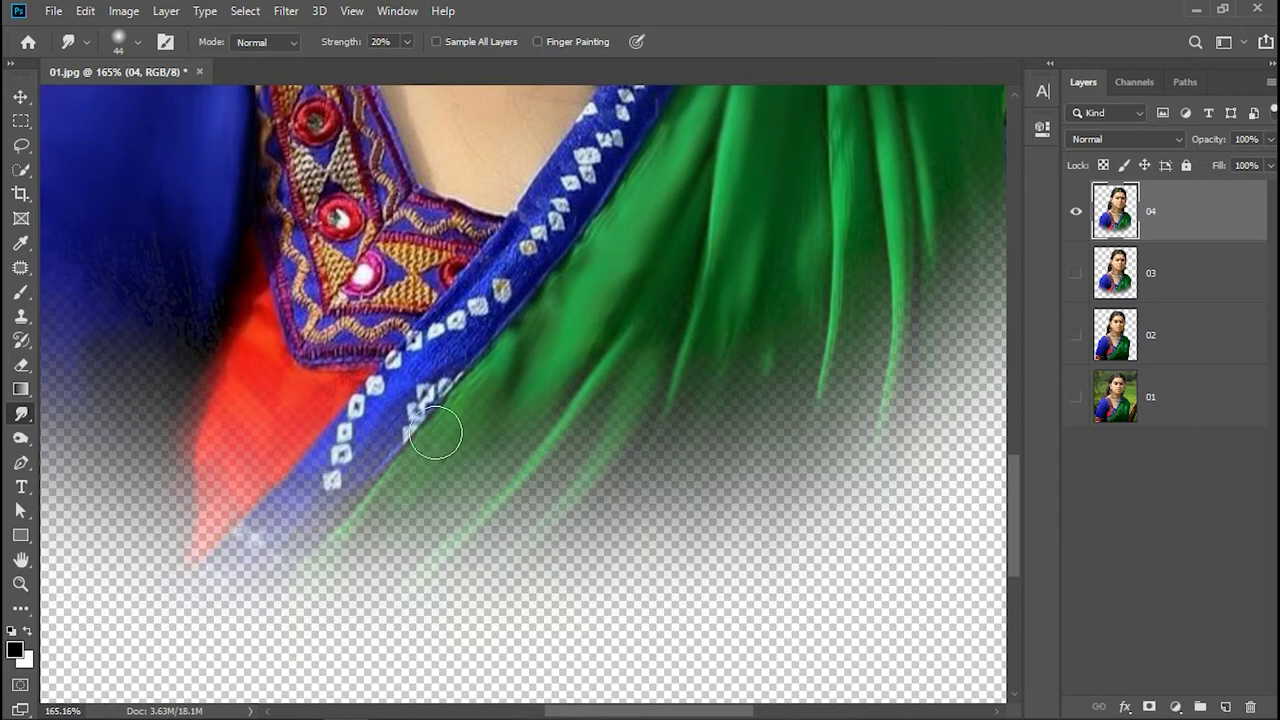
pyautogui.moveTo(376, 461); pyautogui.dragTo(440, 340)
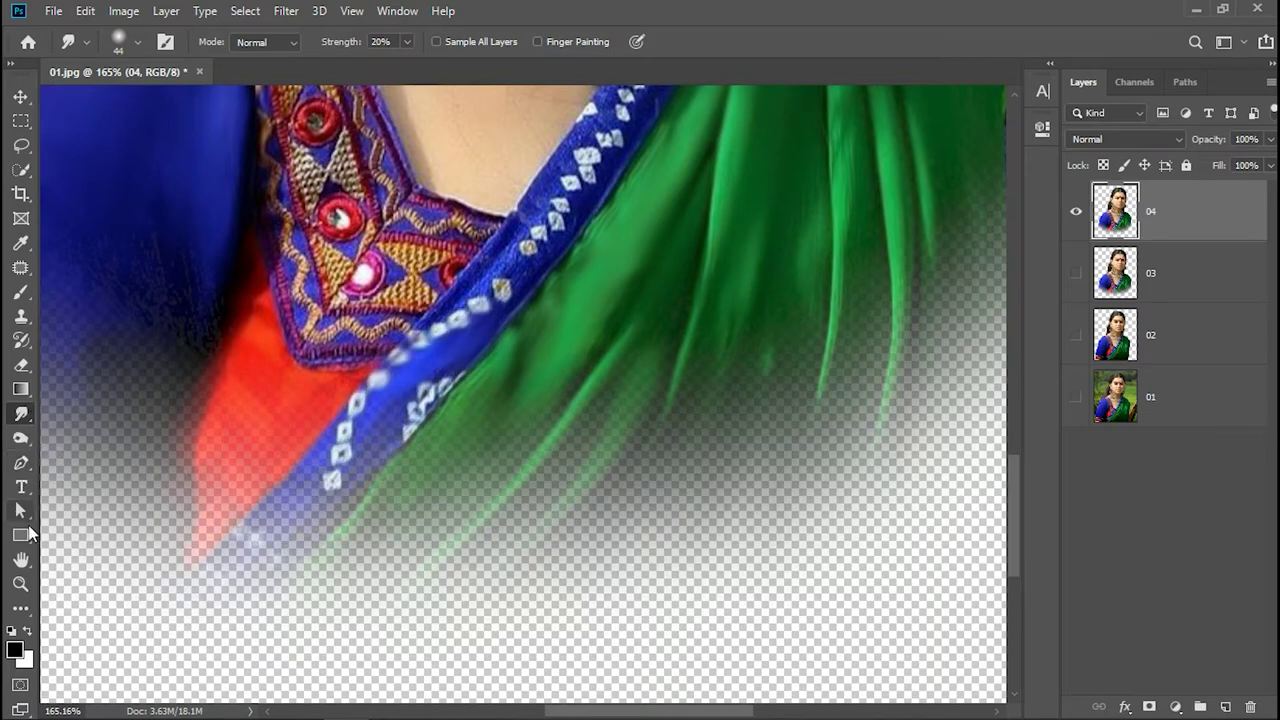
# Pan back to the necklace and neckline embroidery and bring up the zoom presets.
pyautogui.click(21, 560)
pyautogui.moveTo(649, 391); pyautogui.dragTo(434, 517)
pyautogui.moveTo(546, 312)
pyautogui.mouseDown()
pyautogui.moveTo(660, 340)
pyautogui.moveTo(781, 342)
pyautogui.mouseUp()
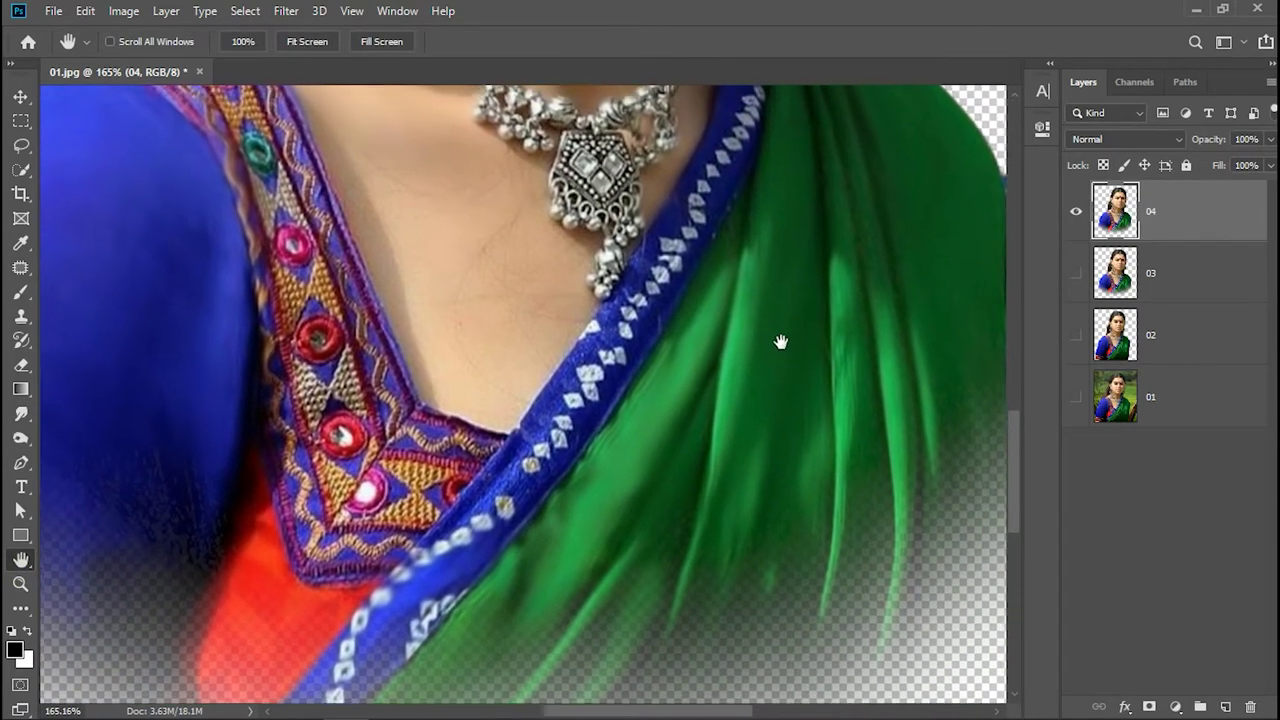
pyautogui.moveTo(364, 383); pyautogui.dragTo(410, 343)
pyautogui.rightClick(430, 404)
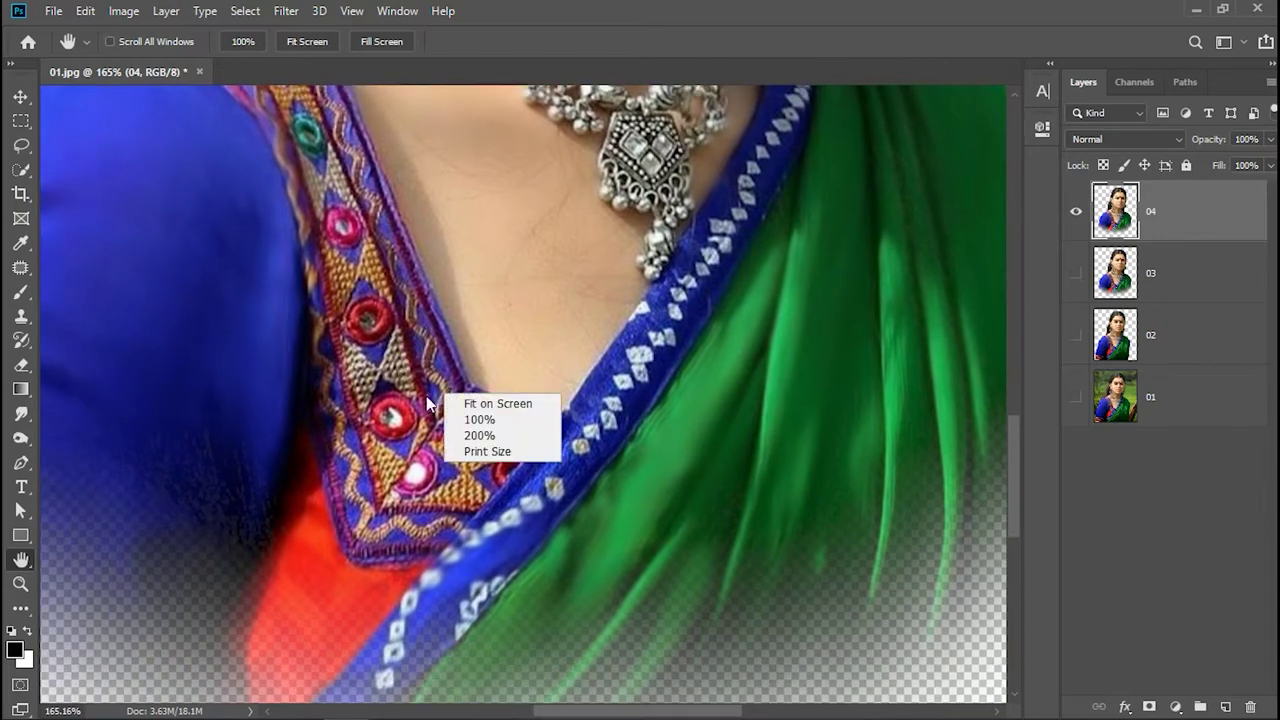
# Shrink the smudge brush to 25 px and smear the neckline embroidery border.
pyautogui.click(20, 445)
pyautogui.click(21, 415)
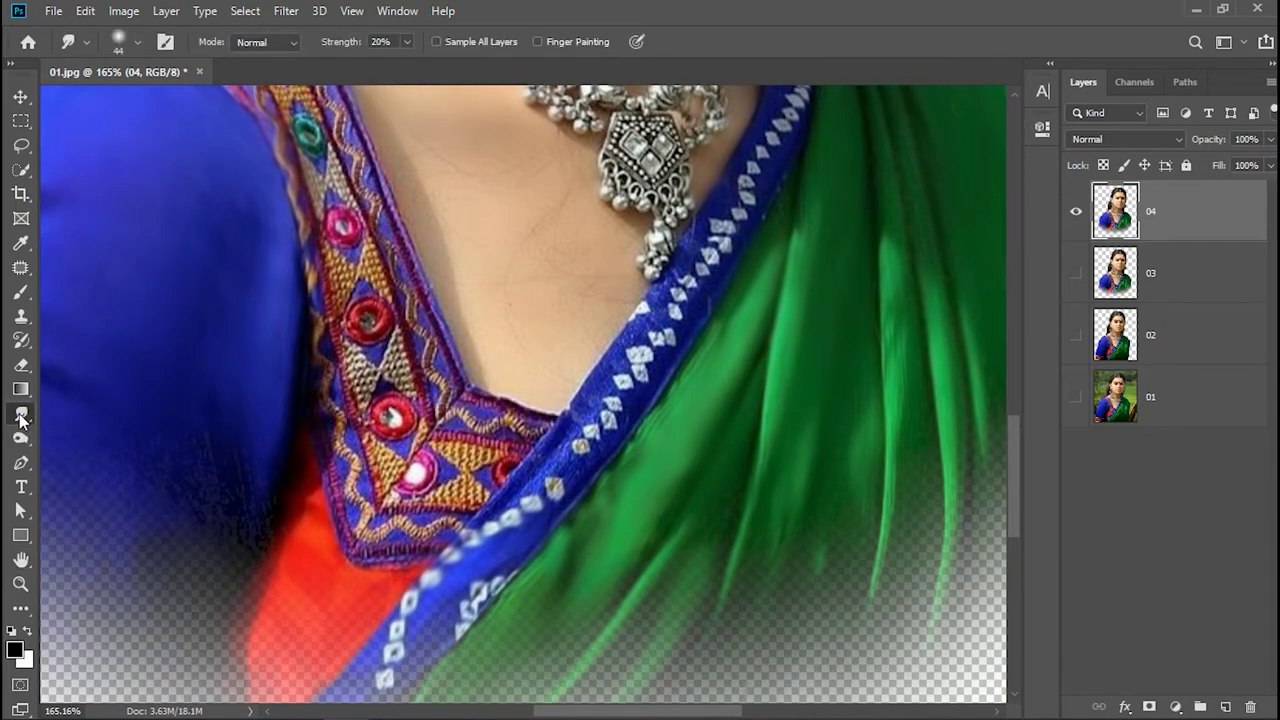
pyautogui.rightClick(548, 353)
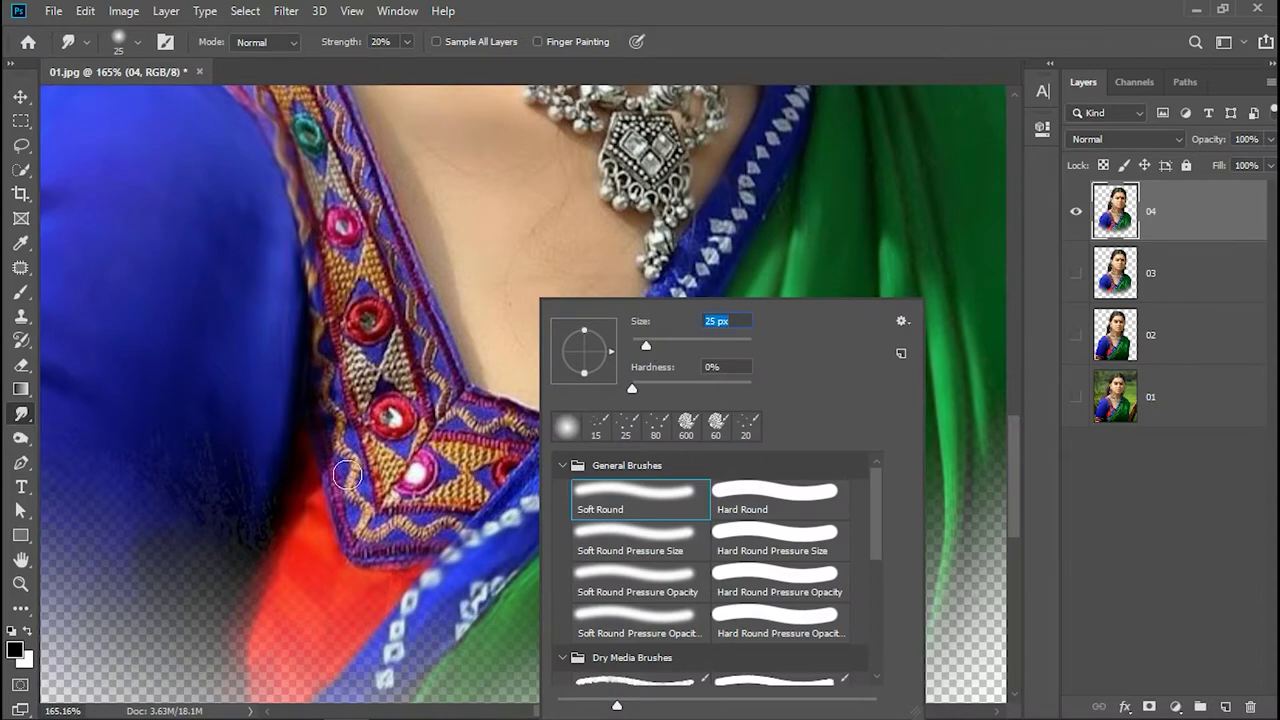
pyautogui.press('Return')
pyautogui.moveTo(346, 475); pyautogui.dragTo(309, 241)
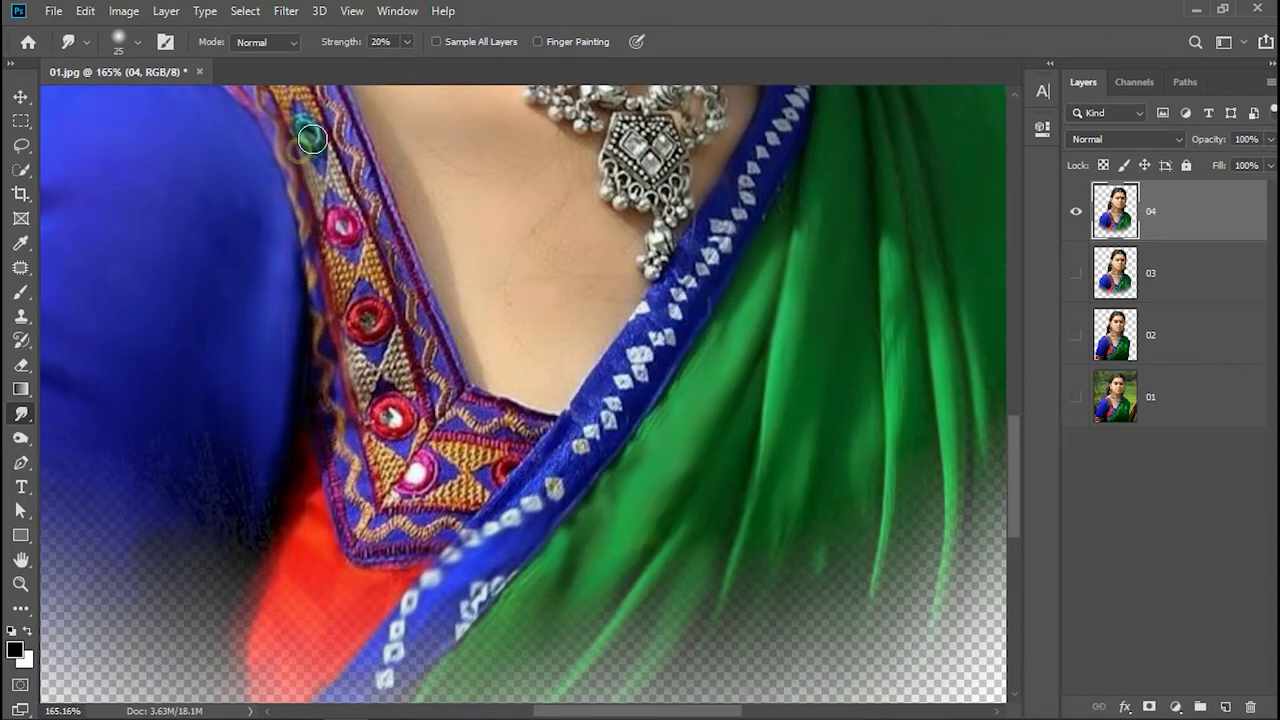
pyautogui.moveTo(312, 139)
pyautogui.mouseDown()
pyautogui.moveTo(424, 319)
pyautogui.moveTo(549, 451)
pyautogui.moveTo(758, 153)
pyautogui.mouseUp()
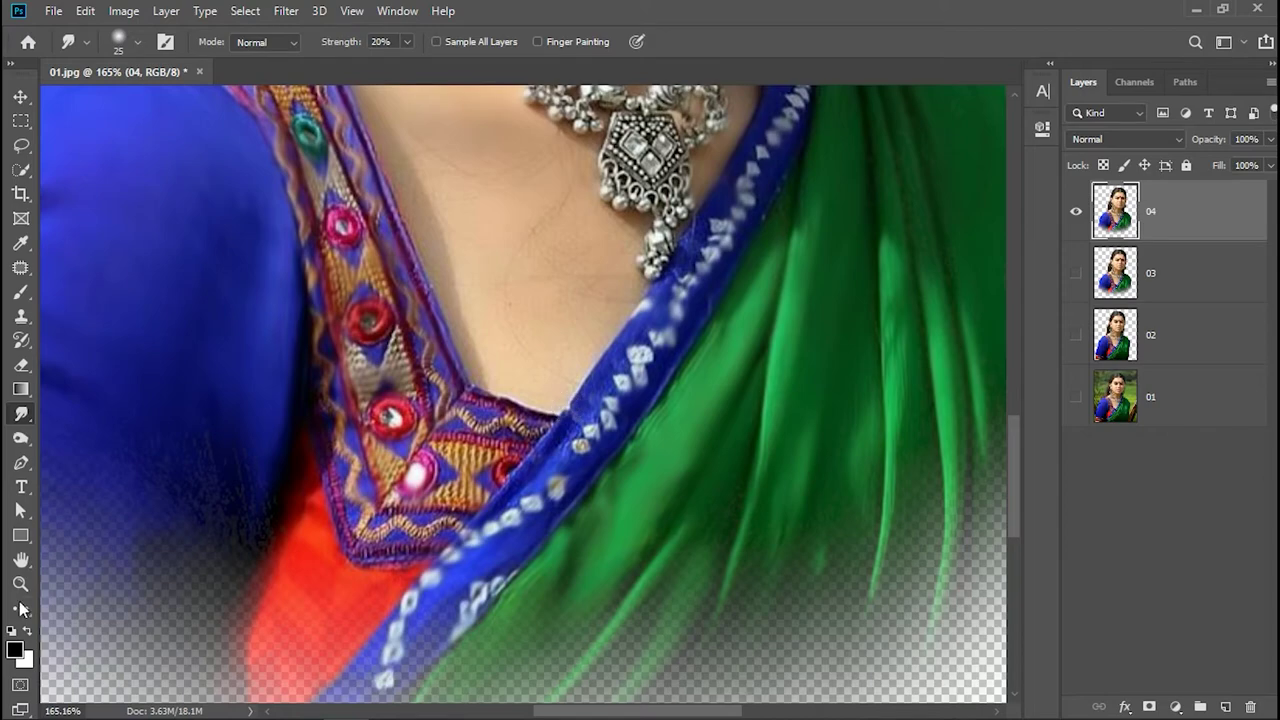
# Smudge the blue sari trim near the shoulder, then fit the whole portrait on screen.
pyautogui.click(21, 559)
pyautogui.moveTo(835, 125)
pyautogui.mouseDown()
pyautogui.moveTo(649, 374)
pyautogui.moveTo(580, 491)
pyautogui.mouseUp()
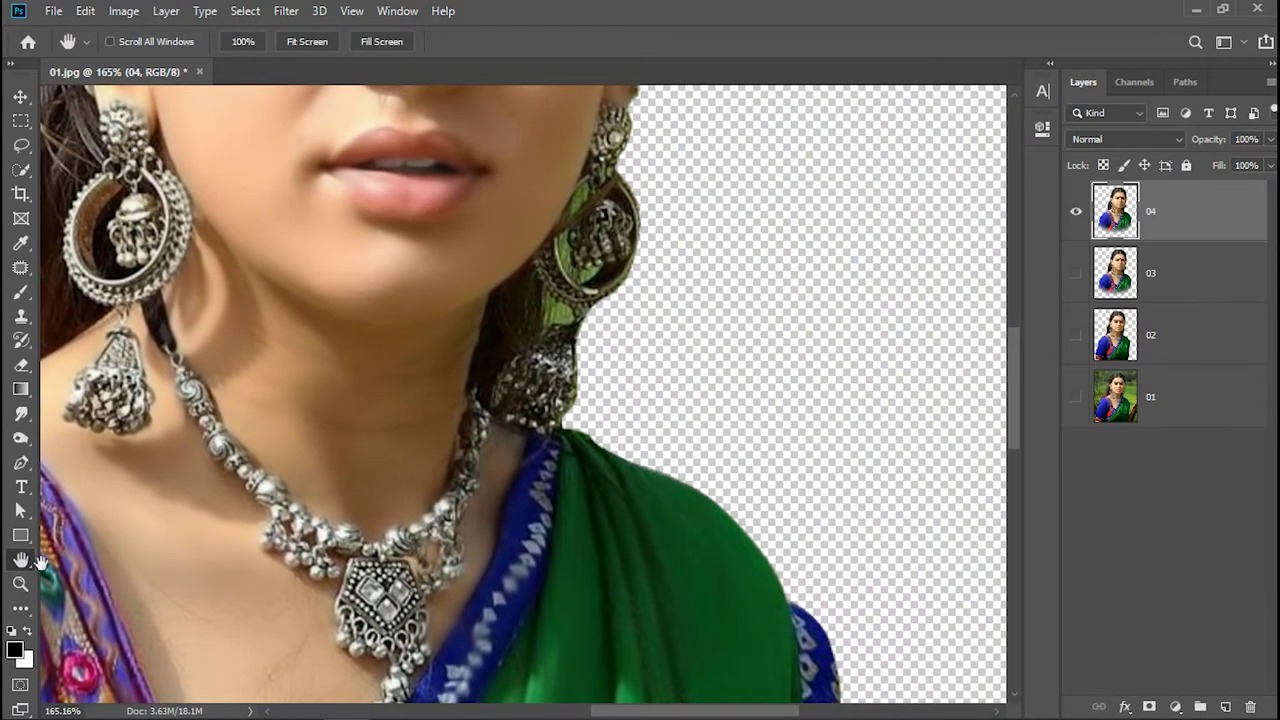
pyautogui.click(21, 413)
pyautogui.moveTo(542, 475); pyautogui.dragTo(561, 458)
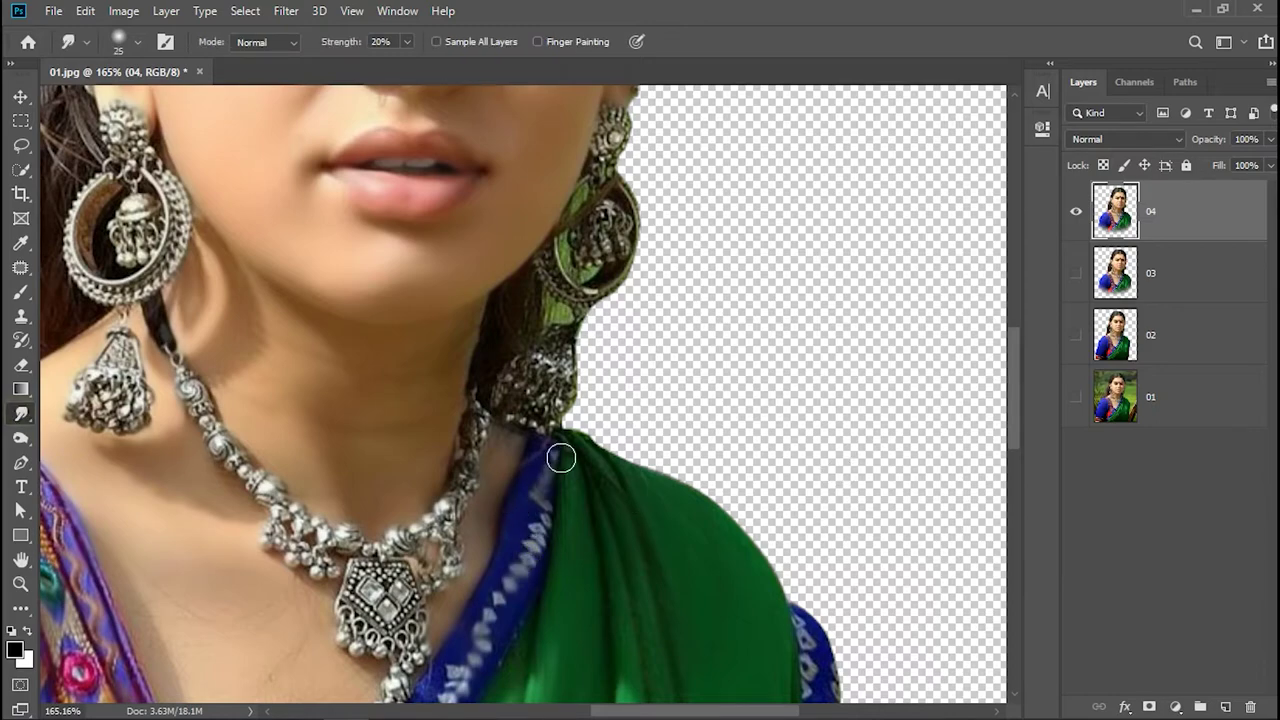
pyautogui.click(21, 560)
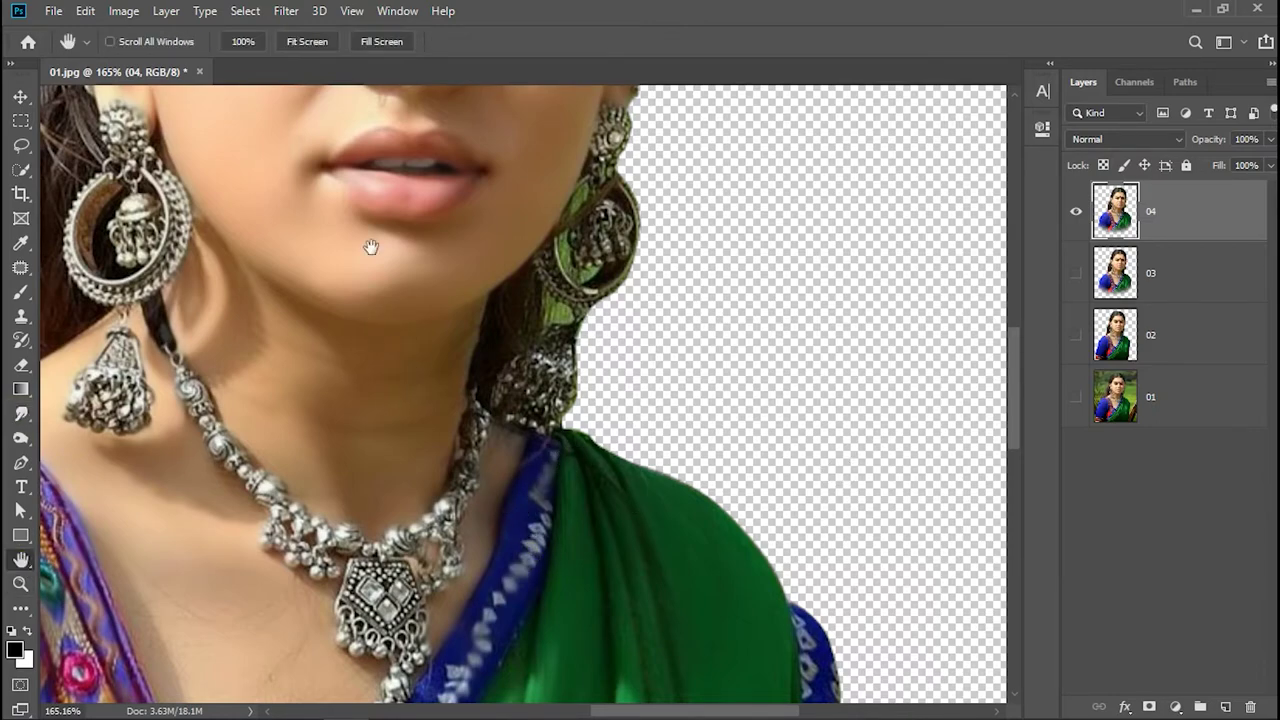
pyautogui.click(302, 42)
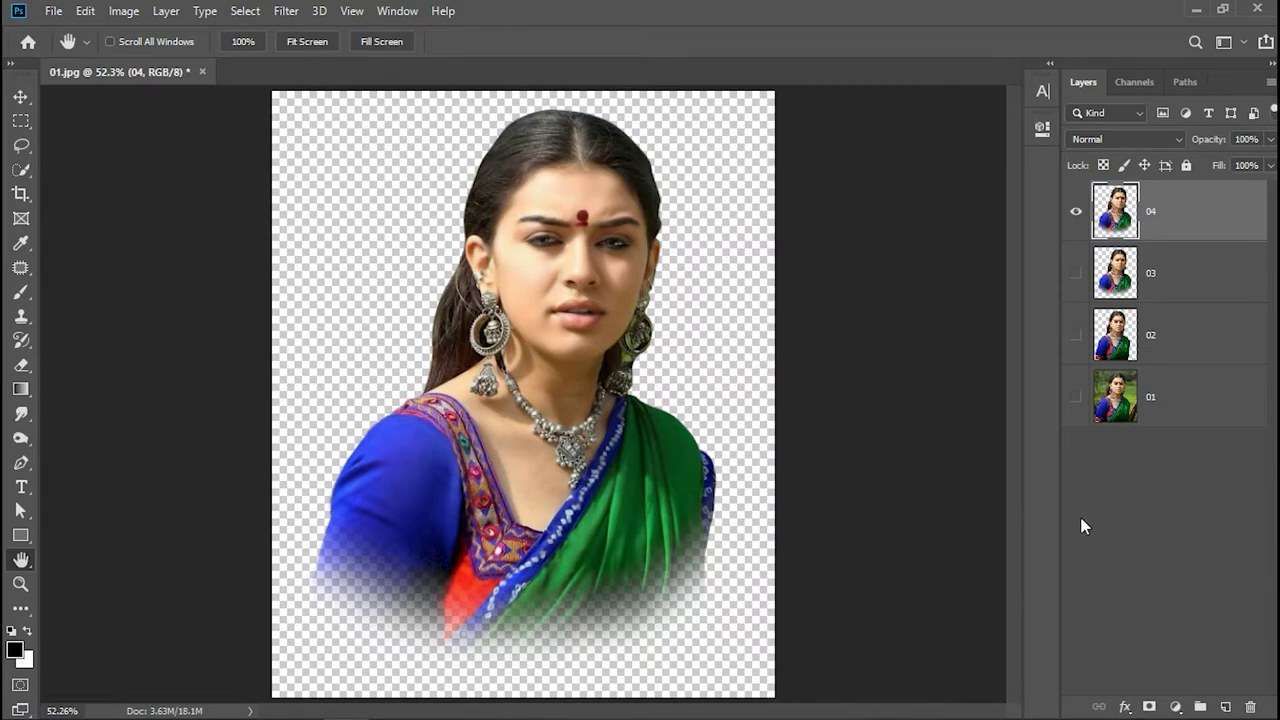
# Add a new bottom layer and draw a plain rectangle over the portrait area.
pyautogui.click(1225, 707)
pyautogui.moveTo(1211, 234); pyautogui.dragTo(1206, 486)
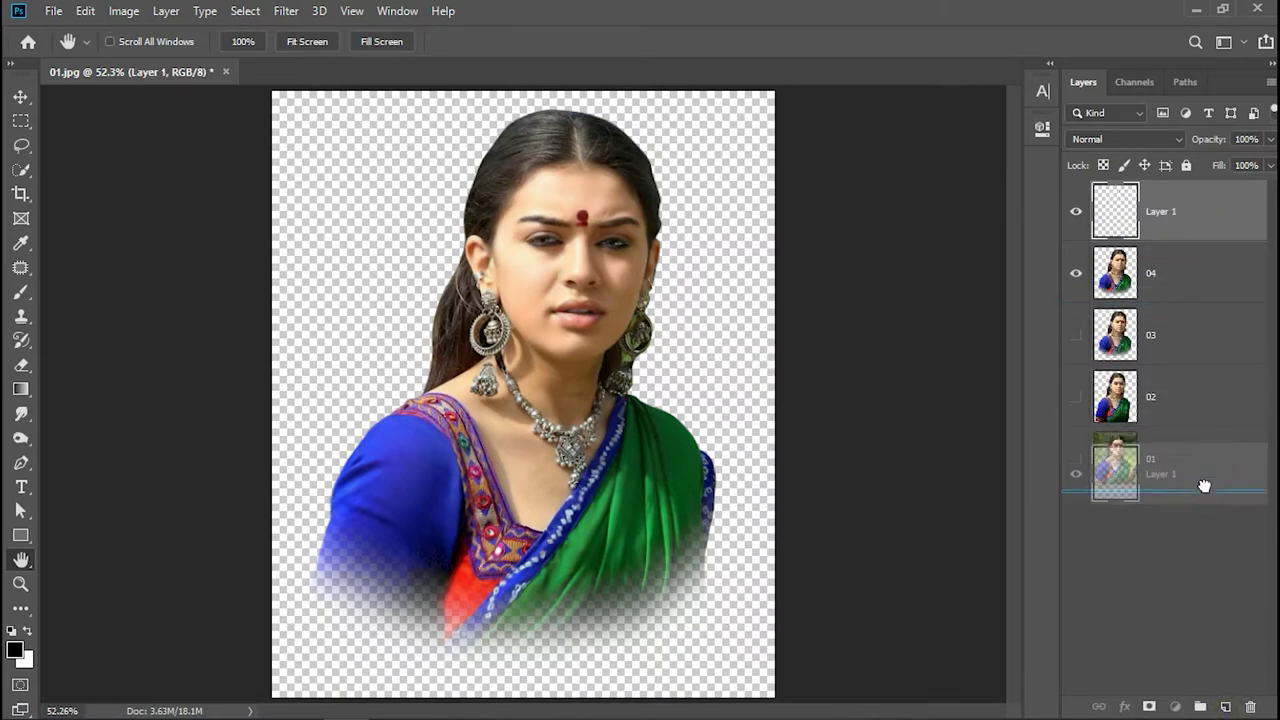
pyautogui.click(21, 536)
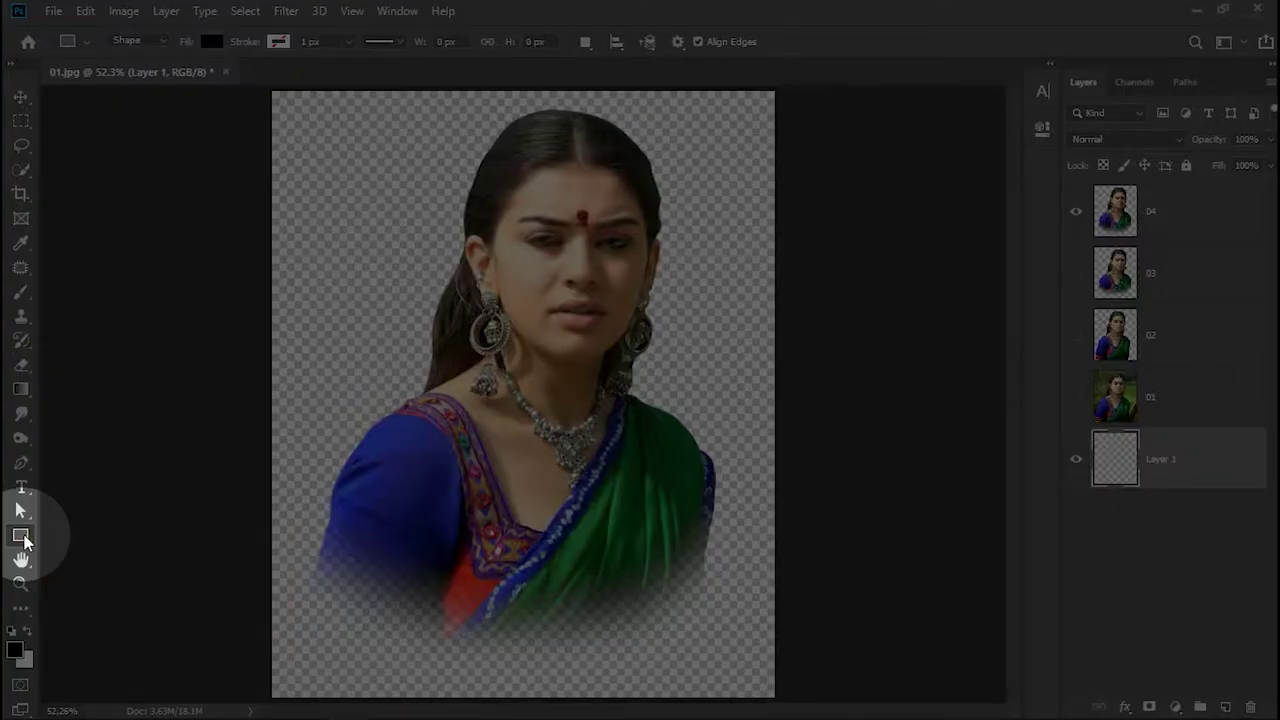
pyautogui.rightClick(21, 536)
pyautogui.click(78, 536)
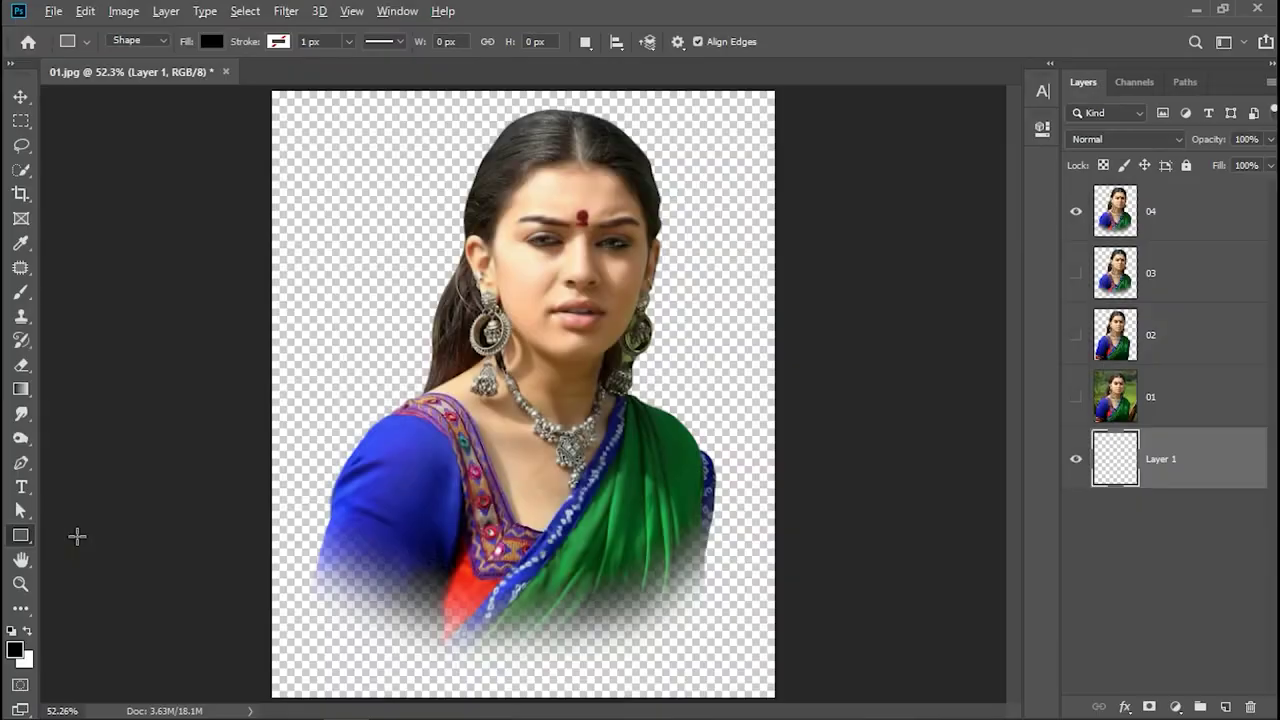
pyautogui.moveTo(318, 125)
pyautogui.mouseDown()
pyautogui.moveTo(343, 172)
pyautogui.moveTo(765, 575)
pyautogui.moveTo(748, 648)
pyautogui.mouseUp()
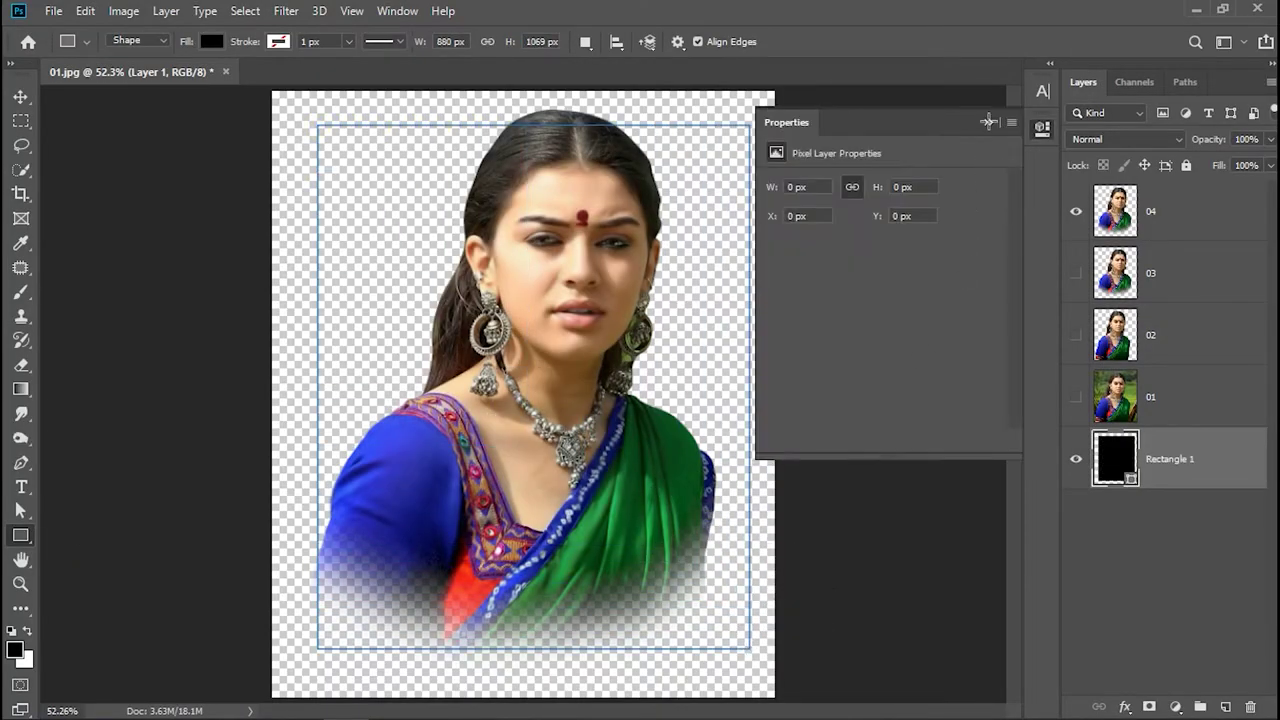
# Free Transform the rectangle so its edges reach all four canvas borders.
pyautogui.click(988, 121)
pyautogui.click(21, 97)
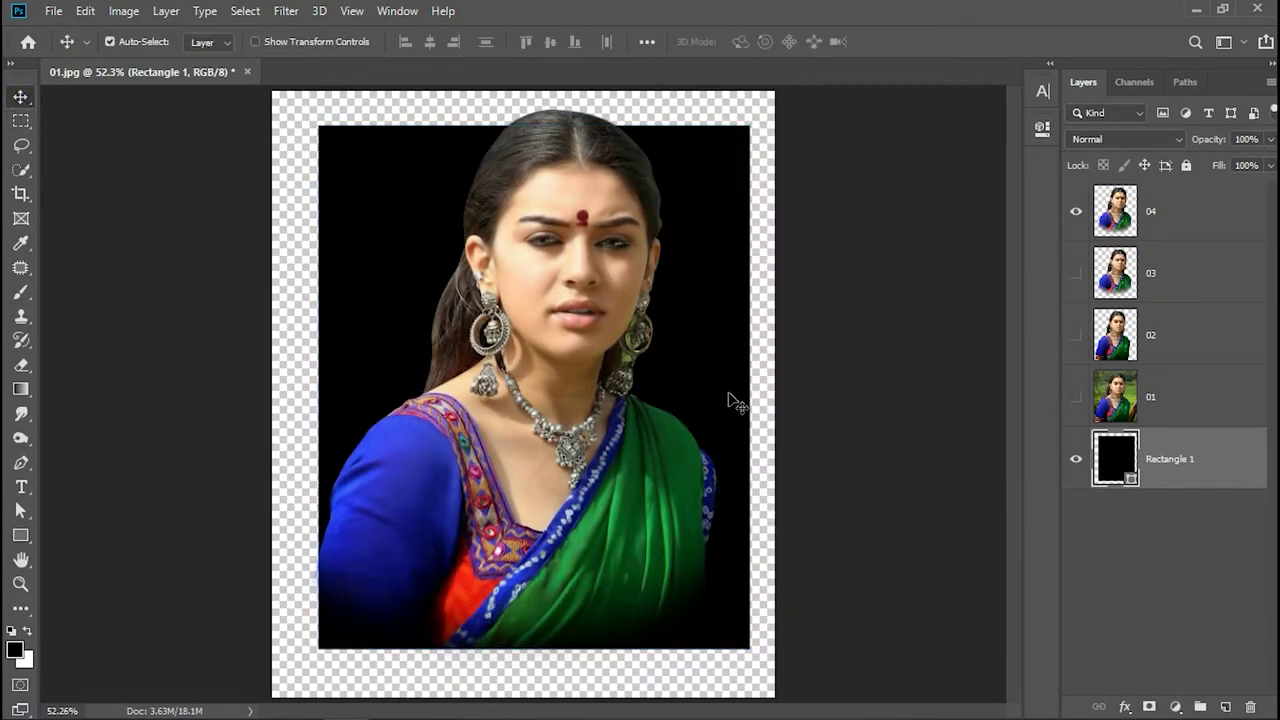
pyautogui.click(316, 43)
pyautogui.moveTo(755, 389); pyautogui.dragTo(775, 389)
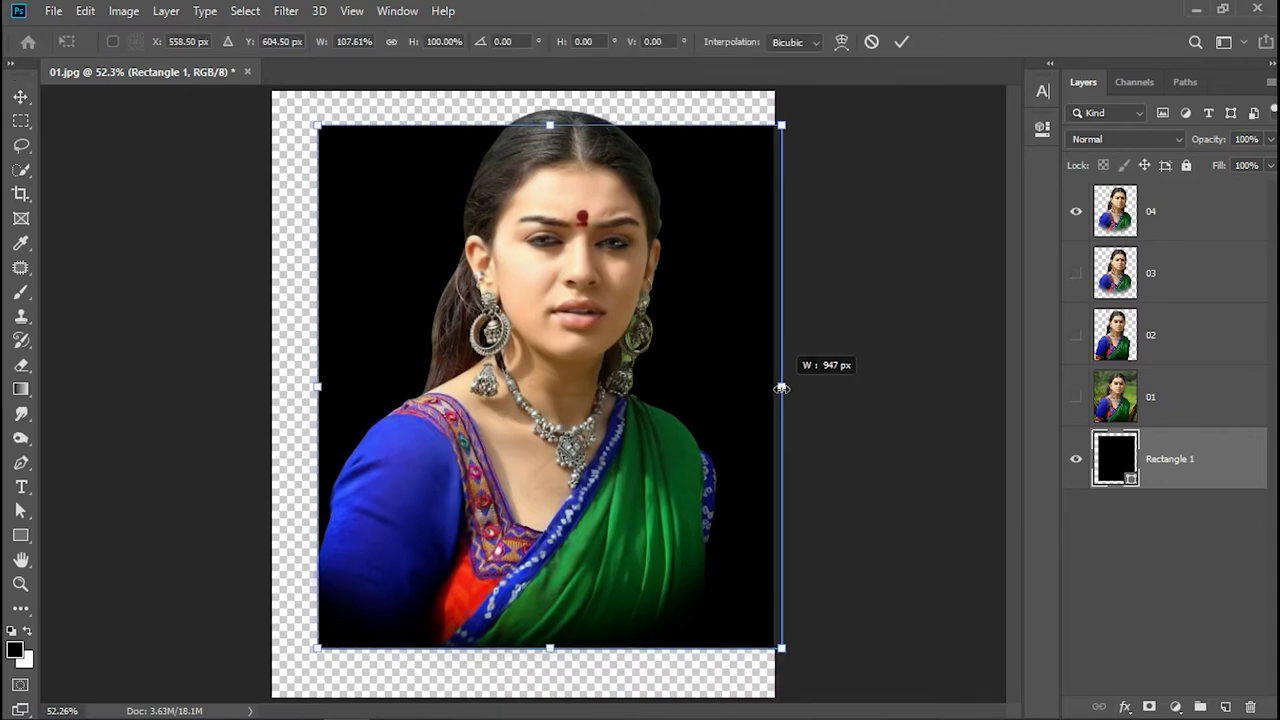
pyautogui.moveTo(318, 387); pyautogui.dragTo(272, 387)
pyautogui.moveTo(524, 649); pyautogui.dragTo(524, 697)
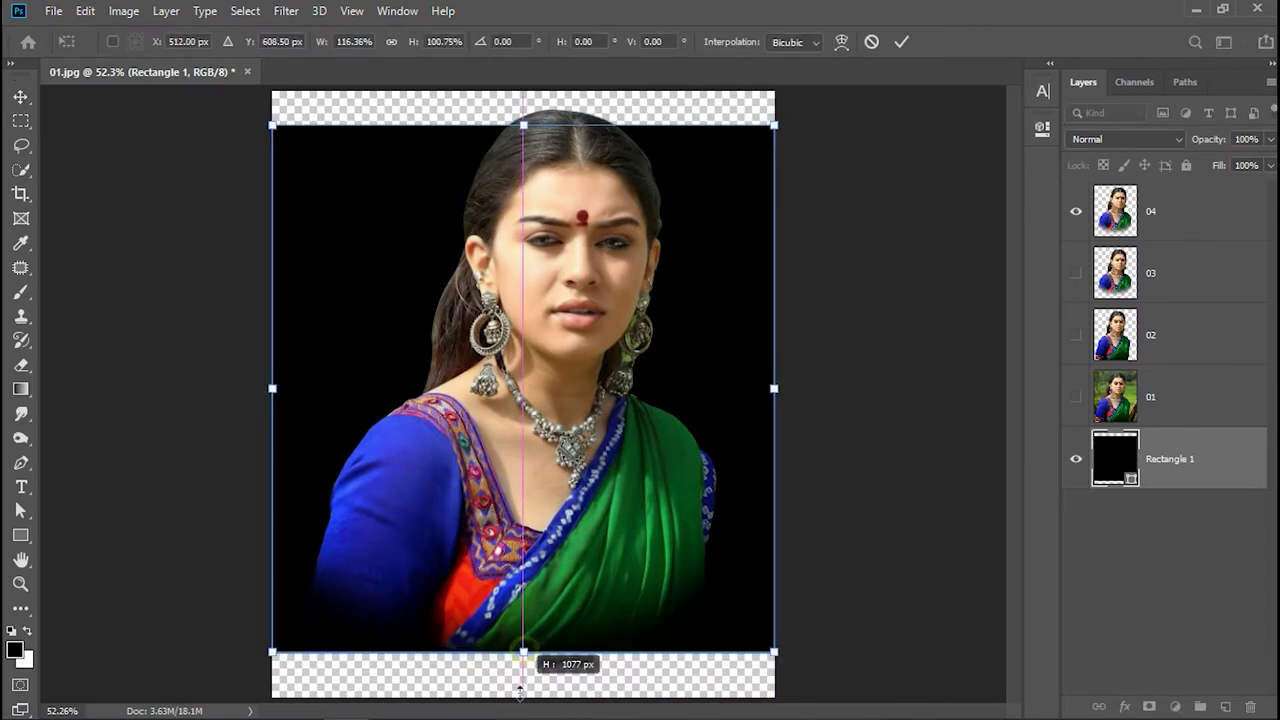
pyautogui.moveTo(513, 122); pyautogui.dragTo(520, 80)
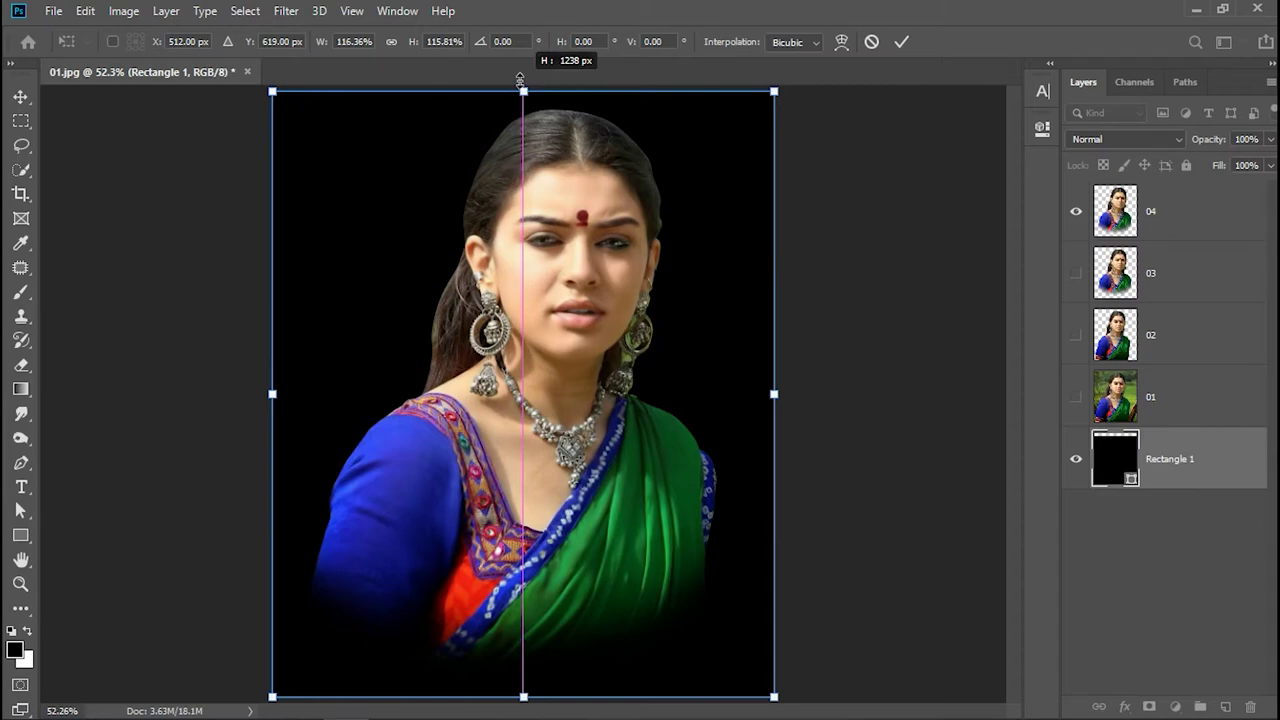
pyautogui.click(901, 41)
# Change Rectangle 1's fill to light tan bd8d67, sampled from the face skin.
pyautogui.click(1170, 536)
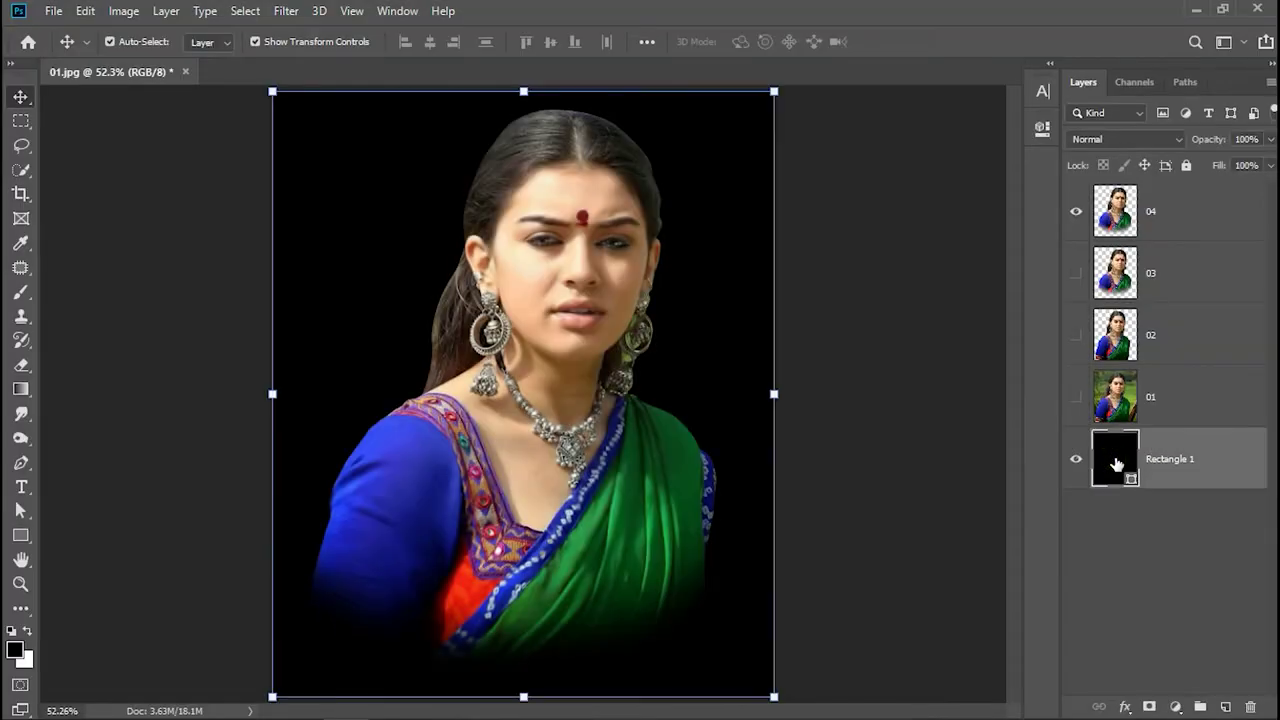
pyautogui.doubleClick(1117, 465)
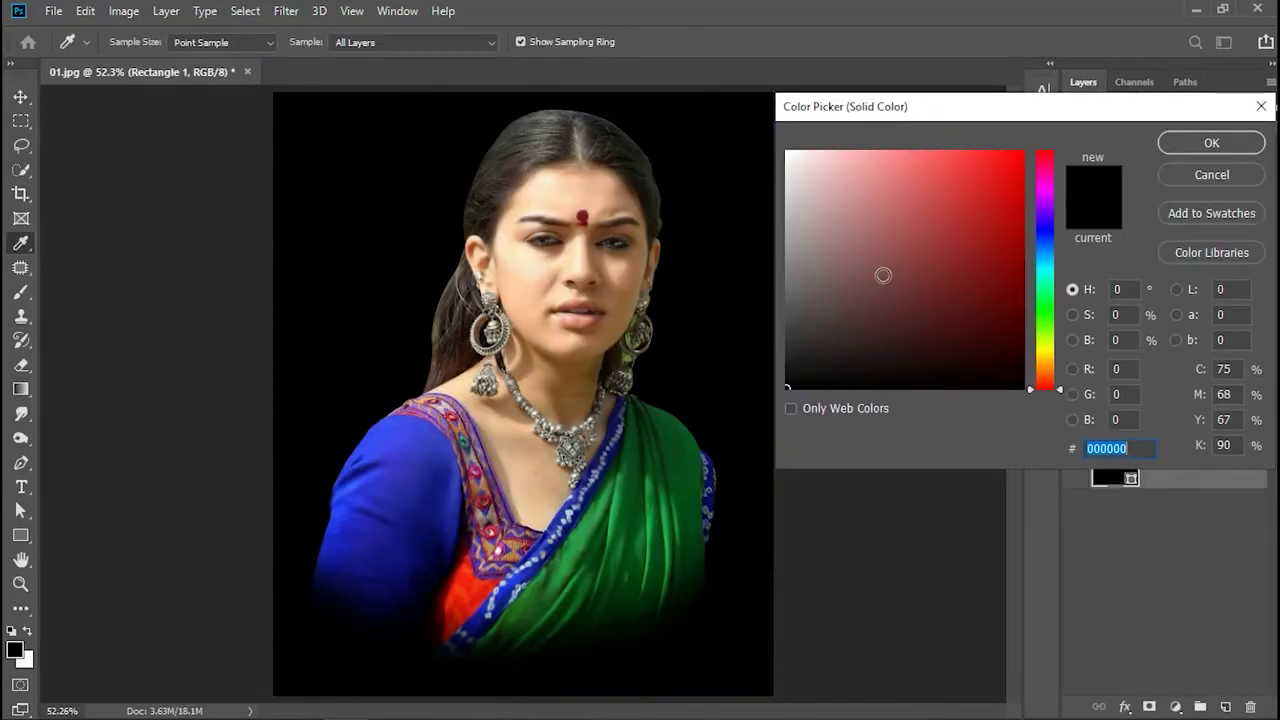
pyautogui.click(604, 294)
pyautogui.moveTo(559, 381)
pyautogui.mouseDown()
pyautogui.moveTo(716, 507)
pyautogui.moveTo(610, 278)
pyautogui.moveTo(630, 179)
pyautogui.mouseUp()
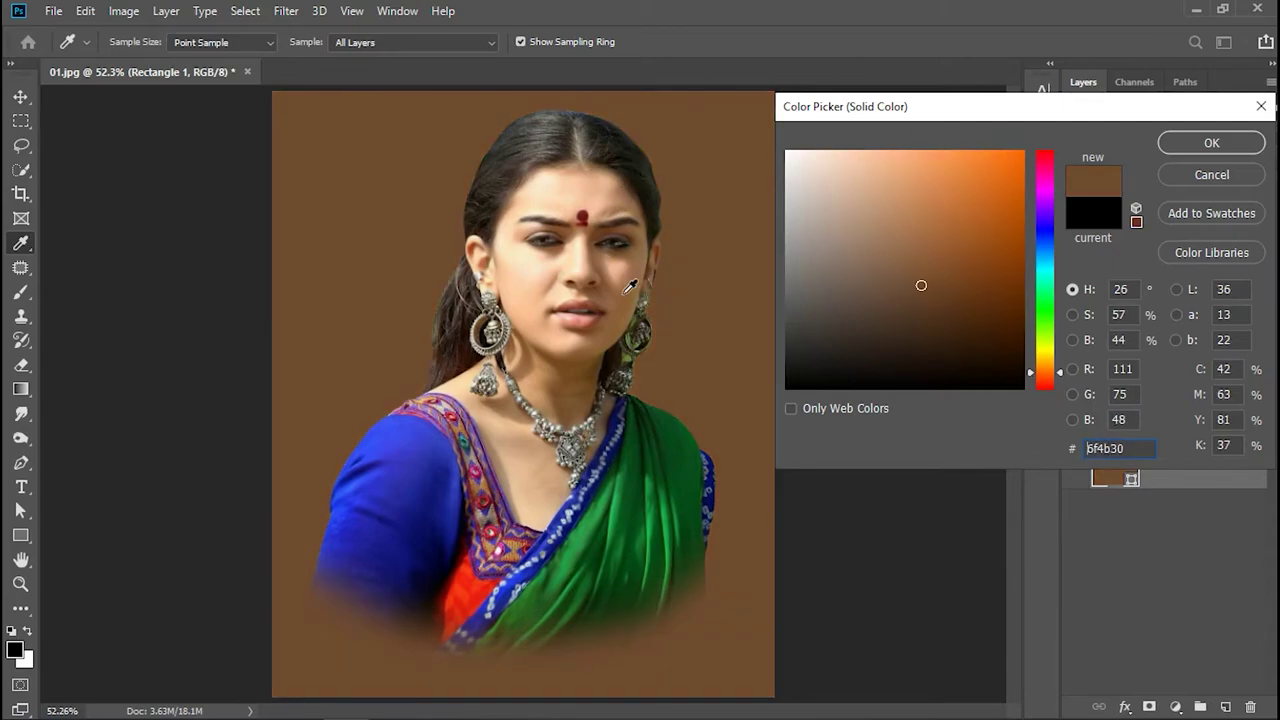
pyautogui.moveTo(625, 290); pyautogui.dragTo(606, 258)
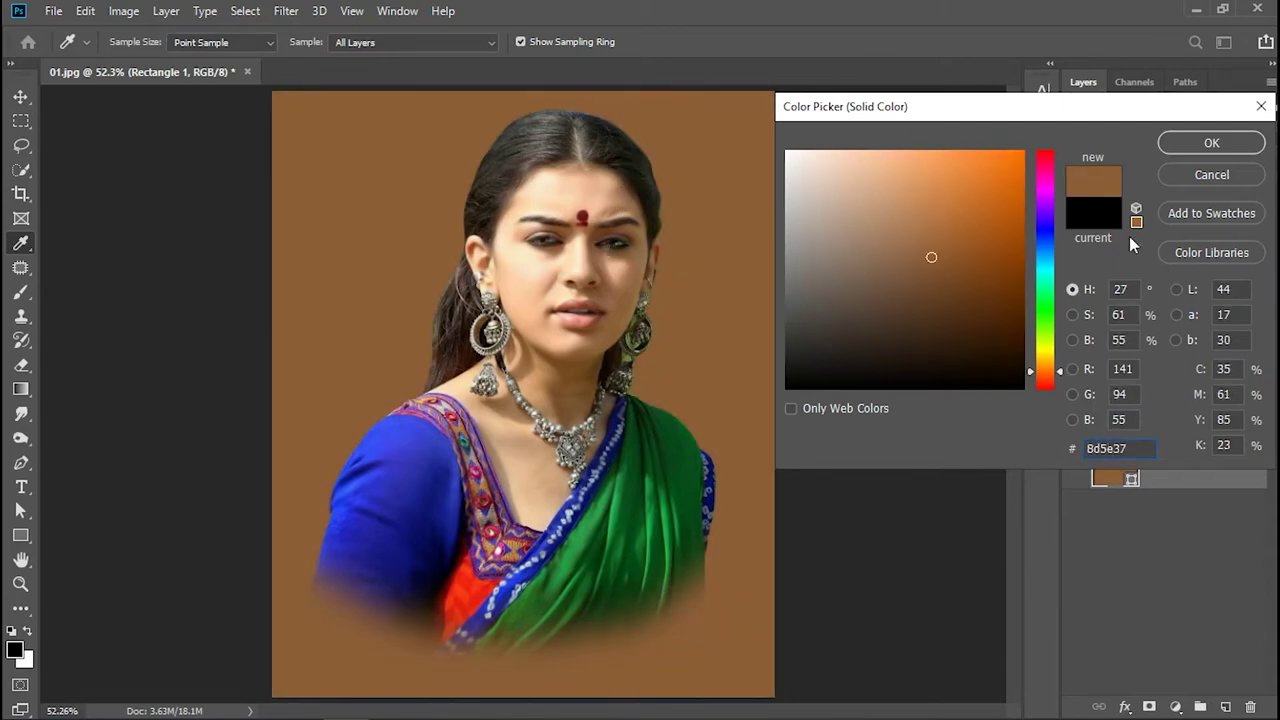
pyautogui.moveTo(954, 175)
pyautogui.mouseDown()
pyautogui.moveTo(940, 171)
pyautogui.moveTo(938, 199)
pyautogui.moveTo(986, 283)
pyautogui.moveTo(1014, 283)
pyautogui.mouseUp()
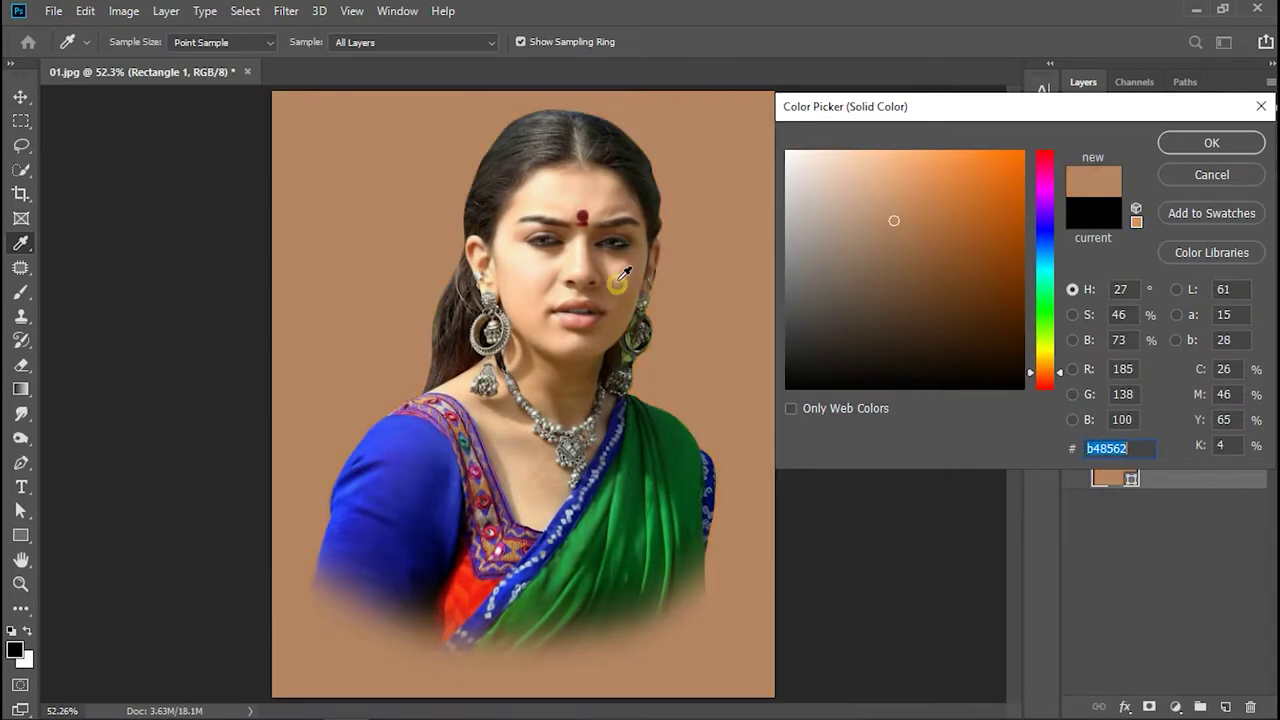
pyautogui.moveTo(621, 277)
pyautogui.mouseDown()
pyautogui.moveTo(641, 254)
pyautogui.moveTo(596, 315)
pyautogui.moveTo(624, 273)
pyautogui.mouseUp()
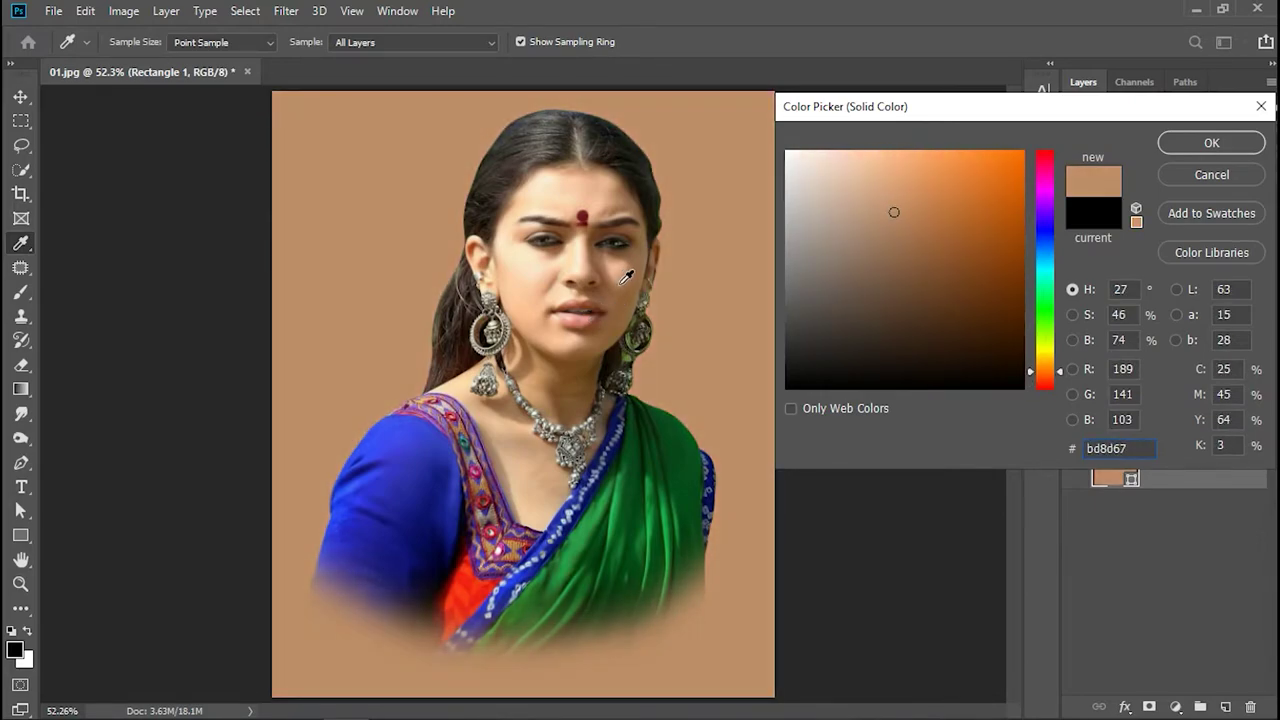
pyautogui.click(1190, 143)
# On layer 04, zoom in and smudge the stray hair strands around the left earring.
pyautogui.click(857, 470)
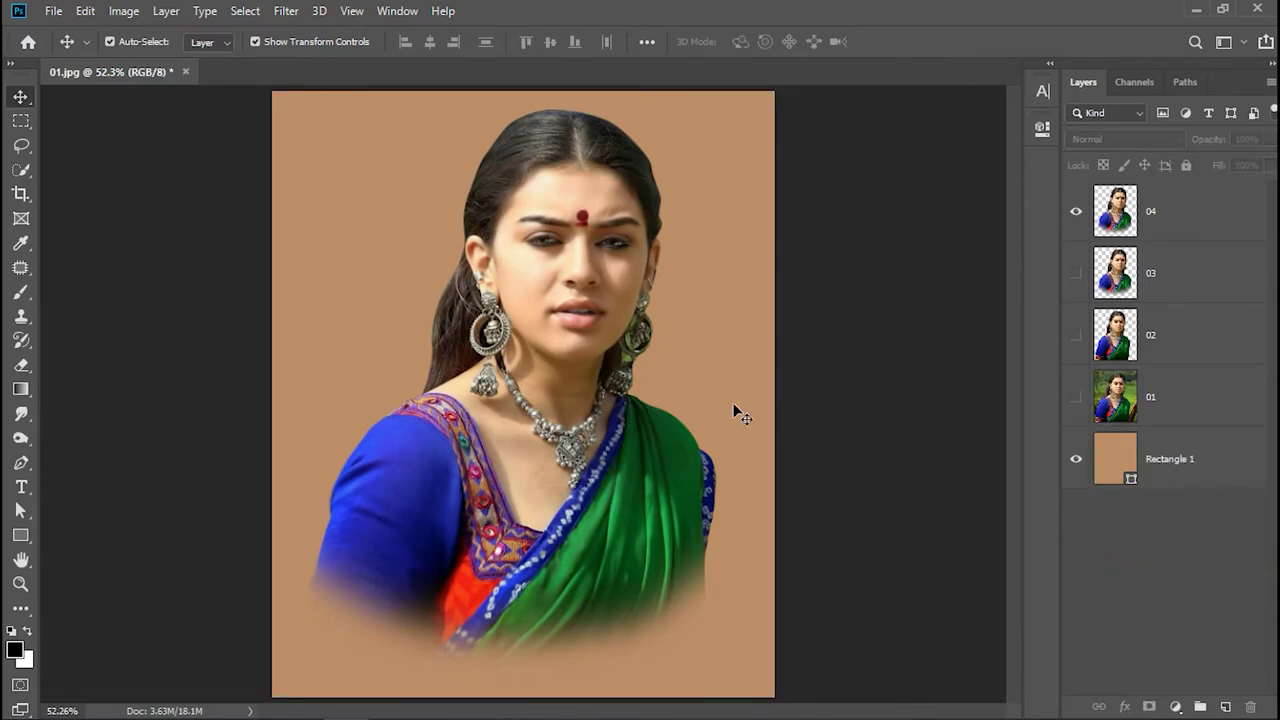
pyautogui.click(1163, 233)
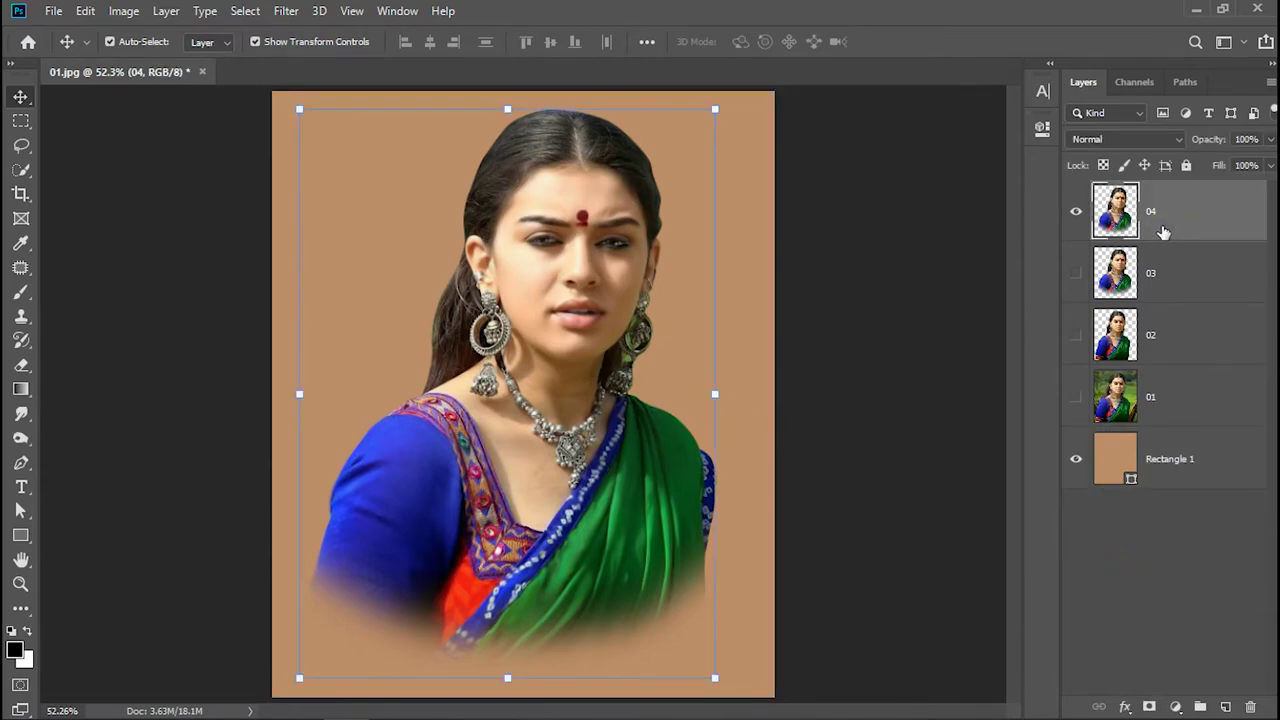
pyautogui.click(21, 584)
pyautogui.moveTo(465, 322); pyautogui.dragTo(573, 281)
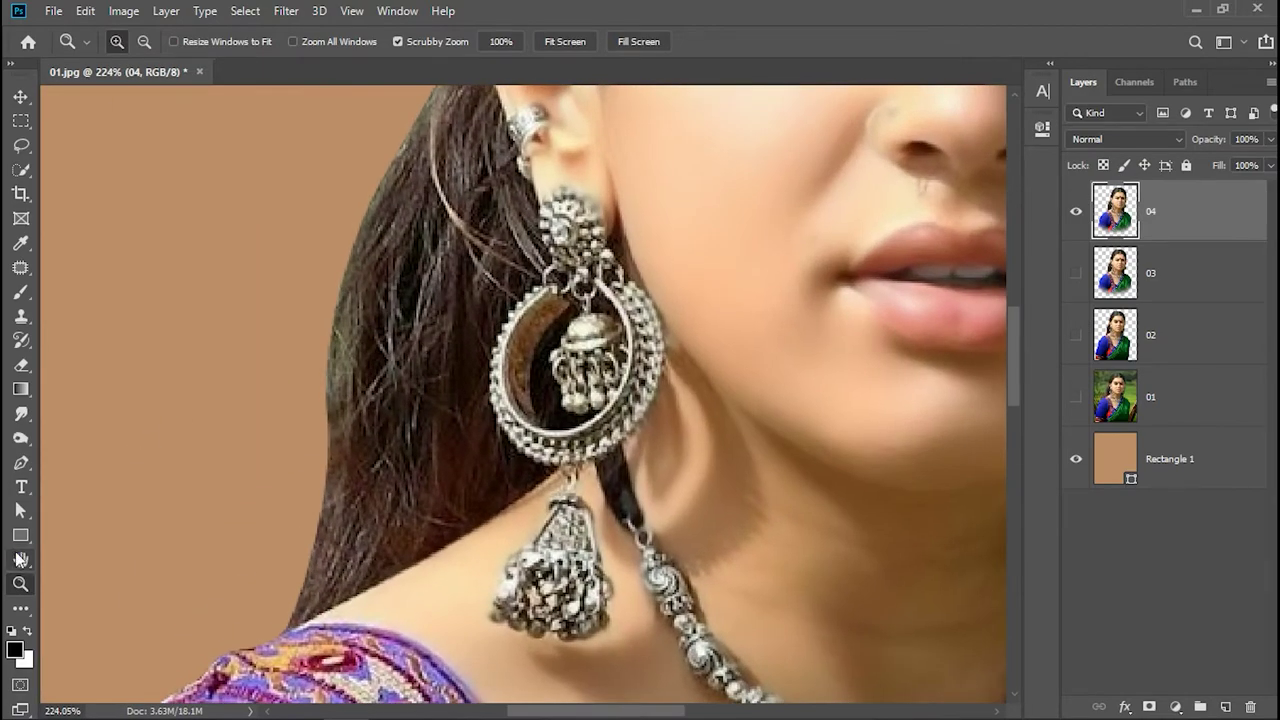
pyautogui.click(21, 559)
pyautogui.moveTo(480, 300); pyautogui.dragTo(497, 340)
pyautogui.click(21, 413)
pyautogui.moveTo(490, 212)
pyautogui.mouseDown()
pyautogui.moveTo(485, 125)
pyautogui.moveTo(429, 277)
pyautogui.moveTo(423, 200)
pyautogui.moveTo(462, 357)
pyautogui.moveTo(520, 285)
pyautogui.moveTo(358, 494)
pyautogui.moveTo(410, 571)
pyautogui.moveTo(502, 541)
pyautogui.mouseUp()
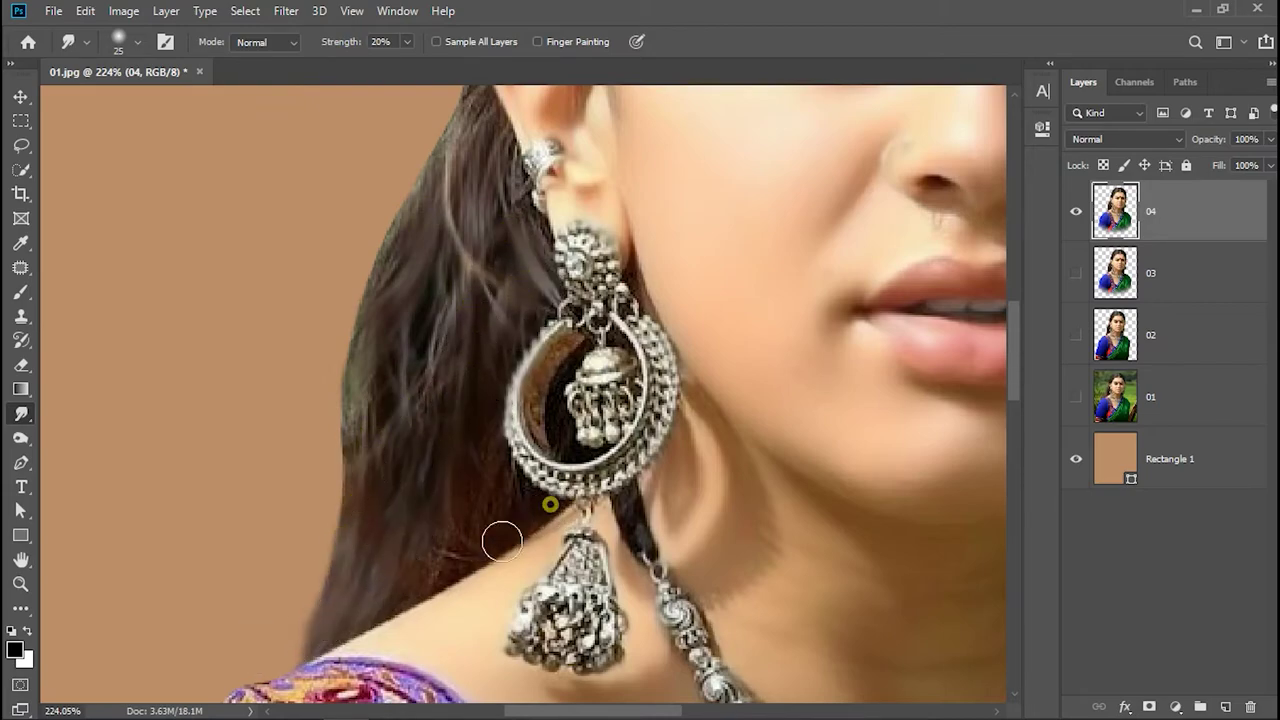
pyautogui.moveTo(362, 301)
pyautogui.mouseDown()
pyautogui.moveTo(326, 423)
pyautogui.moveTo(340, 314)
pyautogui.moveTo(460, 229)
pyautogui.moveTo(405, 555)
pyautogui.moveTo(410, 600)
pyautogui.mouseUp()
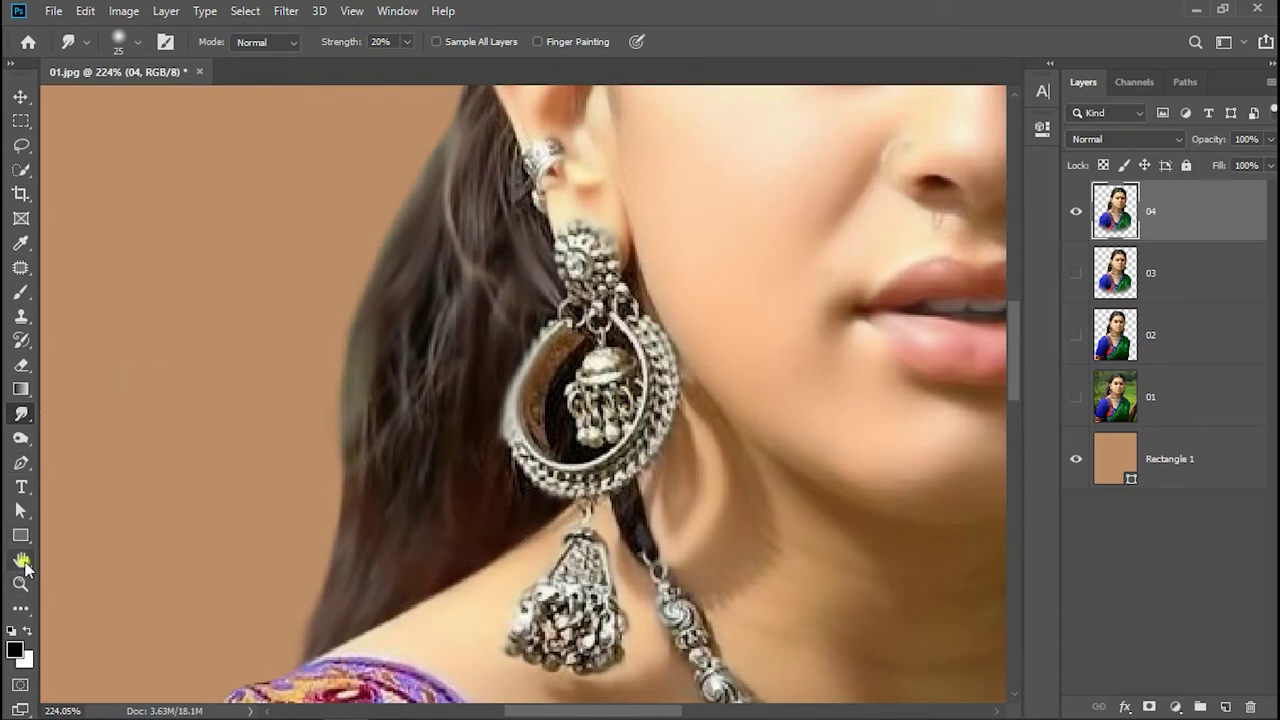
# Smooth the hair strands across the crown and along the parting.
pyautogui.press('h')
pyautogui.moveTo(586, 150); pyautogui.dragTo(581, 395)
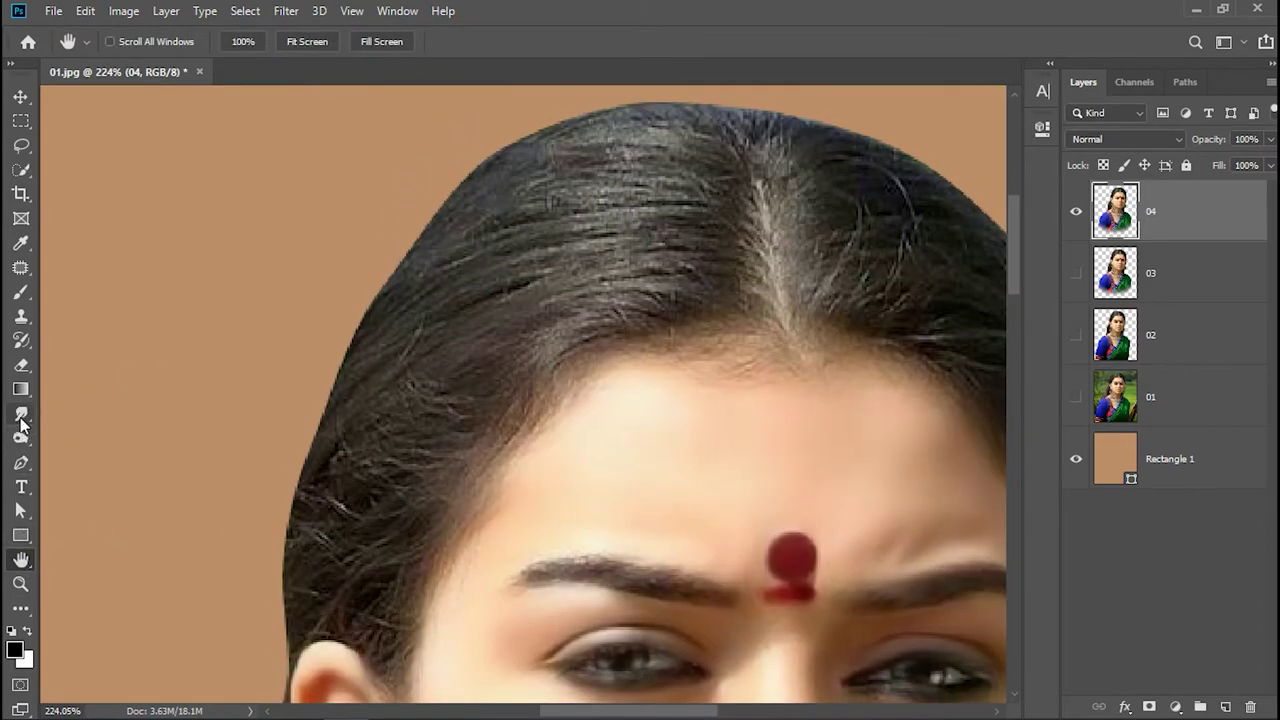
pyautogui.click(21, 413)
pyautogui.moveTo(711, 289)
pyautogui.mouseDown()
pyautogui.moveTo(640, 240)
pyautogui.moveTo(770, 240)
pyautogui.mouseUp()
pyautogui.moveTo(655, 232)
pyautogui.mouseDown()
pyautogui.moveTo(734, 163)
pyautogui.moveTo(657, 120)
pyautogui.moveTo(591, 177)
pyautogui.moveTo(457, 363)
pyautogui.moveTo(474, 451)
pyautogui.moveTo(500, 306)
pyautogui.moveTo(374, 269)
pyautogui.moveTo(389, 297)
pyautogui.moveTo(286, 560)
pyautogui.moveTo(315, 578)
pyautogui.moveTo(440, 506)
pyautogui.moveTo(349, 623)
pyautogui.moveTo(394, 623)
pyautogui.moveTo(420, 600)
pyautogui.mouseUp()
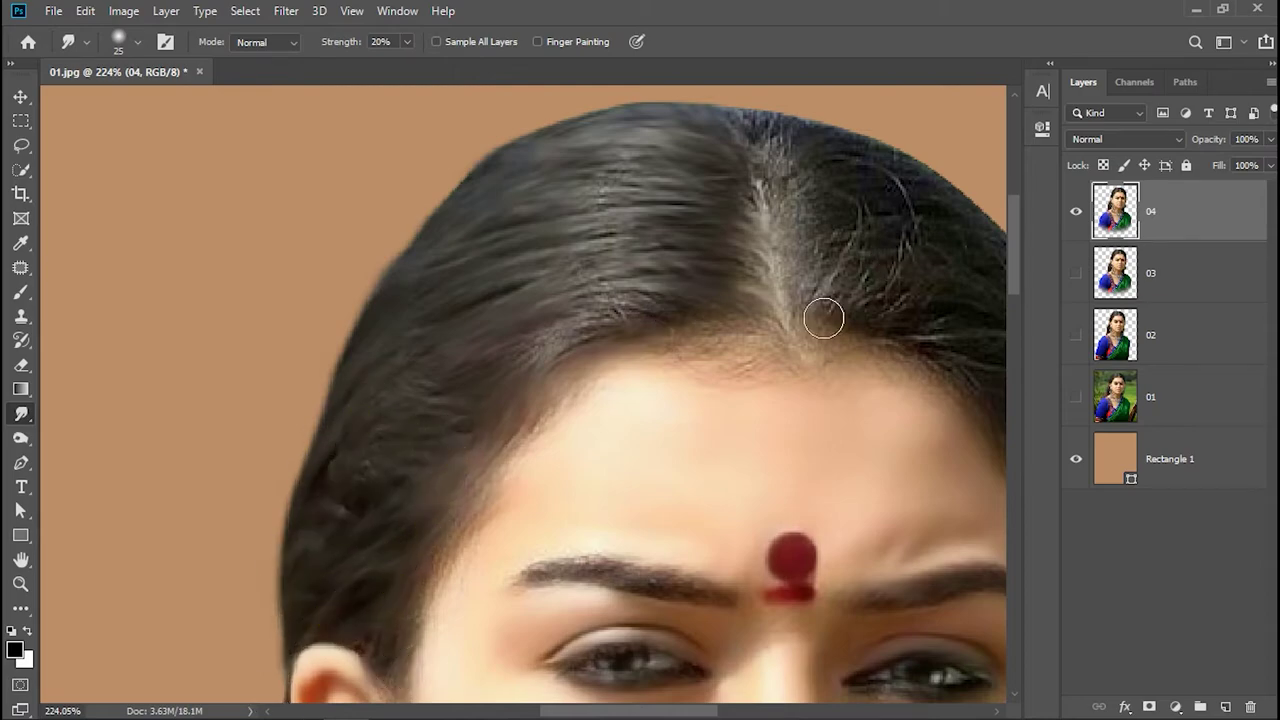
pyautogui.click(14, 552)
pyautogui.moveTo(690, 412); pyautogui.dragTo(308, 432)
pyautogui.click(21, 413)
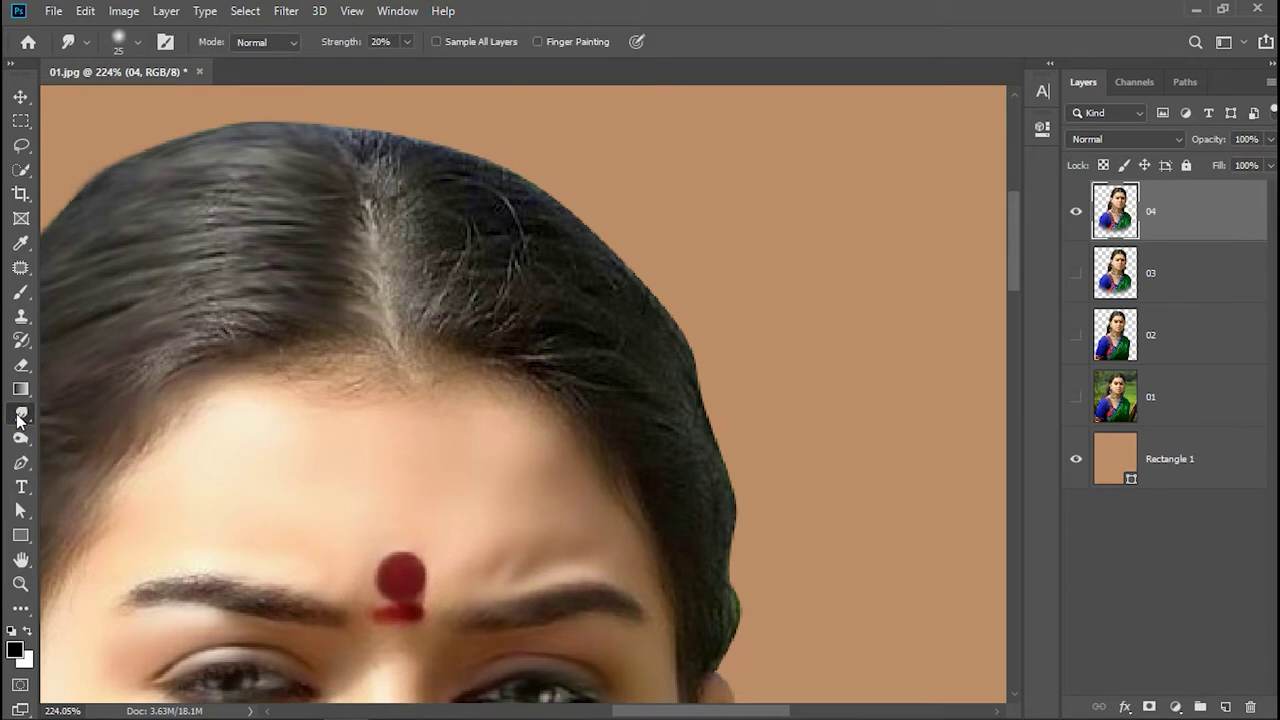
pyautogui.moveTo(408, 320)
pyautogui.mouseDown()
pyautogui.moveTo(554, 254)
pyautogui.moveTo(397, 200)
pyautogui.moveTo(357, 146)
pyautogui.moveTo(470, 153)
pyautogui.moveTo(623, 220)
pyautogui.moveTo(694, 380)
pyautogui.moveTo(717, 643)
pyautogui.moveTo(745, 545)
pyautogui.moveTo(656, 288)
pyautogui.mouseUp()
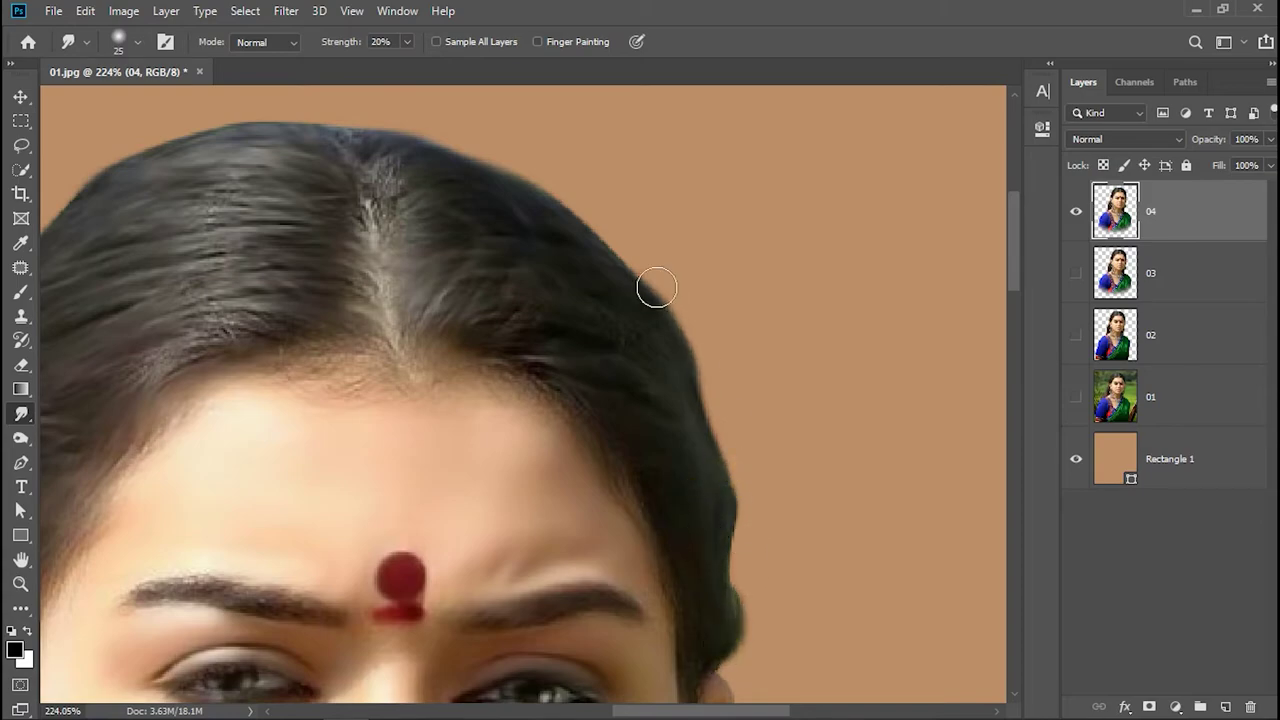
# Pan over the eyes, necklace and earring to check, then fit the image on screen.
pyautogui.click(21, 559)
pyautogui.moveTo(337, 504); pyautogui.dragTo(323, 266)
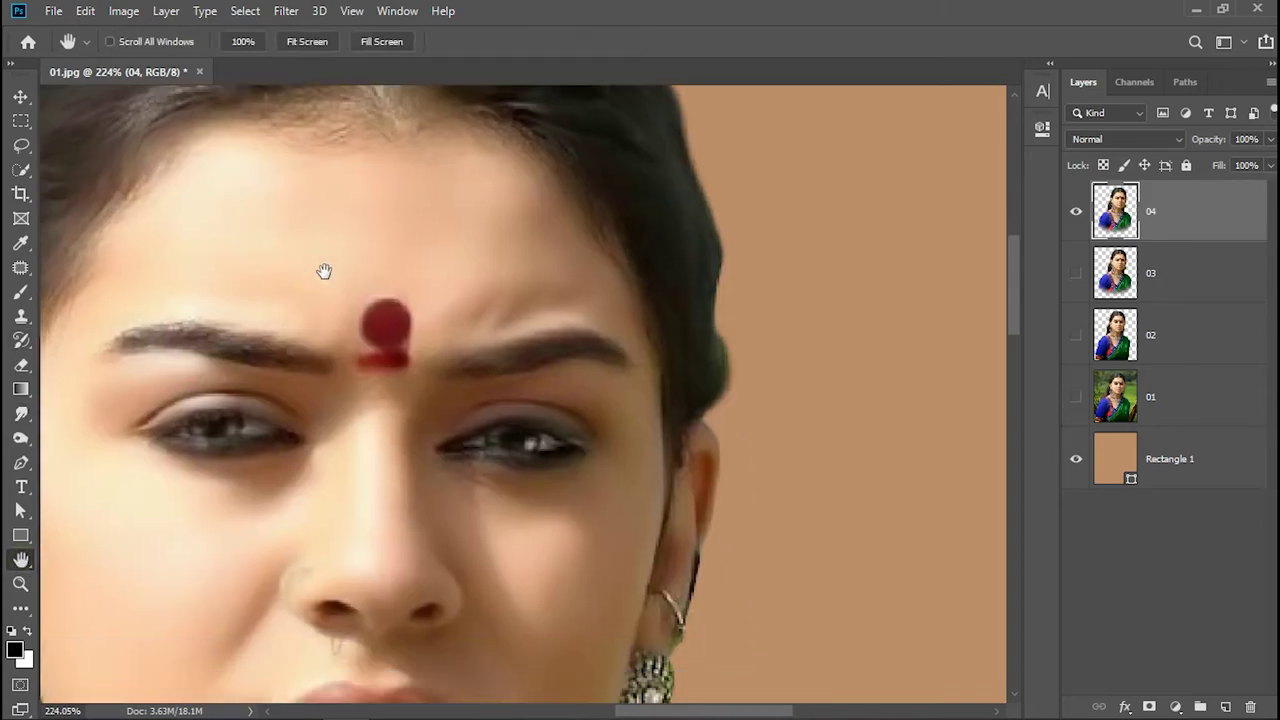
pyautogui.moveTo(610, 700); pyautogui.dragTo(575, 483)
pyautogui.moveTo(629, 550); pyautogui.dragTo(668, 200)
pyautogui.moveTo(534, 600); pyautogui.dragTo(534, 409)
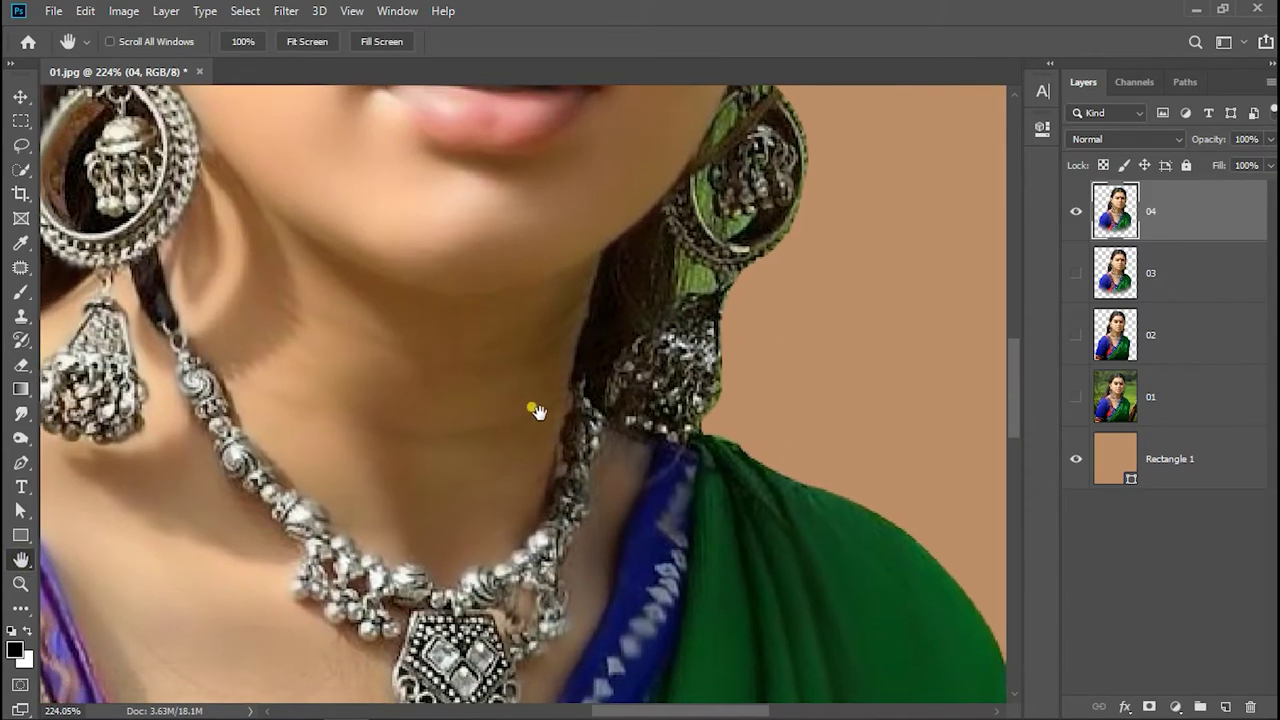
pyautogui.moveTo(150, 120); pyautogui.dragTo(349, 303)
pyautogui.moveTo(335, 180); pyautogui.dragTo(330, 400)
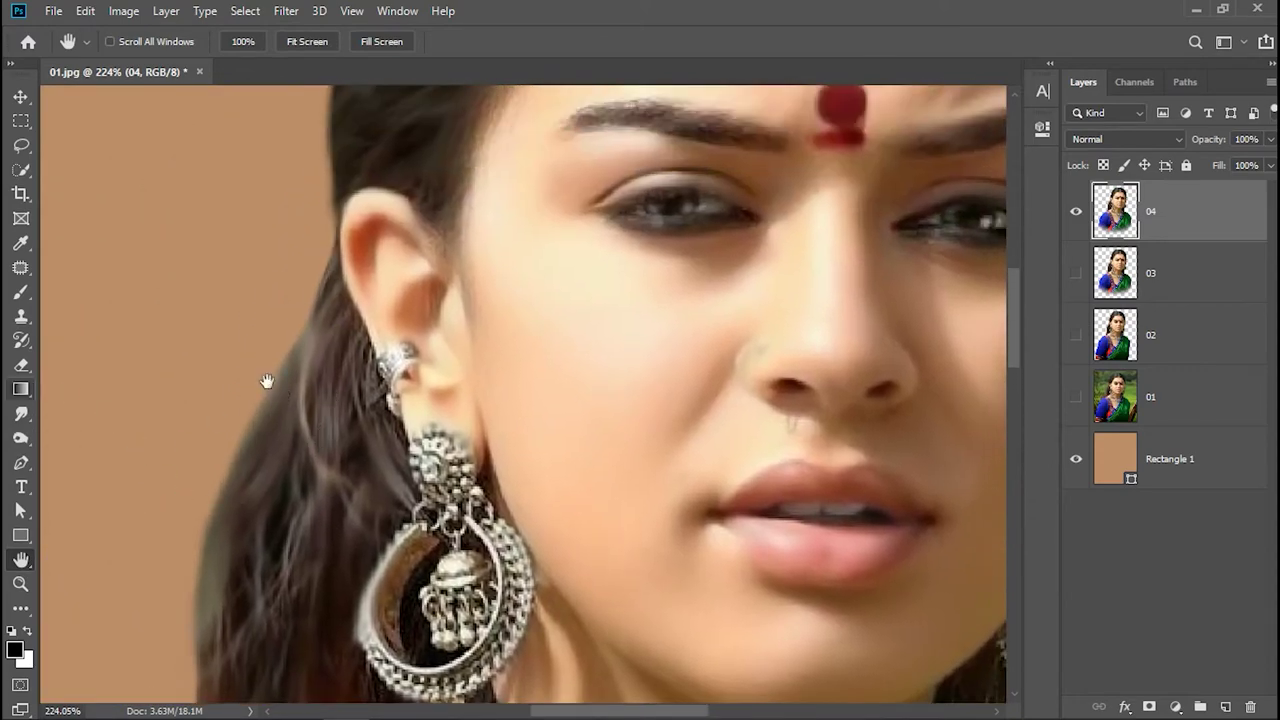
pyautogui.click(307, 45)
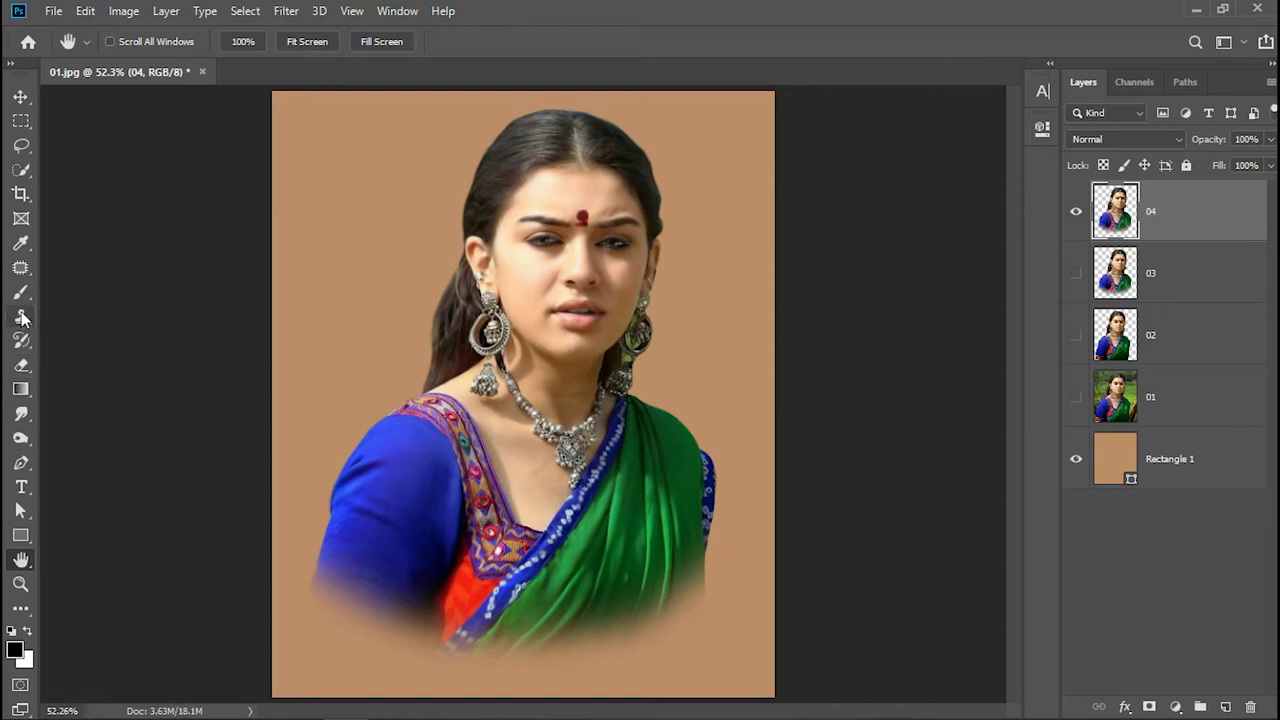
# Add a new empty layer named Hair above layer 04 and select the plain Brush tool.
pyautogui.click(1225, 707)
pyautogui.write('Hair')
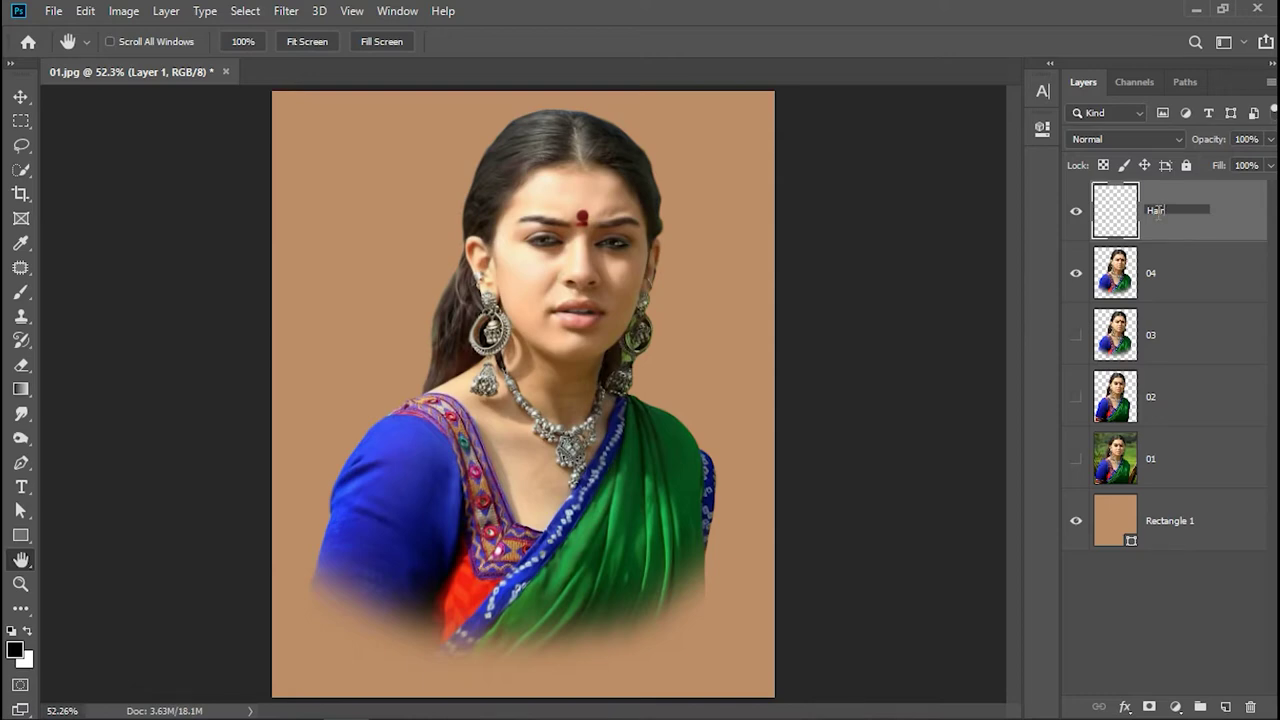
pyautogui.press('Return')
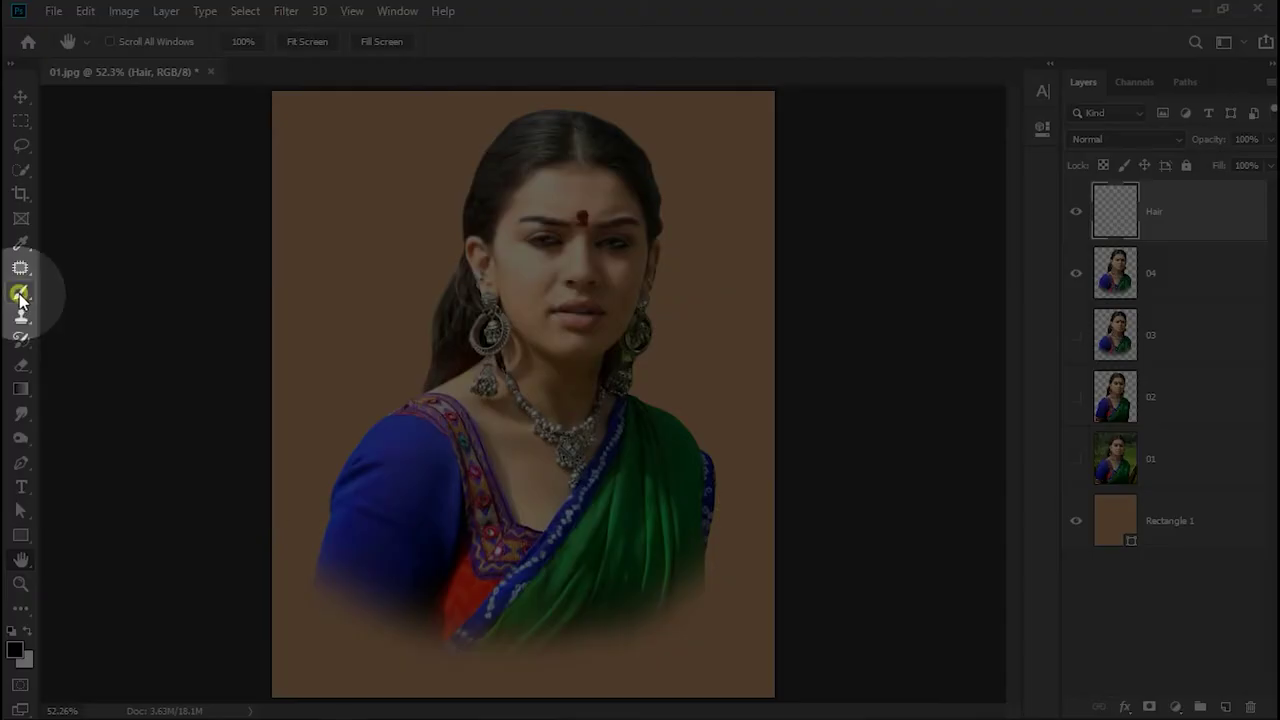
pyautogui.click(21, 294)
pyautogui.click(72, 296)
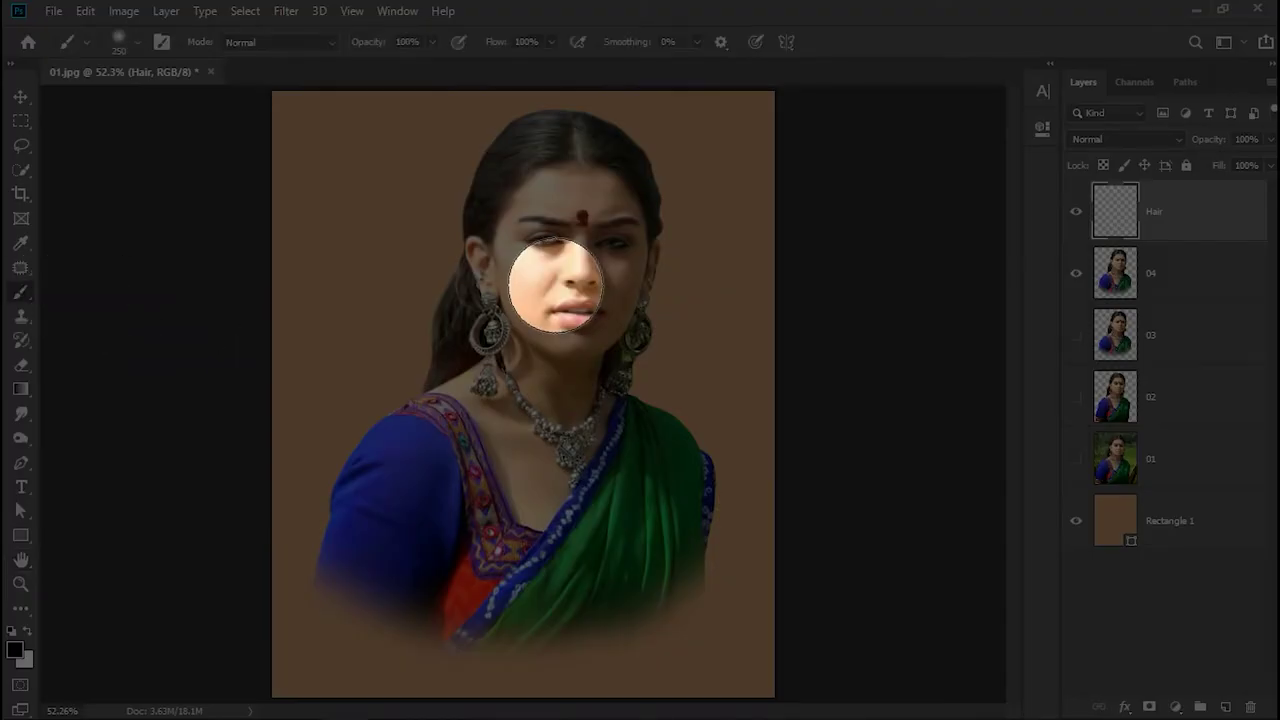
# Zoom in on the forehead and pan to show more of the hairline above it.
pyautogui.click(21, 584)
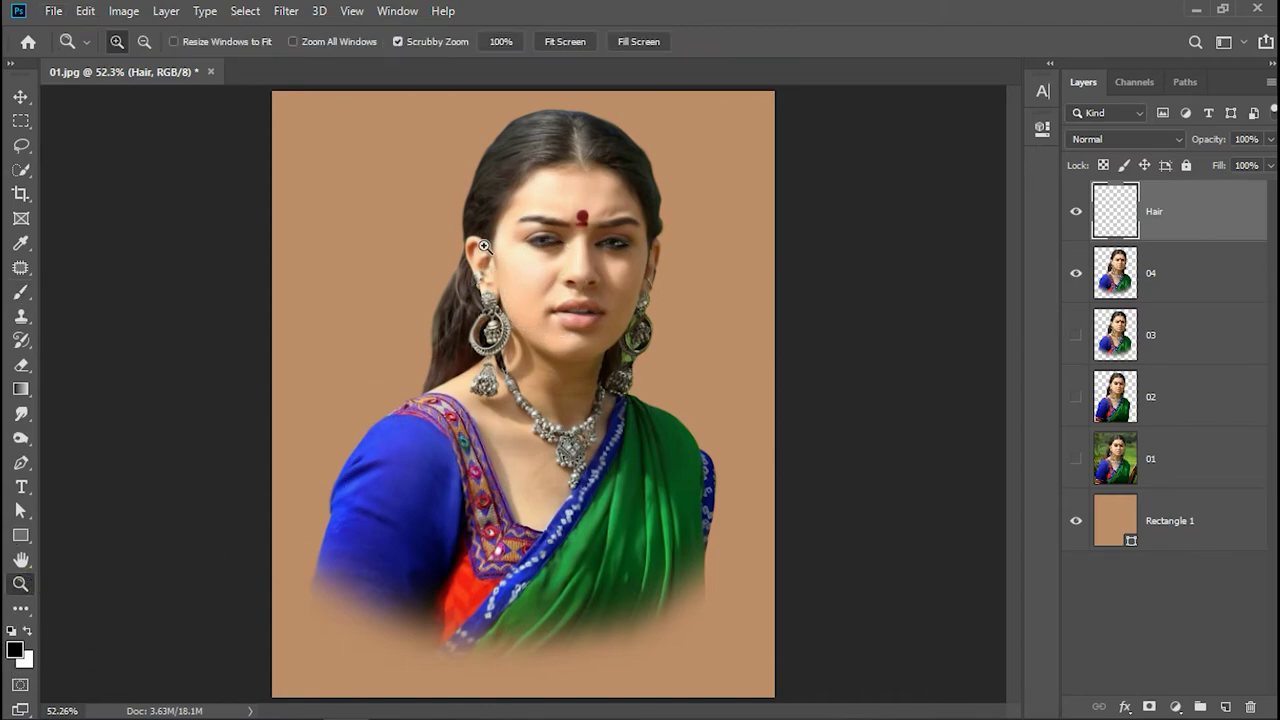
pyautogui.moveTo(535, 132); pyautogui.dragTo(640, 131)
pyautogui.press('space')
pyautogui.moveTo(618, 357); pyautogui.dragTo(711, 435)
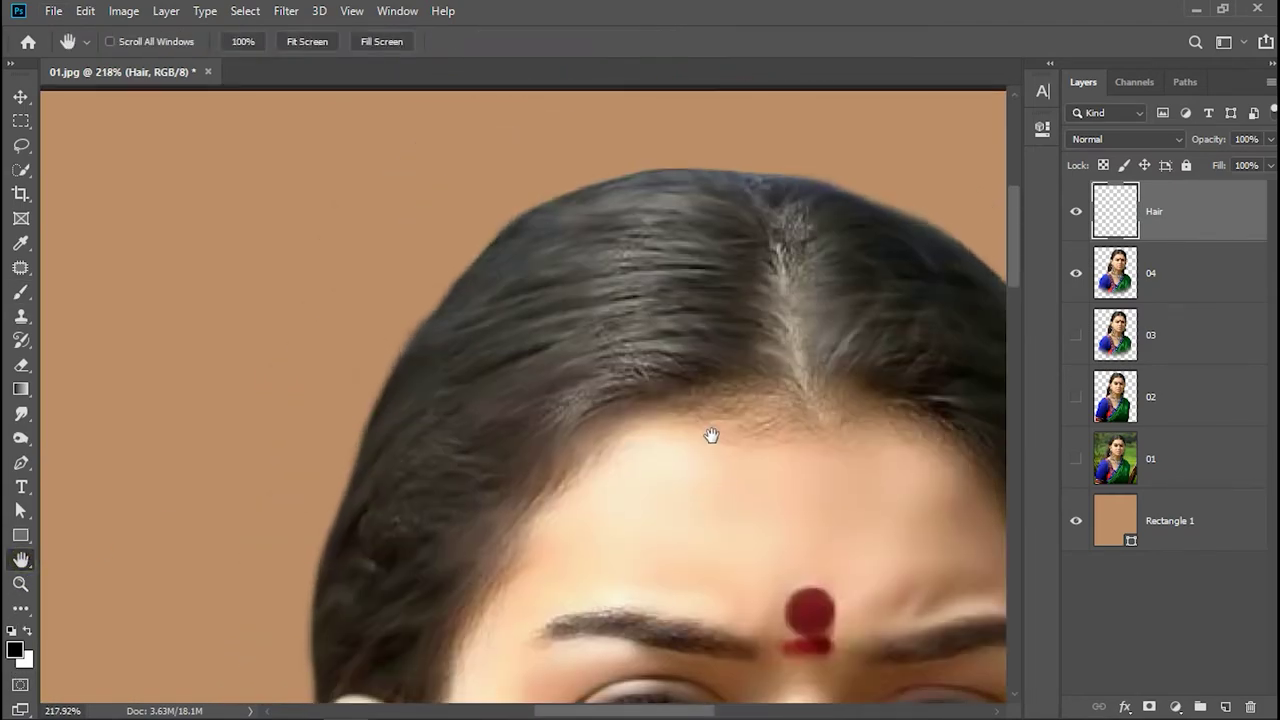
pyautogui.click(21, 292)
# Choose the Hair 02 brush preset and reduce its size to 37 px.
pyautogui.rightClick(608, 245)
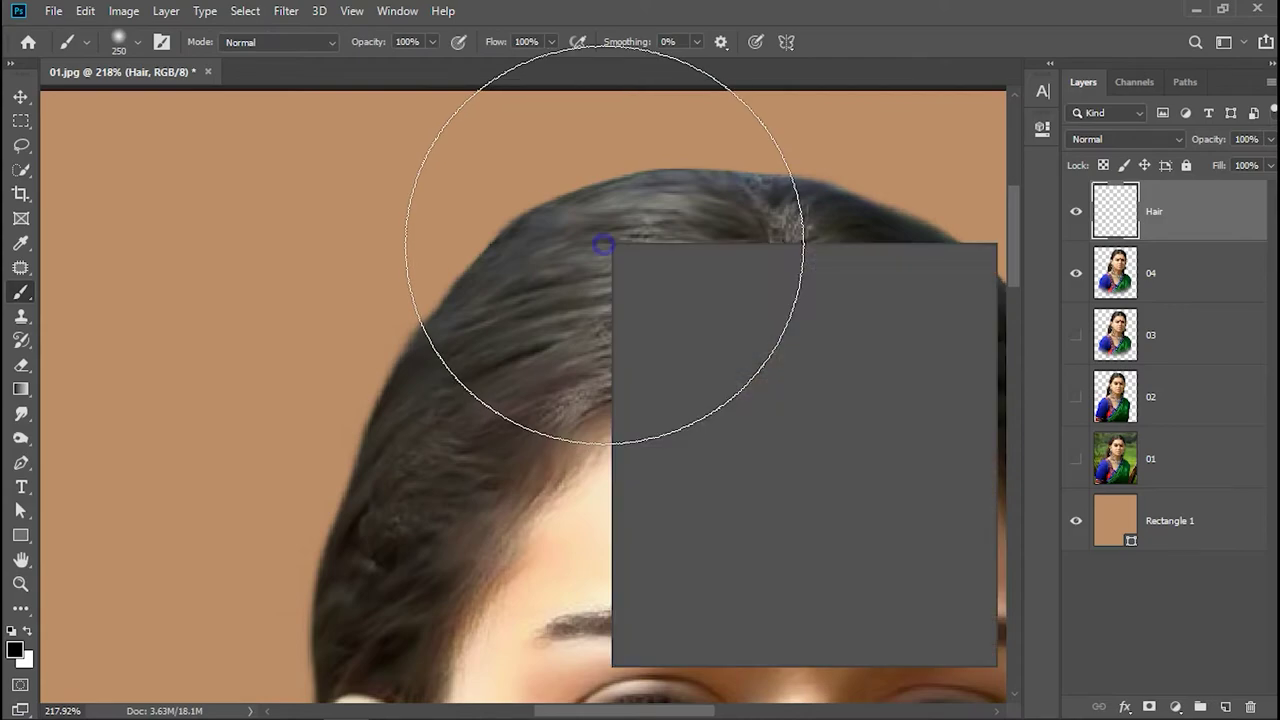
pyautogui.moveTo(948, 467); pyautogui.dragTo(958, 605)
pyautogui.click(822, 567)
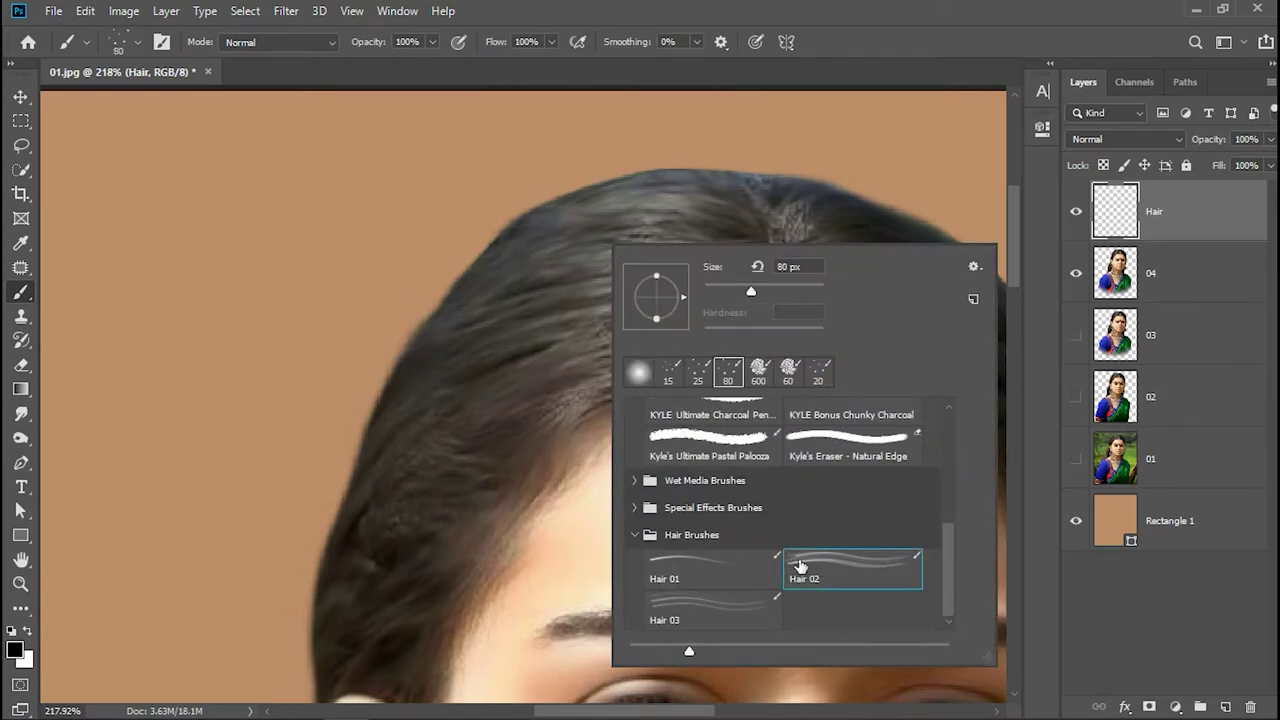
pyautogui.press('Return')
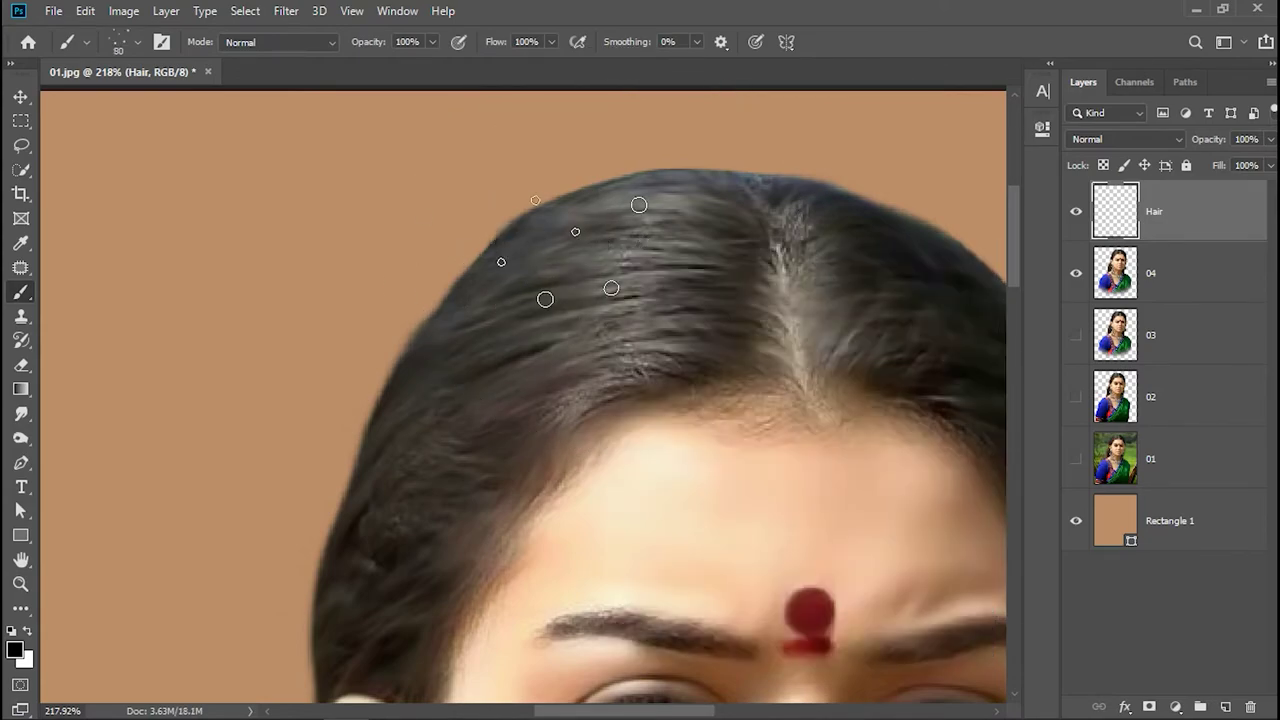
pyautogui.rightClick(503, 211)
pyautogui.moveTo(640, 262); pyautogui.dragTo(625, 262)
pyautogui.press('Return')
# Undo a test strand and resize the Hair 02 brush to about 14 px.
pyautogui.moveTo(452, 272); pyautogui.dragTo(376, 390)
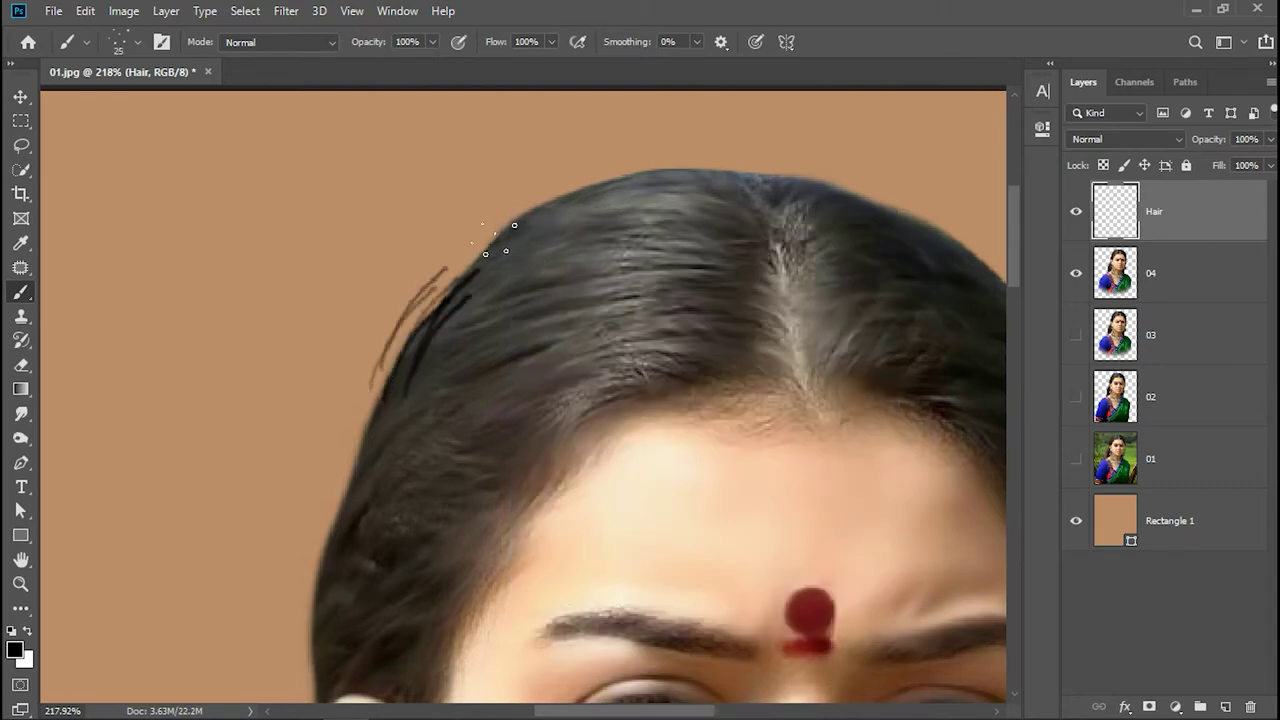
pyautogui.hotkey('ctrl', 'z')
pyautogui.rightClick(496, 238)
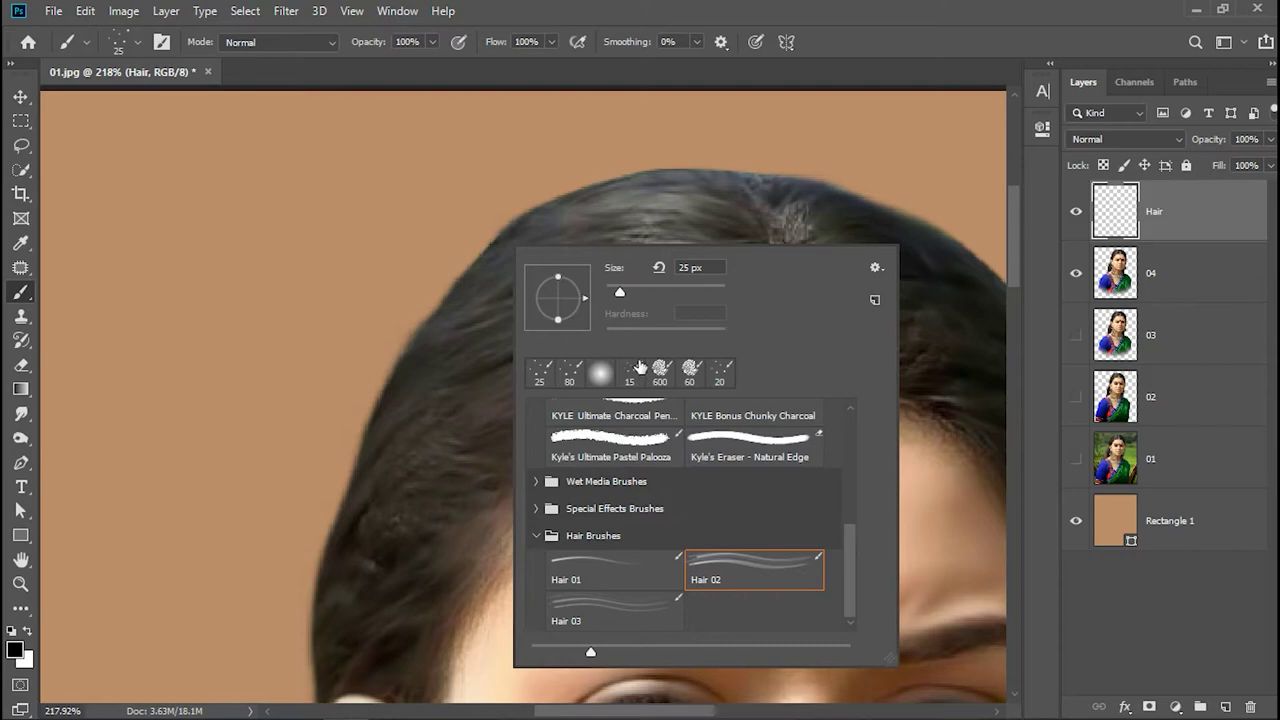
pyautogui.rightClick(506, 257)
pyautogui.moveTo(613, 305); pyautogui.dragTo(643, 303)
pyautogui.rightClick(532, 257)
pyautogui.press('Return')
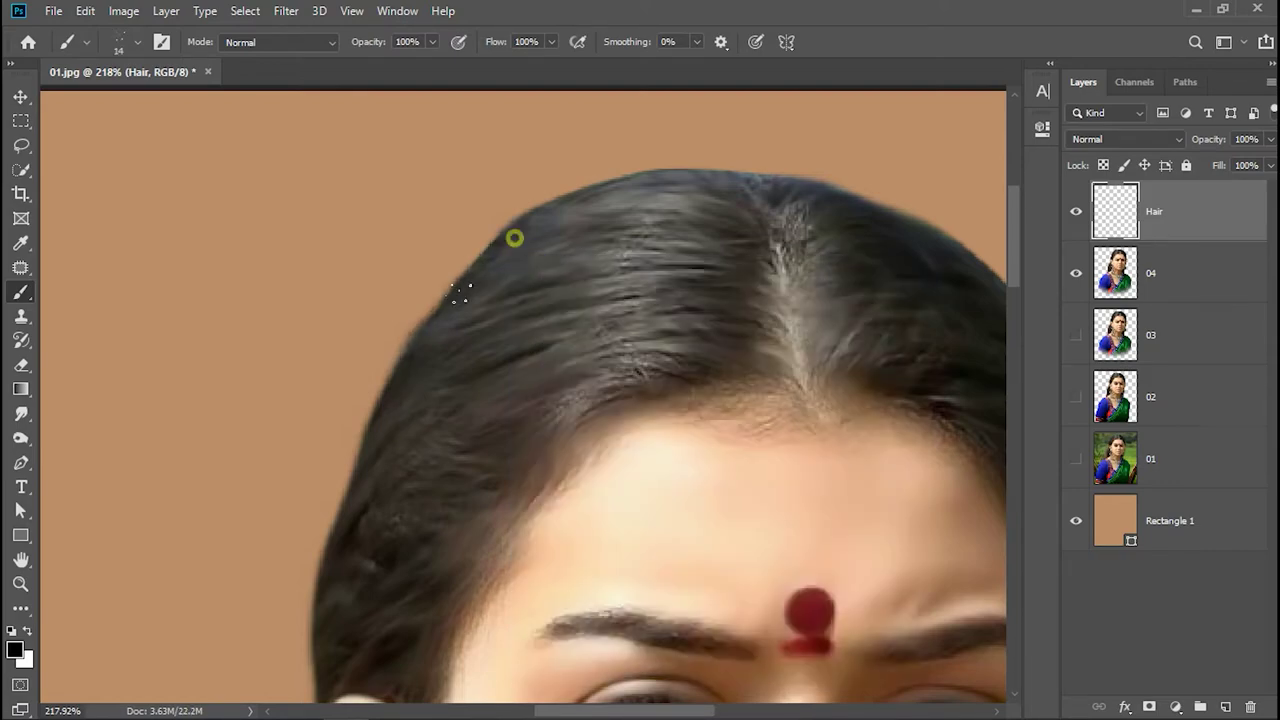
# Paint thin hair strands down the left hair edge and along the top.
pyautogui.moveTo(514, 237); pyautogui.dragTo(410, 405)
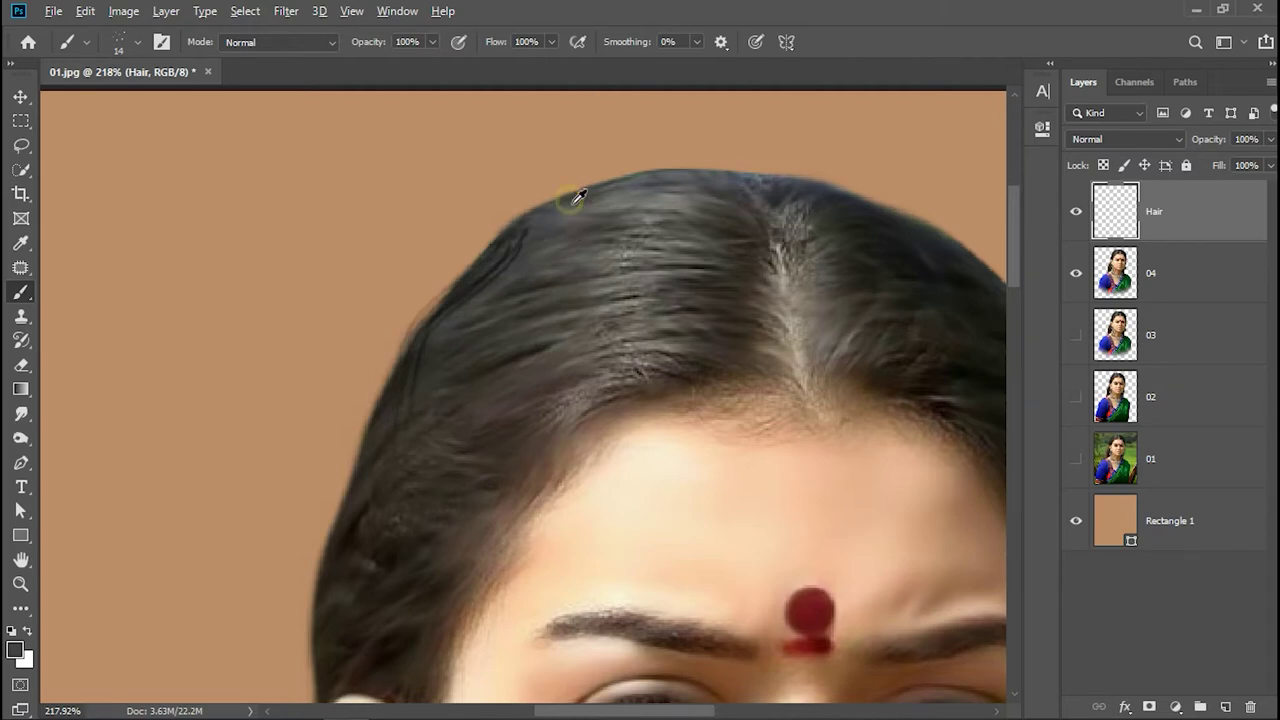
pyautogui.moveTo(536, 229); pyautogui.dragTo(351, 424)
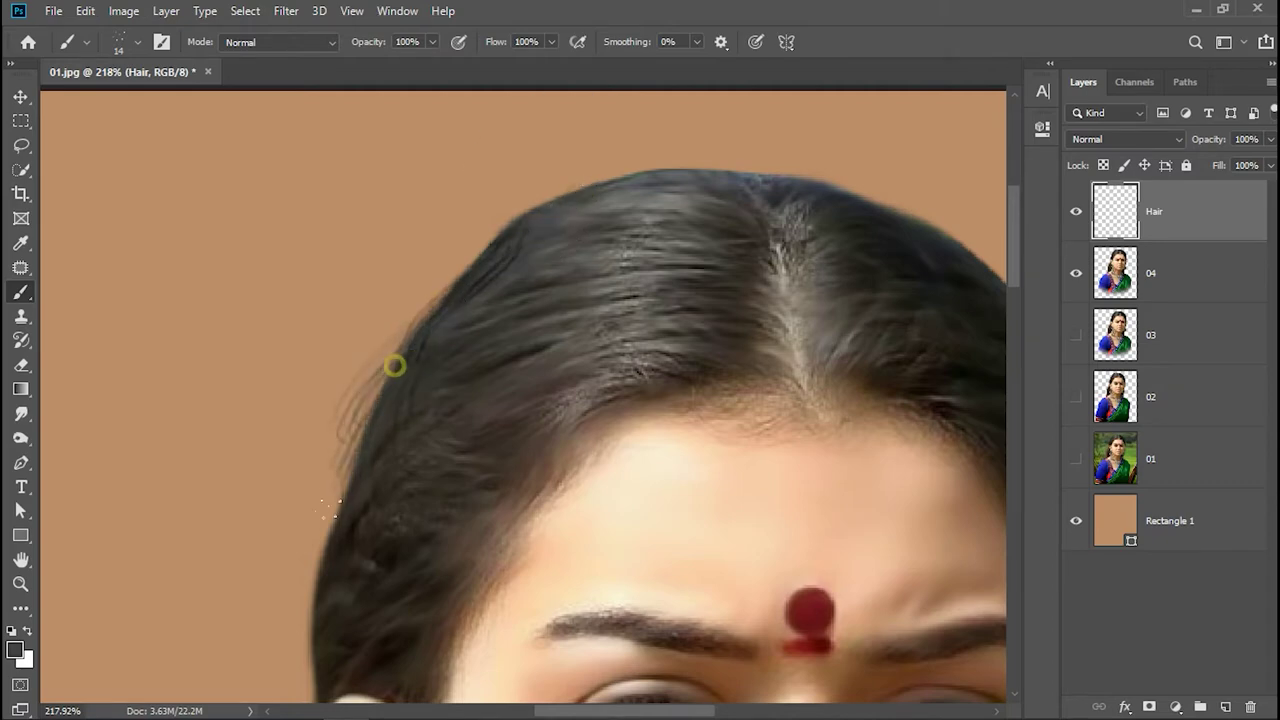
pyautogui.moveTo(394, 363); pyautogui.dragTo(305, 670)
pyautogui.moveTo(750, 167); pyautogui.dragTo(556, 192)
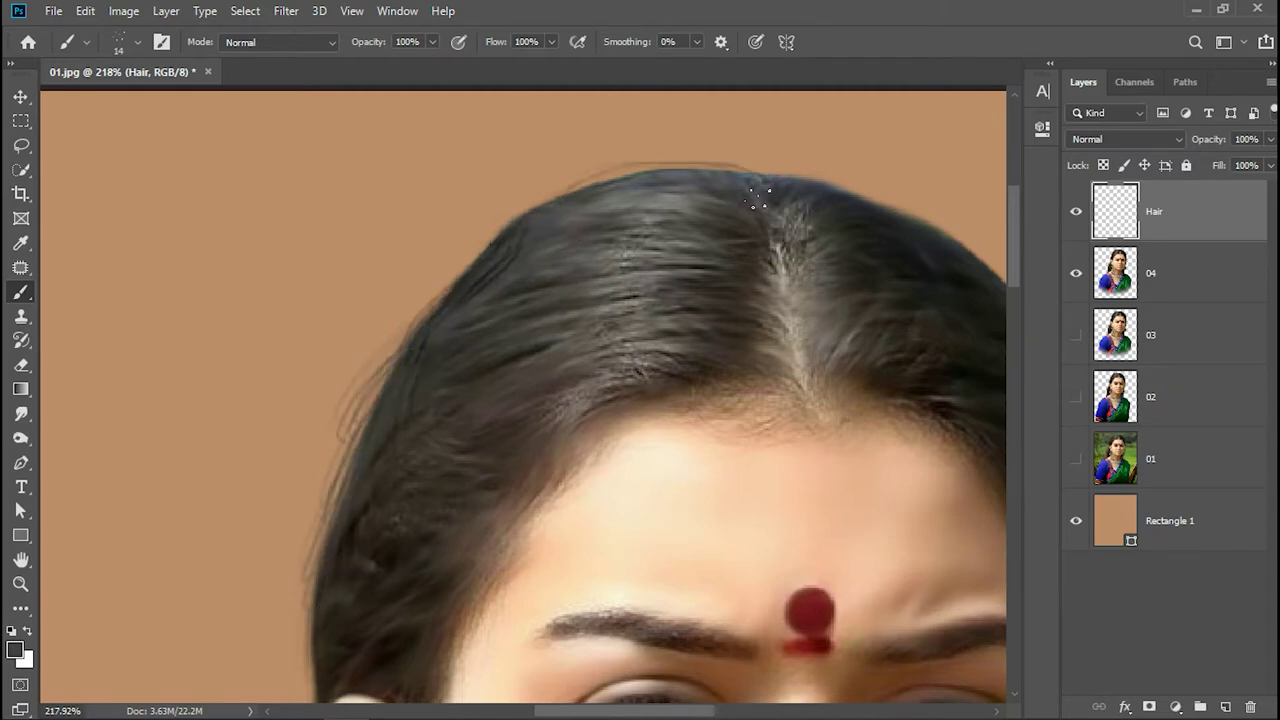
pyautogui.moveTo(681, 174); pyautogui.dragTo(450, 244)
pyautogui.moveTo(532, 210); pyautogui.dragTo(415, 312)
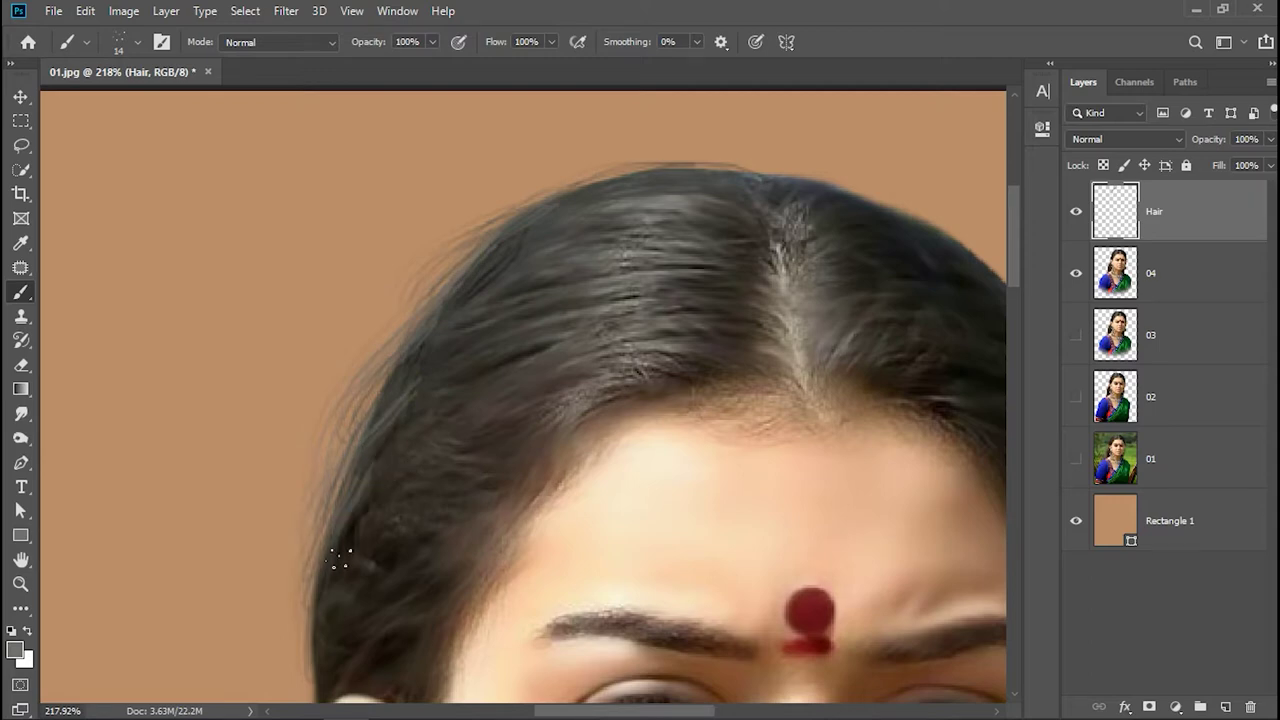
pyautogui.moveTo(340, 557); pyautogui.dragTo(335, 658)
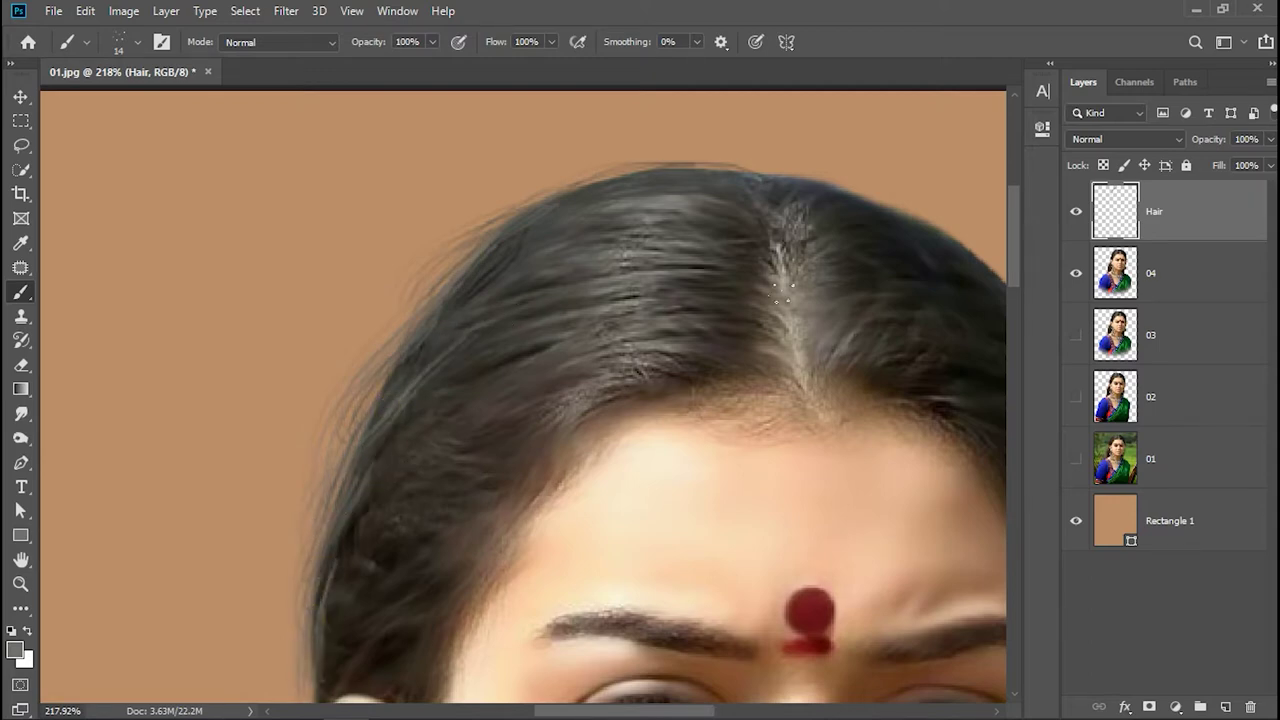
# Paint light strands across the crown and down the right hair edge, undoing a temple stroke.
pyautogui.moveTo(743, 300); pyautogui.dragTo(585, 273)
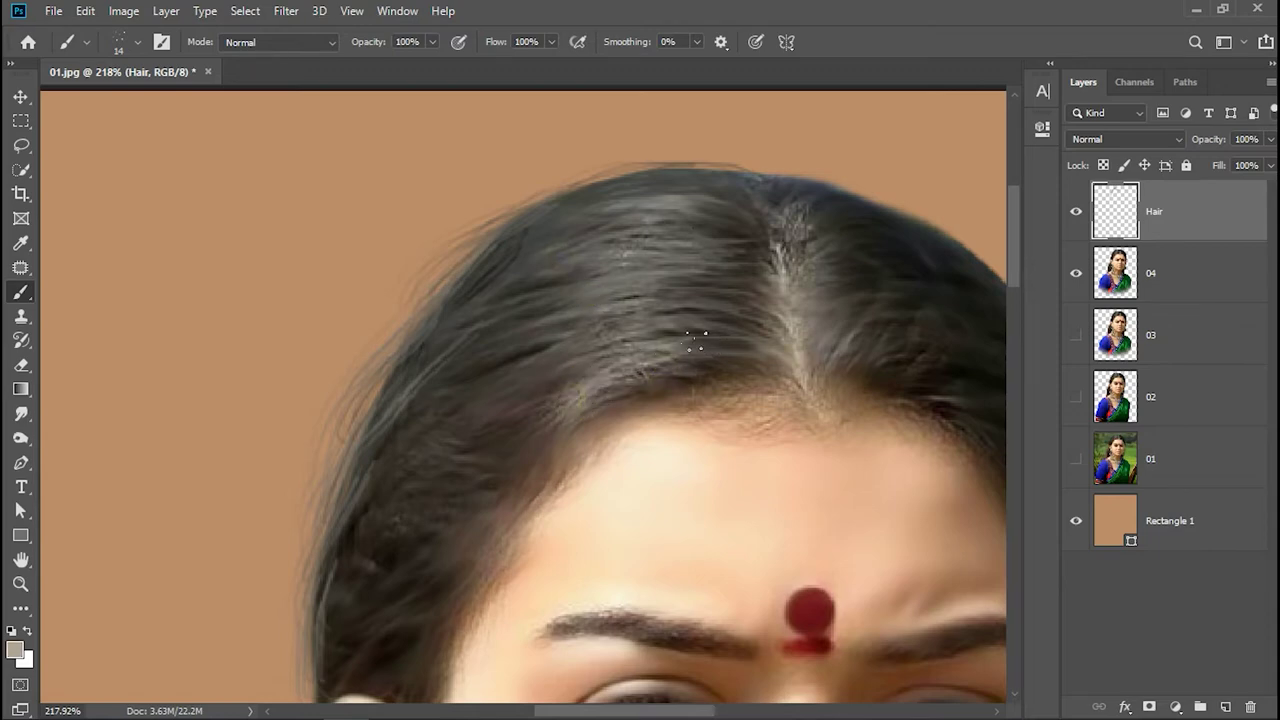
pyautogui.moveTo(665, 345); pyautogui.dragTo(640, 300)
pyautogui.moveTo(670, 232); pyautogui.dragTo(662, 218)
pyautogui.moveTo(758, 364); pyautogui.dragTo(500, 295)
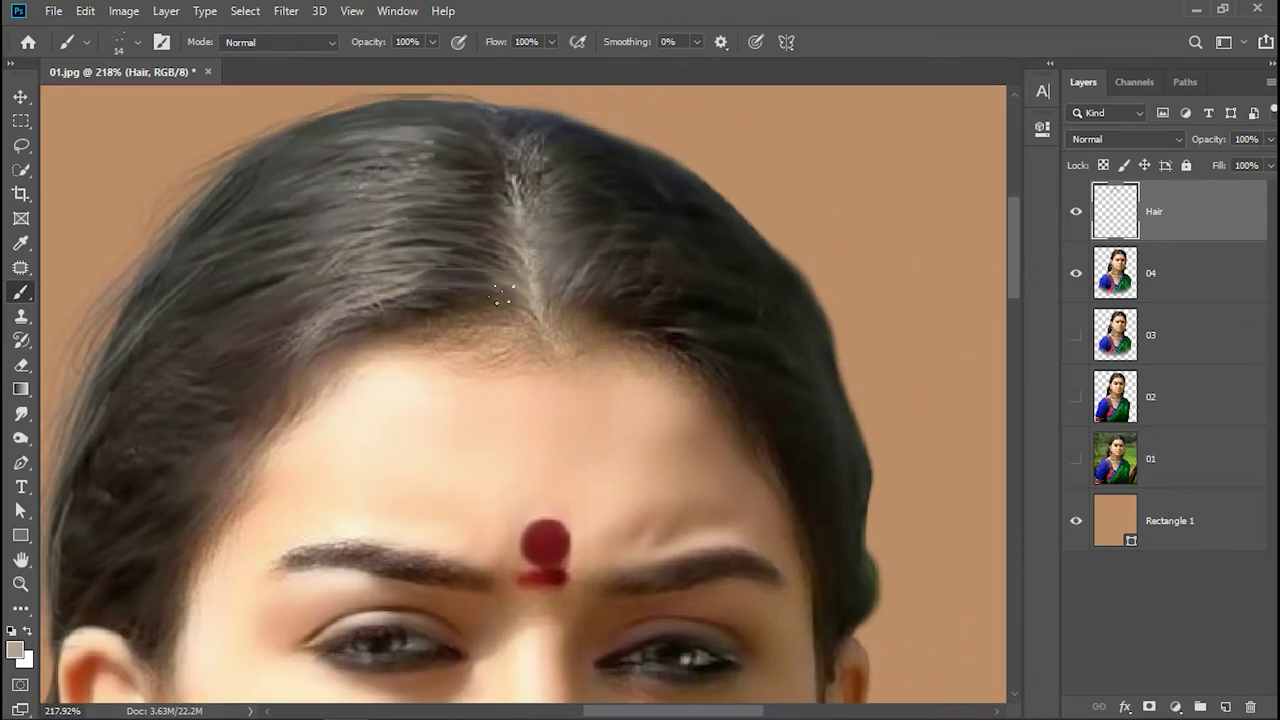
pyautogui.moveTo(715, 256); pyautogui.dragTo(615, 278)
pyautogui.moveTo(718, 228); pyautogui.dragTo(600, 268)
pyautogui.moveTo(660, 198); pyautogui.dragTo(605, 244)
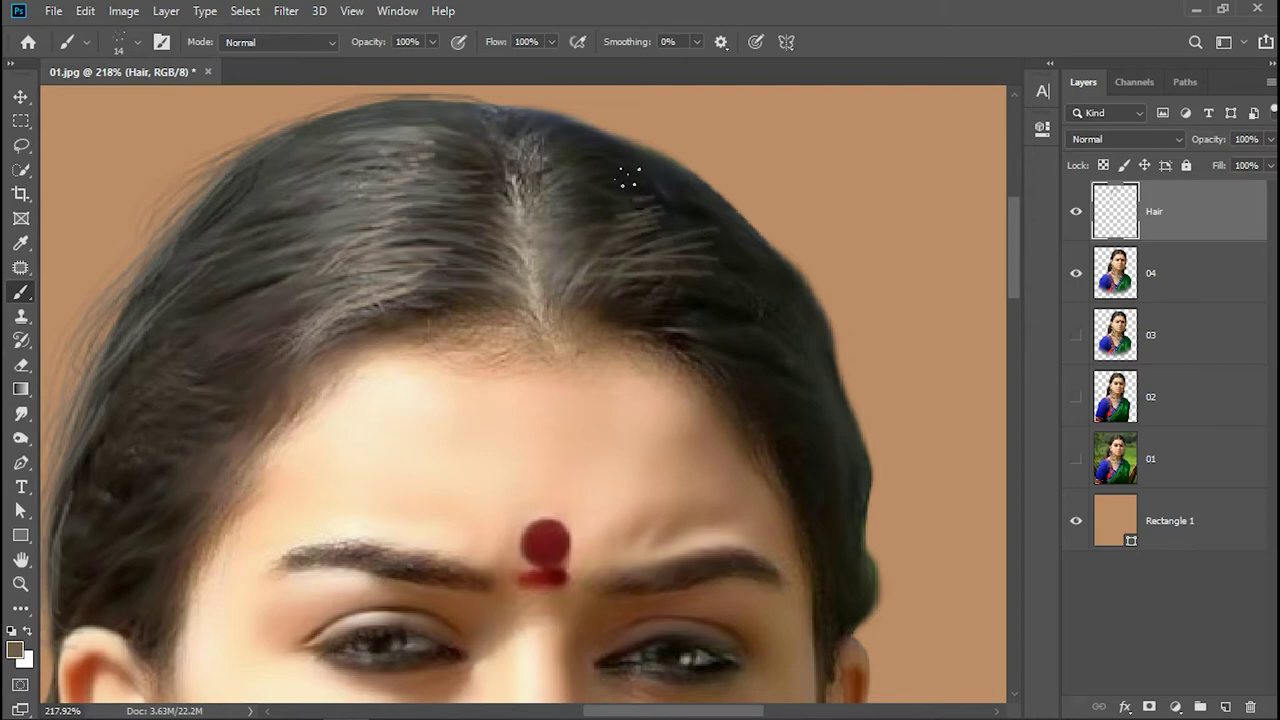
pyautogui.moveTo(720, 310); pyautogui.dragTo(786, 393)
pyautogui.hotkey('ctrl', 'z')
pyautogui.moveTo(549, 134); pyautogui.dragTo(745, 222)
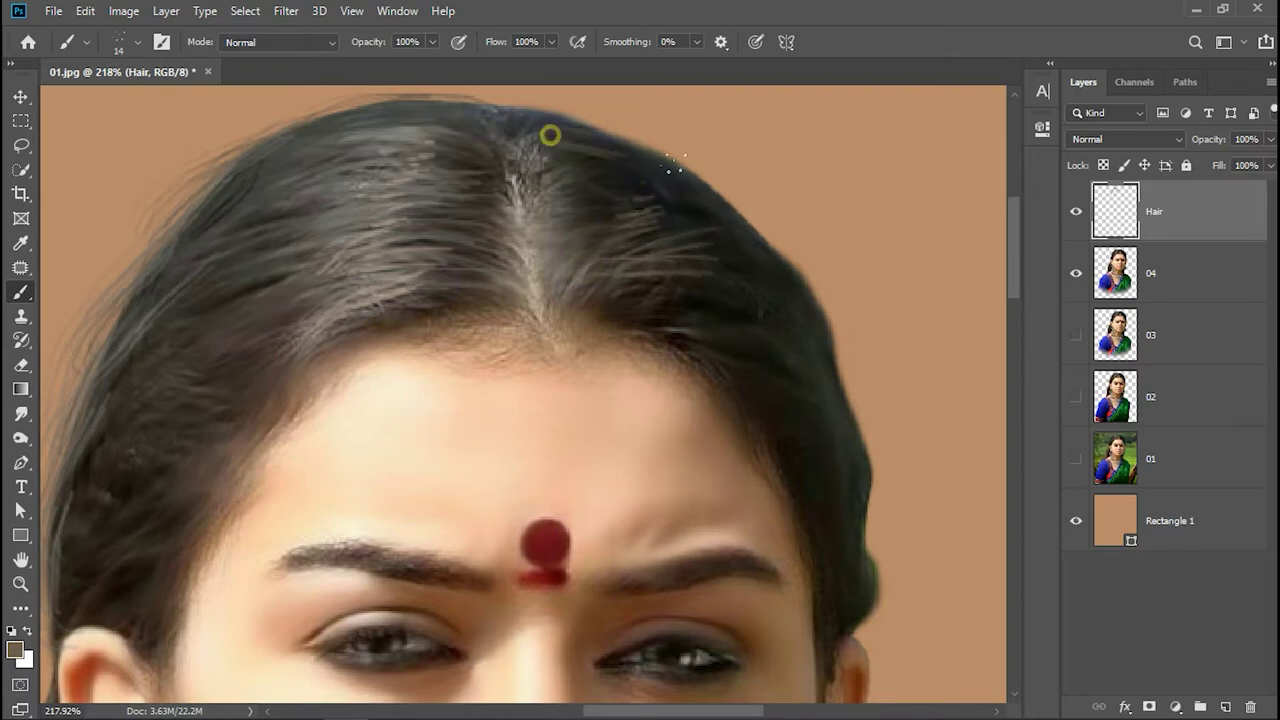
pyautogui.moveTo(800, 270); pyautogui.dragTo(868, 630)
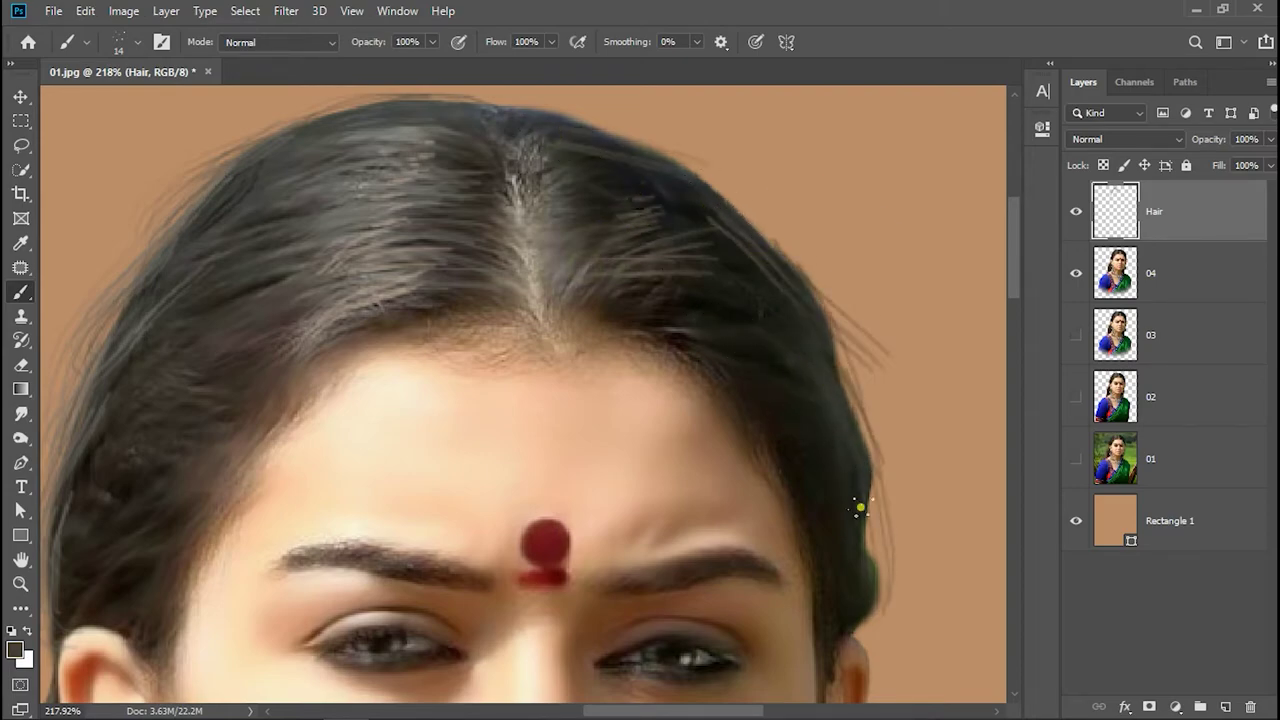
# Fit the image, then zoom into the forehead and pan down to the lips and earrings.
pyautogui.moveTo(552, 382)
pyautogui.mouseDown()
pyautogui.moveTo(823, 344)
pyautogui.moveTo(593, 279)
pyautogui.mouseUp()
pyautogui.hotkey('ctrl', '0')
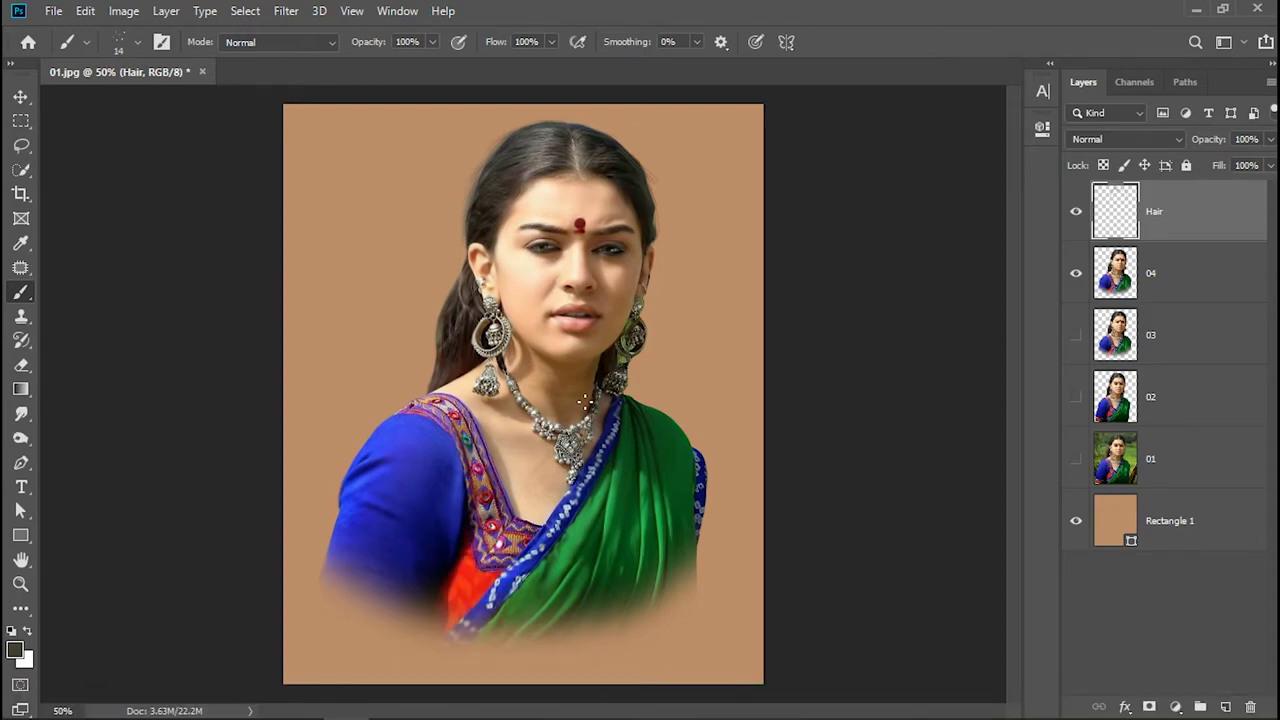
pyautogui.press('z')
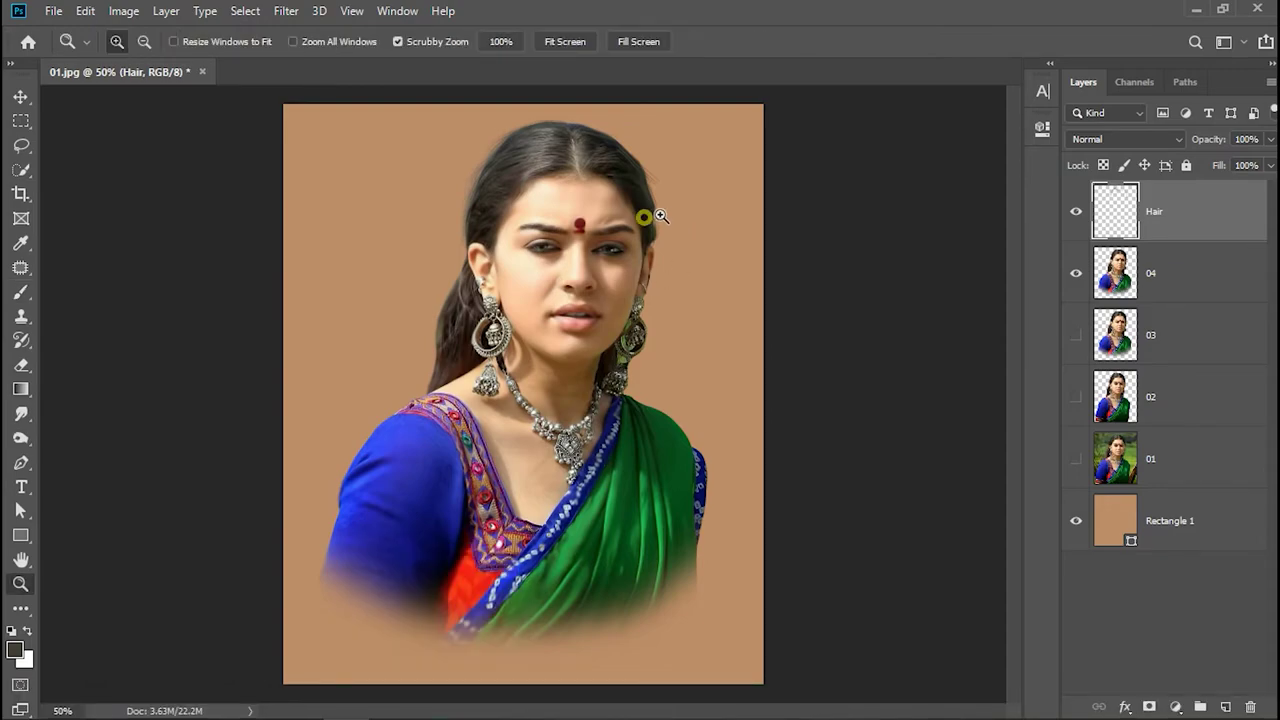
pyautogui.moveTo(645, 214); pyautogui.dragTo(694, 291)
pyautogui.click(18, 560)
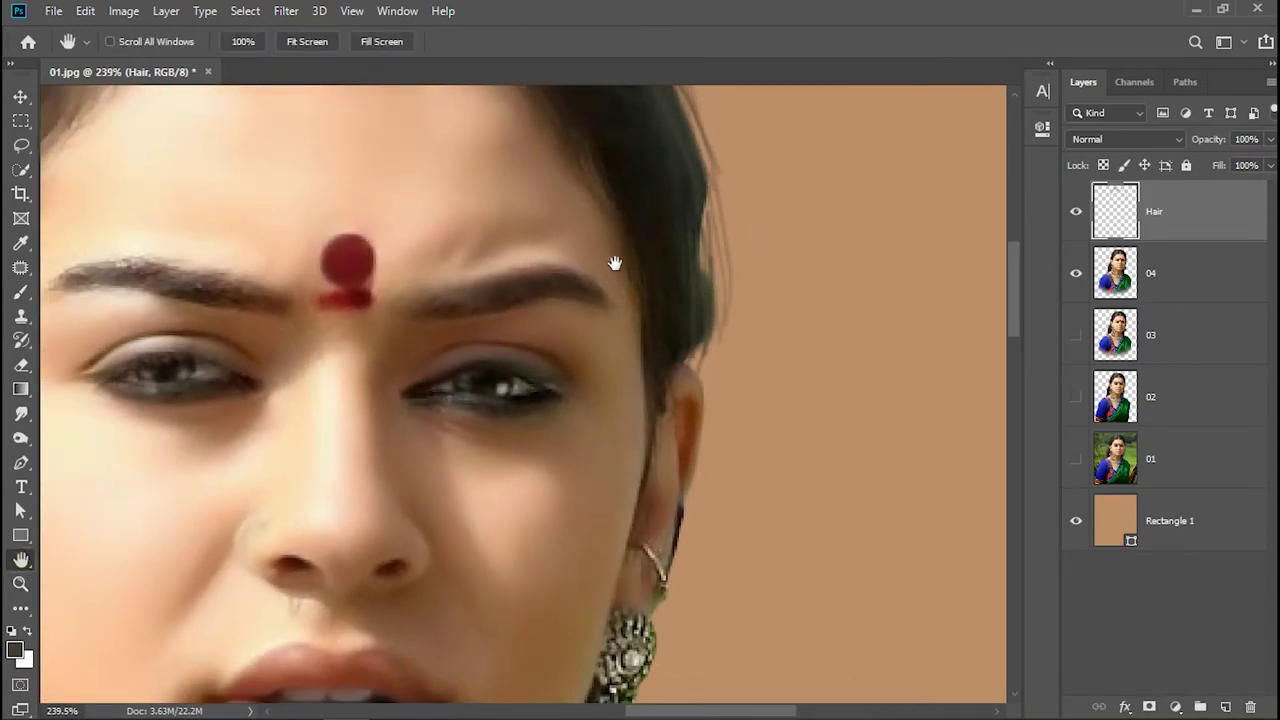
pyautogui.moveTo(614, 263)
pyautogui.mouseDown()
pyautogui.moveTo(654, 557)
pyautogui.moveTo(670, 331)
pyautogui.moveTo(1060, 366)
pyautogui.mouseUp()
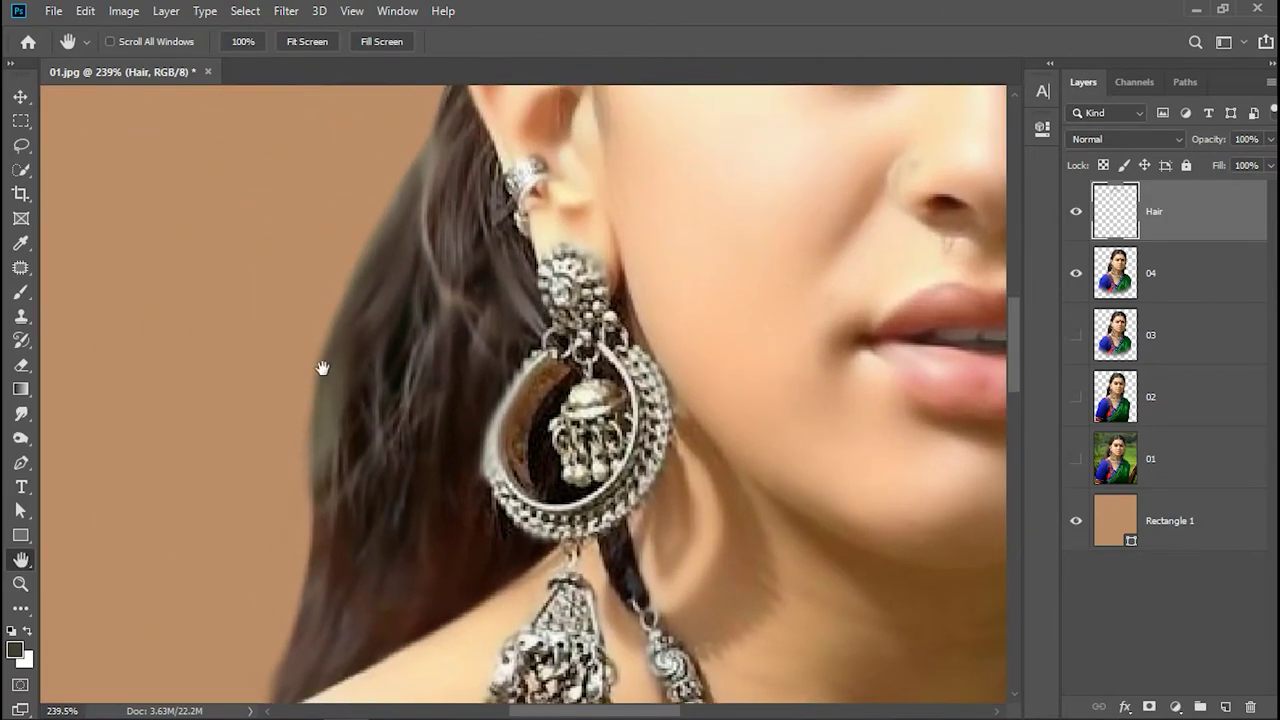
# Pan to the ear and paint thin dark strands along the hair edge beside it.
pyautogui.moveTo(323, 366); pyautogui.dragTo(363, 326)
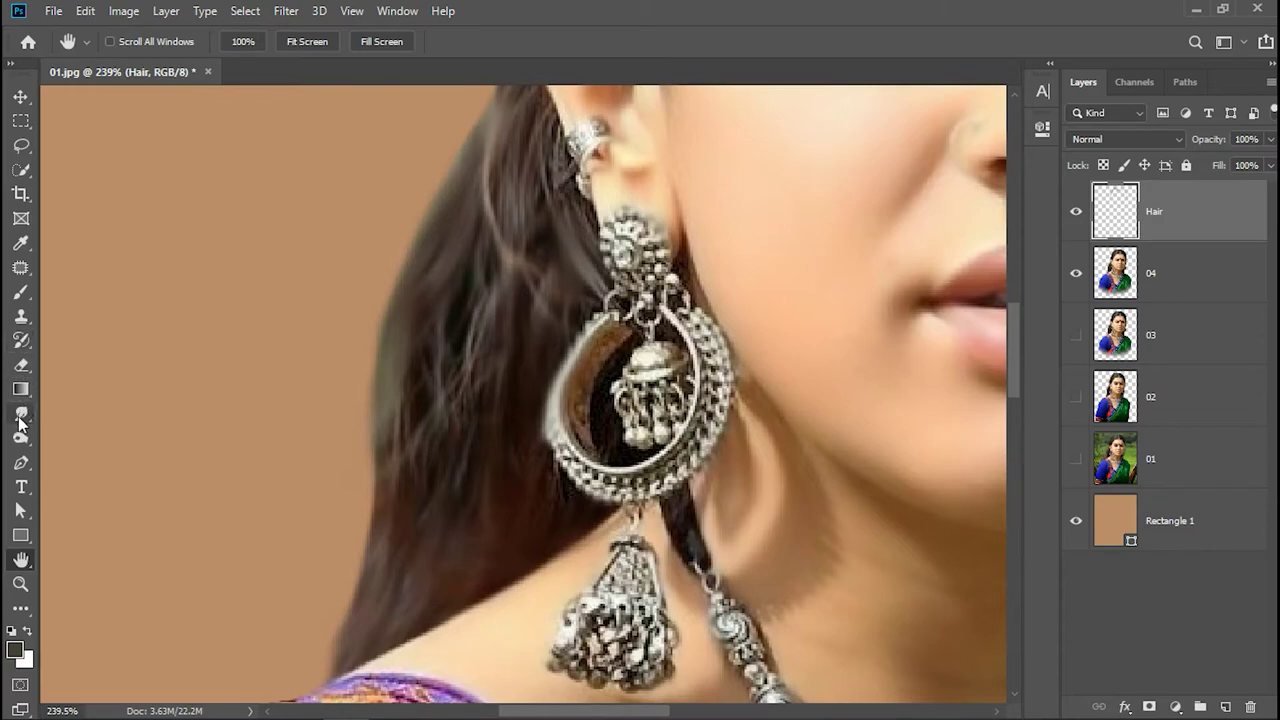
pyautogui.click(28, 292)
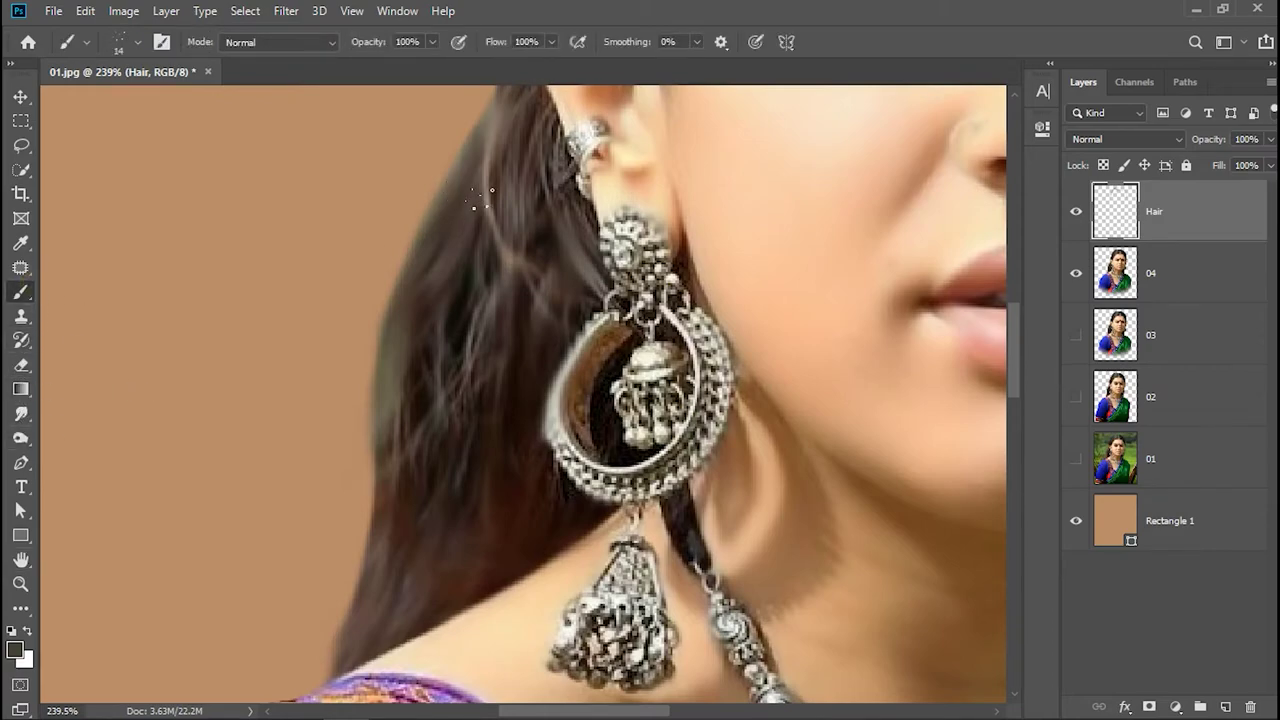
pyautogui.click(33, 560)
pyautogui.moveTo(520, 320); pyautogui.dragTo(557, 517)
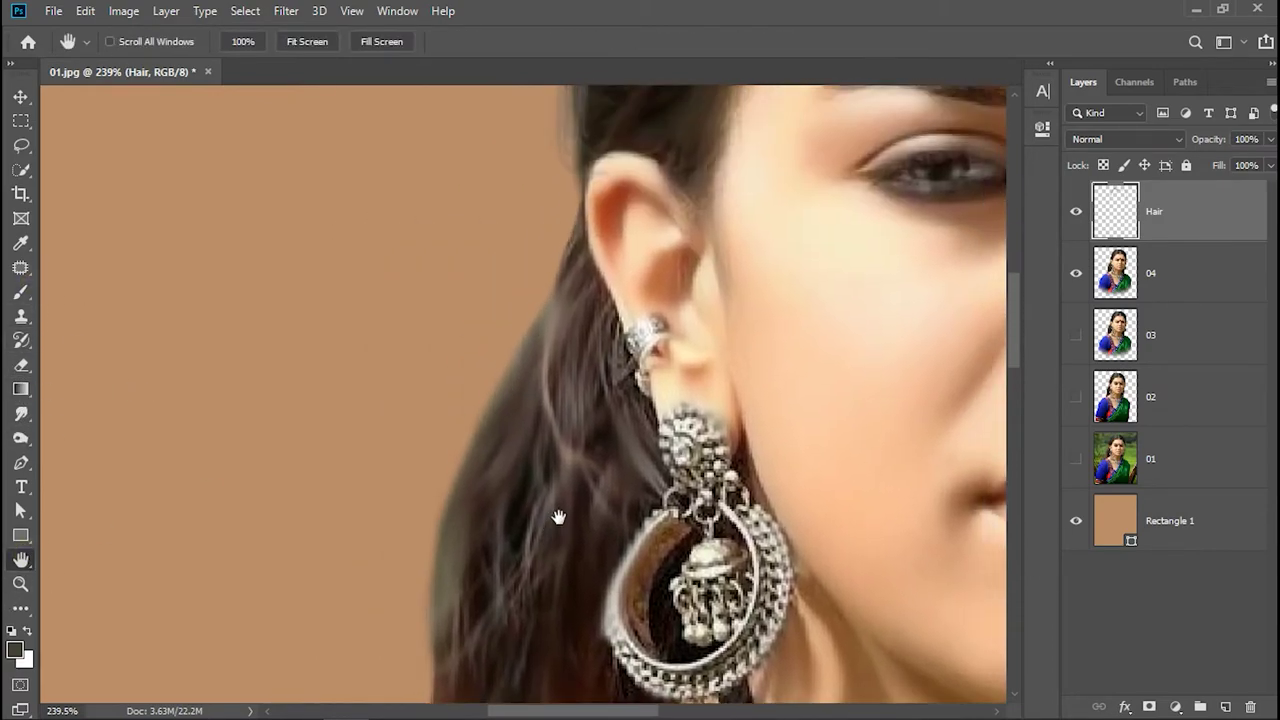
pyautogui.click(20, 295)
pyautogui.moveTo(578, 226)
pyautogui.mouseDown()
pyautogui.moveTo(440, 485)
pyautogui.moveTo(418, 612)
pyautogui.mouseUp()
pyautogui.moveTo(452, 500); pyautogui.dragTo(418, 612)
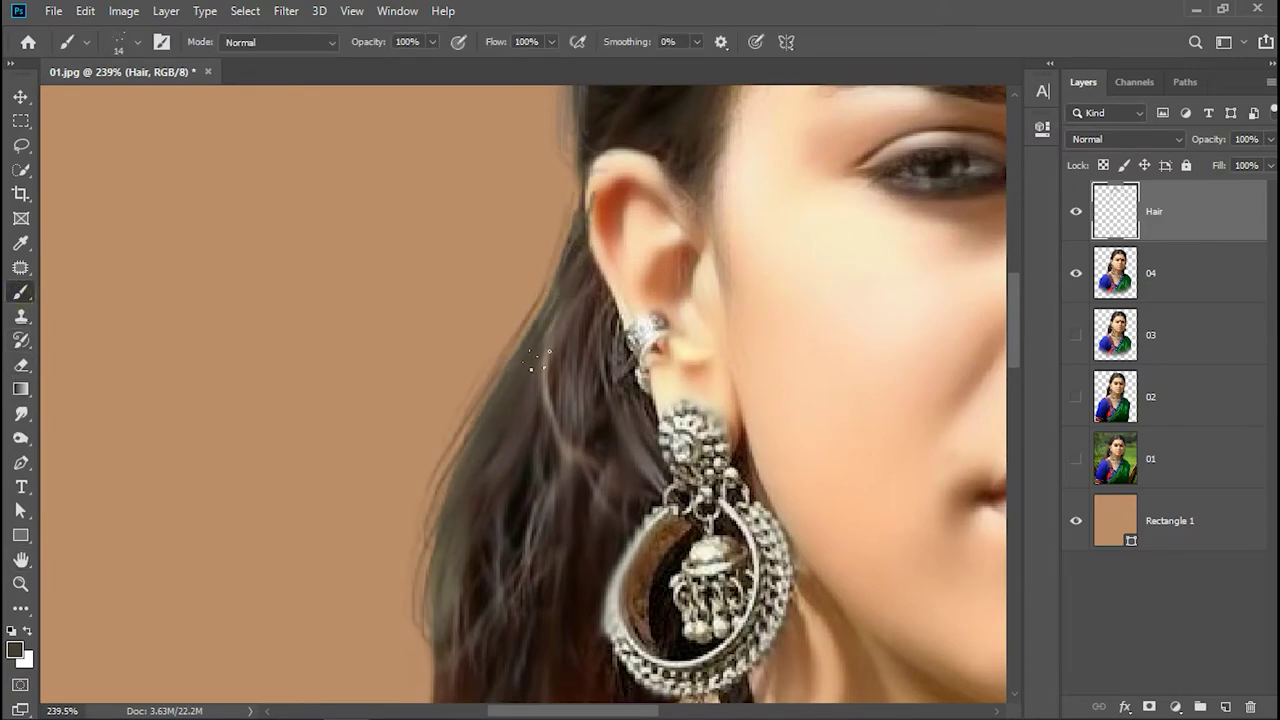
pyautogui.moveTo(533, 332); pyautogui.dragTo(412, 605)
pyautogui.moveTo(576, 242); pyautogui.dragTo(476, 350)
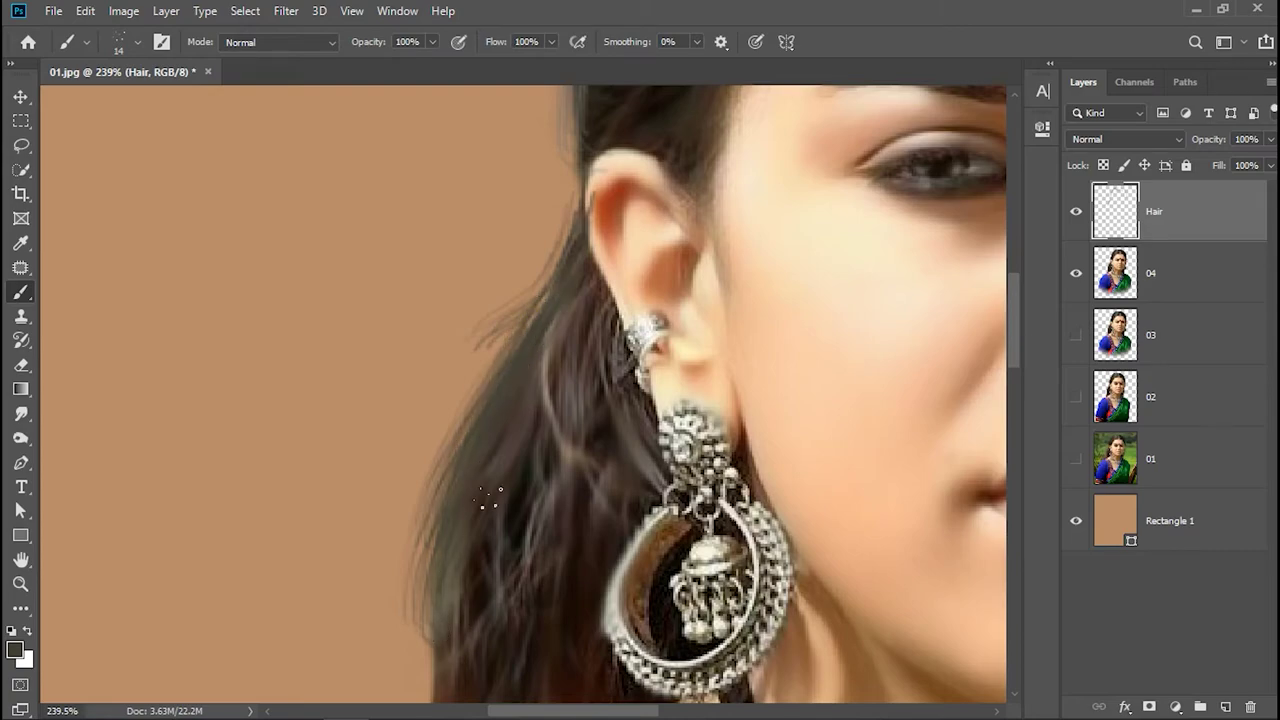
# Paint more dark strands along the left hair edge below the earring.
pyautogui.moveTo(508, 443); pyautogui.dragTo(518, 218)
pyautogui.moveTo(445, 370); pyautogui.dragTo(400, 570)
pyautogui.moveTo(445, 400); pyautogui.dragTo(385, 655)
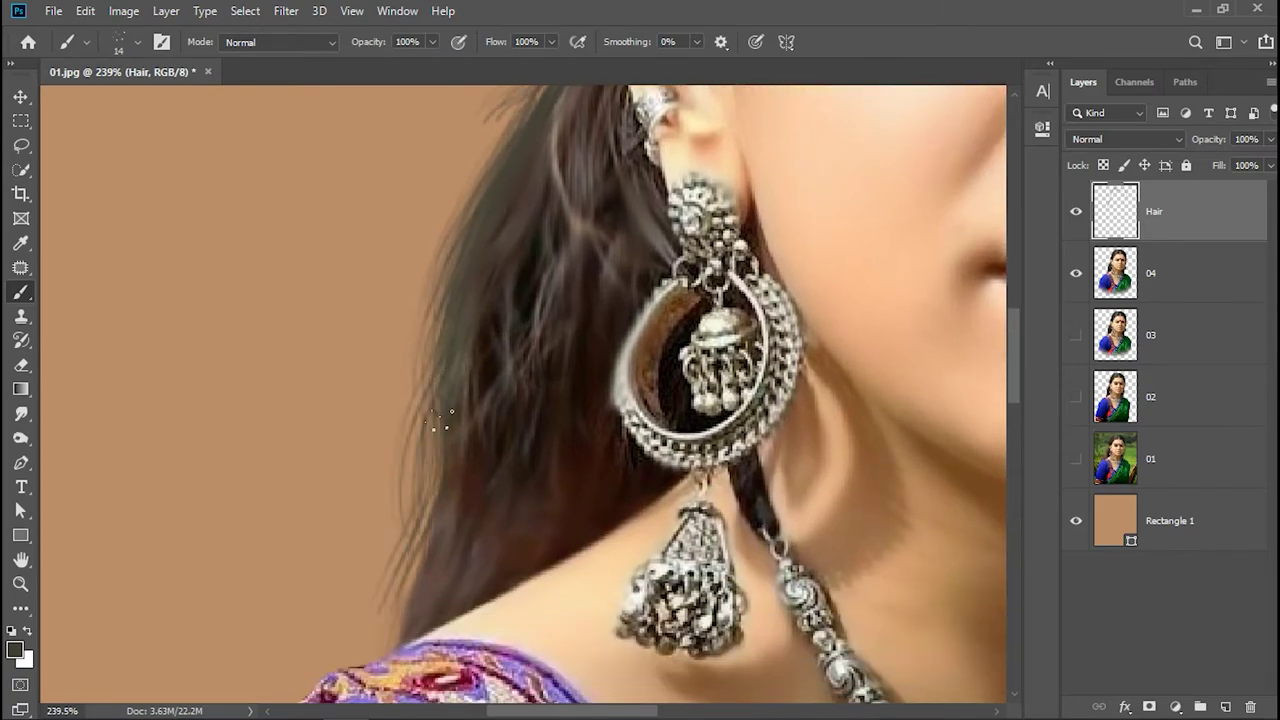
pyautogui.moveTo(430, 460); pyautogui.dragTo(352, 672)
pyautogui.moveTo(440, 365); pyautogui.dragTo(370, 608)
pyautogui.moveTo(430, 450); pyautogui.dragTo(285, 708)
pyautogui.moveTo(528, 312); pyautogui.dragTo(428, 627)
pyautogui.moveTo(513, 152)
pyautogui.mouseDown()
pyautogui.moveTo(448, 372)
pyautogui.moveTo(321, 642)
pyautogui.mouseUp()
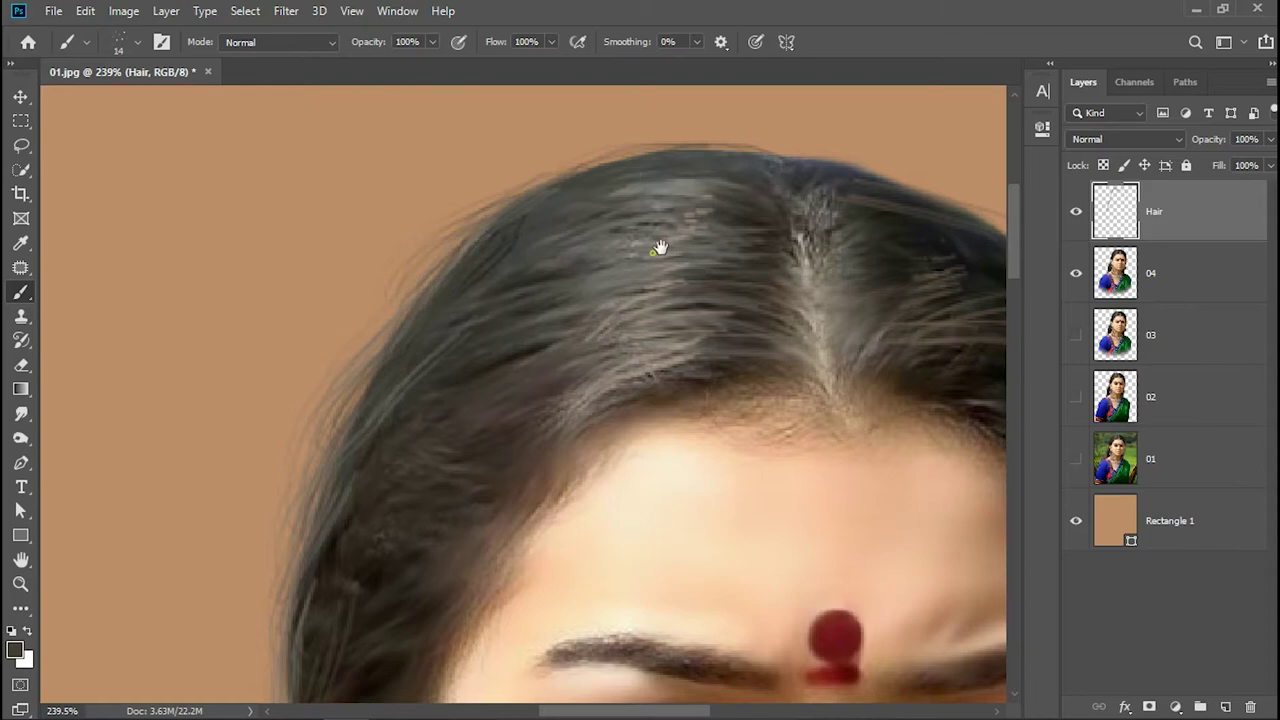
# Paint a stray strand near the top of the hair, redoing the first attempt.
pyautogui.moveTo(660, 247); pyautogui.dragTo(397, 287)
pyautogui.moveTo(586, 196); pyautogui.dragTo(700, 238)
pyautogui.hotkey('ctrl', 'z')
pyautogui.moveTo(540, 189); pyautogui.dragTo(652, 218)
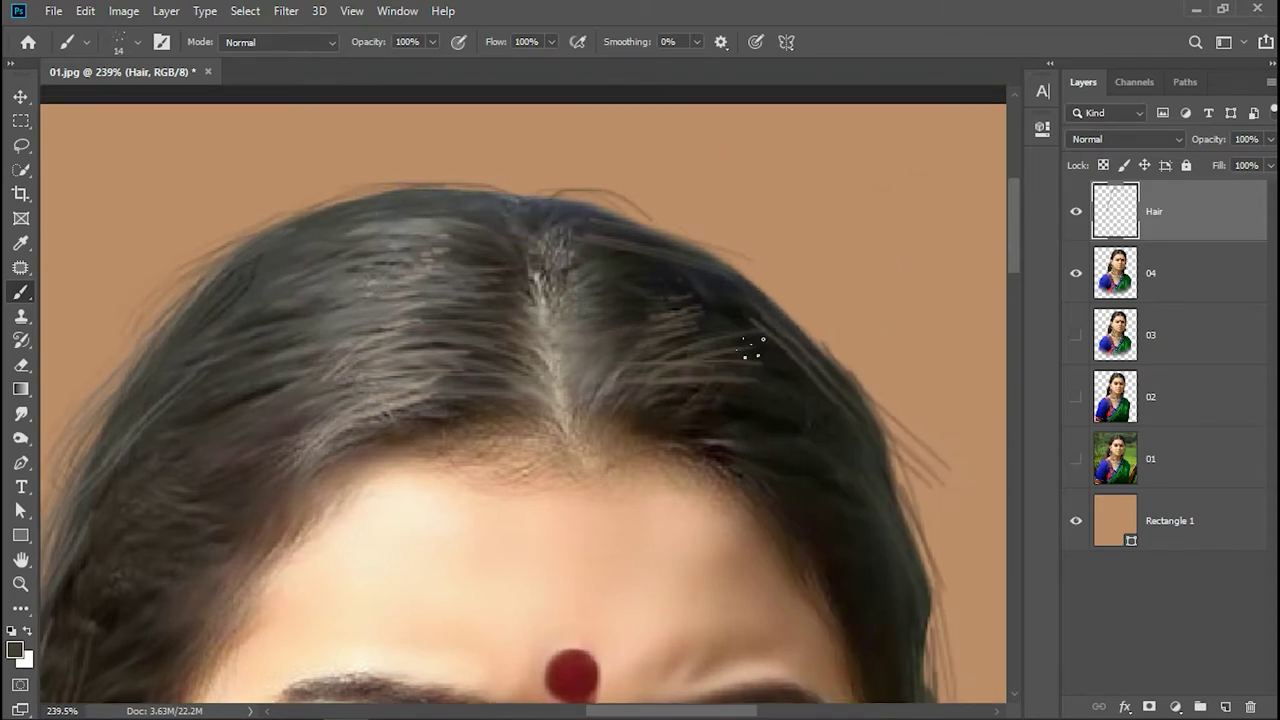
pyautogui.moveTo(760, 339)
pyautogui.mouseDown()
pyautogui.moveTo(620, 274)
pyautogui.moveTo(543, 145)
pyautogui.mouseUp()
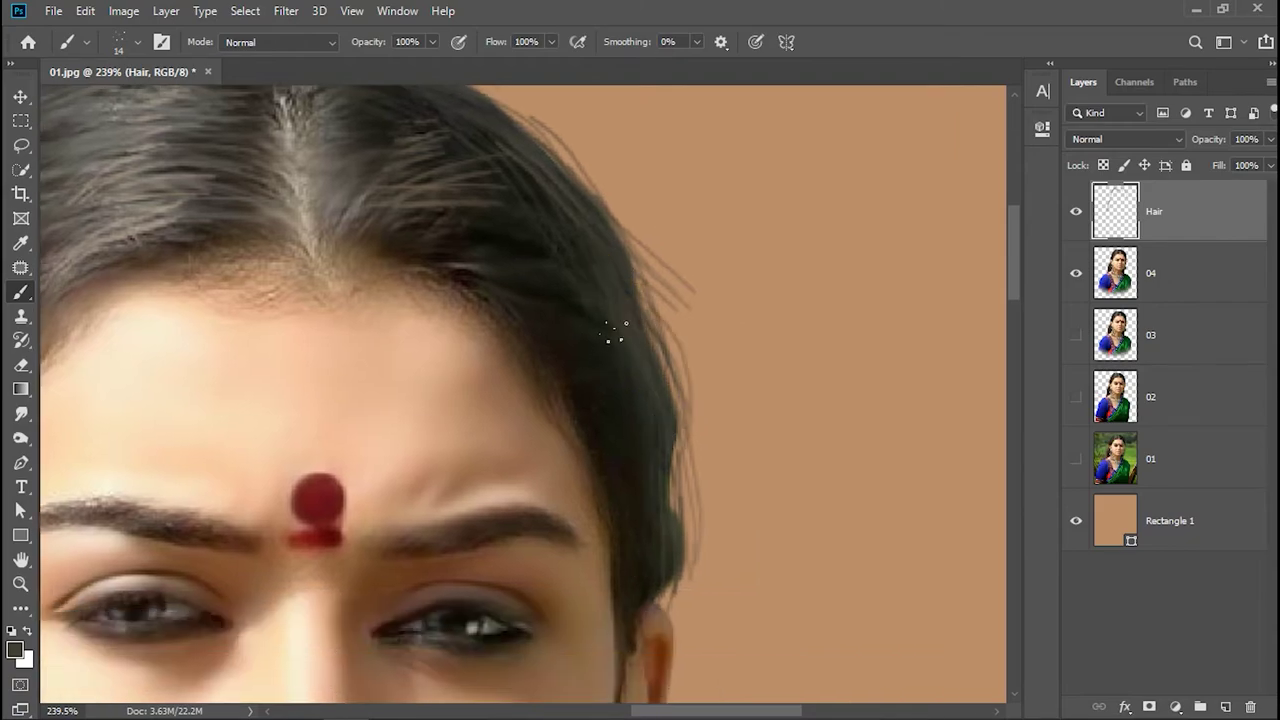
pyautogui.scroll(-5, 663, 477)
pyautogui.scroll(-4, 609, 449)
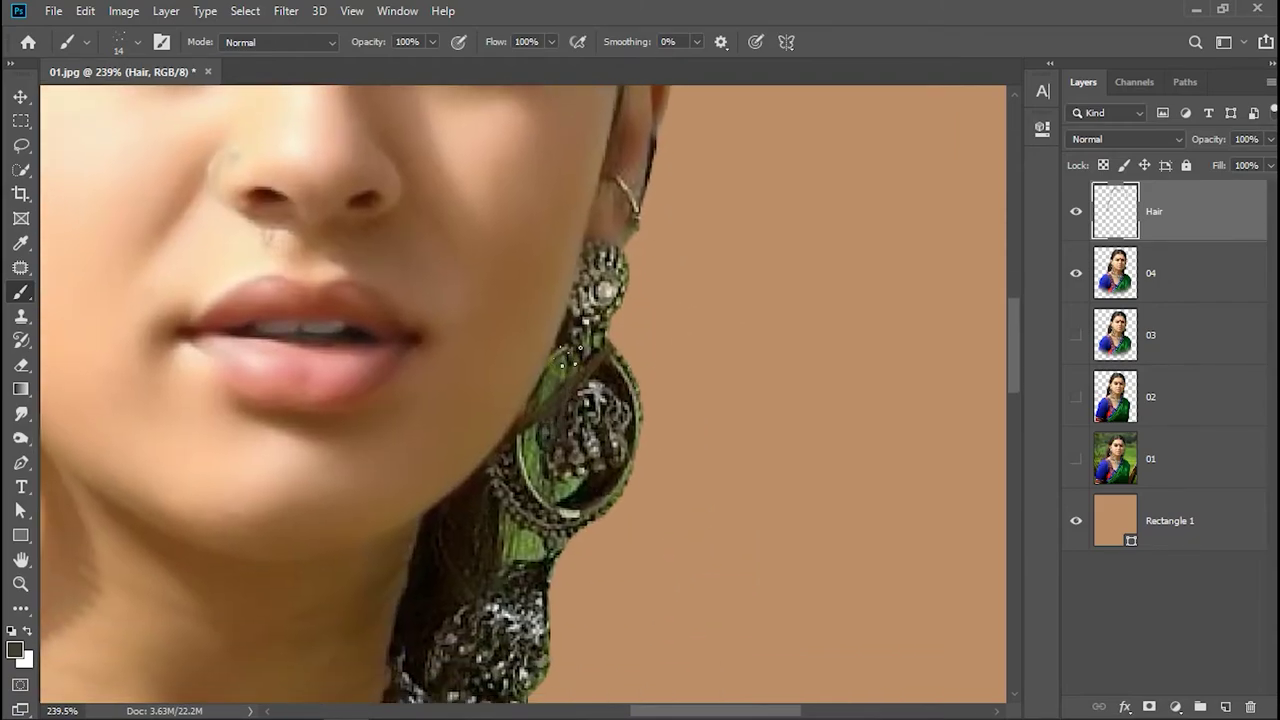
# Paint dark hair strands over the earring and down its right edge.
pyautogui.moveTo(544, 452)
pyautogui.mouseDown()
pyautogui.moveTo(531, 457)
pyautogui.moveTo(531, 409)
pyautogui.moveTo(600, 340)
pyautogui.moveTo(655, 440)
pyautogui.mouseUp()
pyautogui.moveTo(630, 370); pyautogui.dragTo(612, 520)
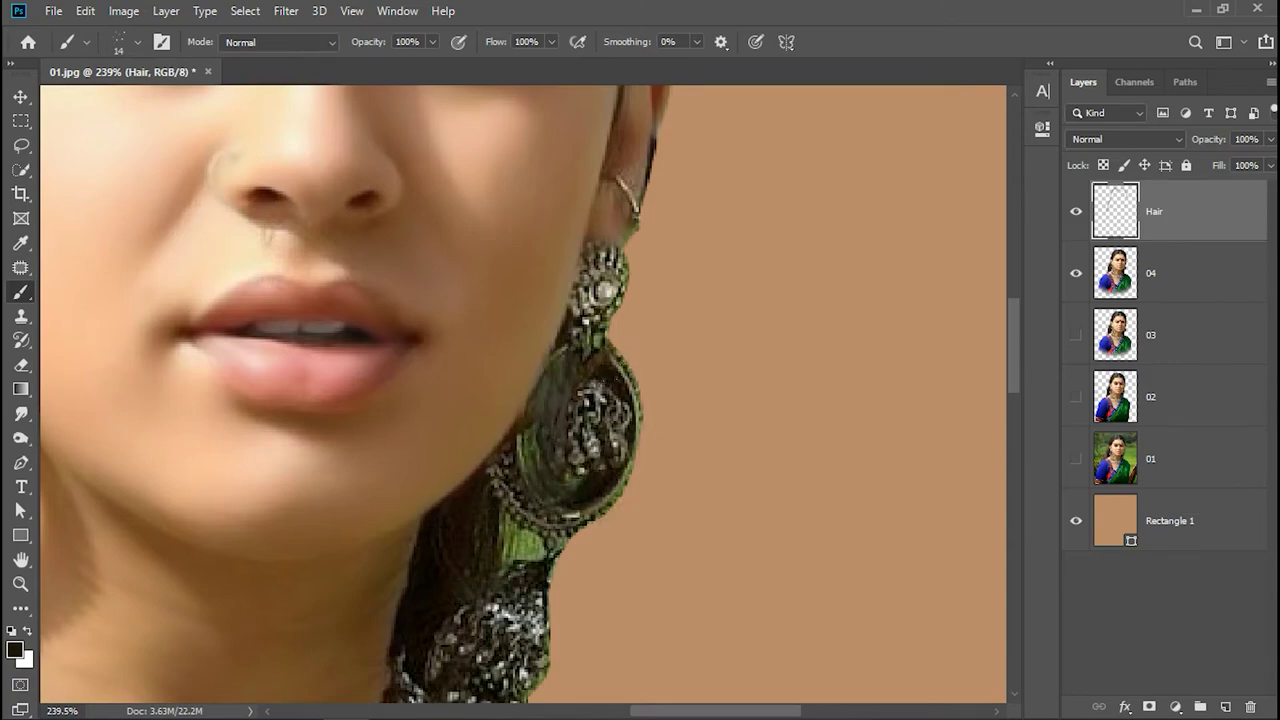
pyautogui.moveTo(640, 335); pyautogui.dragTo(600, 605)
pyautogui.scroll(-2, 558, 588)
pyautogui.moveTo(675, 345); pyautogui.dragTo(597, 435)
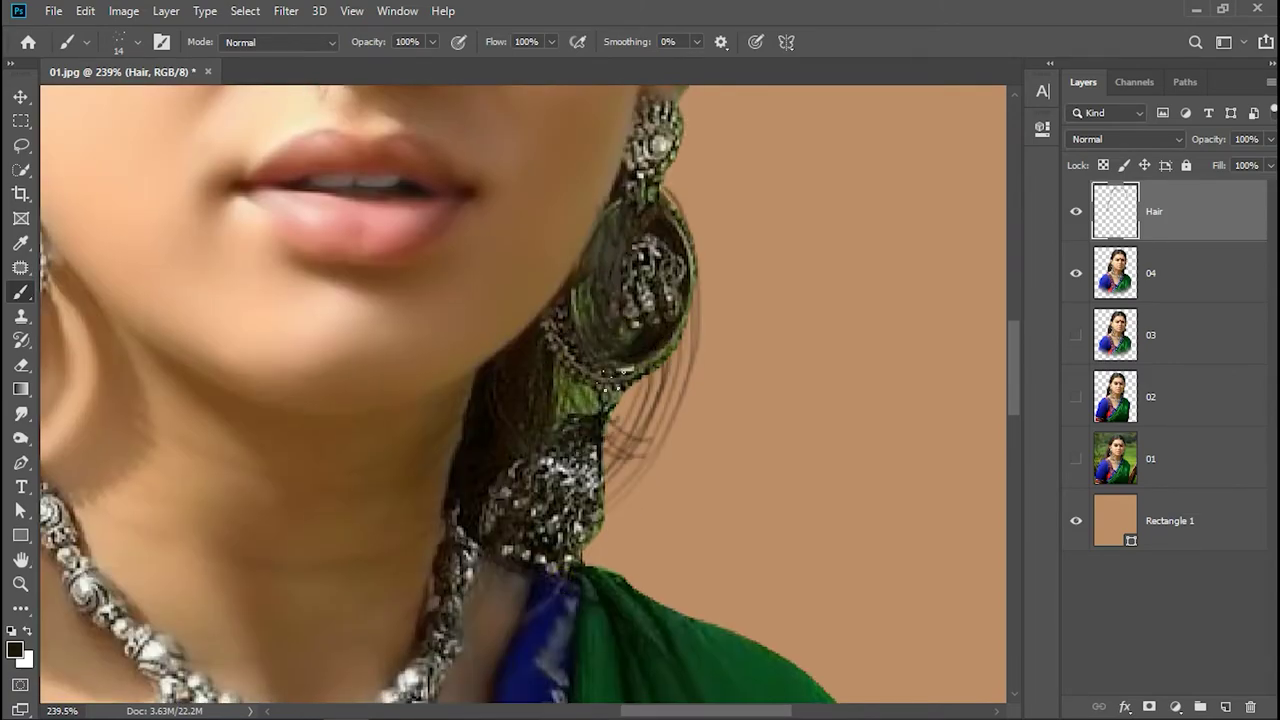
pyautogui.moveTo(624, 368); pyautogui.dragTo(588, 562)
pyautogui.moveTo(615, 405); pyautogui.dragTo(576, 537)
# Add more fine strands along the earring's edge and reframe the view.
pyautogui.moveTo(655, 335); pyautogui.dragTo(600, 500)
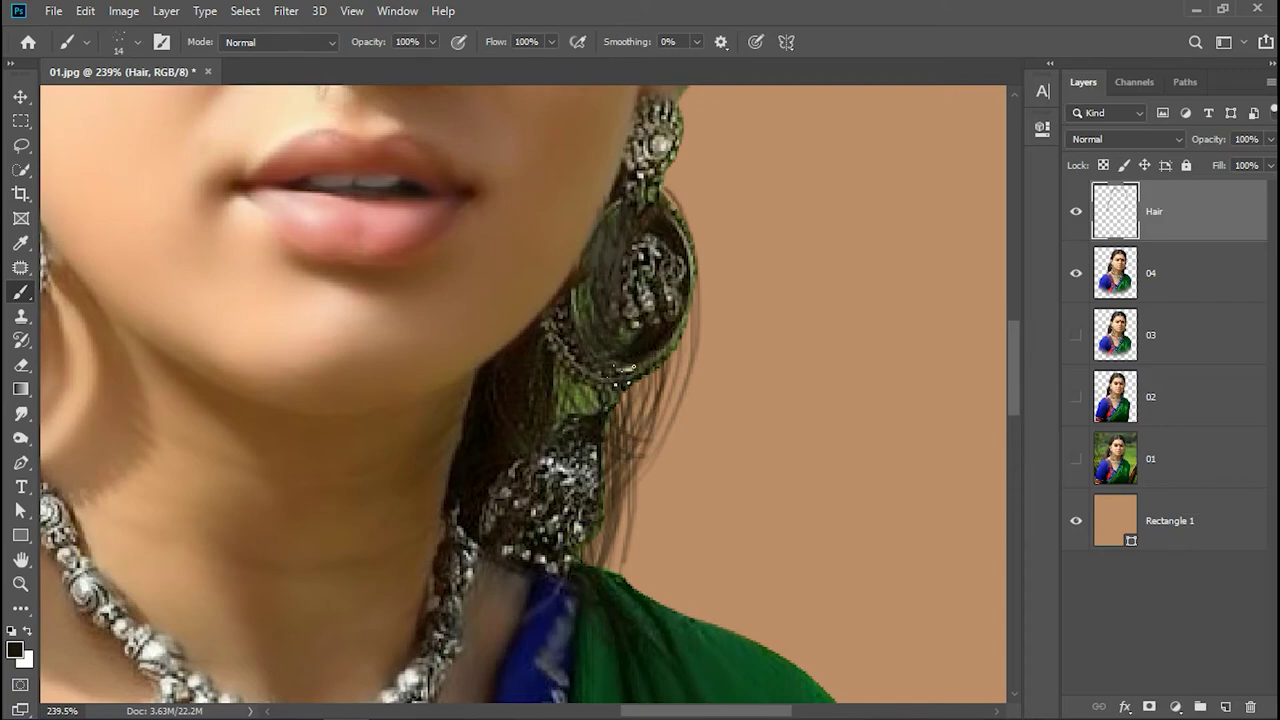
pyautogui.moveTo(635, 380); pyautogui.dragTo(610, 528)
pyautogui.moveTo(640, 415); pyautogui.dragTo(591, 529)
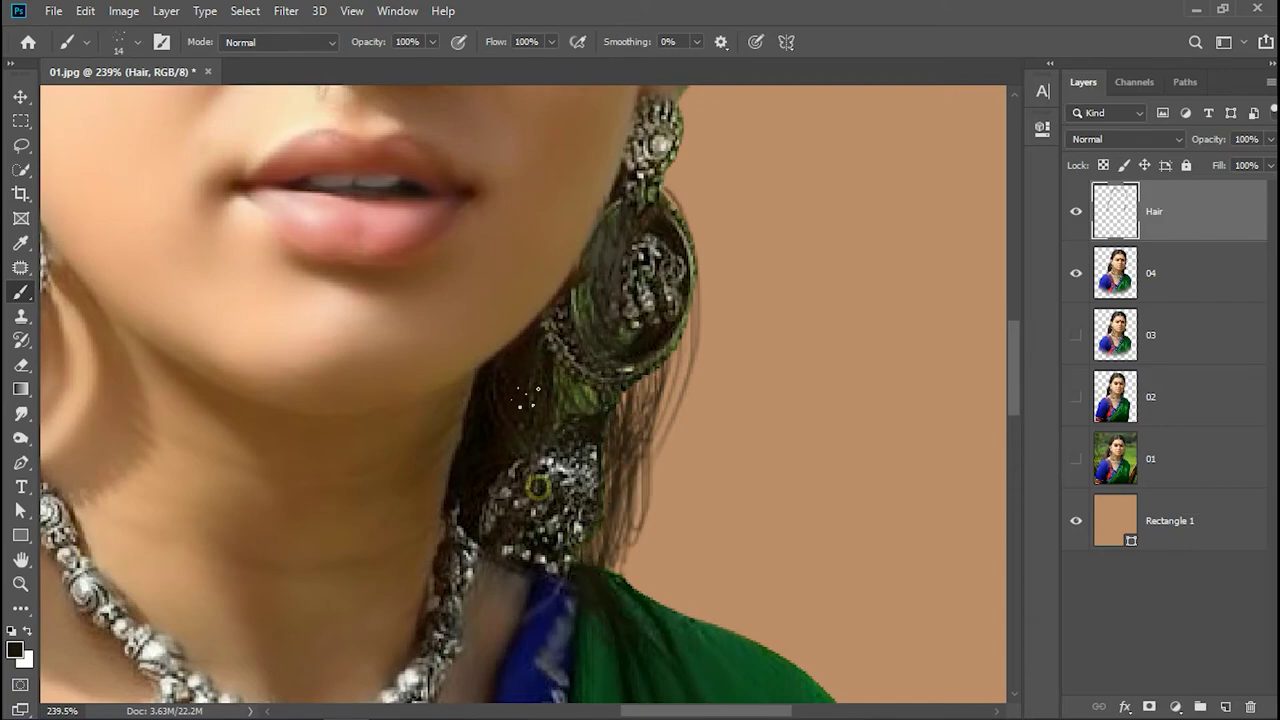
pyautogui.scroll(3, 651, 366)
pyautogui.scroll(3, 640, 350)
pyautogui.scroll(4, 600, 370)
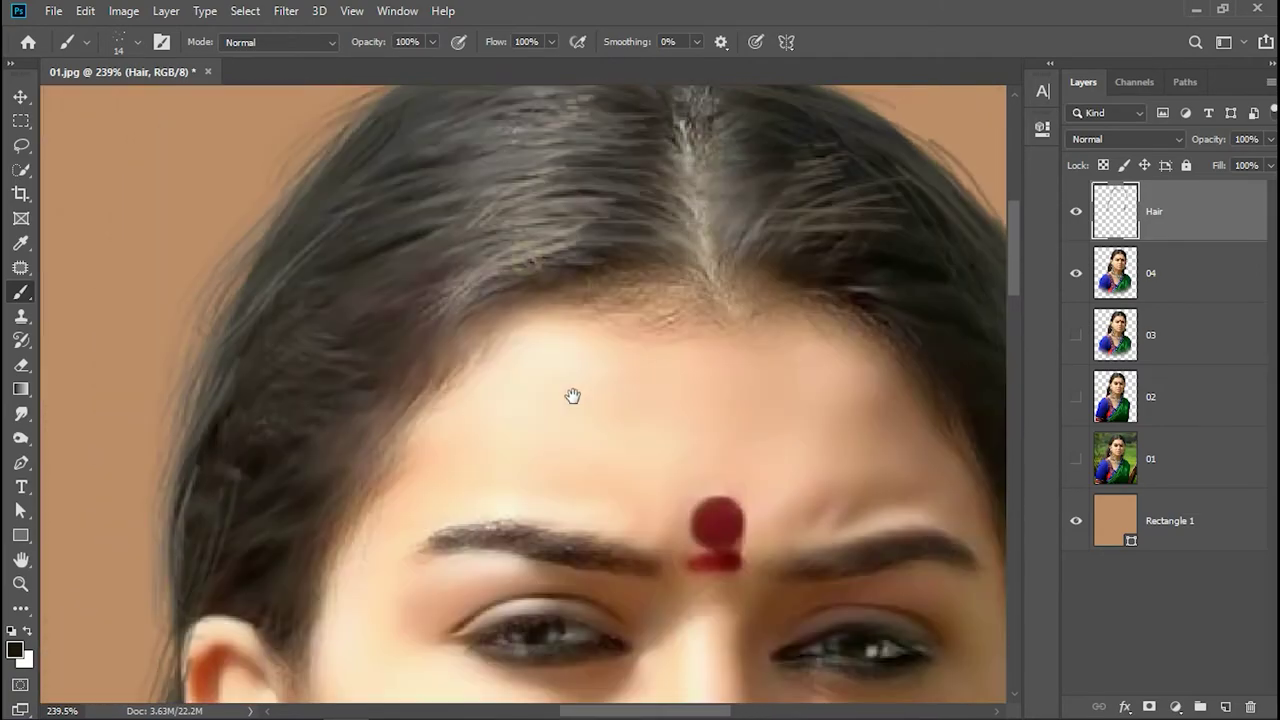
pyautogui.scroll(-2, 574, 286)
pyautogui.scroll(-4, 560, 357)
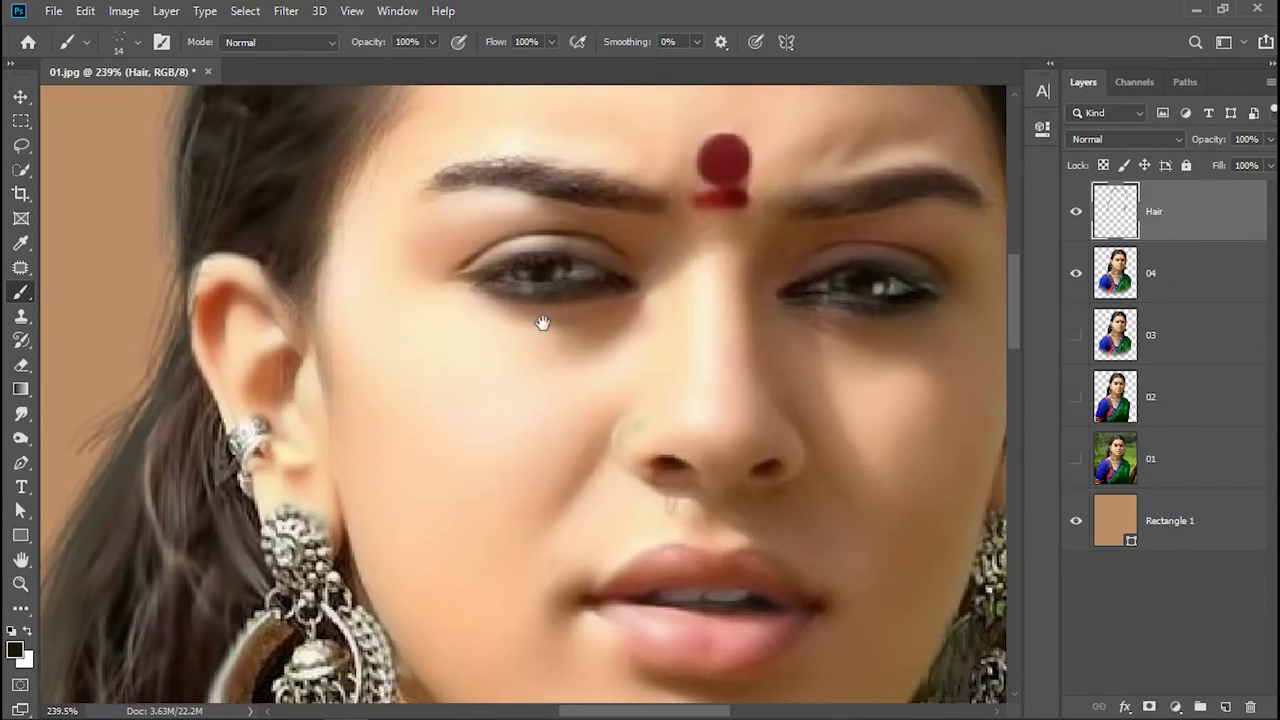
pyautogui.scroll(-5, 517, 294)
pyautogui.scroll(-5, 517, 294)
pyautogui.hscroll(-2, 517, 294)
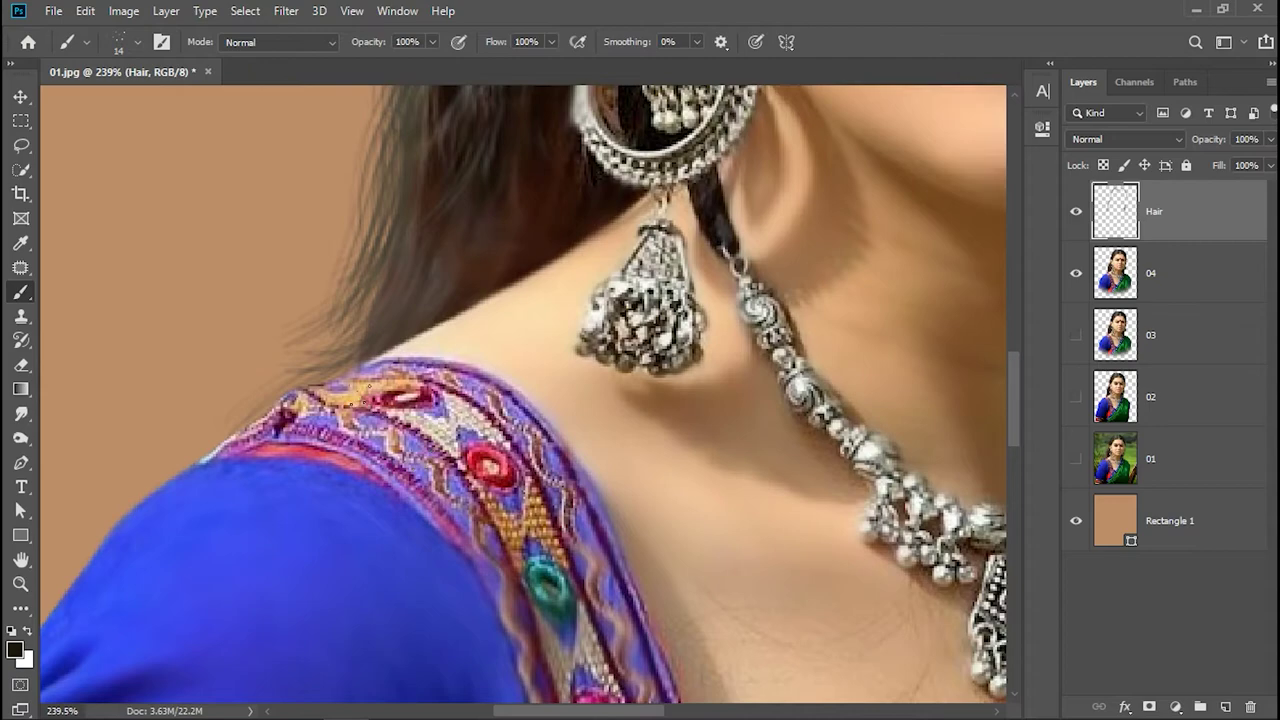
# Fit the portrait on screen and add an empty layer named 'BG' above Rectangle 1.
pyautogui.click(21, 560)
pyautogui.click(313, 42)
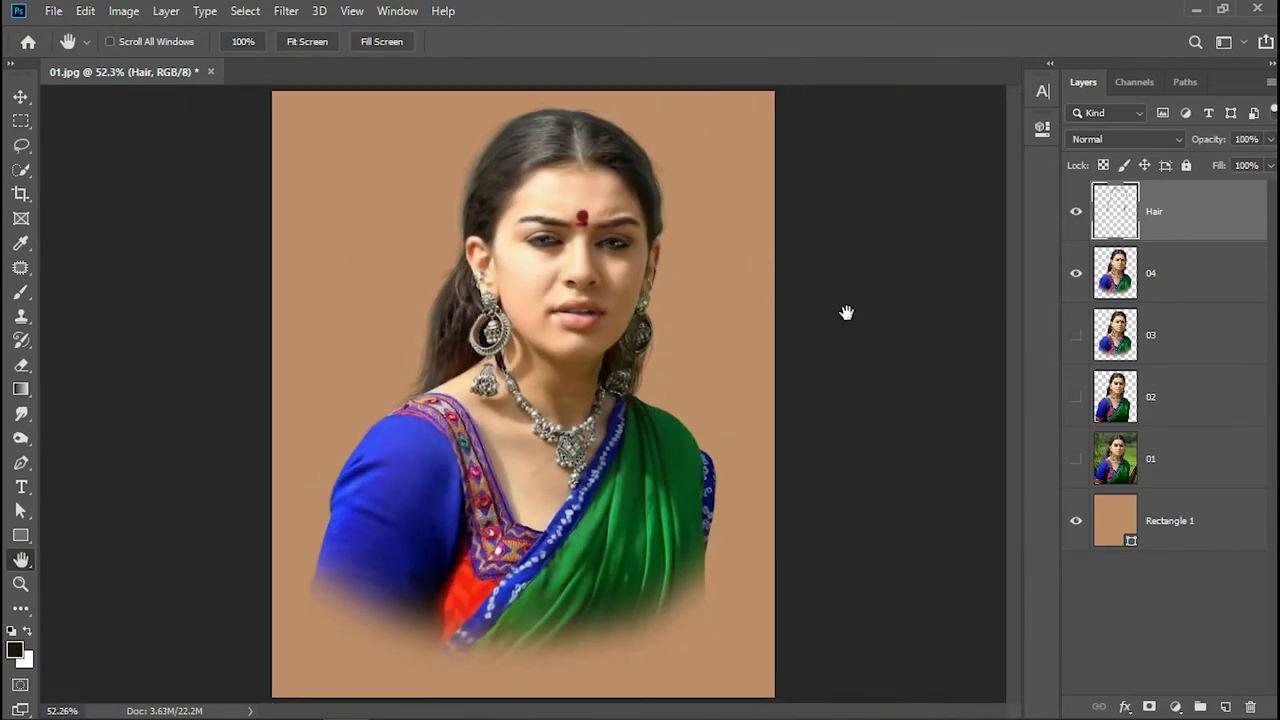
pyautogui.click(1193, 528)
pyautogui.click(1226, 707)
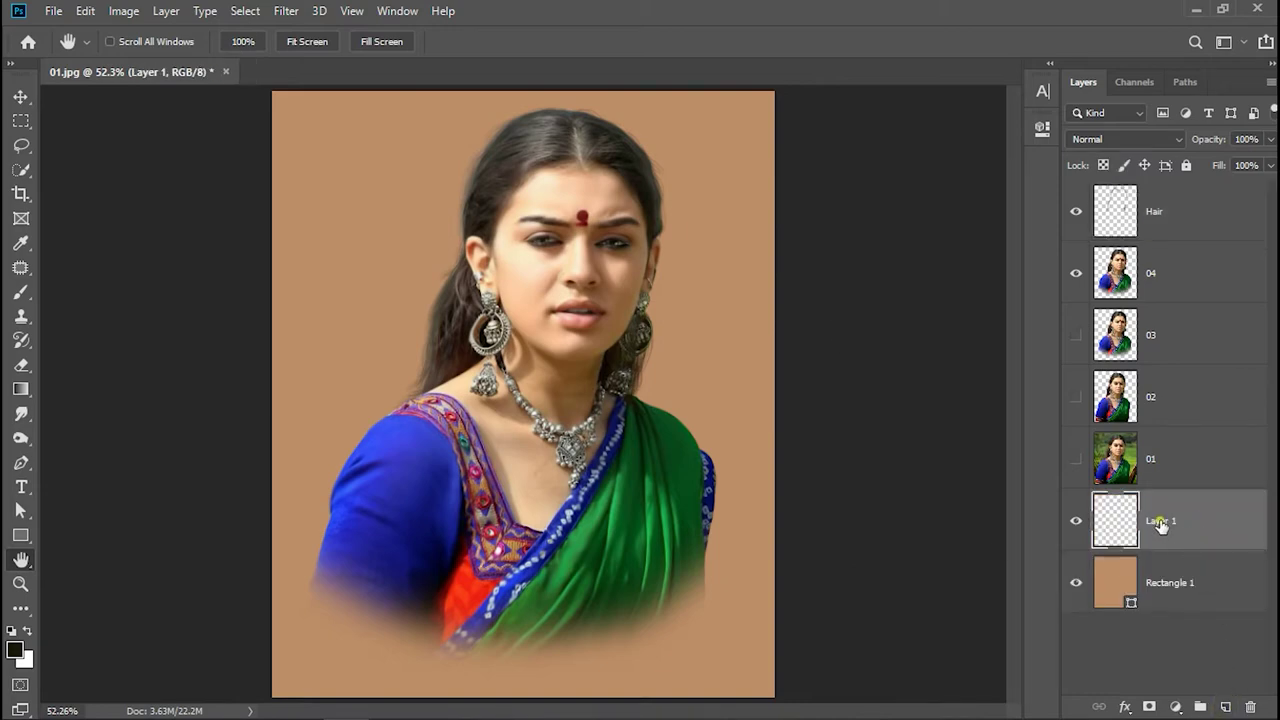
pyautogui.write('BG')
pyautogui.press('Return')
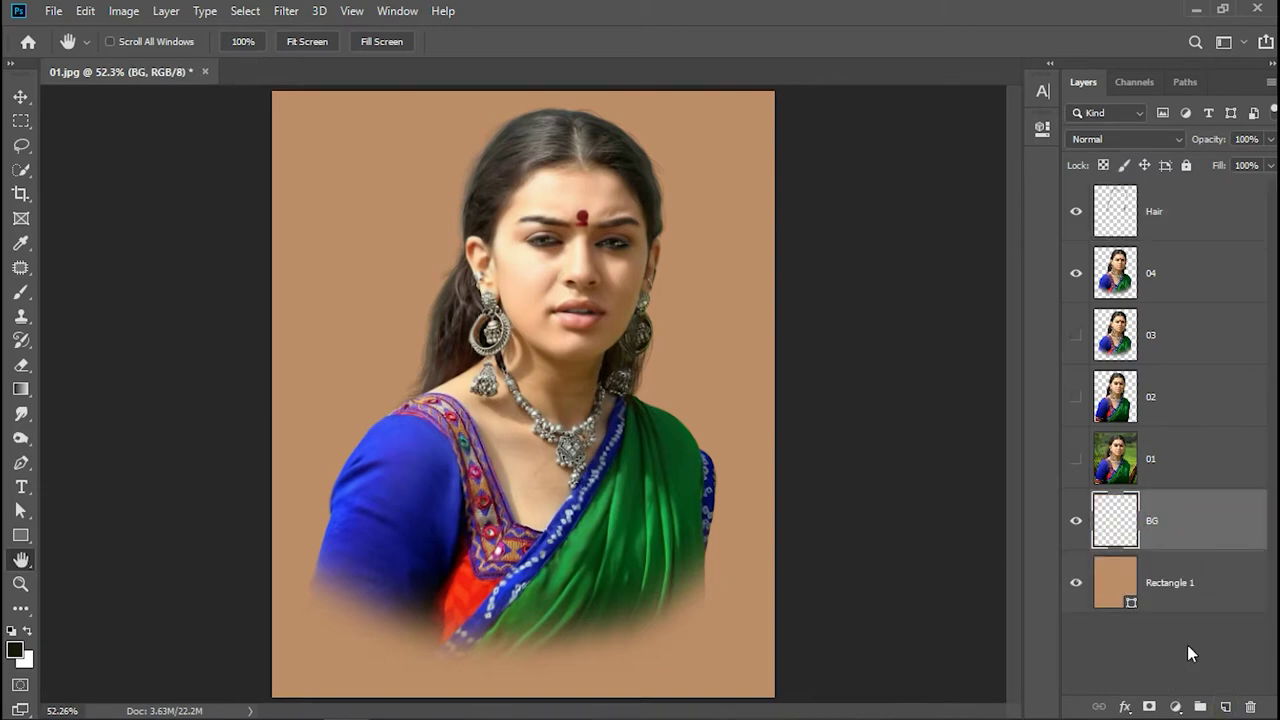
# Choose the Kyle's Ultimate Pastel Palooza brush and enlarge it to 511 px.
pyautogui.click(20, 292)
pyautogui.rightClick(505, 300)
pyautogui.click(606, 487)
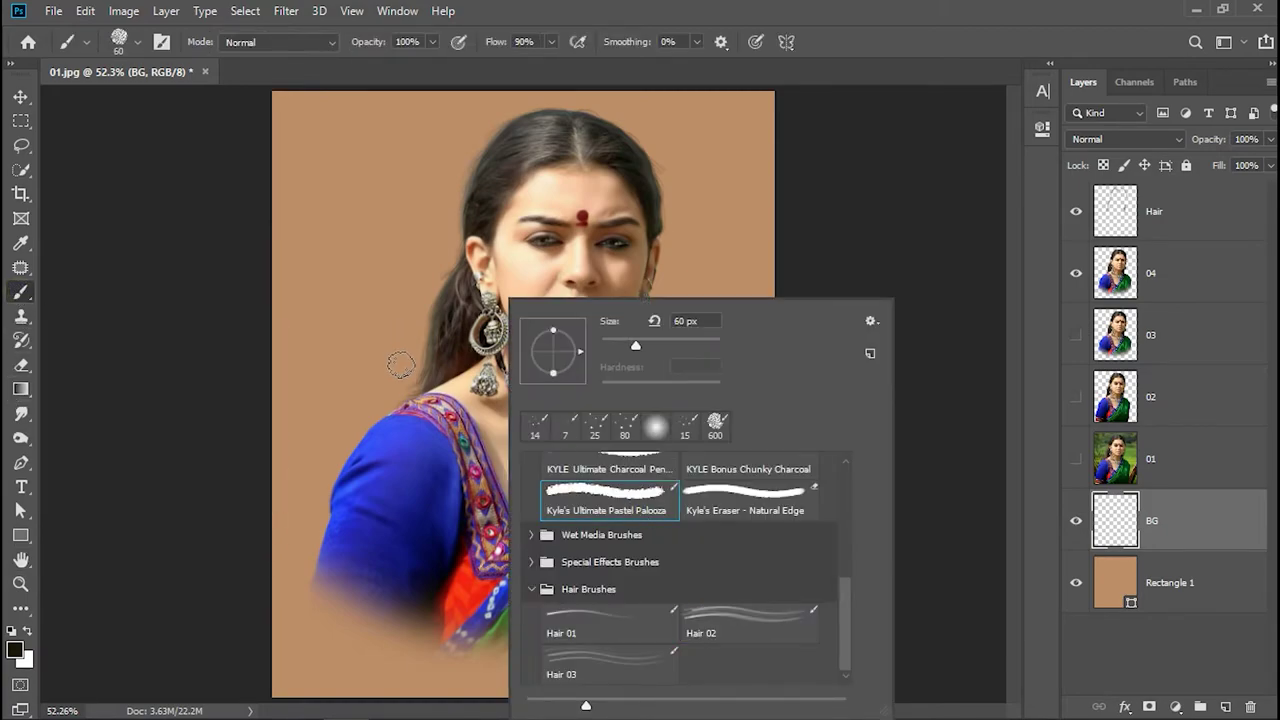
pyautogui.press('Return')
pyautogui.press(']')
pyautogui.press(']')
pyautogui.press(']')
pyautogui.rightClick(470, 300)
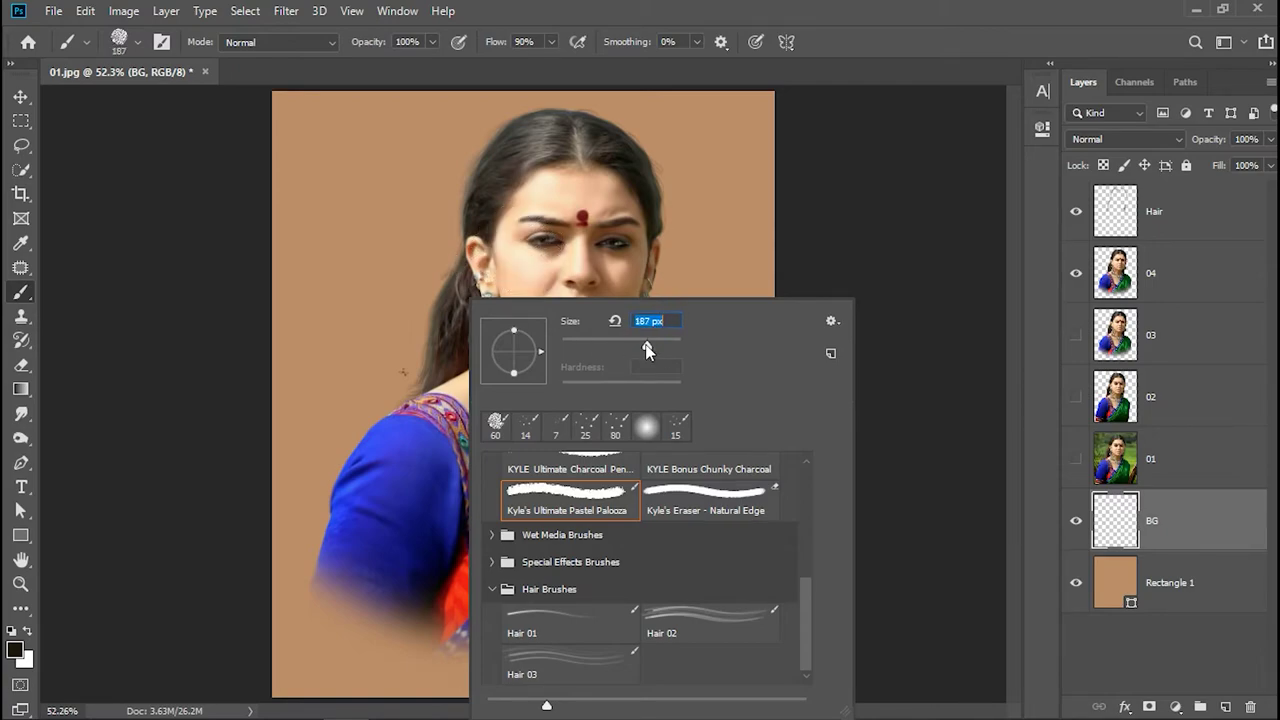
pyautogui.moveTo(647, 345); pyautogui.dragTo(669, 345)
pyautogui.press('Return')
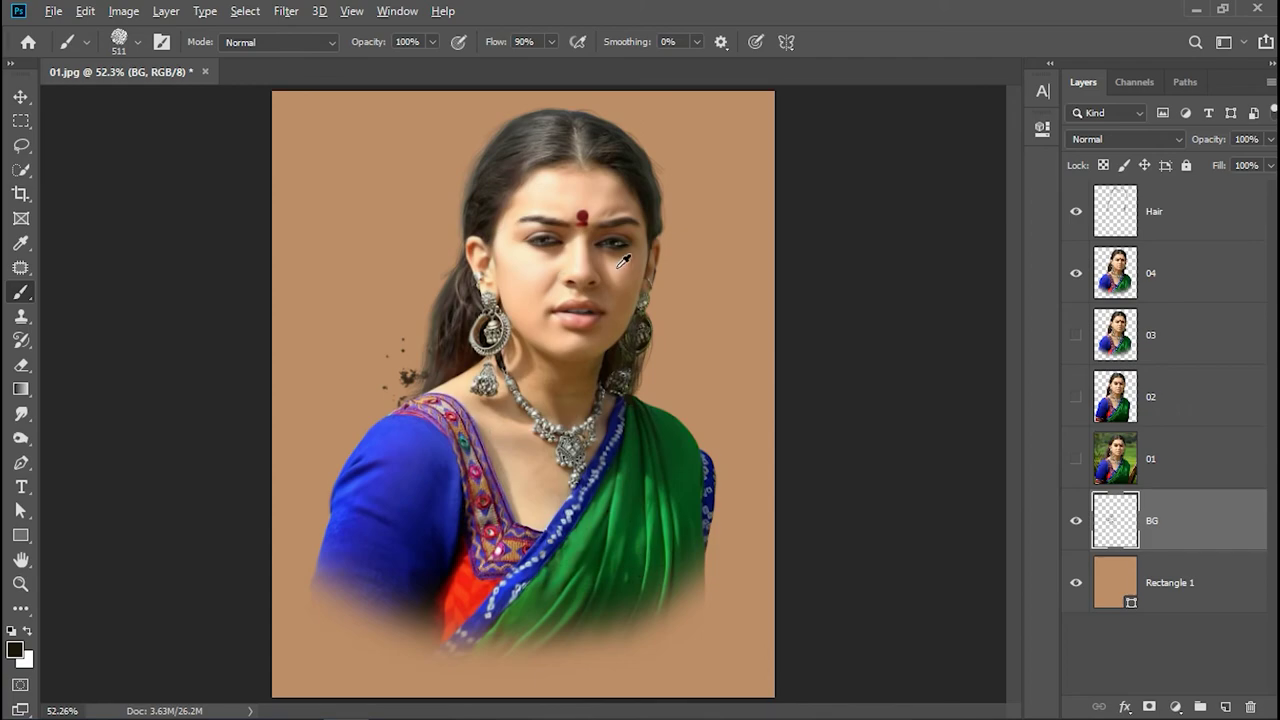
# Paint peach, brown, maroon and green splatters around the figure on the BG layer.
pyautogui.keyDown('alt'); pyautogui.click(560, 330); pyautogui.keyUp('alt')
pyautogui.moveTo(480, 370)
pyautogui.mouseDown()
pyautogui.moveTo(518, 285)
pyautogui.moveTo(440, 530)
pyautogui.mouseUp()
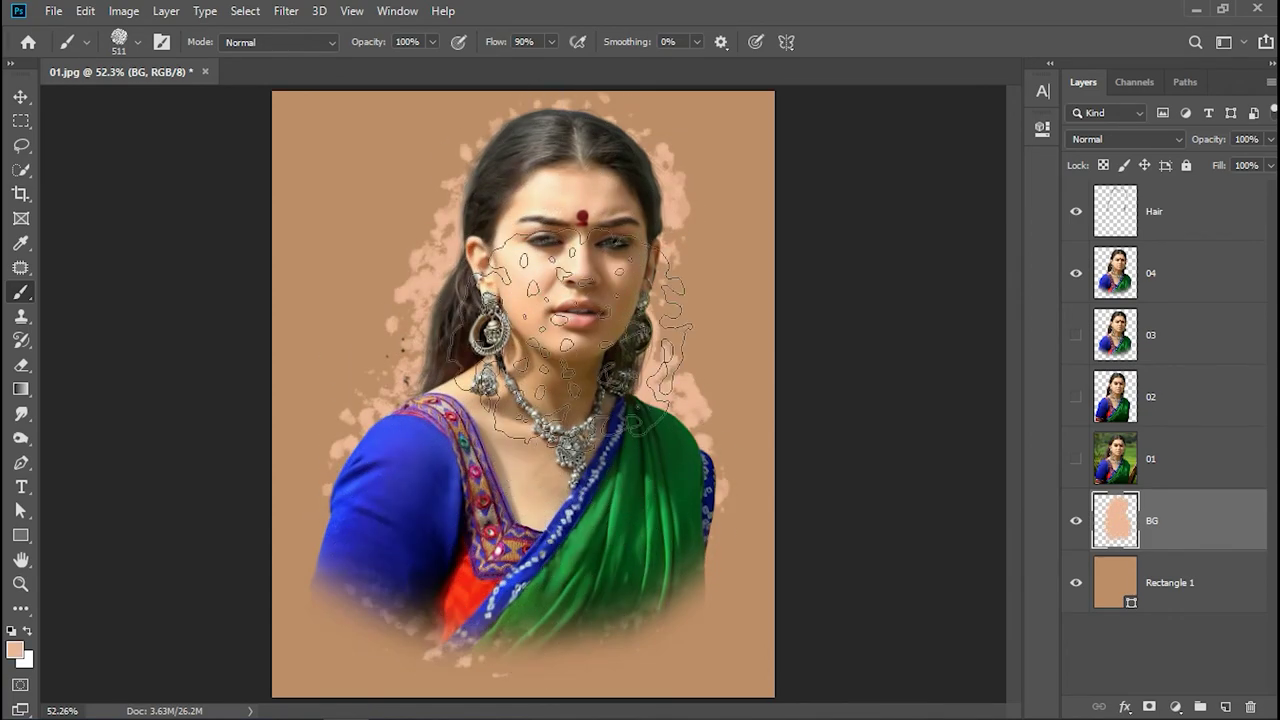
pyautogui.keyDown('alt'); pyautogui.click(622, 258); pyautogui.keyUp('alt')
pyautogui.moveTo(622, 258)
pyautogui.mouseDown()
pyautogui.moveTo(675, 300)
pyautogui.moveTo(655, 410)
pyautogui.moveTo(390, 130)
pyautogui.moveTo(343, 471)
pyautogui.moveTo(510, 610)
pyautogui.moveTo(714, 443)
pyautogui.moveTo(343, 500)
pyautogui.moveTo(195, 600)
pyautogui.moveTo(650, 660)
pyautogui.moveTo(857, 371)
pyautogui.moveTo(857, 114)
pyautogui.mouseUp()
pyautogui.keyDown('alt'); pyautogui.click(700, 438); pyautogui.keyUp('alt')
pyautogui.click(310, 130)
pyautogui.moveTo(120, 71)
pyautogui.mouseDown()
pyautogui.moveTo(570, 47)
pyautogui.moveTo(494, 82)
pyautogui.moveTo(500, 60)
pyautogui.mouseUp()
pyautogui.click(800, 140)
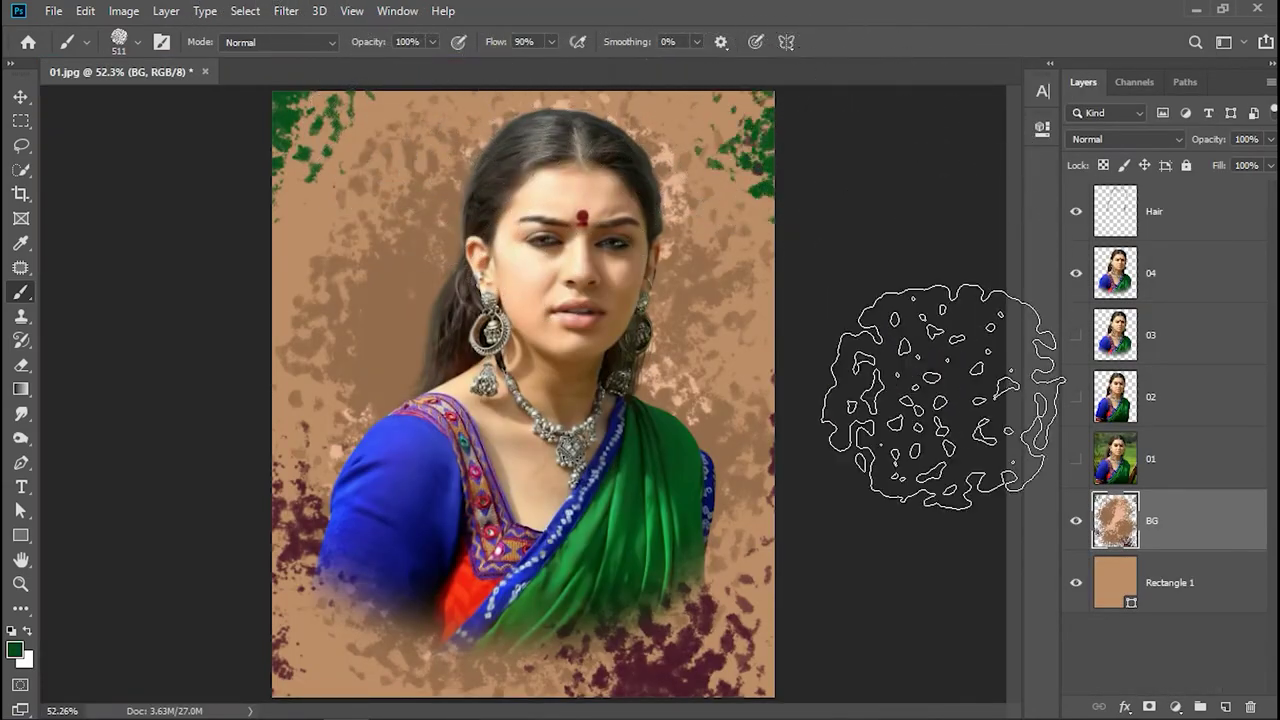
pyautogui.keyDown('alt'); pyautogui.click(523, 462); pyautogui.keyUp('alt')
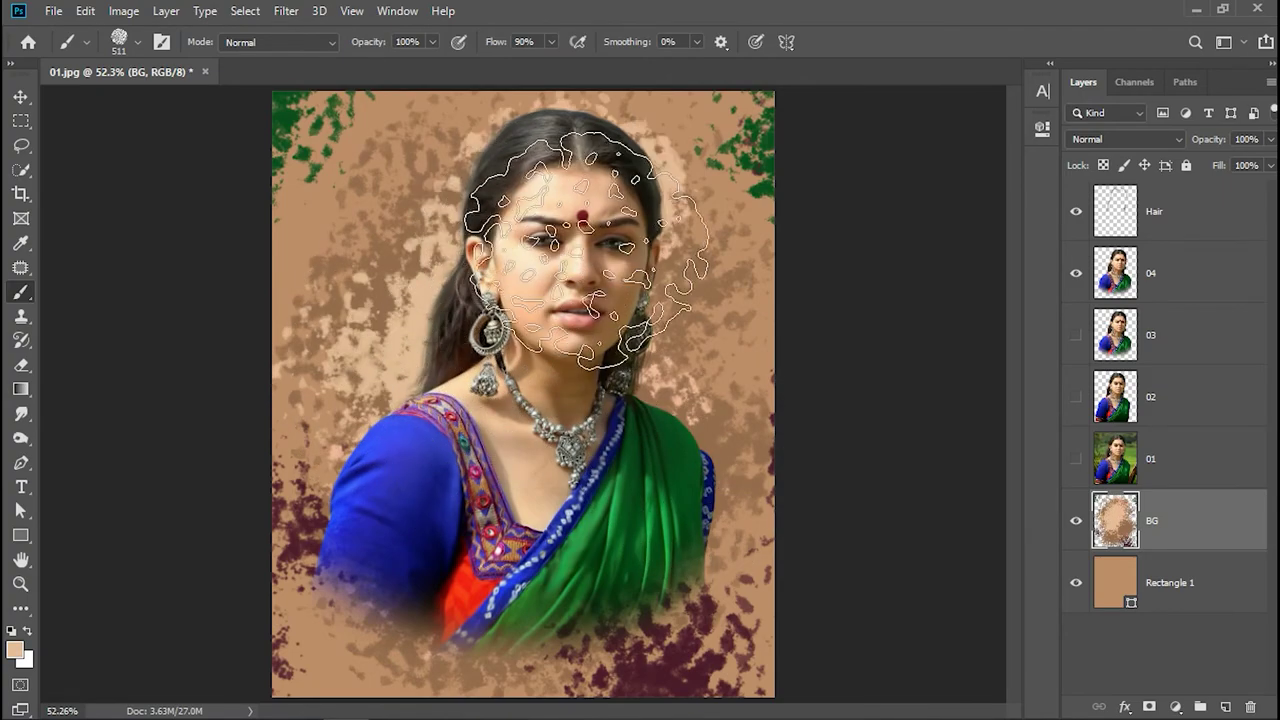
pyautogui.click(20, 583)
pyautogui.moveTo(570, 454); pyautogui.dragTo(519, 454)
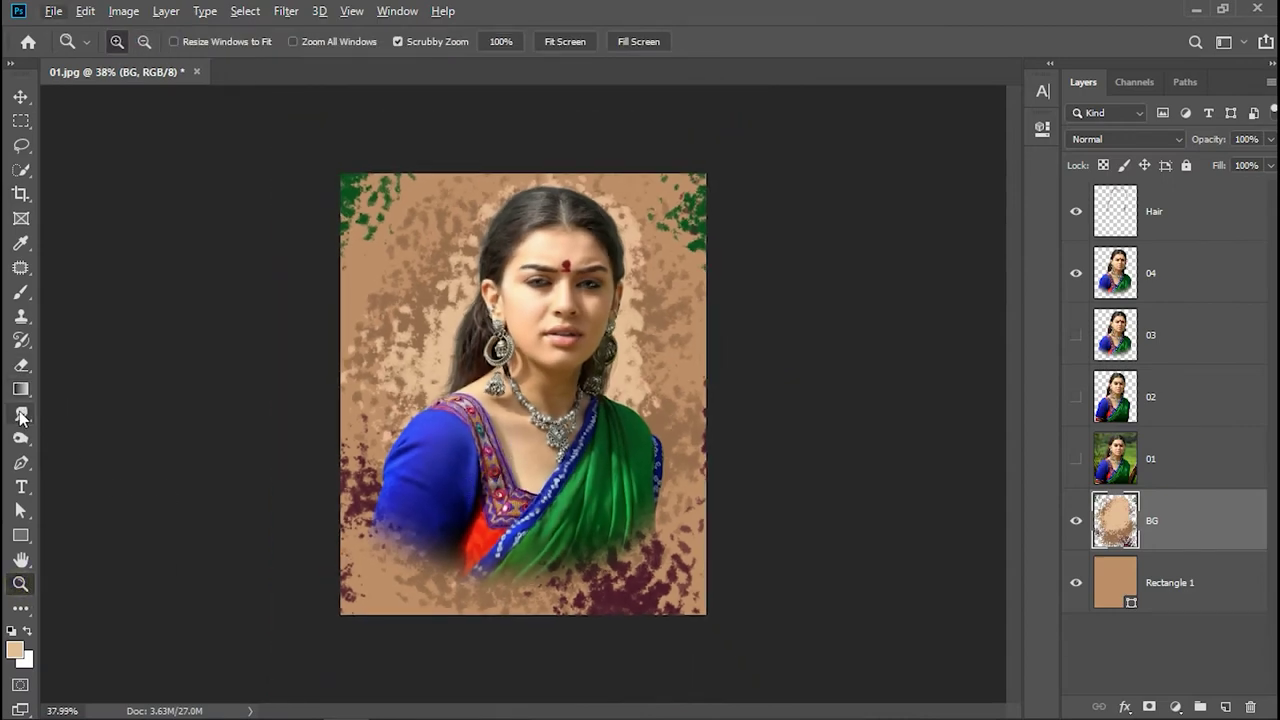
# Paint black splotches along the bottom canvas edge and sample a cream tone from the face.
pyautogui.click(21, 294)
pyautogui.press('d')
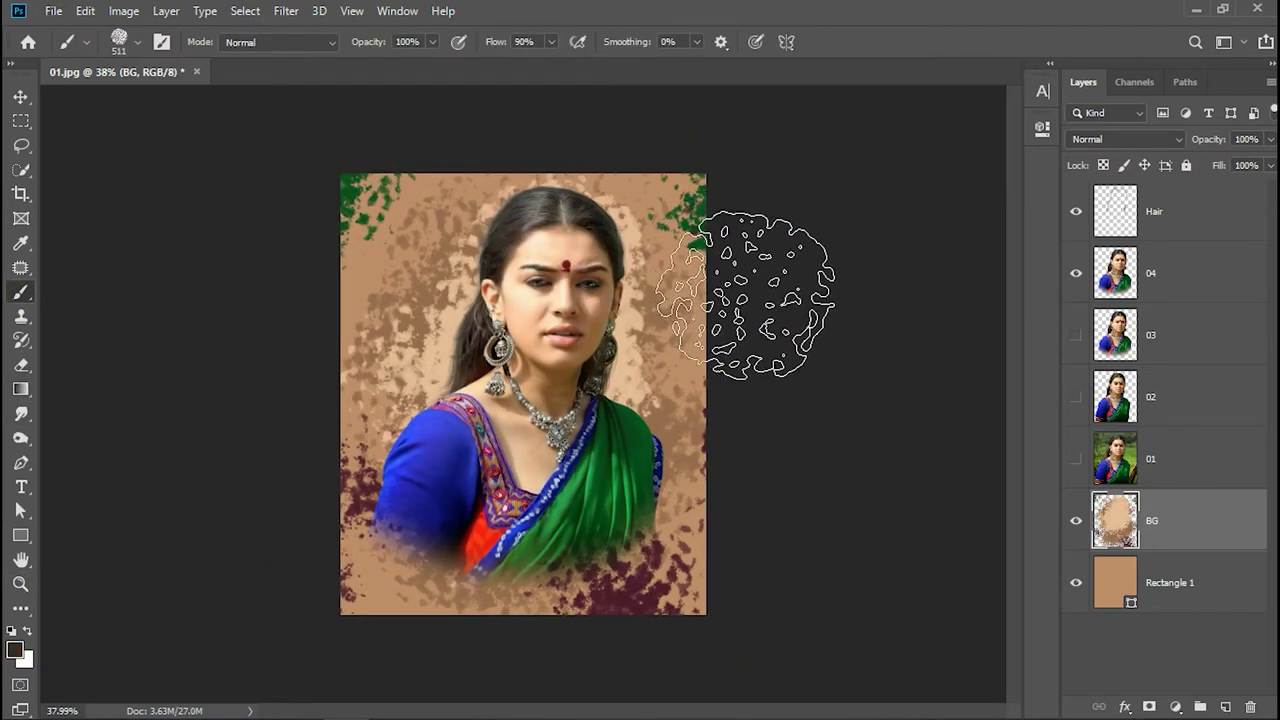
pyautogui.moveTo(414, 651); pyautogui.dragTo(370, 640)
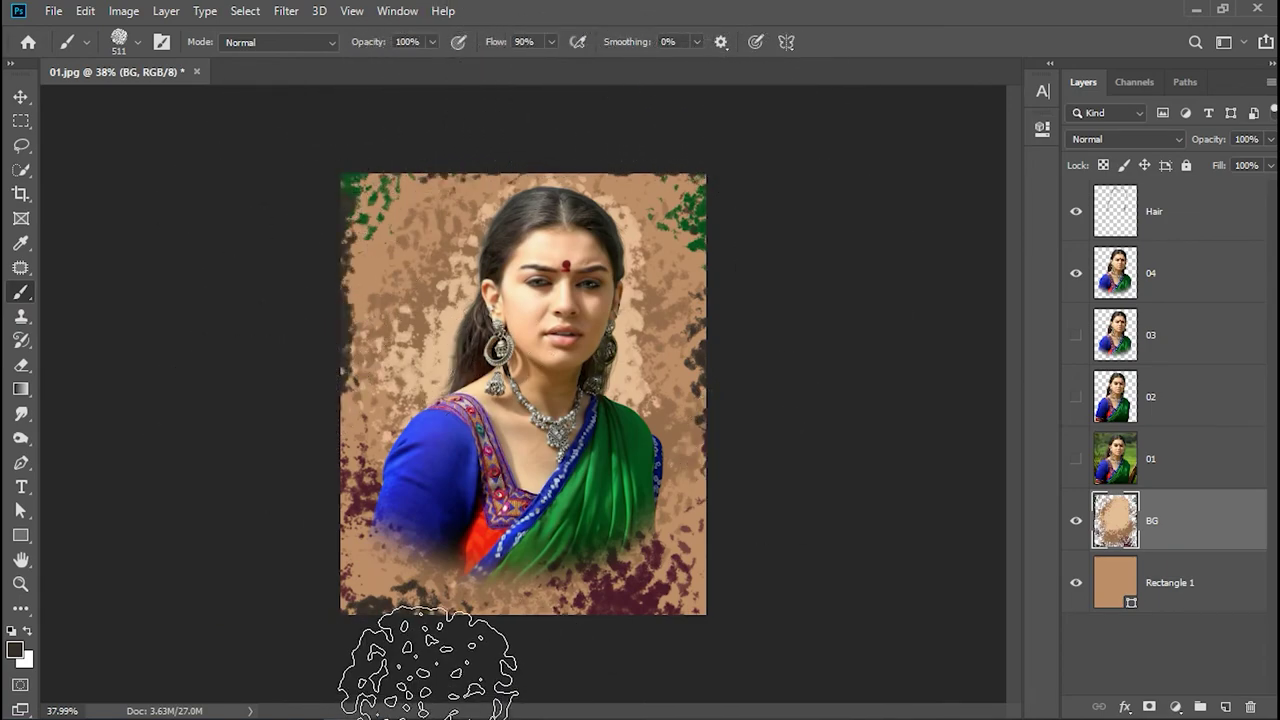
pyautogui.moveTo(370, 657); pyautogui.dragTo(743, 657)
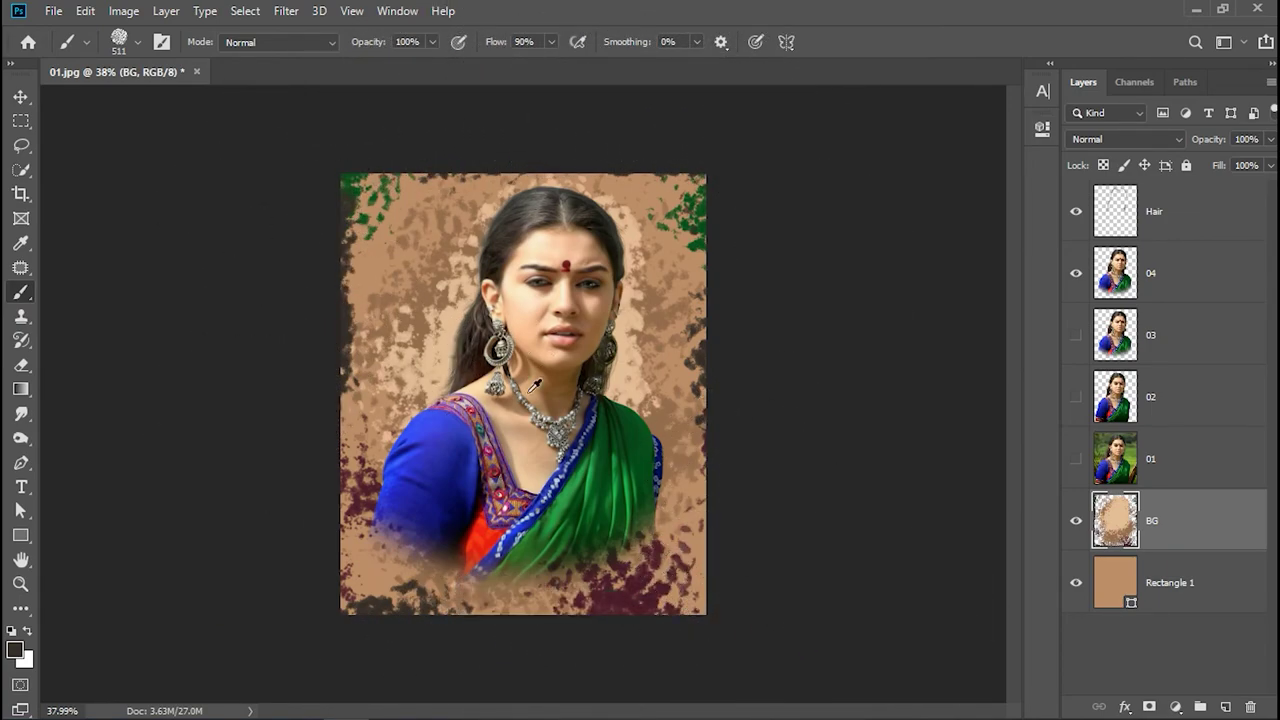
pyautogui.keyDown('alt'); pyautogui.click(588, 283); pyautogui.keyUp('alt')
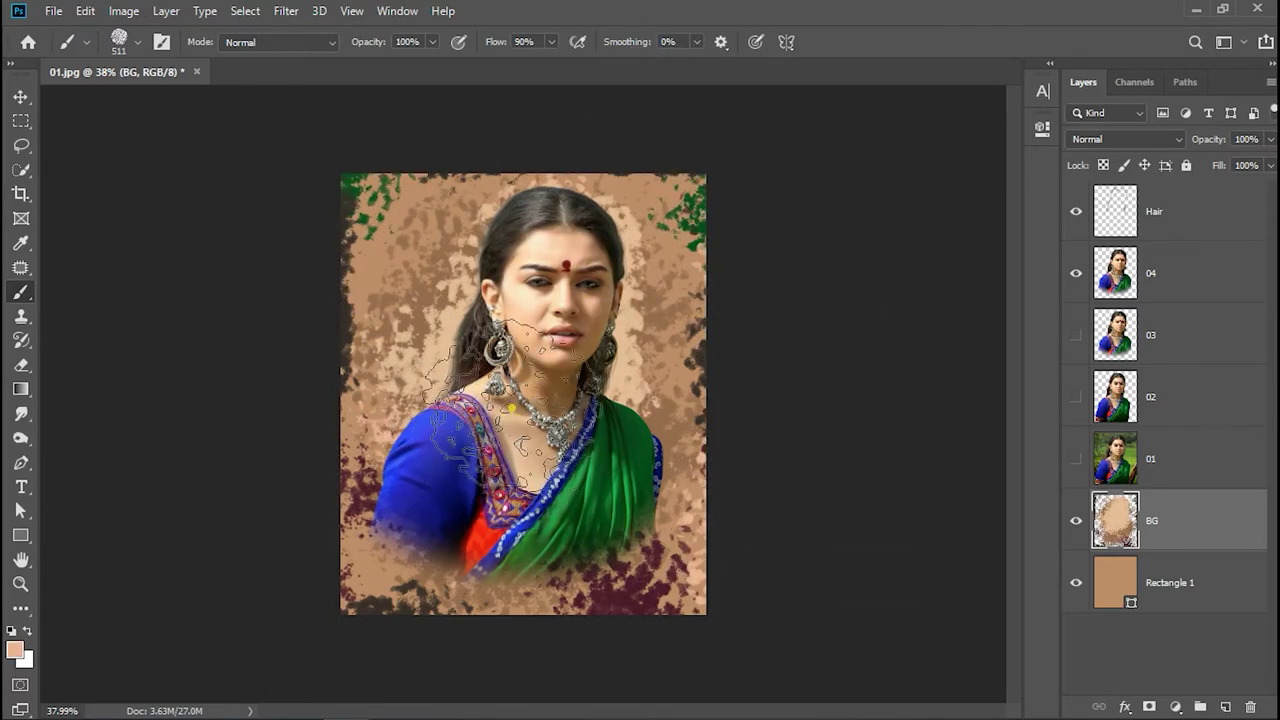
pyautogui.keyDown('alt'); pyautogui.click(558, 280); pyautogui.keyUp('alt')
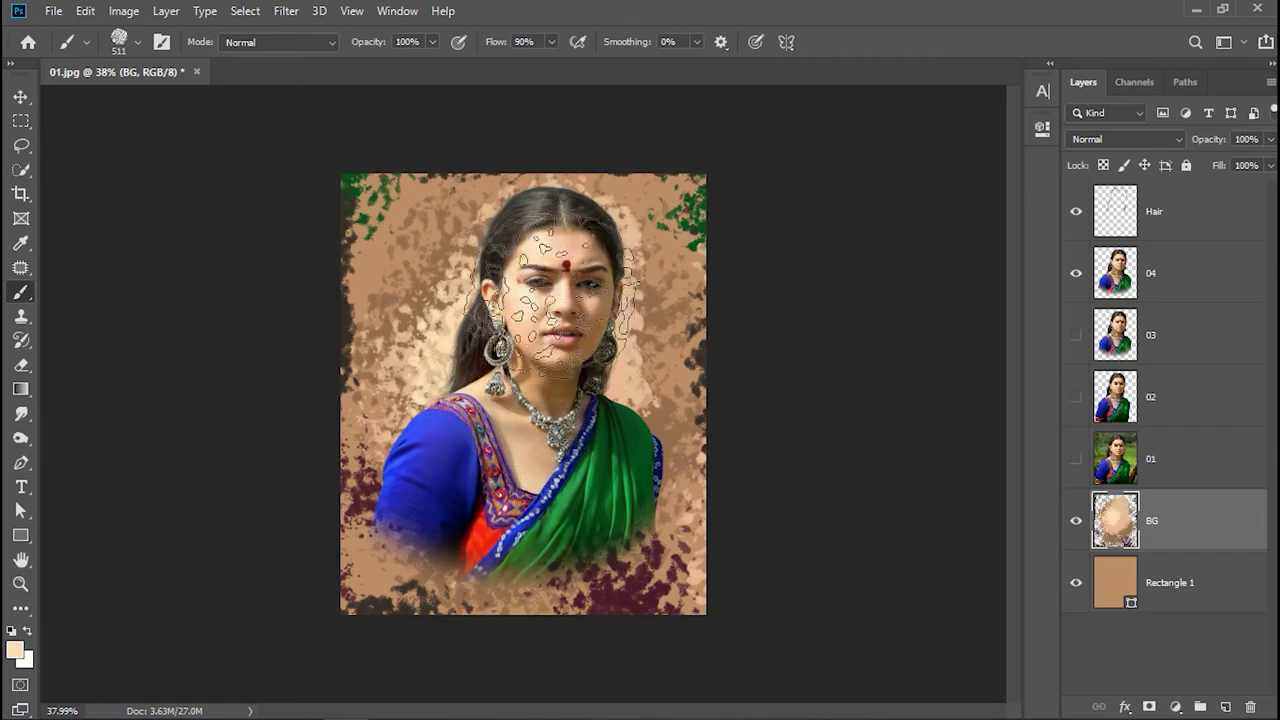
pyautogui.rightClick(664, 368)
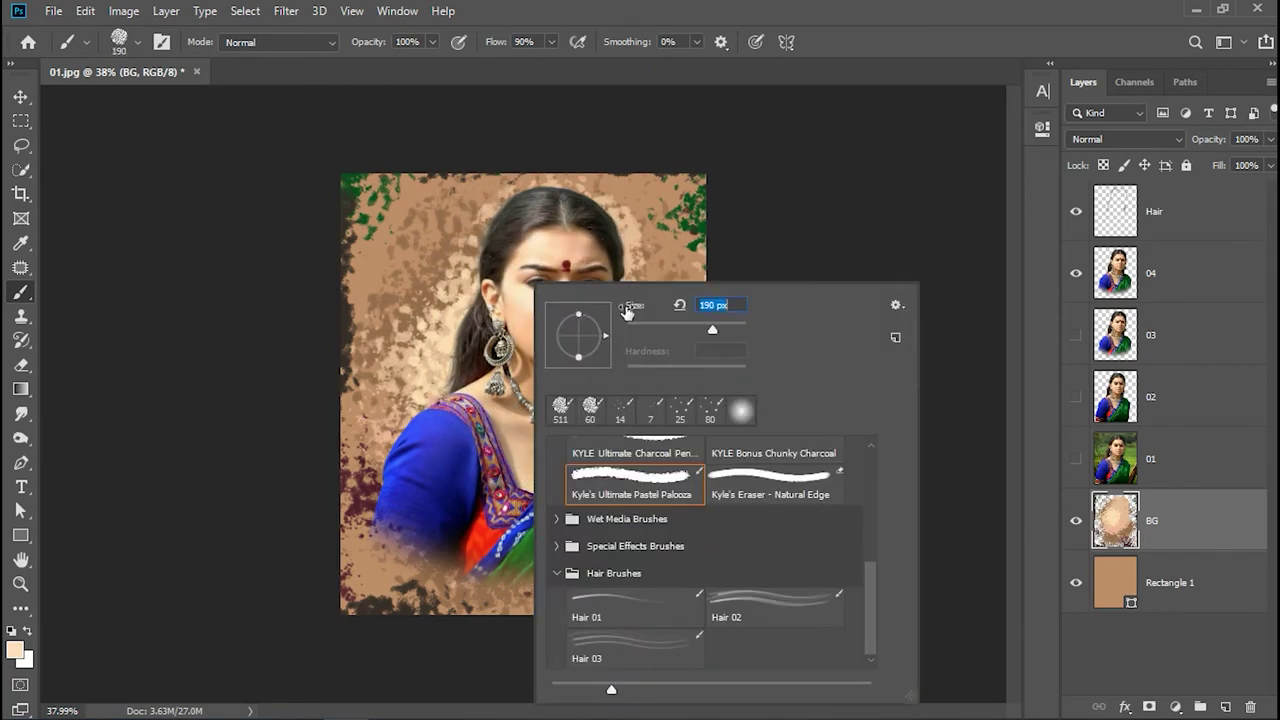
# Paint cream strokes around the face and shoulder, enlarging the brush to 369 px.
pyautogui.press('Return')
pyautogui.moveTo(496, 315)
pyautogui.mouseDown()
pyautogui.moveTo(630, 453)
pyautogui.moveTo(649, 500)
pyautogui.moveTo(410, 440)
pyautogui.moveTo(384, 527)
pyautogui.mouseUp()
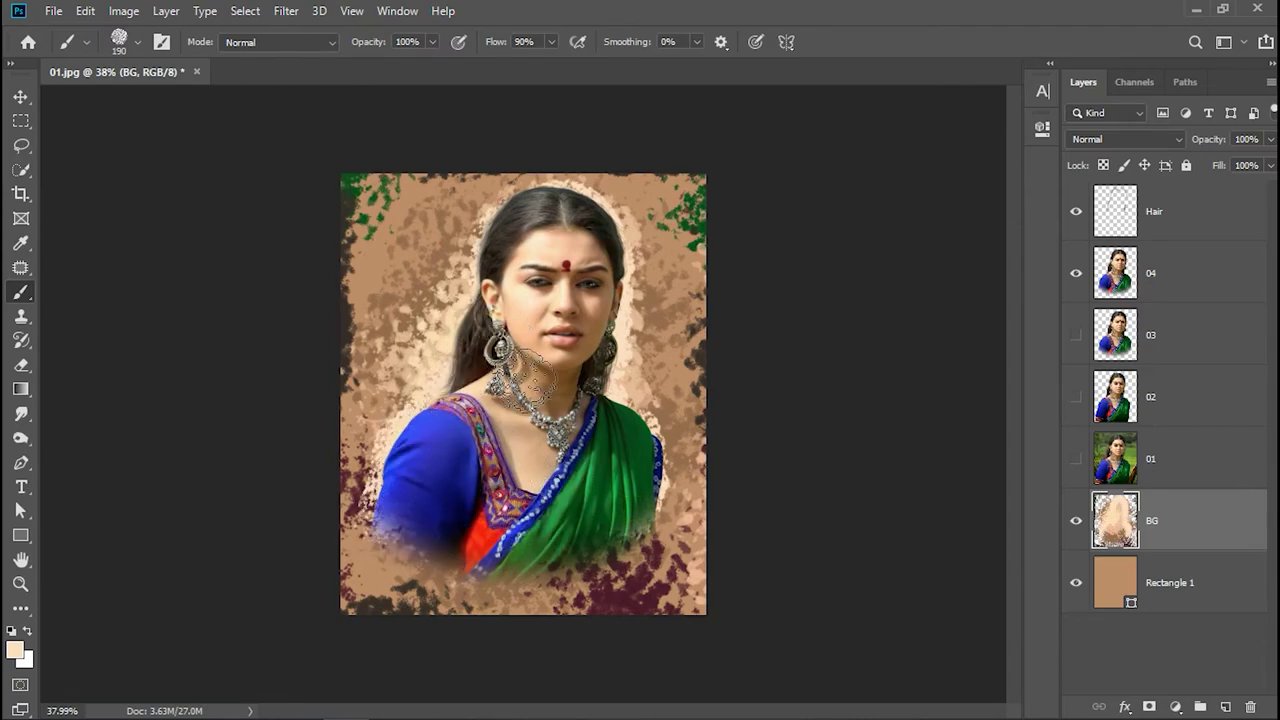
pyautogui.rightClick(557, 378)
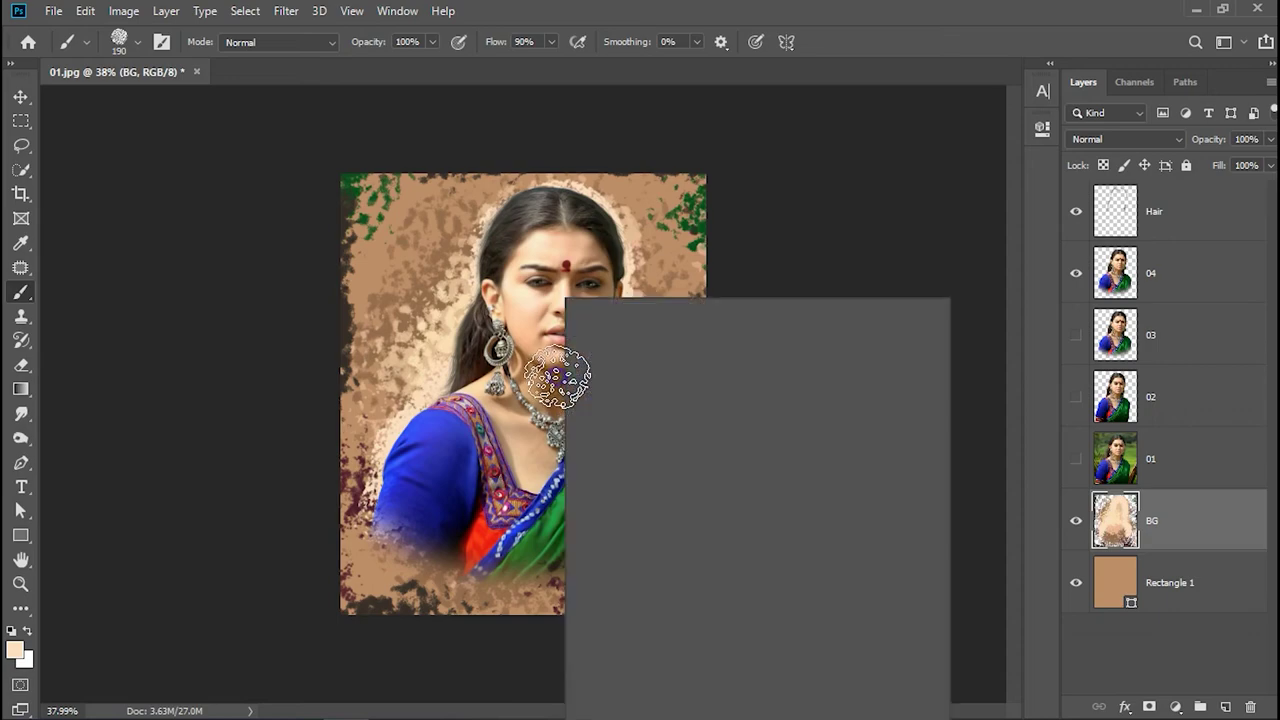
pyautogui.click(745, 320)
pyautogui.write('369')
pyautogui.press('Return')
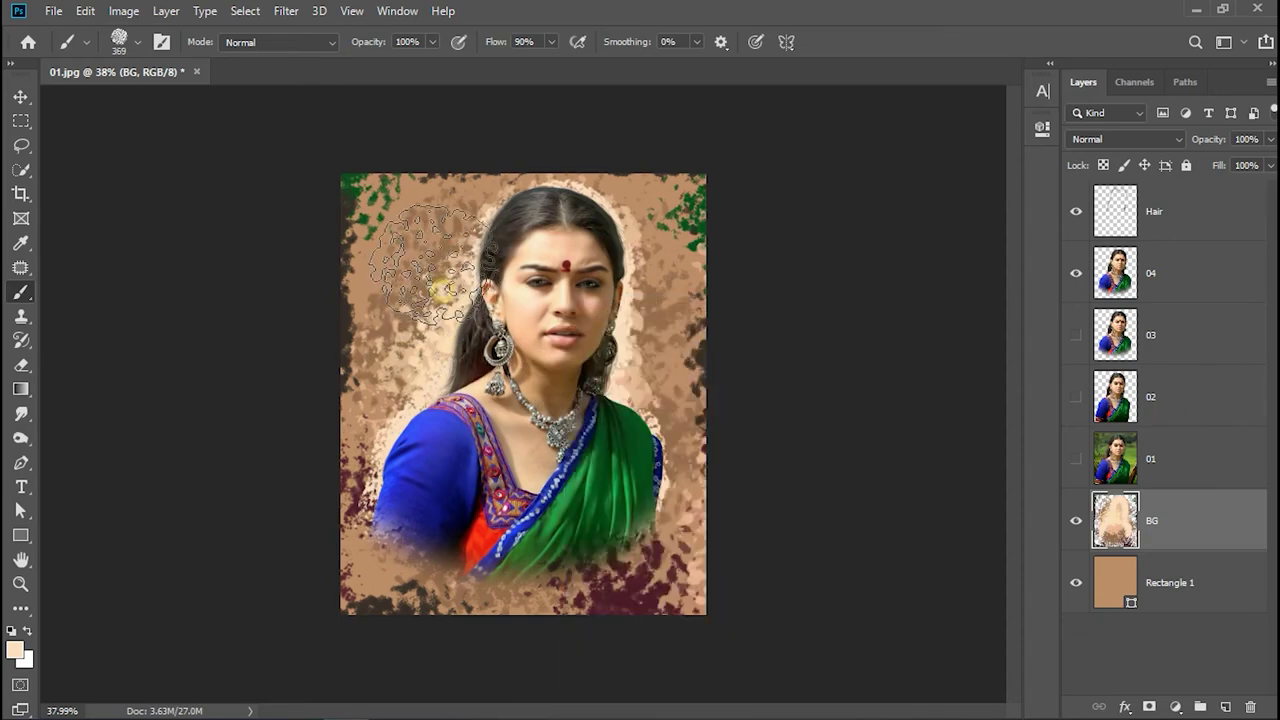
pyautogui.moveTo(430, 265)
pyautogui.mouseDown()
pyautogui.moveTo(600, 357)
pyautogui.moveTo(623, 428)
pyautogui.moveTo(643, 343)
pyautogui.moveTo(640, 410)
pyautogui.mouseUp()
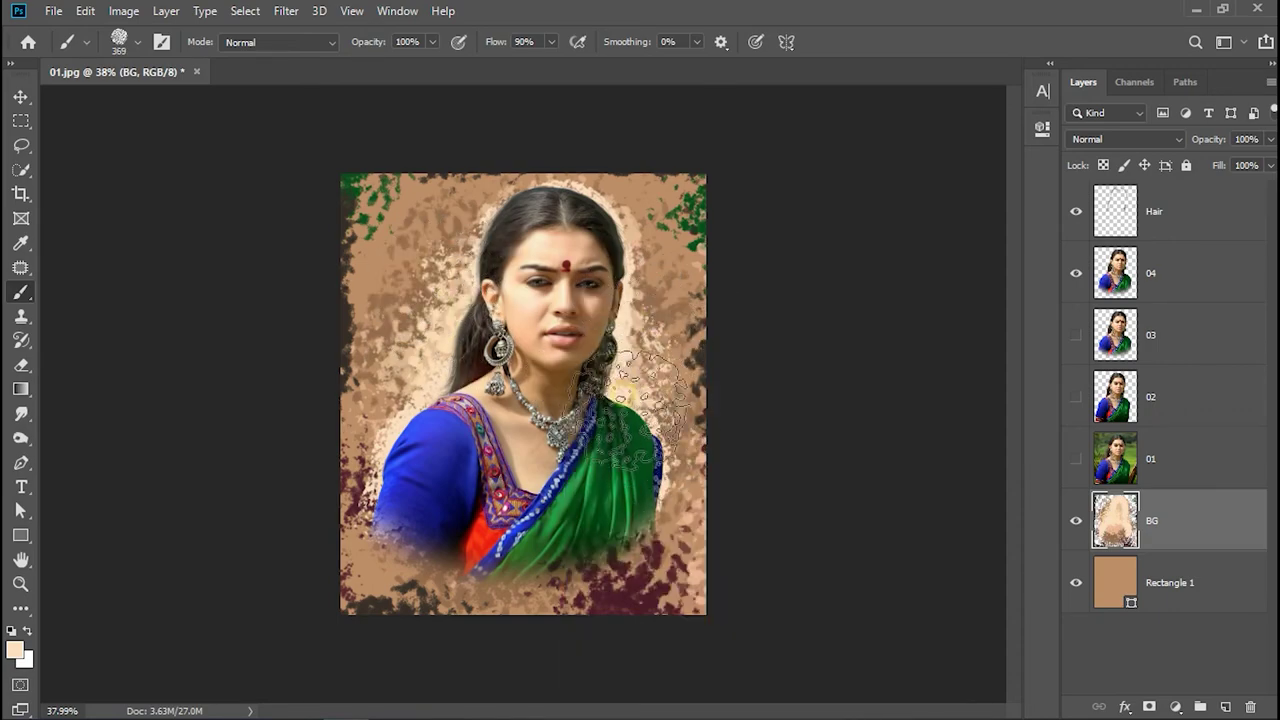
# Fit the whole canvas to the window with the Zoom tool.
pyautogui.click(20, 96)
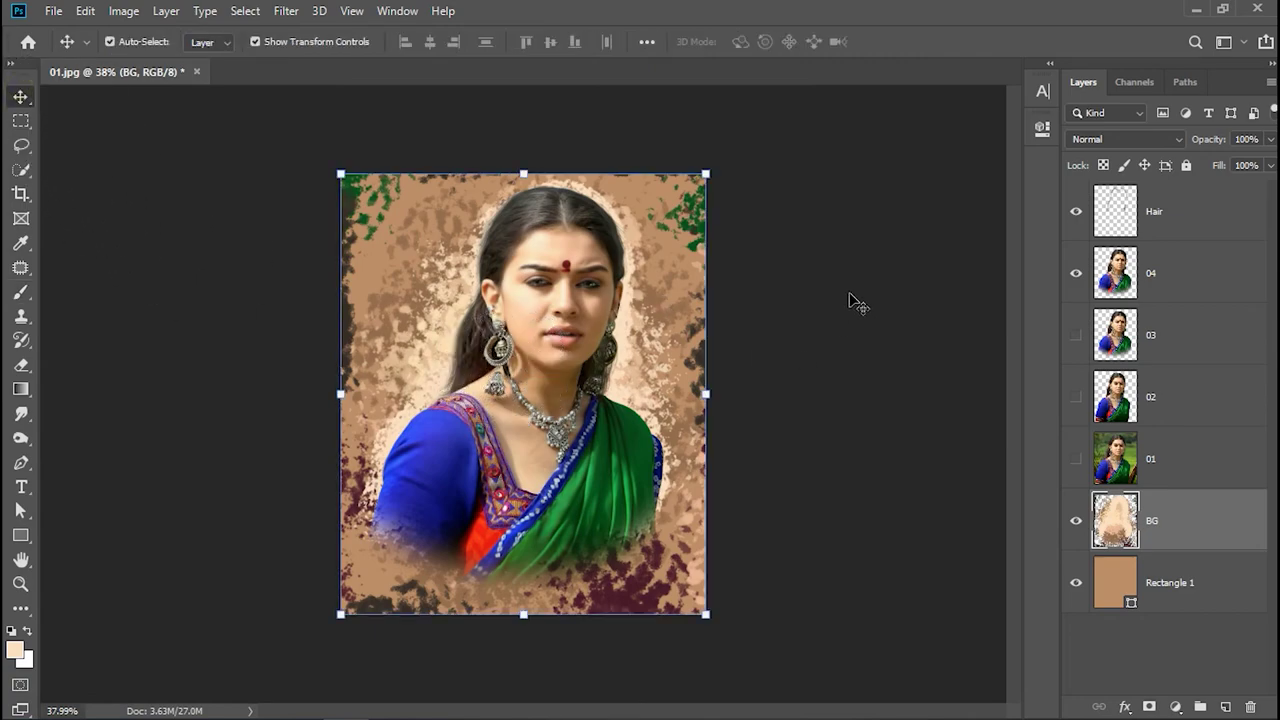
pyautogui.click(20, 584)
pyautogui.click(565, 41)
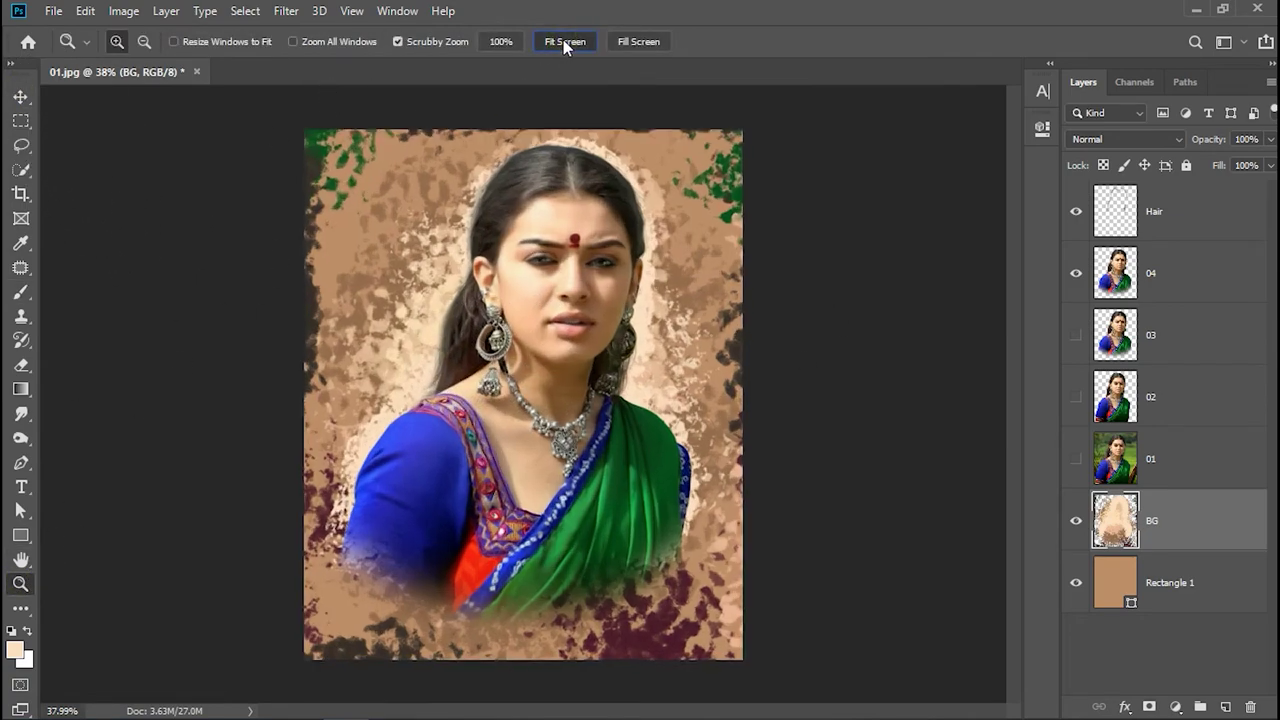
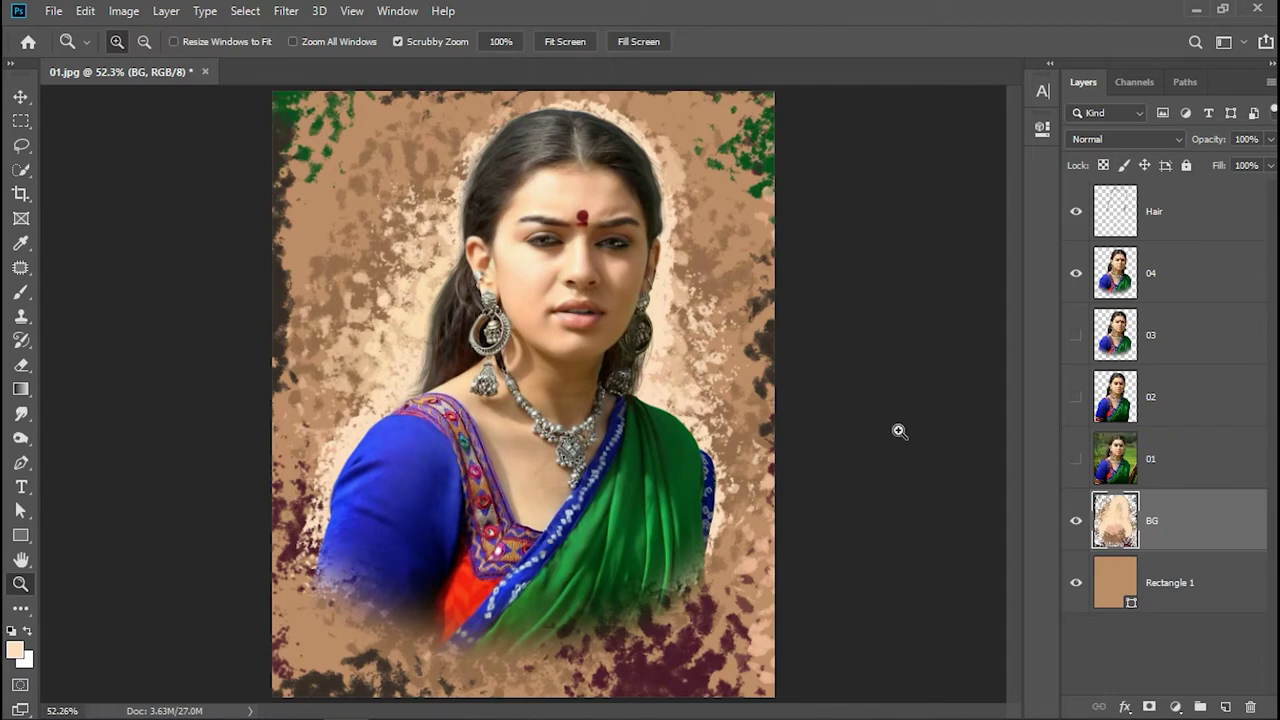
# Add a new empty layer above Hair and choose the Soft Round brush tip.
pyautogui.click(1193, 235)
pyautogui.click(1225, 707)
pyautogui.write('Light')
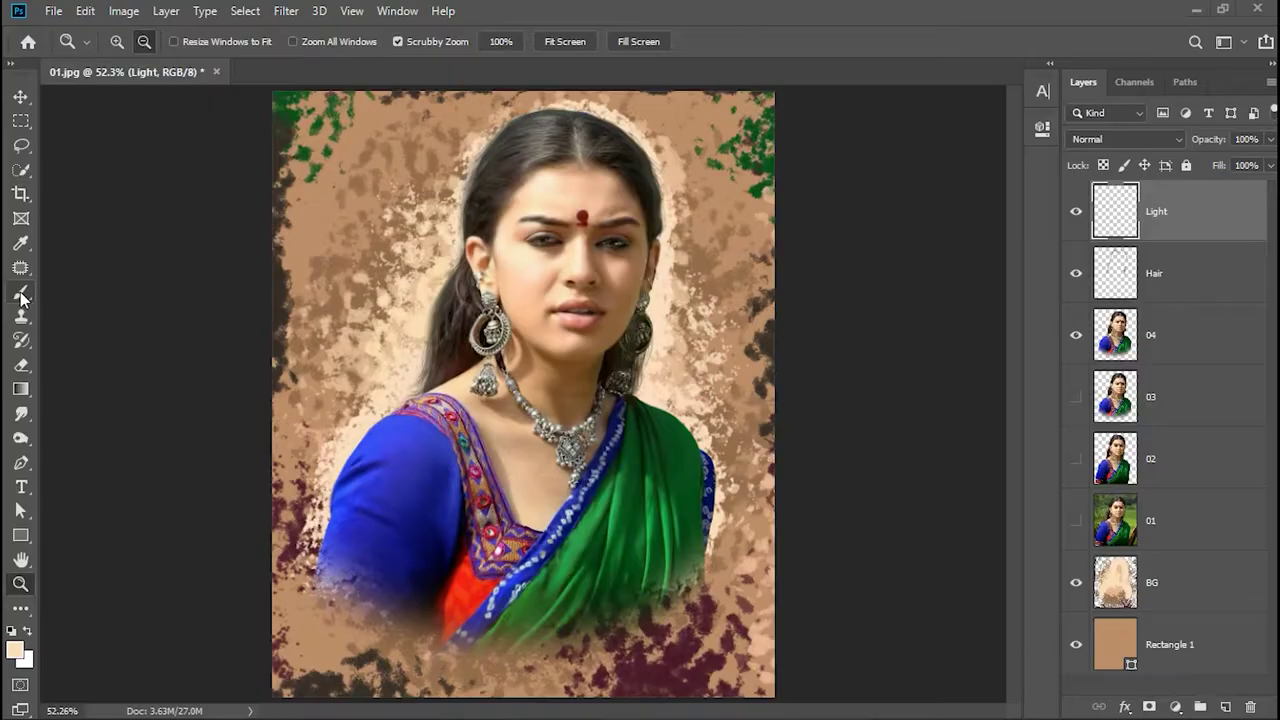
pyautogui.click(20, 291)
pyautogui.click(90, 291)
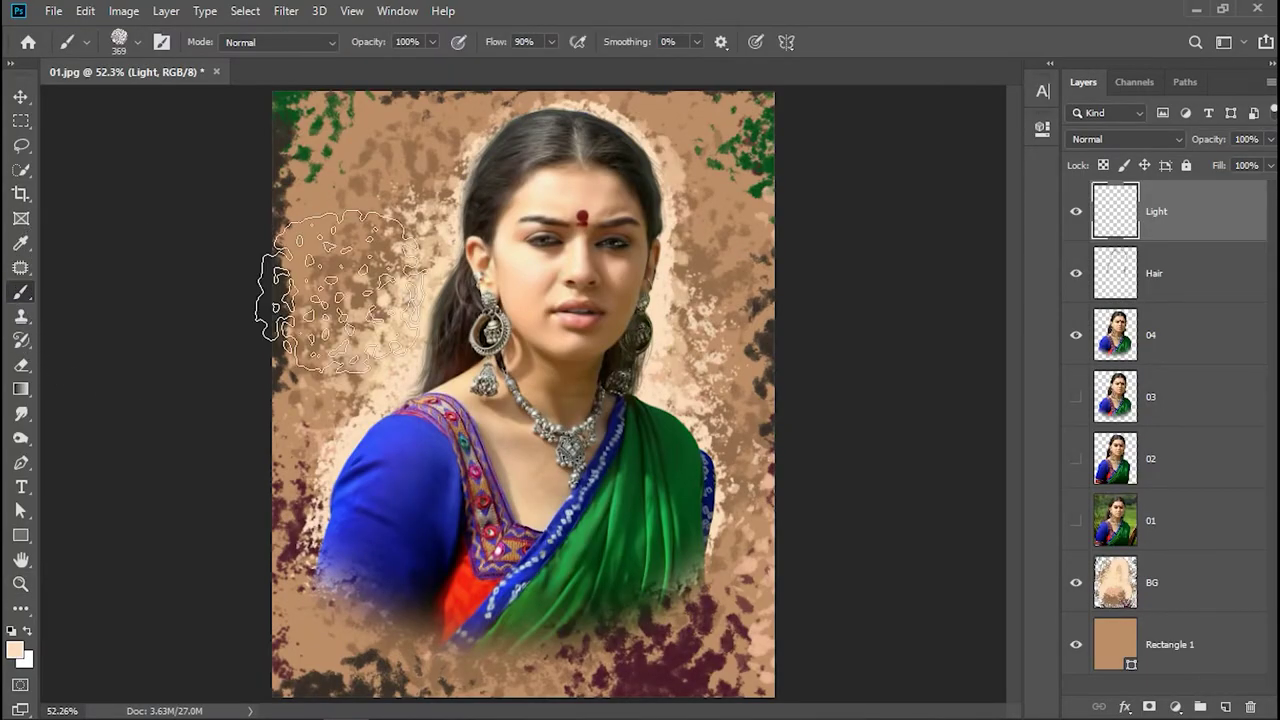
pyautogui.rightClick(505, 250)
pyautogui.moveTo(849, 545); pyautogui.dragTo(820, 420)
pyautogui.click(615, 452)
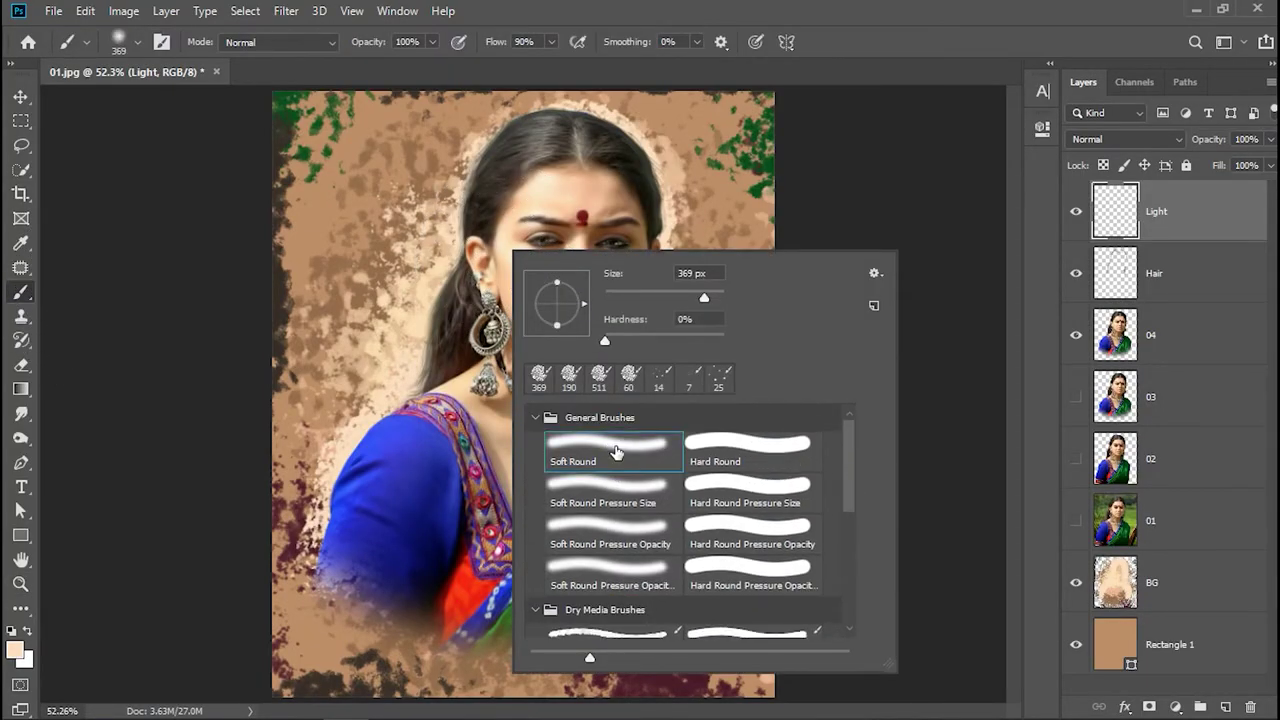
pyautogui.click(535, 416)
pyautogui.press('Return')
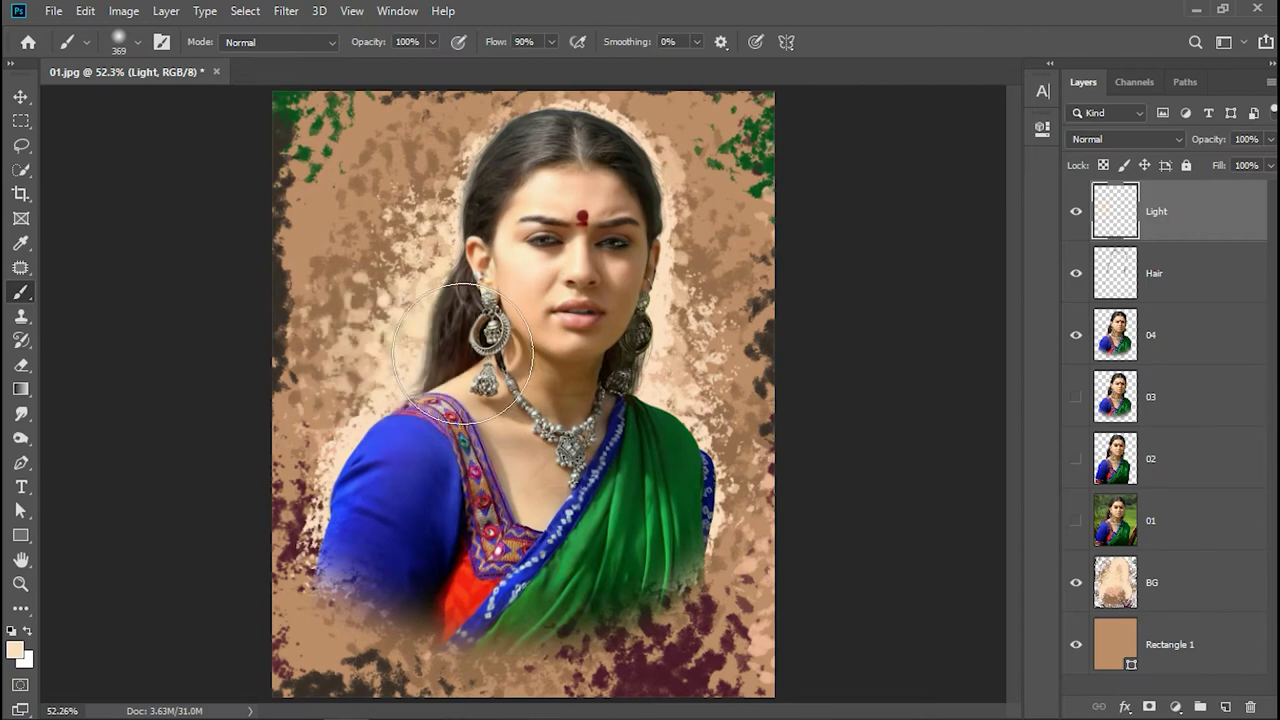
# Paint a bright red soft stroke beside the left ear and set the layer to Screen.
pyautogui.click(15, 650)
pyautogui.click(1043, 380)
pyautogui.click(1015, 145)
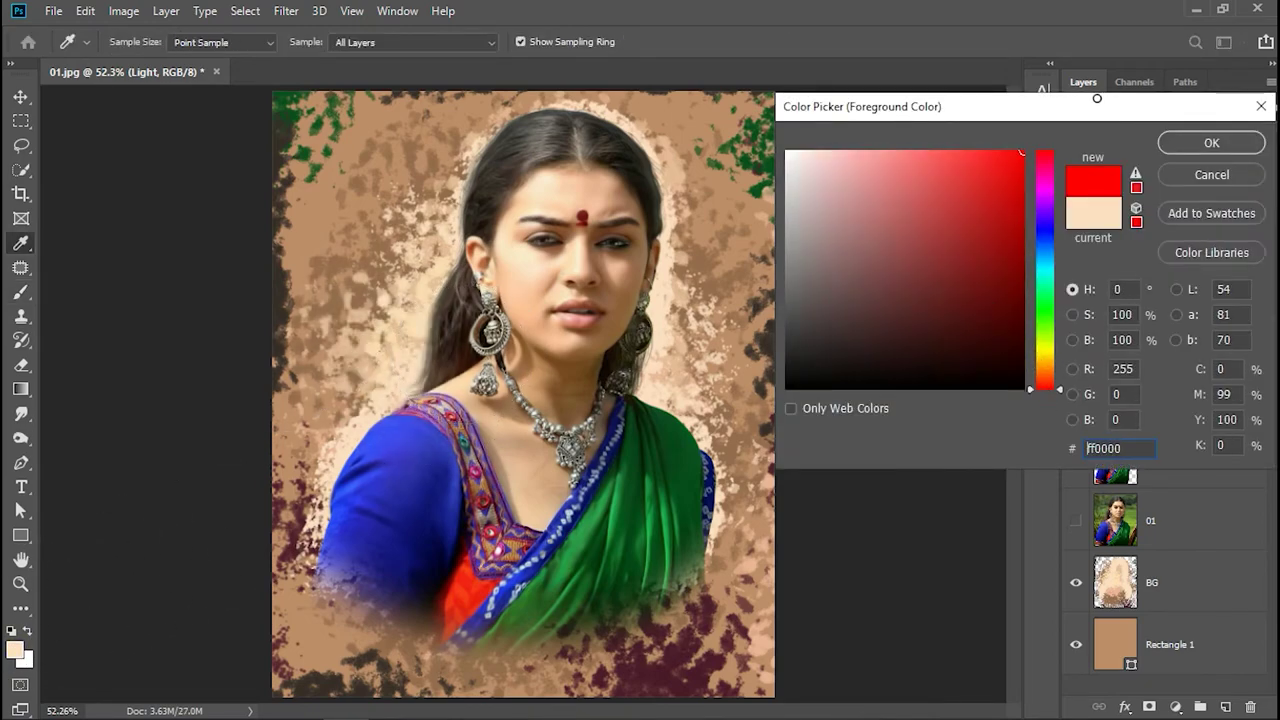
pyautogui.click(1191, 147)
pyautogui.moveTo(485, 295); pyautogui.dragTo(435, 395)
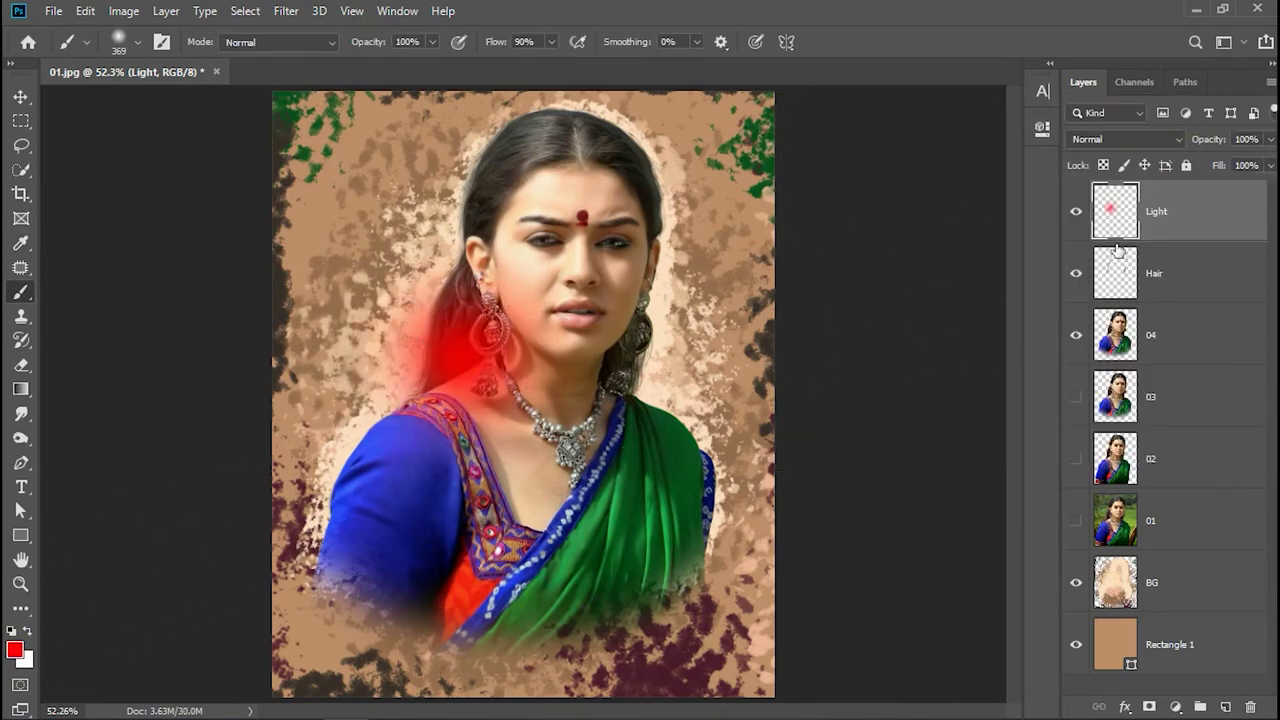
pyautogui.click(1140, 140)
pyautogui.click(1104, 296)
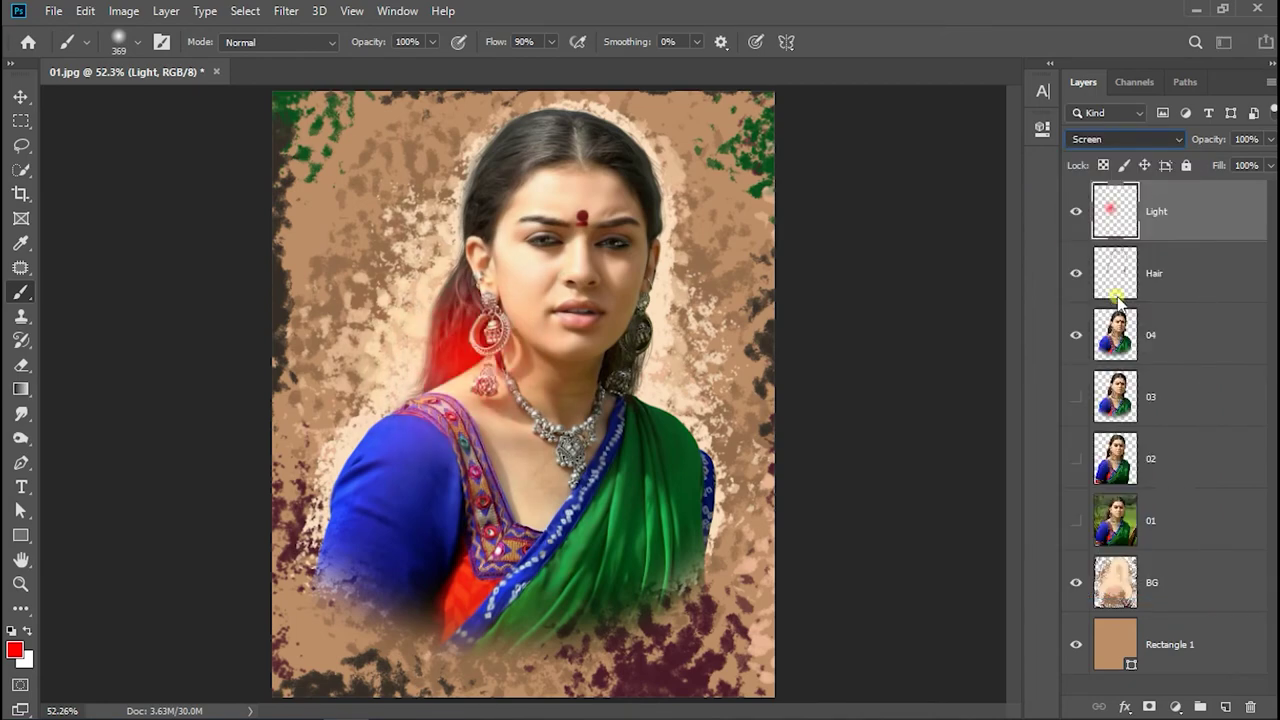
# Enlarge the red glow to about 259% and shift it onto the portrait's right edge.
pyautogui.press('v')
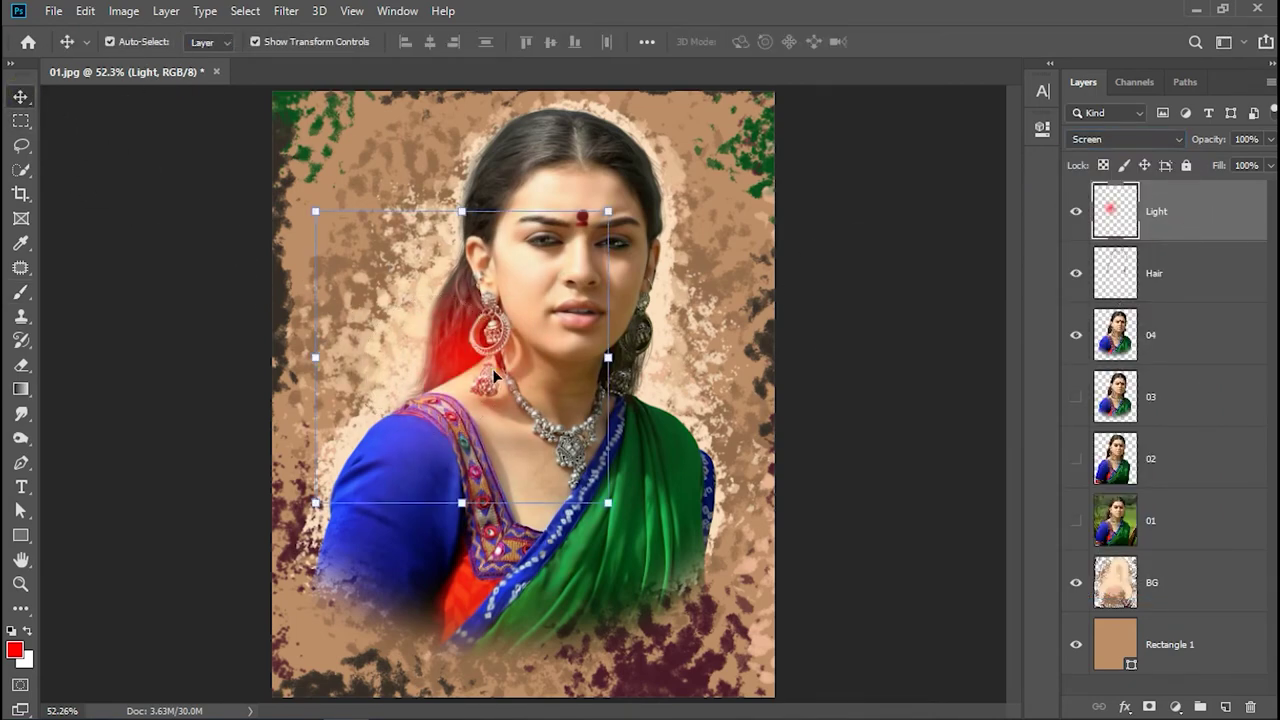
pyautogui.moveTo(450, 360); pyautogui.dragTo(560, 380)
pyautogui.hotkey('ctrl', 't')
pyautogui.moveTo(734, 346)
pyautogui.mouseDown()
pyautogui.moveTo(1002, 298)
pyautogui.moveTo(813, 411)
pyautogui.mouseUp()
pyautogui.moveTo(975, 367); pyautogui.dragTo(814, 320)
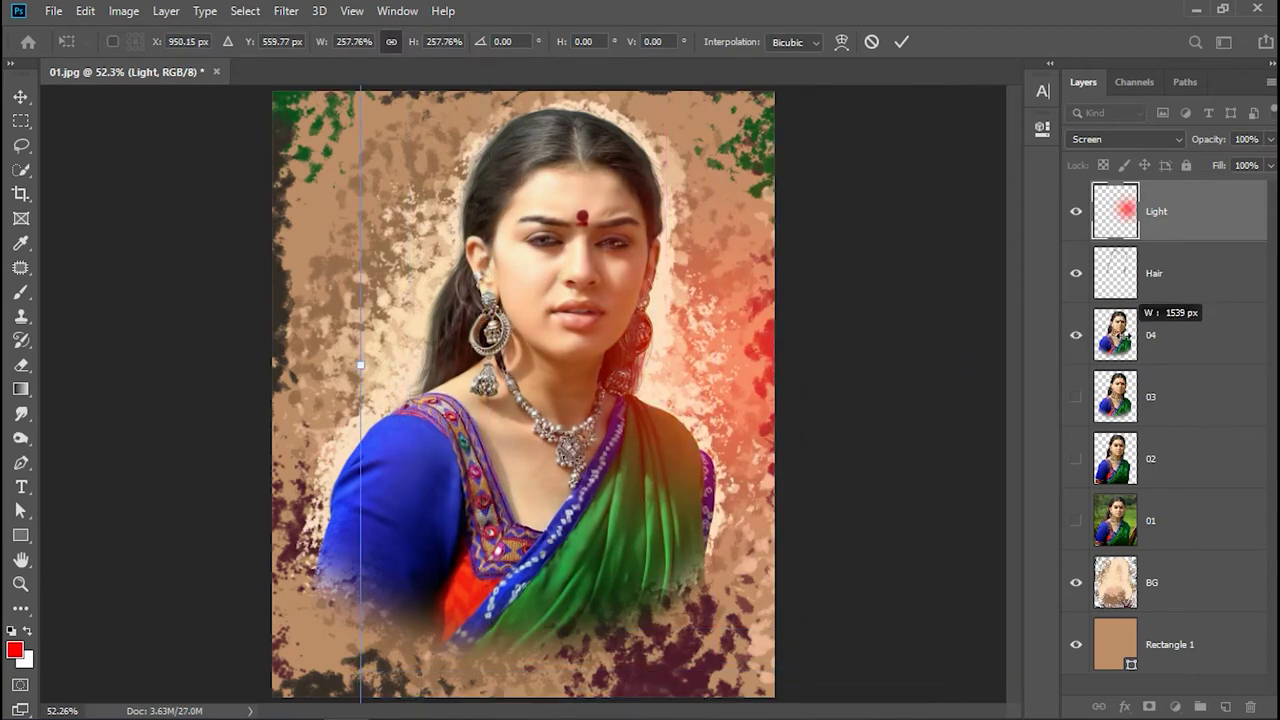
pyautogui.moveTo(765, 449); pyautogui.dragTo(835, 336)
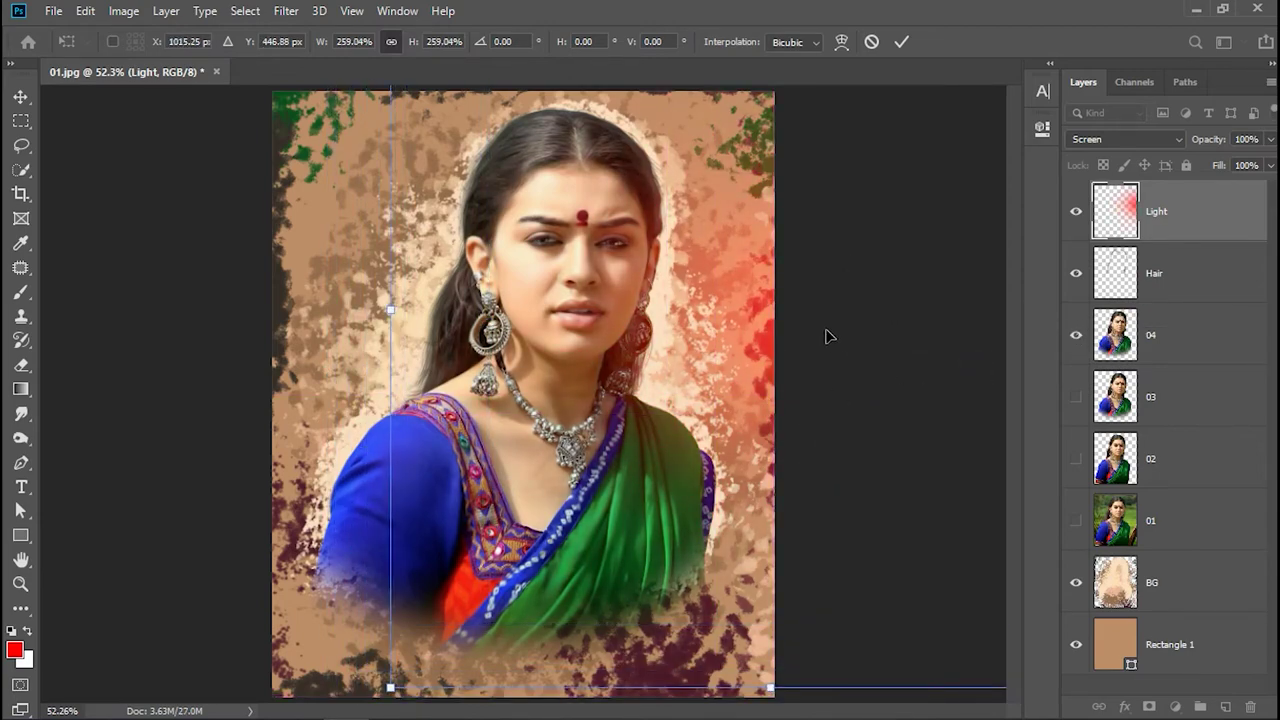
pyautogui.press('Return')
# Duplicate the Light layer as Light_02 and move its glow to the left side.
pyautogui.click(20, 583)
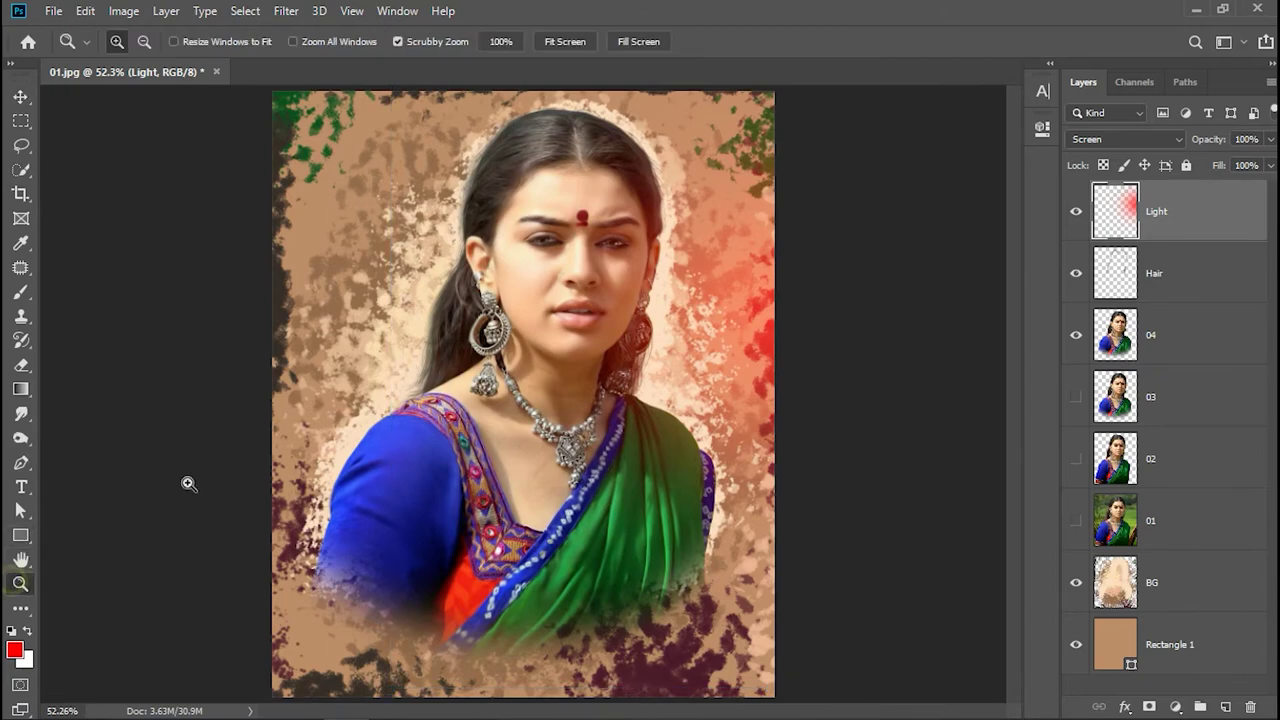
pyautogui.keyDown('alt'); pyautogui.click(226, 414); pyautogui.keyUp('alt')
pyautogui.rightClick(1166, 231)
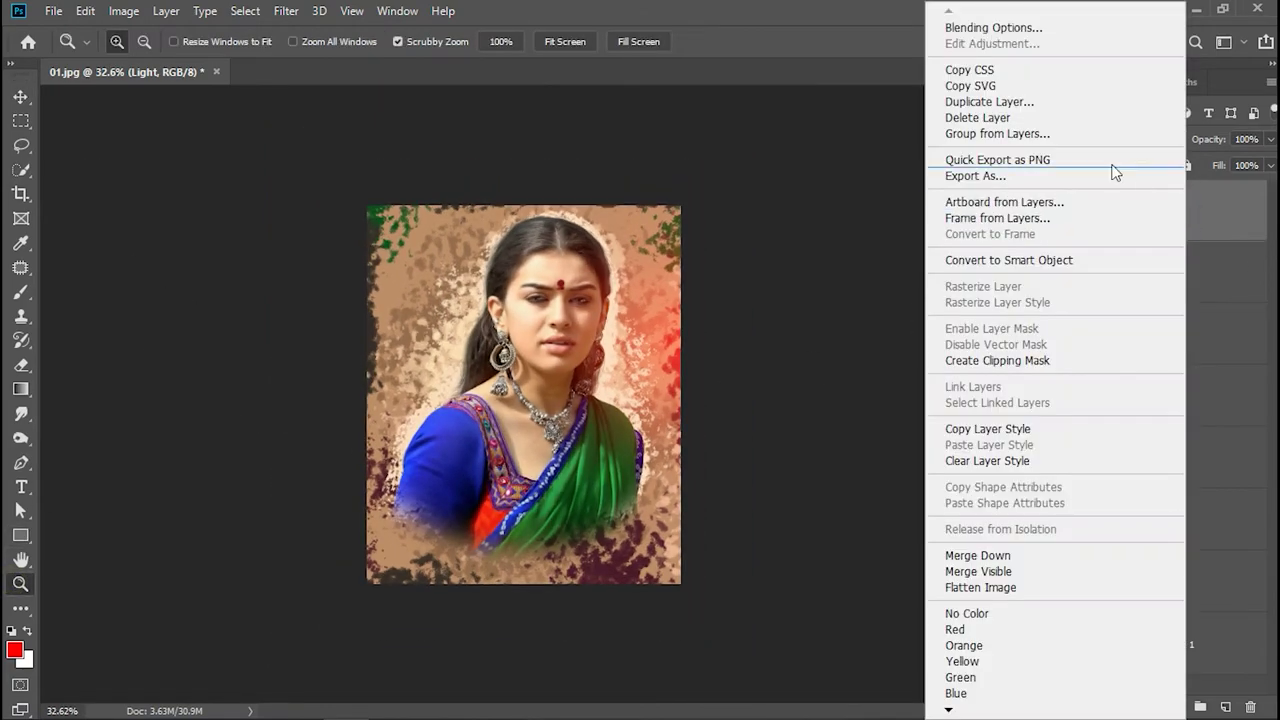
pyautogui.click(1100, 106)
pyautogui.write('Light_02')
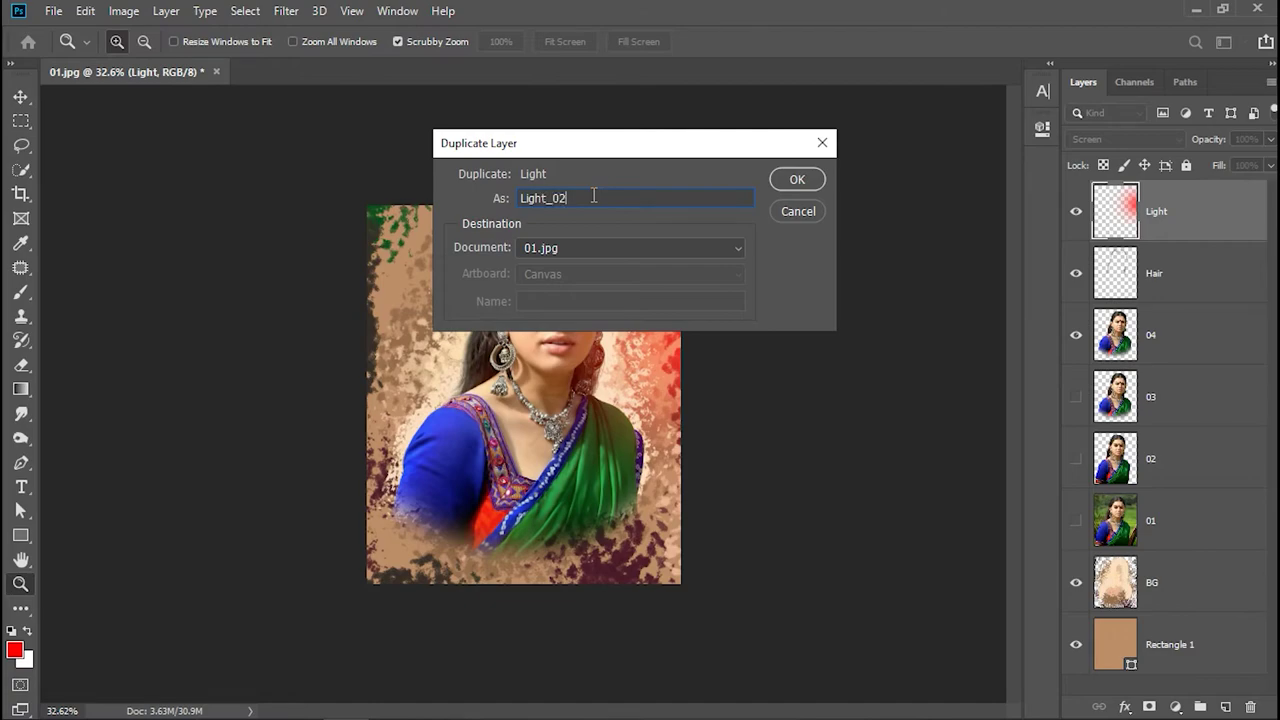
pyautogui.press('Return')
pyautogui.click(19, 99)
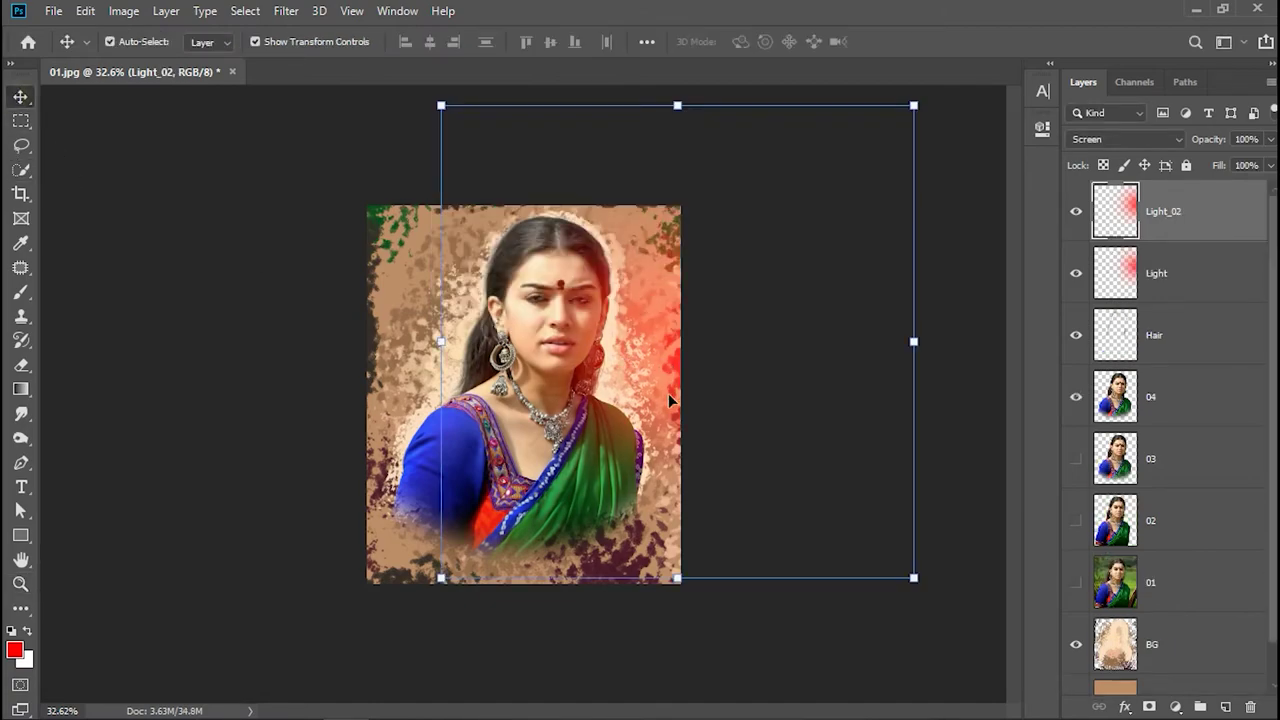
pyautogui.moveTo(668, 393); pyautogui.dragTo(430, 363)
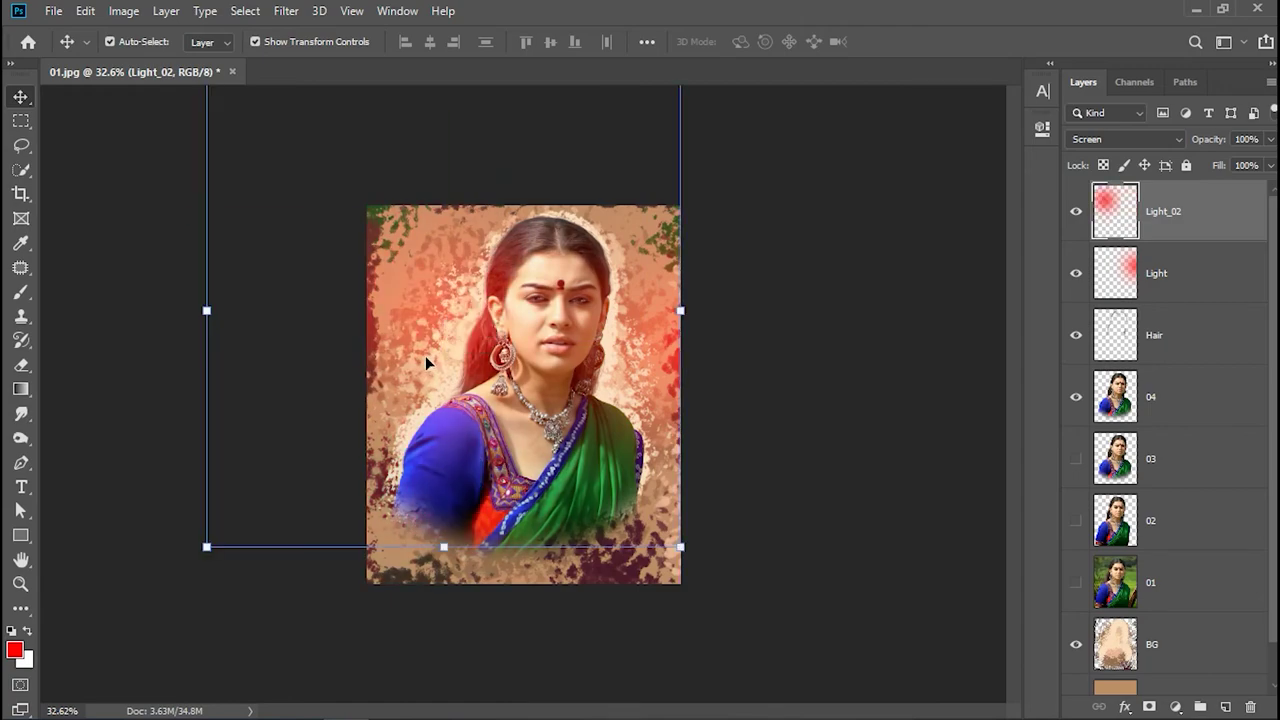
# Colorize Light_02 blue-purple (hue 228, saturation 100), then enlarge and widen it leftward.
pyautogui.click(124, 11)
pyautogui.moveTo(357, 53)
pyautogui.click(359, 159)
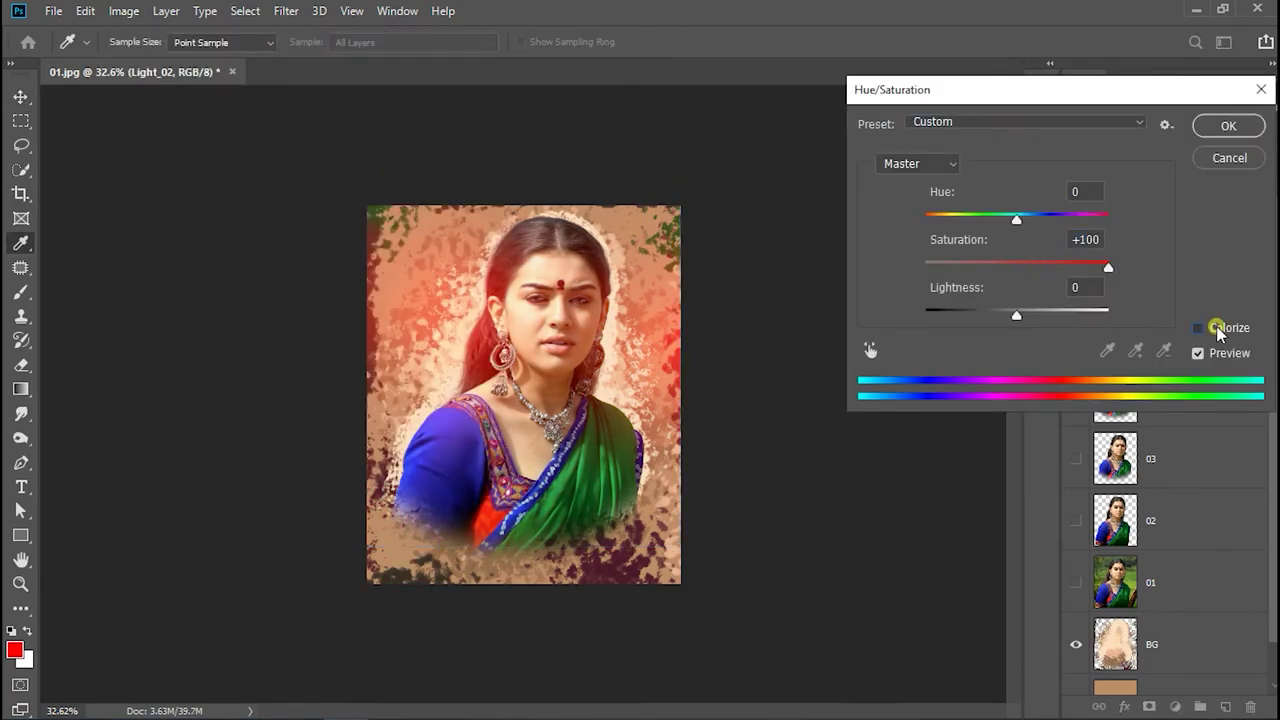
pyautogui.click(1218, 333)
pyautogui.moveTo(1031, 263); pyautogui.dragTo(1108, 267)
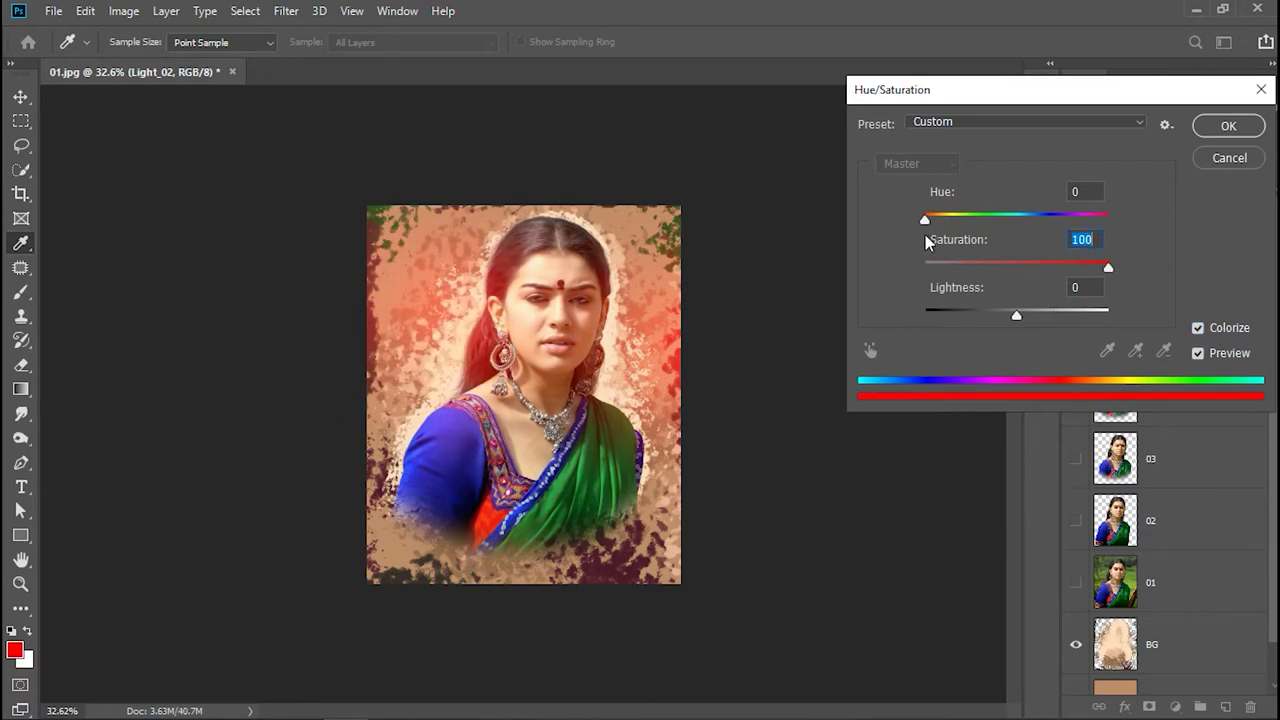
pyautogui.moveTo(941, 216); pyautogui.dragTo(1085, 216)
pyautogui.moveTo(1118, 216); pyautogui.dragTo(1042, 217)
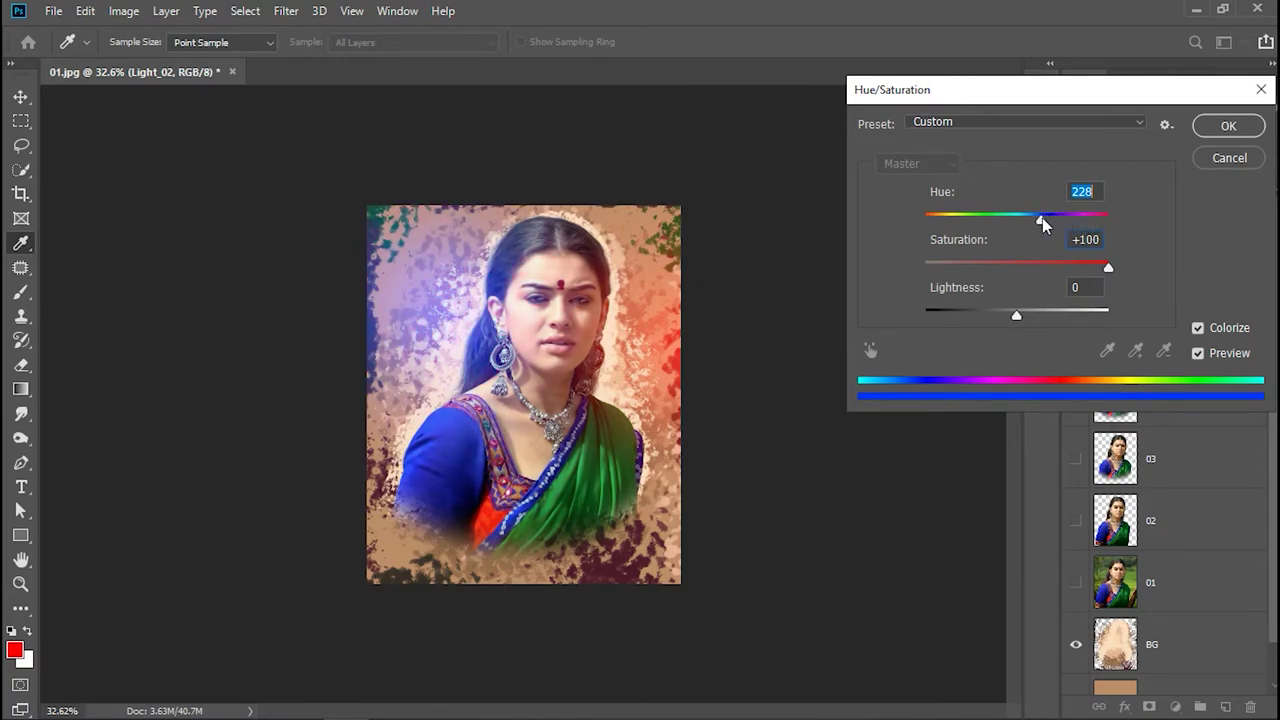
pyautogui.click(1228, 125)
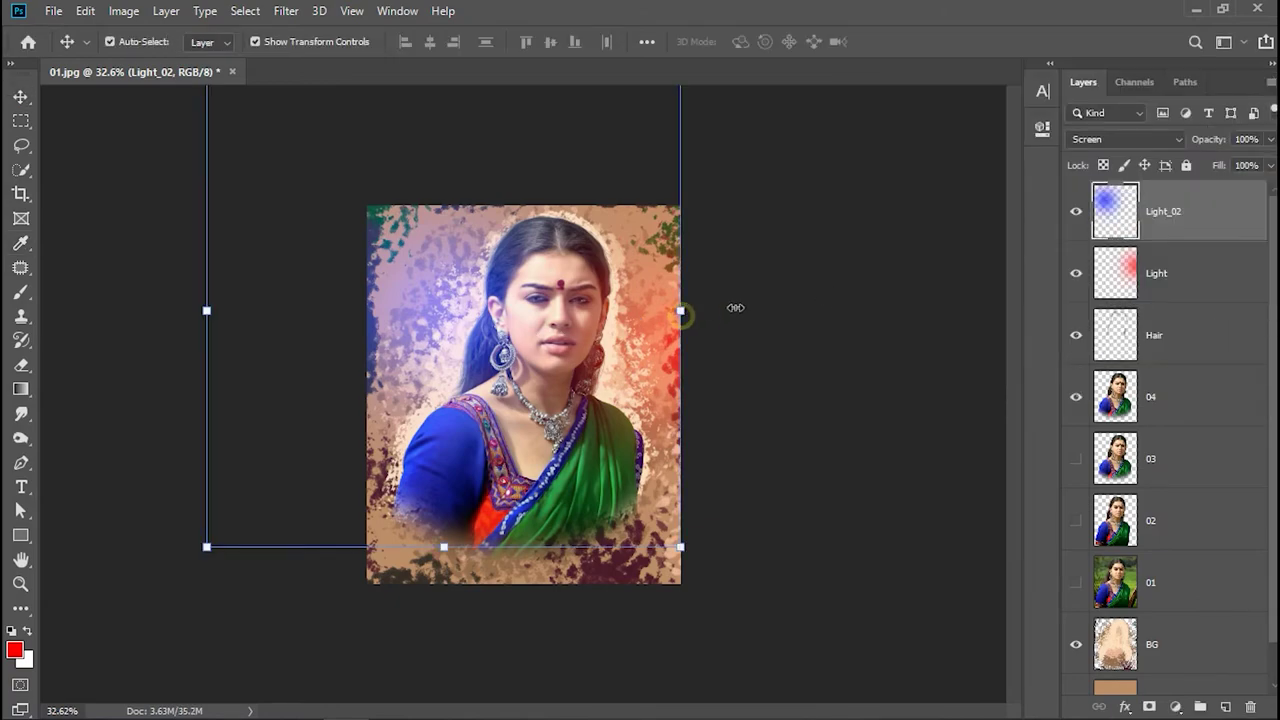
pyautogui.moveTo(680, 310)
pyautogui.mouseDown()
pyautogui.moveTo(716, 494)
pyautogui.moveTo(914, 494)
pyautogui.mouseUp()
pyautogui.moveTo(608, 494)
pyautogui.mouseDown()
pyautogui.moveTo(443, 480)
pyautogui.moveTo(440, 467)
pyautogui.mouseUp()
# Duplicate Light as Light_03, put it at the top of the stack, and move its glow lower right.
pyautogui.press('Return')
pyautogui.click(1210, 280)
pyautogui.rightClick(1194, 272)
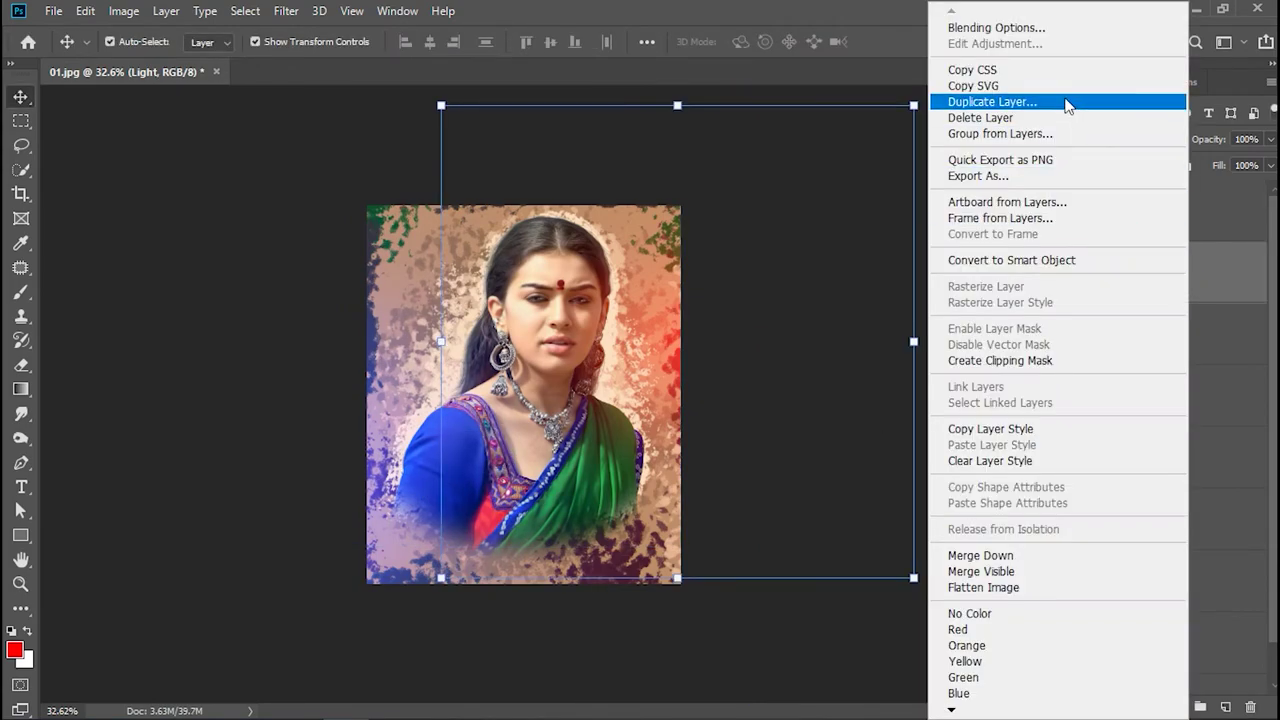
pyautogui.click(1068, 104)
pyautogui.write('Light_03')
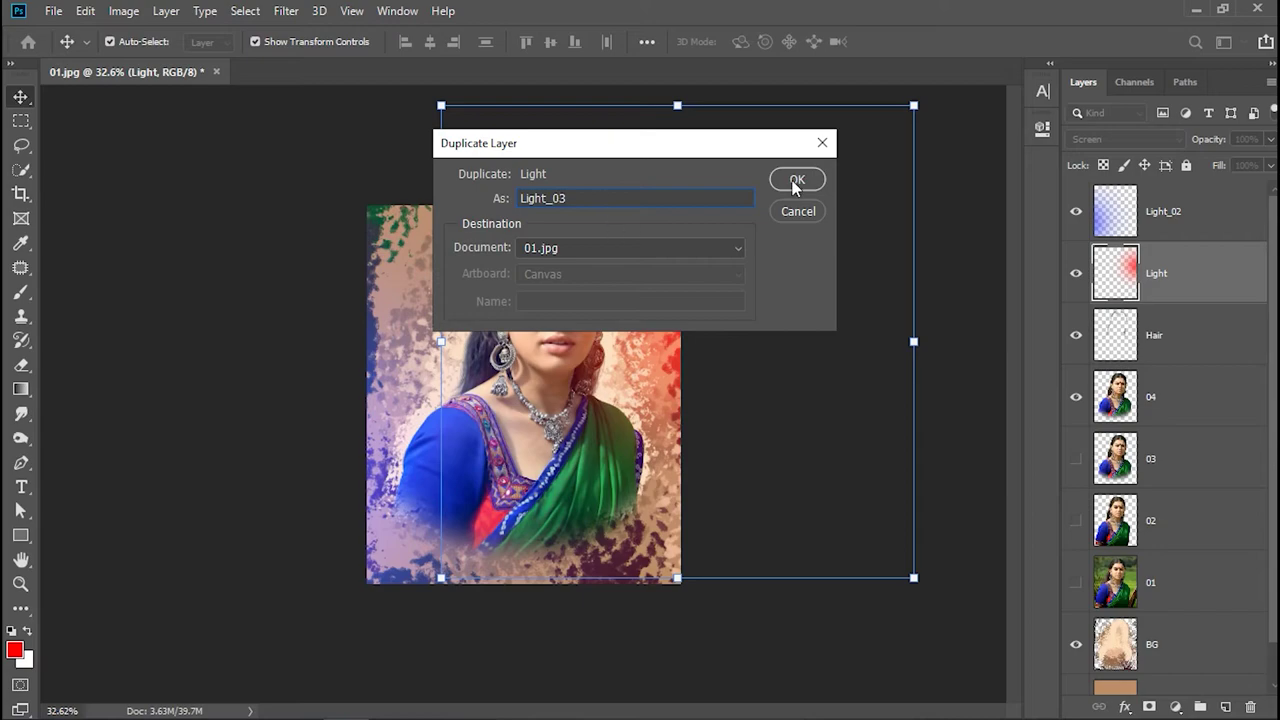
pyautogui.click(797, 180)
pyautogui.moveTo(1200, 272); pyautogui.dragTo(1205, 200)
pyautogui.moveTo(676, 375); pyautogui.dragTo(603, 490)
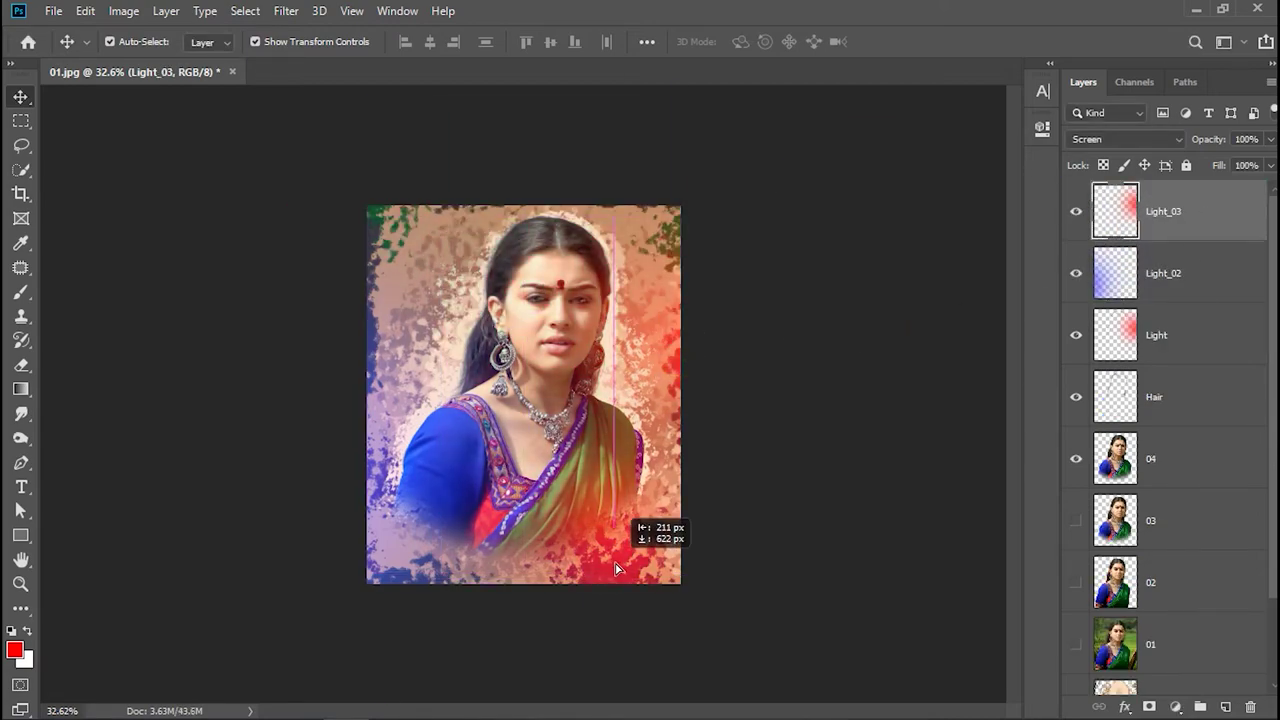
# Colorize Light_03 orange (hue 29, saturation 100) and enlarge it about 134% toward the right.
pyautogui.click(124, 11)
pyautogui.moveTo(152, 61)
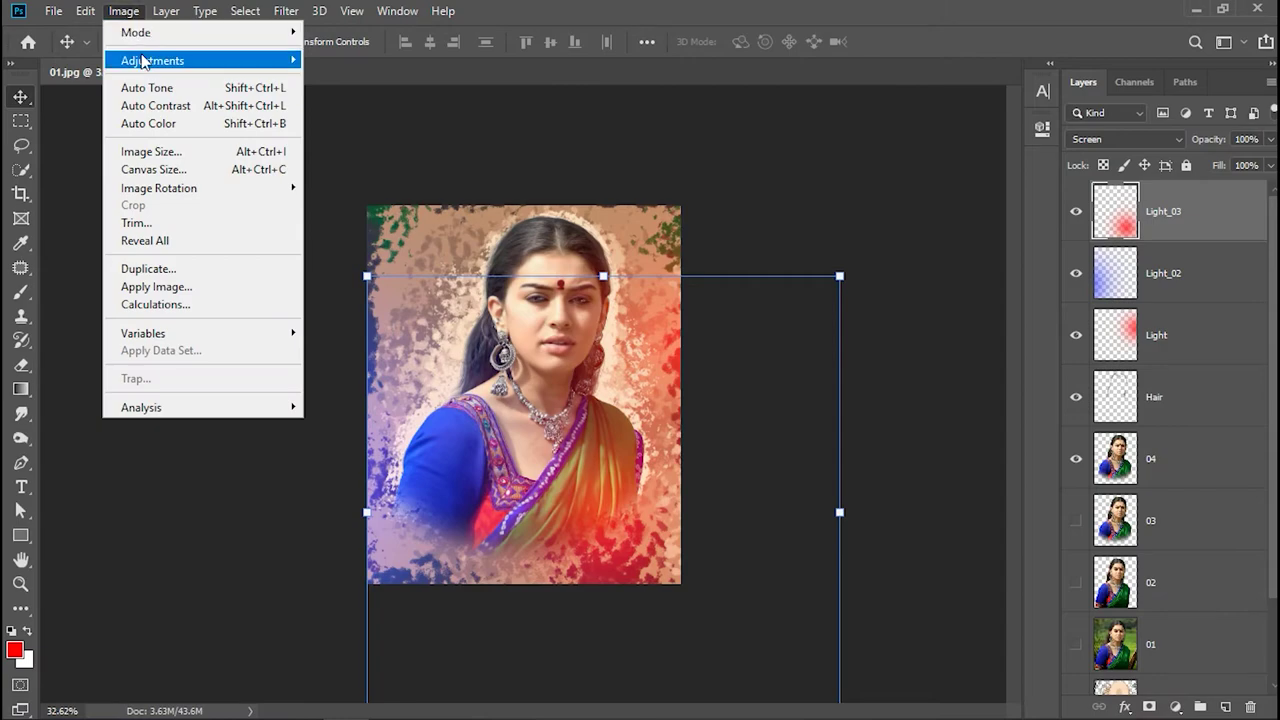
pyautogui.click(358, 159)
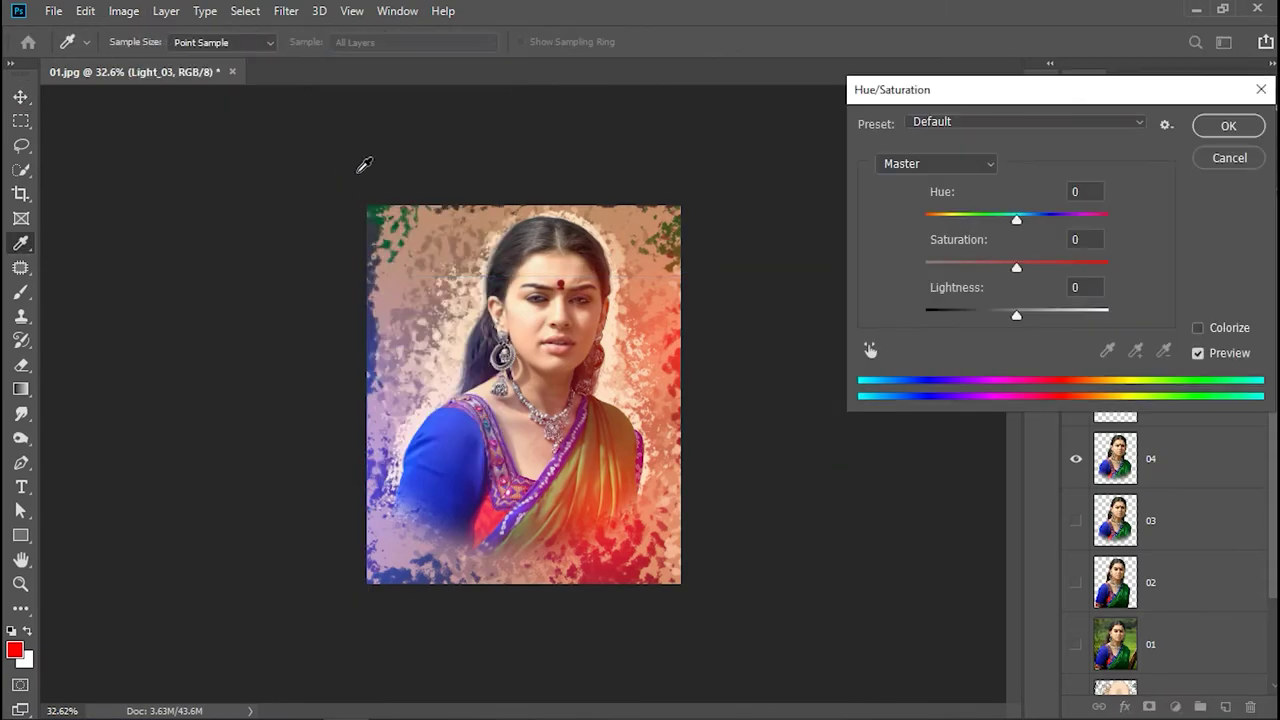
pyautogui.click(1198, 327)
pyautogui.moveTo(971, 266); pyautogui.dragTo(1116, 268)
pyautogui.moveTo(925, 222)
pyautogui.mouseDown()
pyautogui.moveTo(1118, 219)
pyautogui.moveTo(941, 221)
pyautogui.mouseUp()
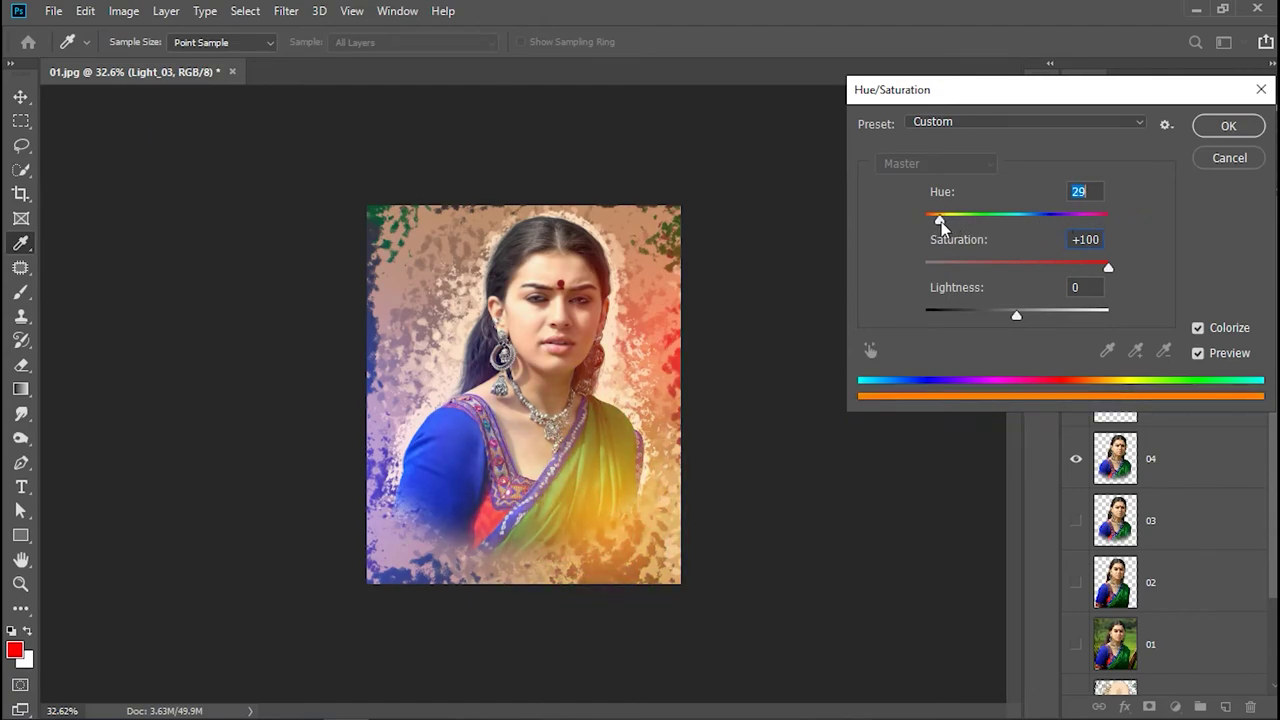
pyautogui.click(1228, 125)
pyautogui.hotkey('ctrl', 't')
pyautogui.moveTo(635, 121)
pyautogui.mouseDown()
pyautogui.moveTo(720, 586)
pyautogui.moveTo(806, 591)
pyautogui.moveTo(762, 521)
pyautogui.moveTo(798, 514)
pyautogui.mouseUp()
# Duplicate the orange glow as Light_04 and move it to the upper left.
pyautogui.press('Return')
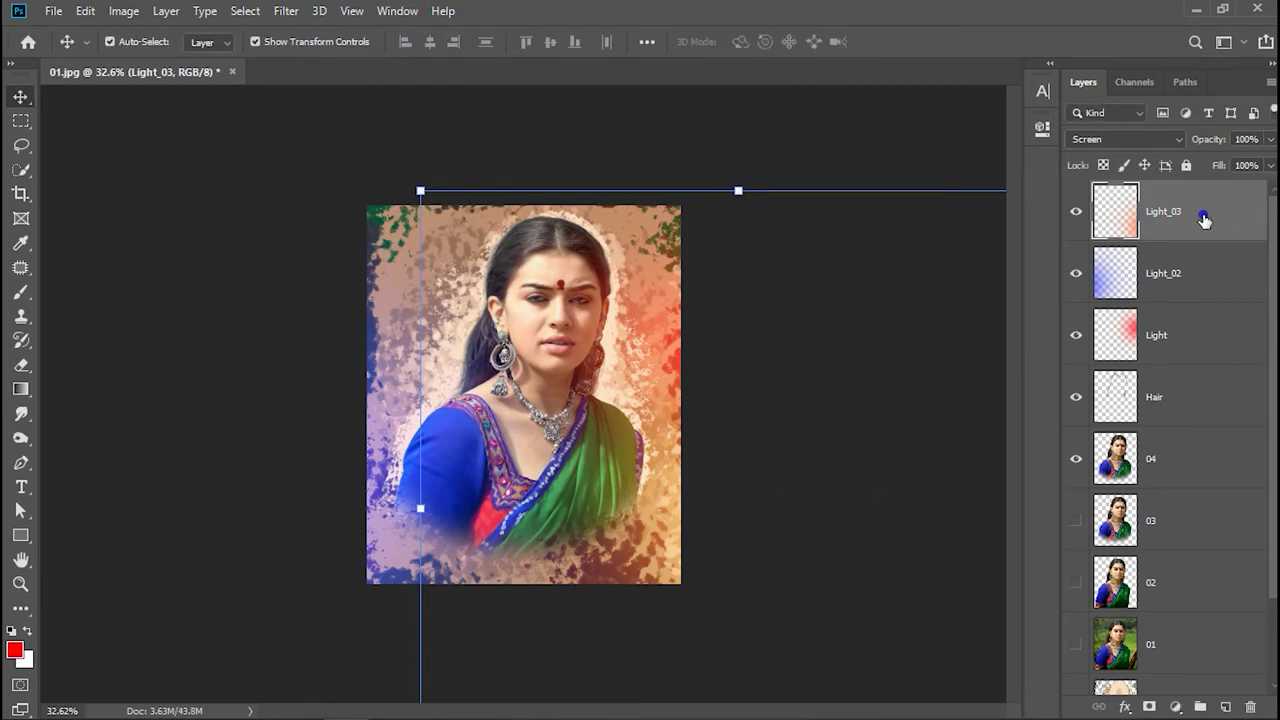
pyautogui.rightClick(1204, 219)
pyautogui.click(1060, 105)
pyautogui.write('Light_04')
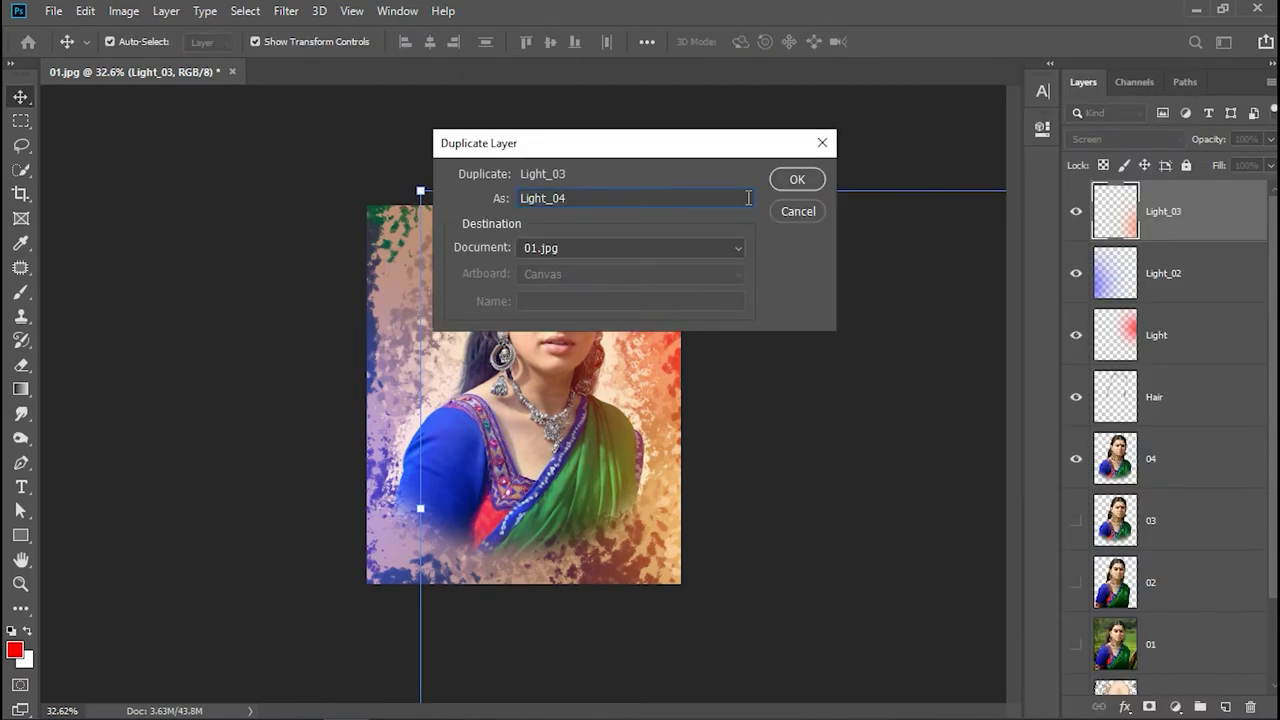
pyautogui.click(785, 180)
pyautogui.moveTo(779, 182); pyautogui.dragTo(333, 245)
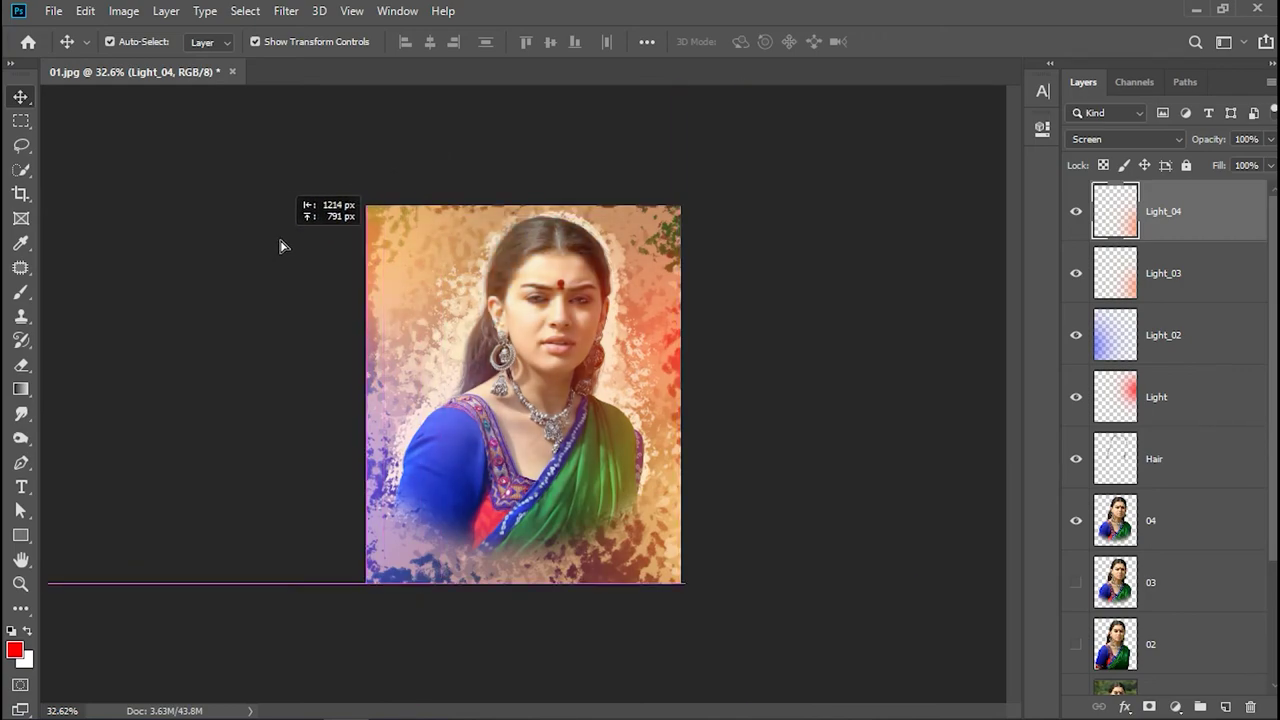
pyautogui.moveTo(333, 245); pyautogui.dragTo(274, 243)
pyautogui.moveTo(433, 270); pyautogui.dragTo(420, 256)
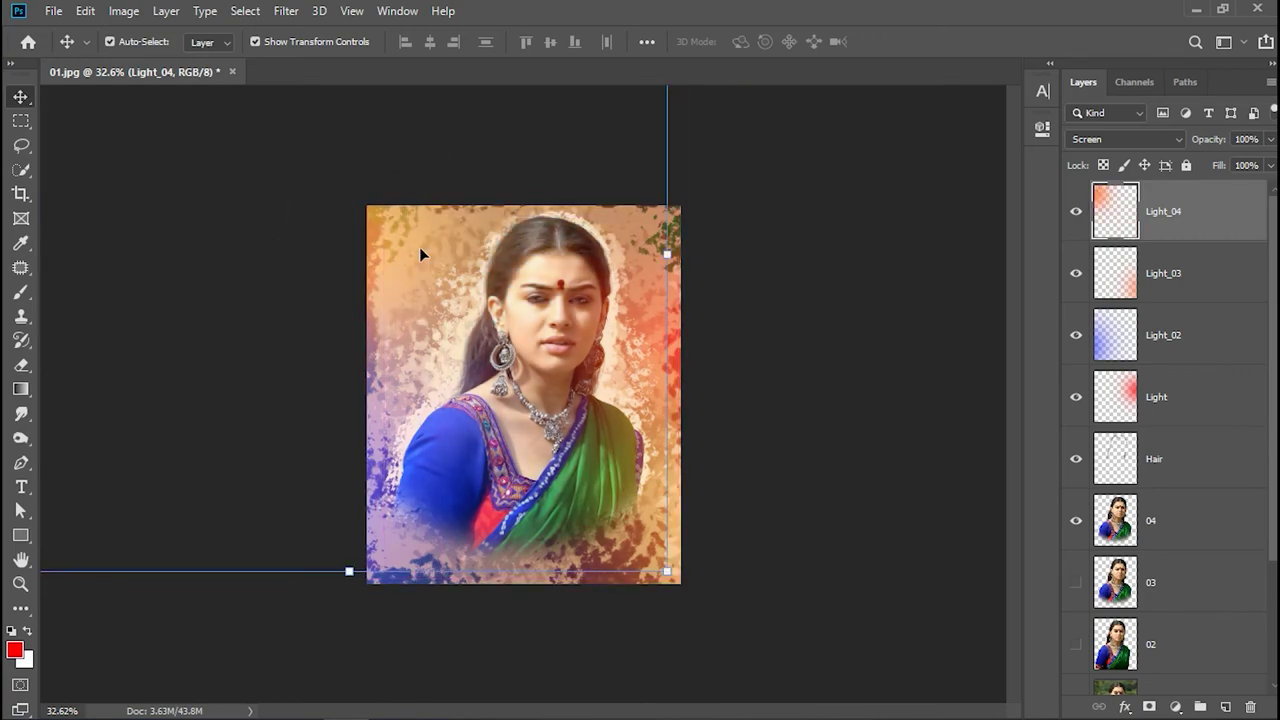
# Duplicate Light_04 as Light_05 and place it beneath portrait layer 04.
pyautogui.rightClick(1203, 230)
pyautogui.click(1000, 103)
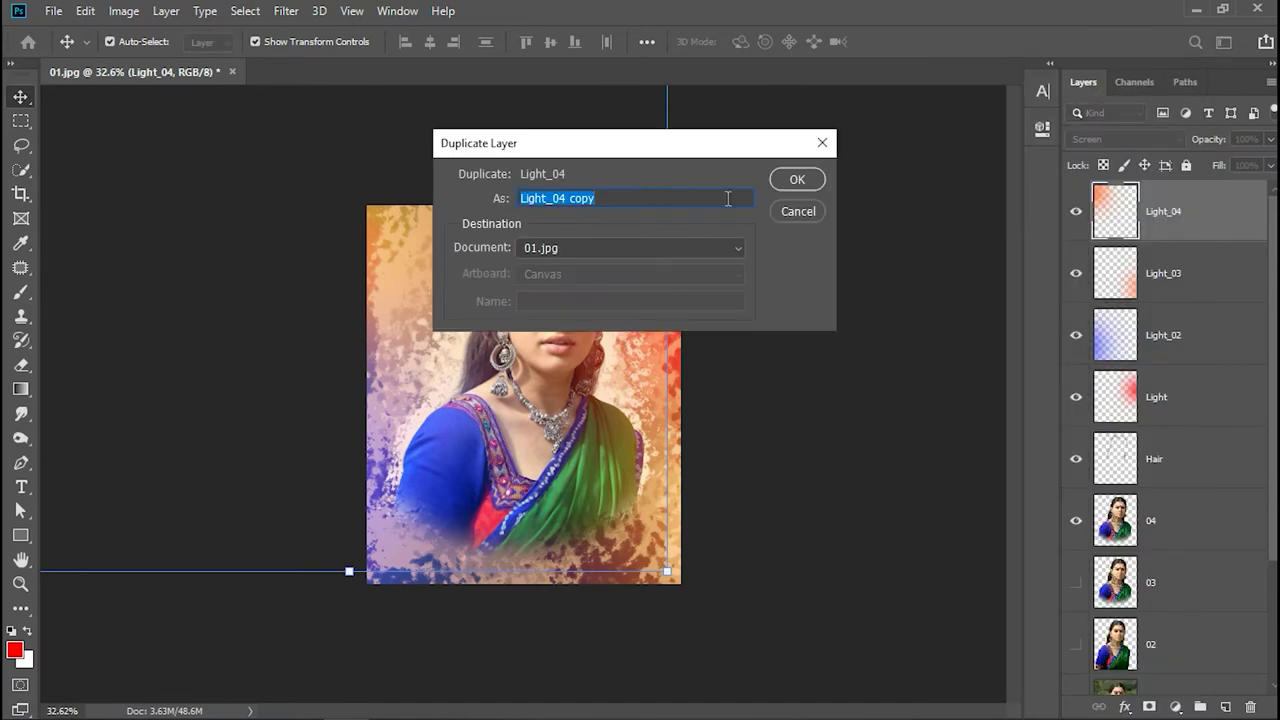
pyautogui.click(794, 177)
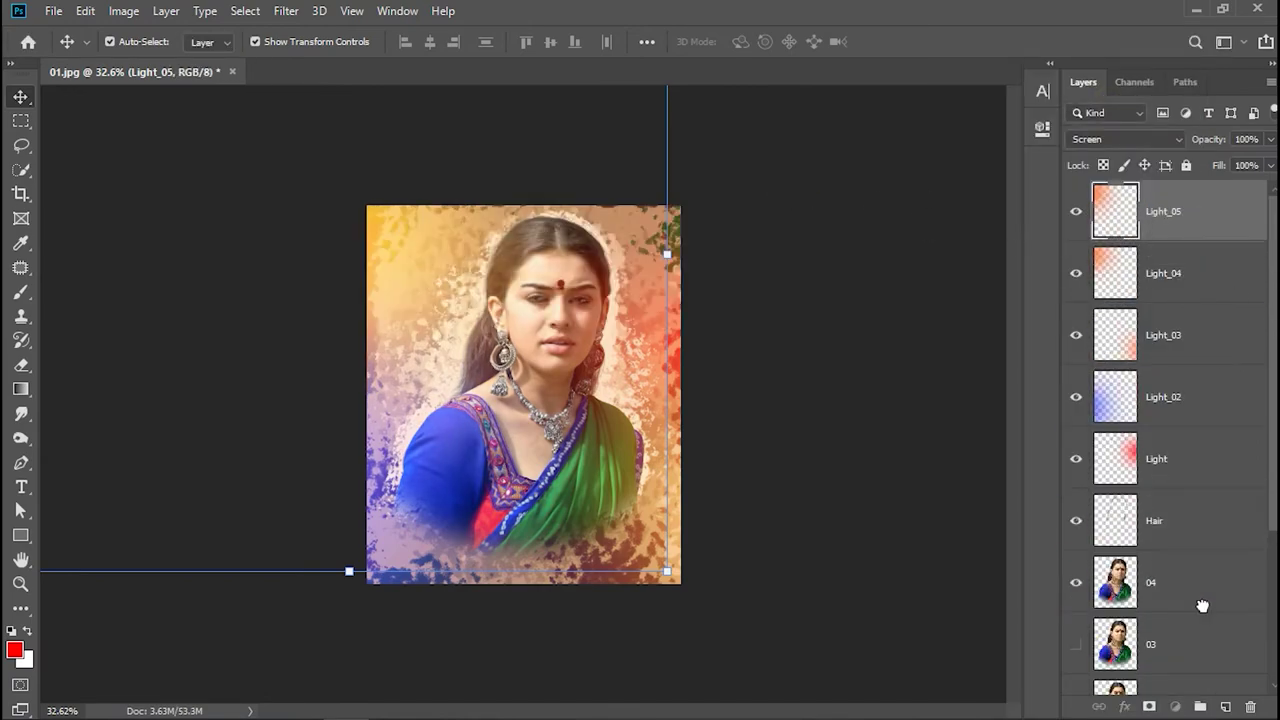
pyautogui.moveTo(1210, 226); pyautogui.dragTo(1200, 605)
pyautogui.moveTo(428, 243); pyautogui.dragTo(575, 378)
pyautogui.hotkey('ctrl', 'z')
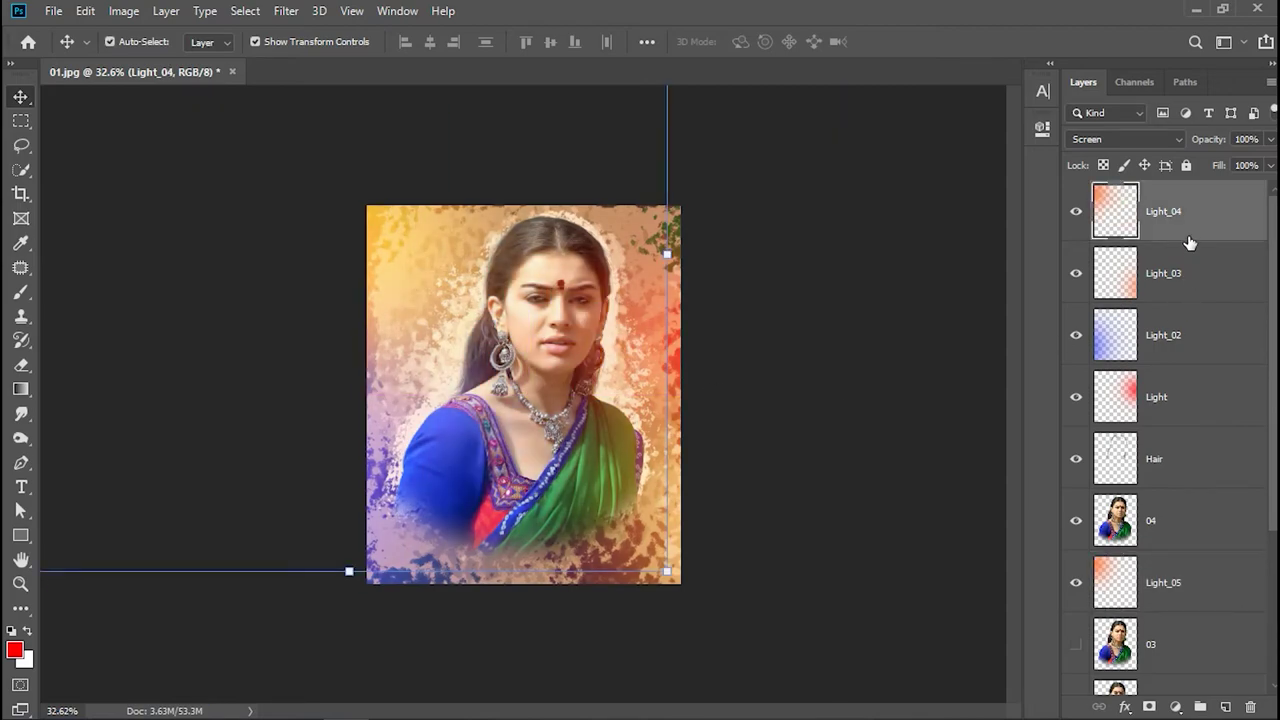
# Reposition the Light_05 glow down and right, behind her, and toggle it to compare.
pyautogui.click(1183, 580)
pyautogui.hotkey('ctrl', 't')
pyautogui.moveTo(492, 238); pyautogui.dragTo(674, 354)
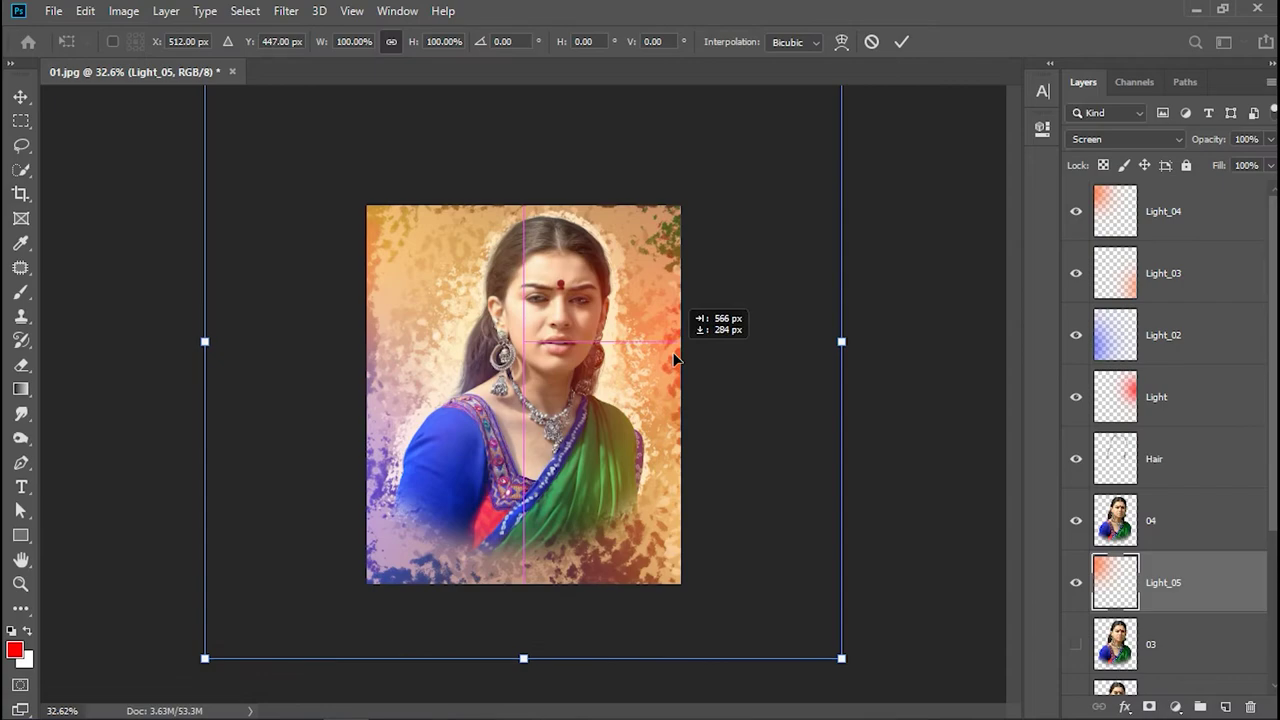
pyautogui.press('Return')
pyautogui.click(1076, 583)
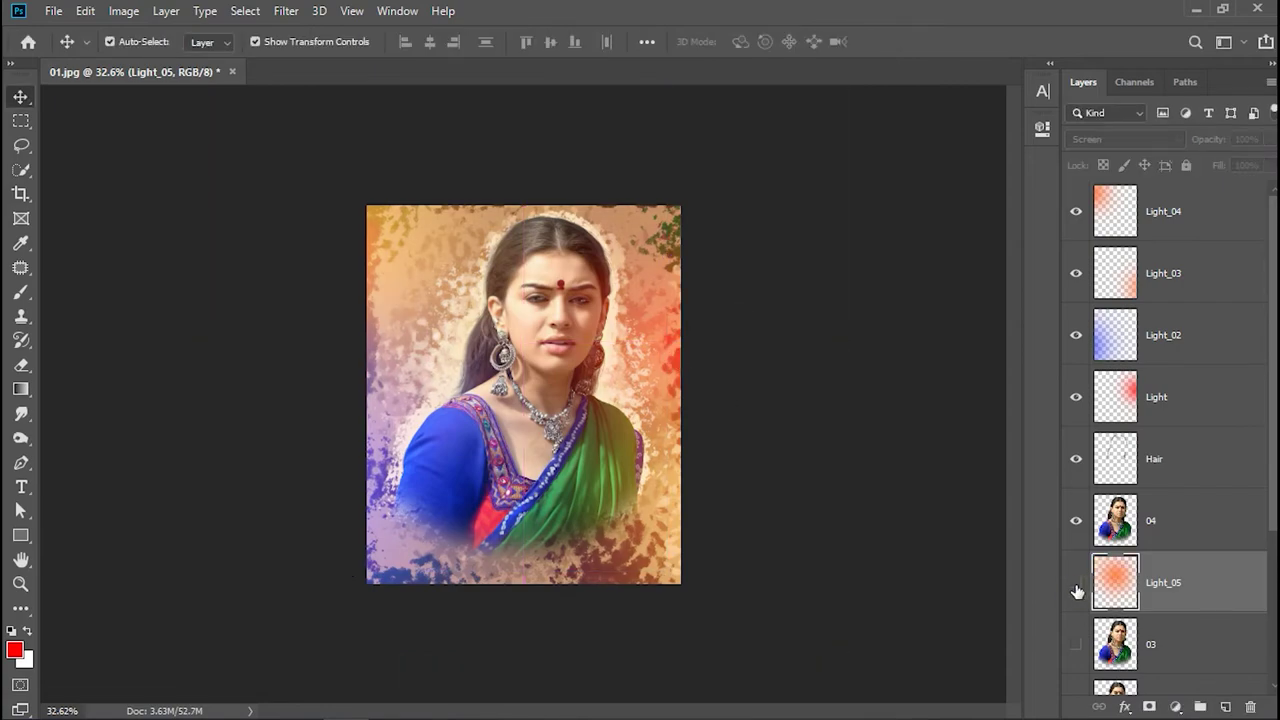
pyautogui.click(1076, 585)
pyautogui.click(1076, 585)
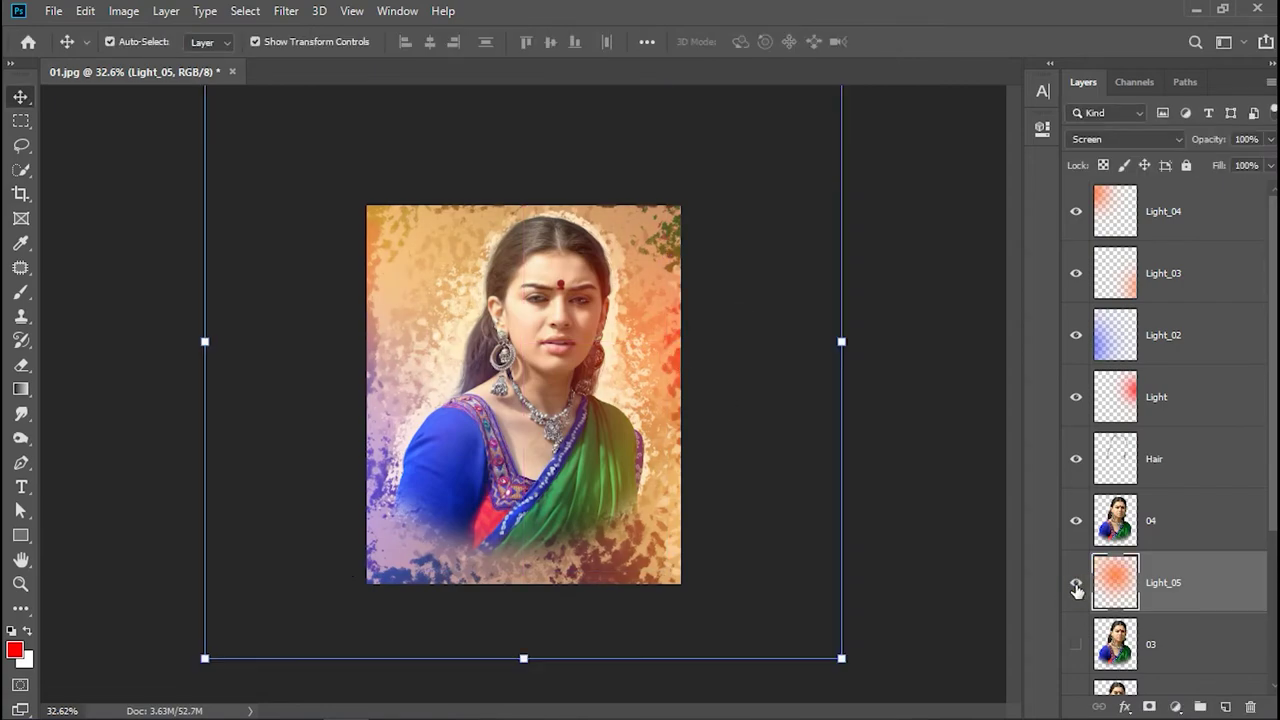
pyautogui.click(836, 424)
# Zoom in on her face and duplicate portrait layer 04 as a new layer named 05.
pyautogui.press('z')
pyautogui.moveTo(526, 430); pyautogui.dragTo(616, 408)
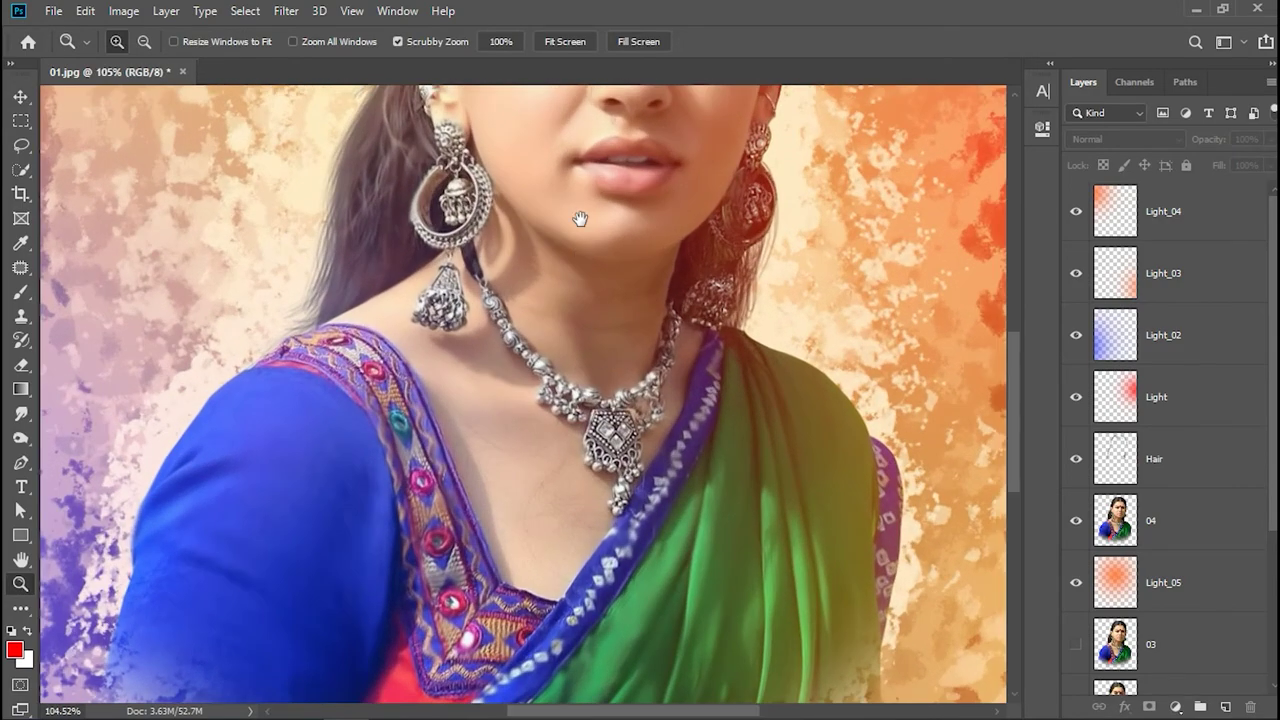
pyautogui.moveTo(580, 218)
pyautogui.mouseDown()
pyautogui.moveTo(657, 260)
pyautogui.moveTo(531, 498)
pyautogui.moveTo(570, 410)
pyautogui.mouseUp()
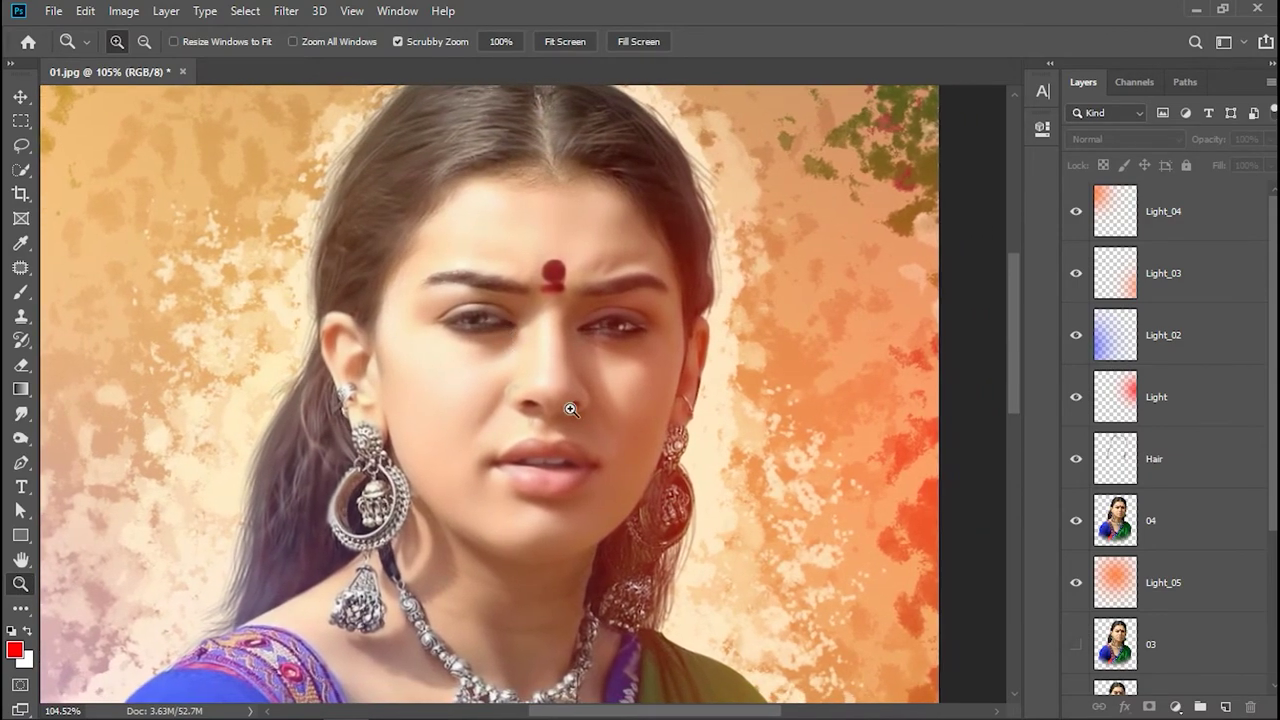
pyautogui.click(1188, 530)
pyautogui.rightClick(1188, 530)
pyautogui.click(975, 107)
pyautogui.write('0')
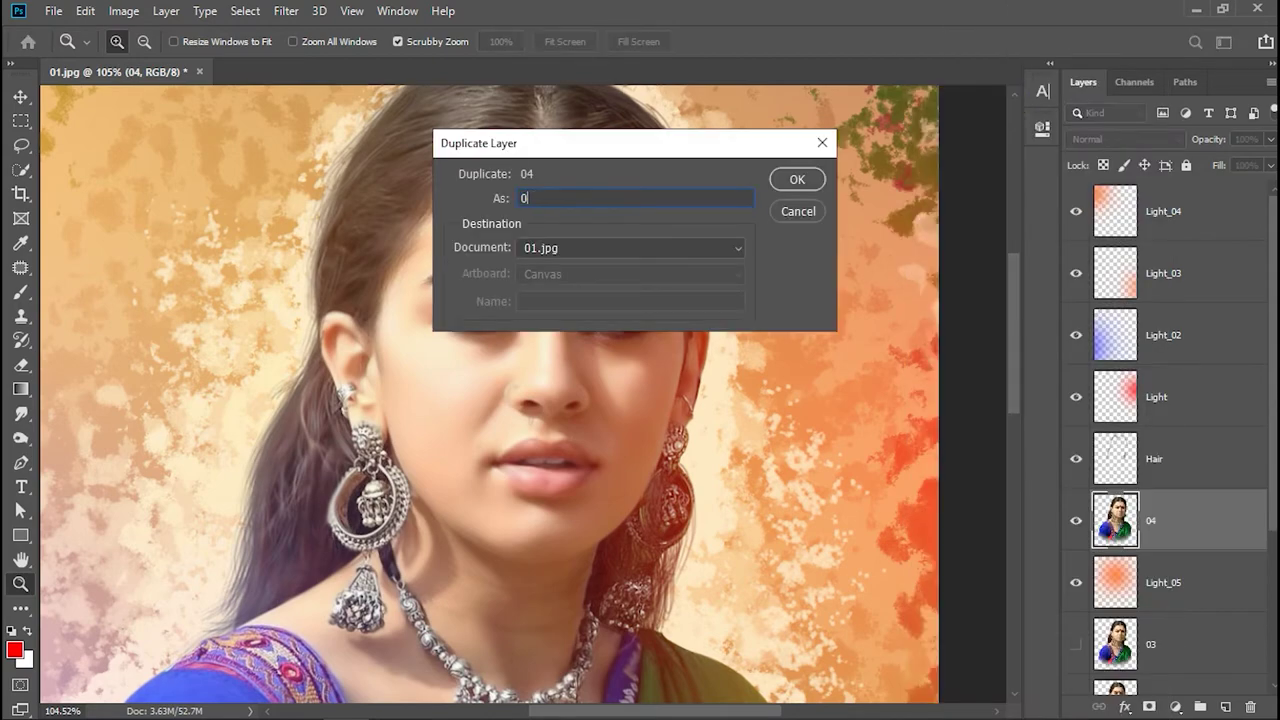
pyautogui.write('5')
pyautogui.press('Return')
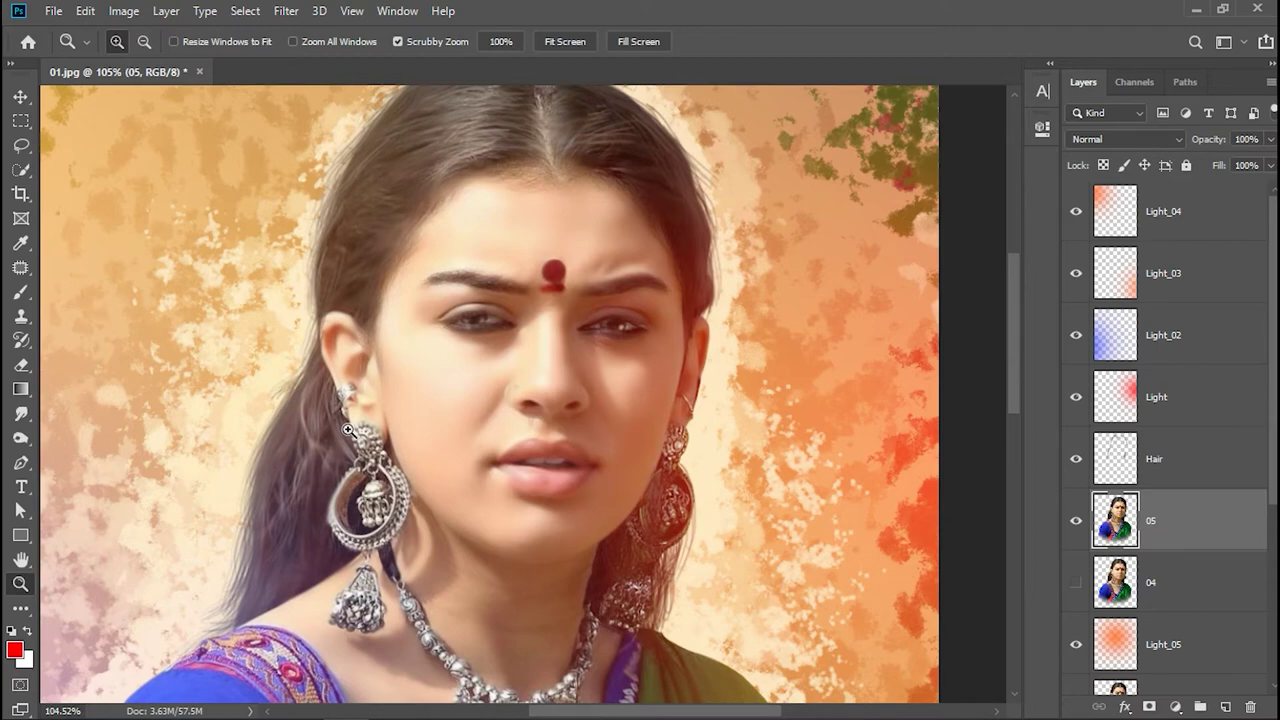
pyautogui.click(286, 10)
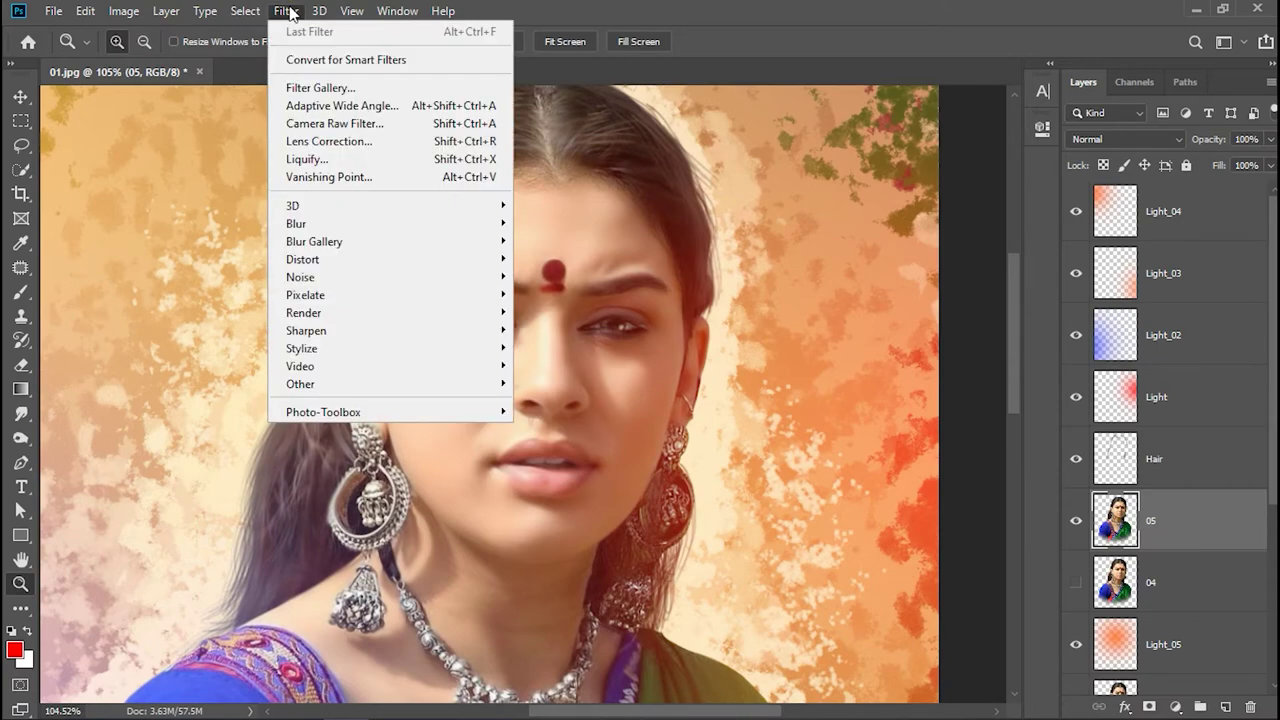
# In Camera Raw, set Temperature -24, Tint +23, Vibrance +67 and Saturation +10.
pyautogui.click(310, 121)
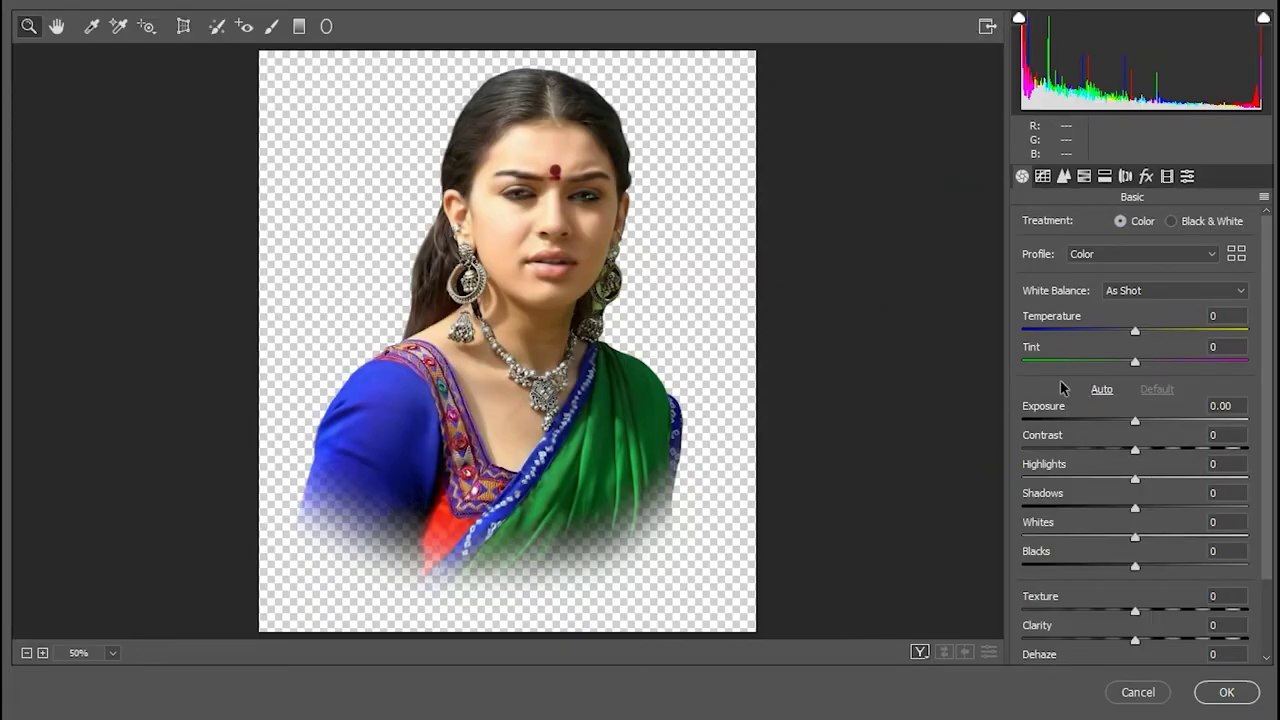
pyautogui.moveTo(1135, 331)
pyautogui.mouseDown()
pyautogui.moveTo(1108, 336)
pyautogui.moveTo(1161, 362)
pyautogui.mouseUp()
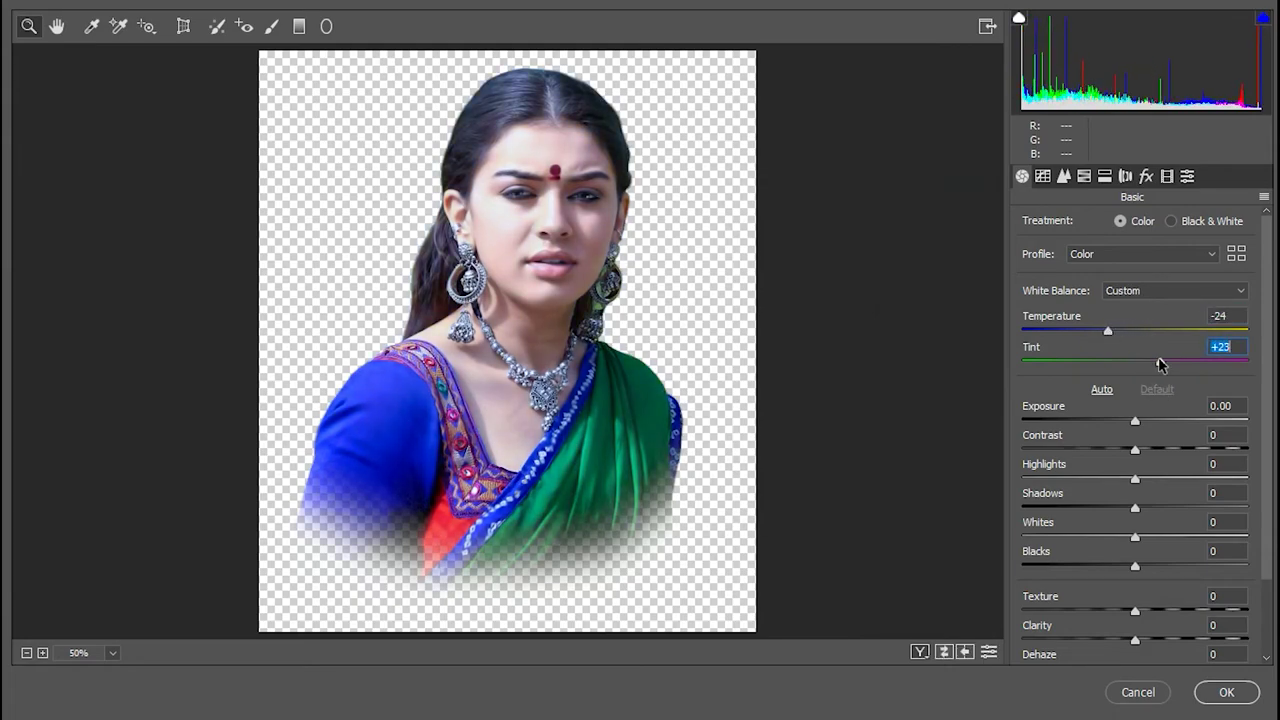
pyautogui.moveTo(620, 234); pyautogui.dragTo(609, 234)
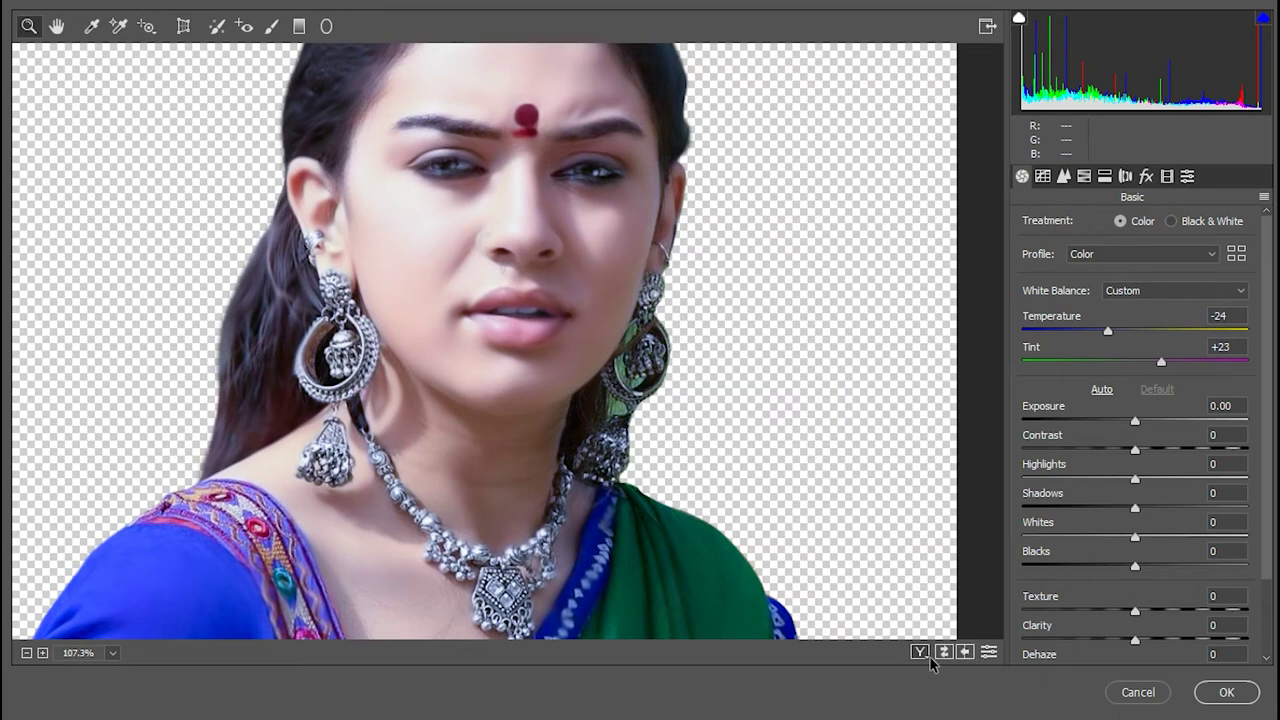
pyautogui.click(921, 653)
pyautogui.hotkey('ctrl', '0')
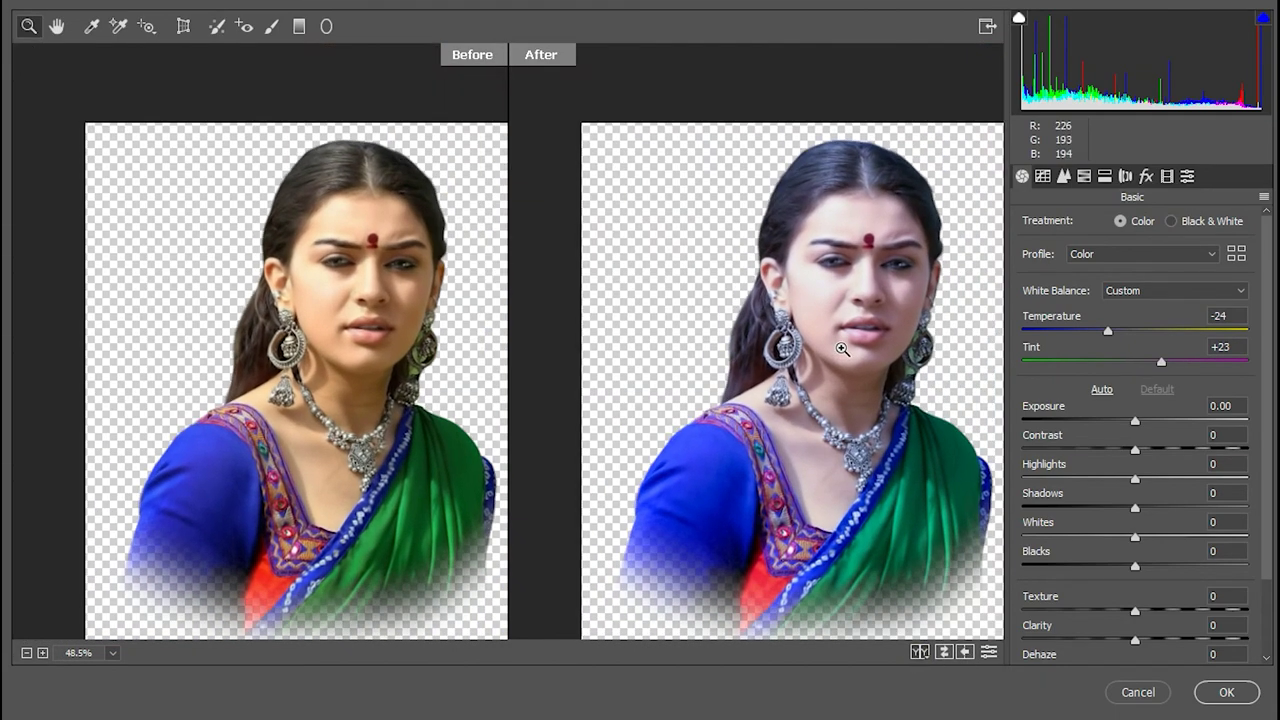
pyautogui.scroll(-2, 1190, 500)
pyautogui.scroll(-1, 1176, 494)
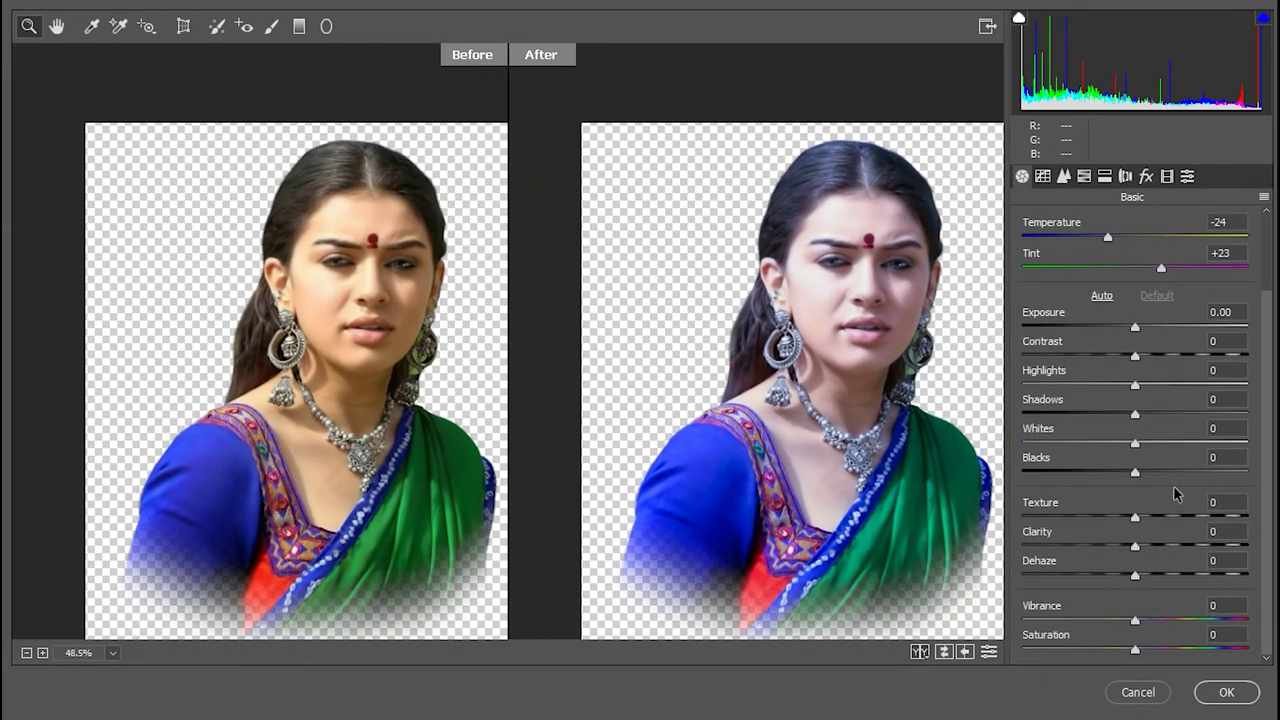
pyautogui.moveTo(1137, 622); pyautogui.dragTo(1216, 624)
pyautogui.moveTo(1134, 649); pyautogui.dragTo(1147, 650)
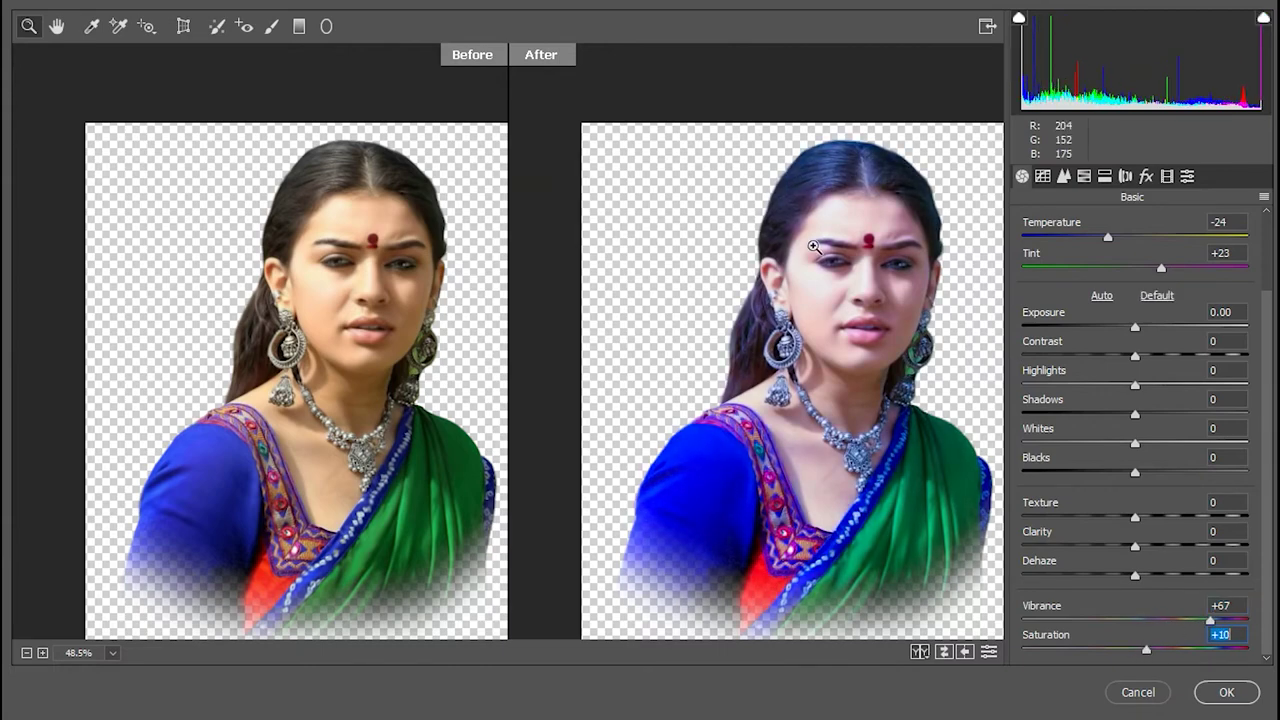
# Adjust the tone curve and sharpen to amount 64 with masking 40.
pyautogui.click(1063, 176)
pyautogui.moveTo(1137, 529)
pyautogui.mouseDown()
pyautogui.moveTo(1200, 531)
pyautogui.moveTo(1131, 534)
pyautogui.moveTo(1177, 557)
pyautogui.moveTo(1120, 557)
pyautogui.moveTo(1153, 589)
pyautogui.moveTo(1110, 618)
pyautogui.moveTo(1053, 622)
pyautogui.moveTo(1093, 622)
pyautogui.mouseUp()
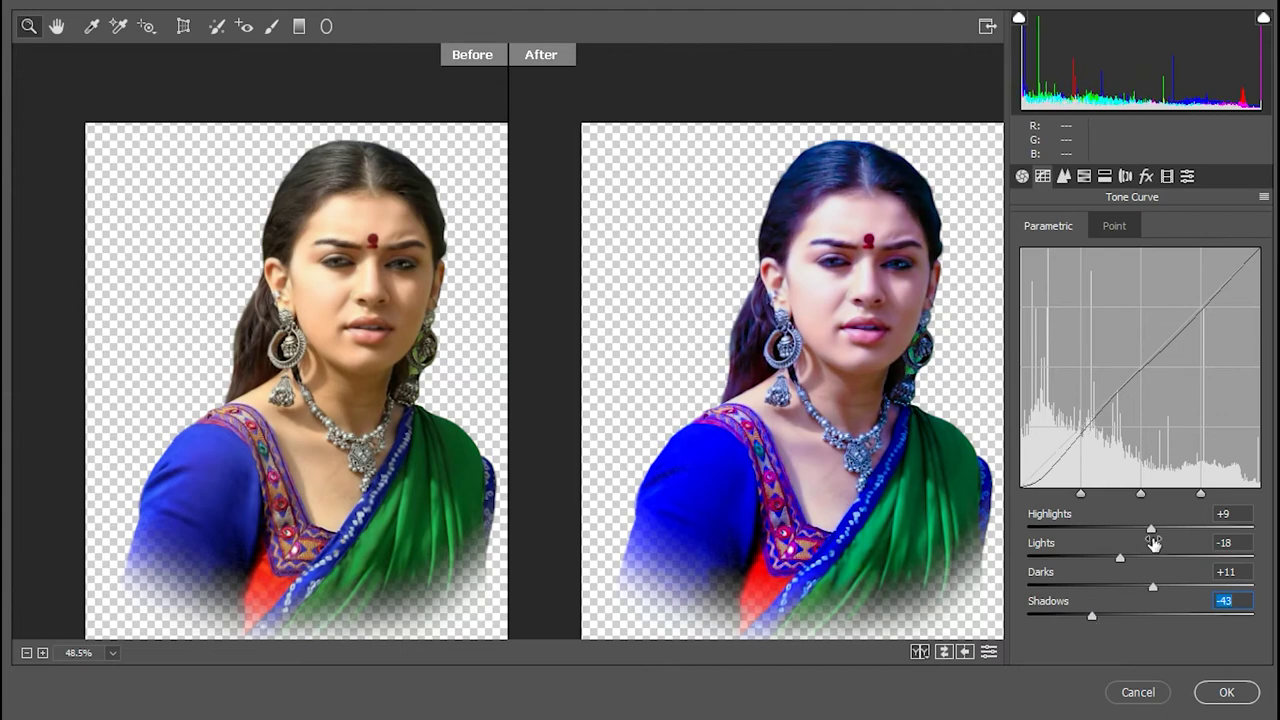
pyautogui.click(1063, 176)
pyautogui.moveTo(793, 294); pyautogui.dragTo(947, 303)
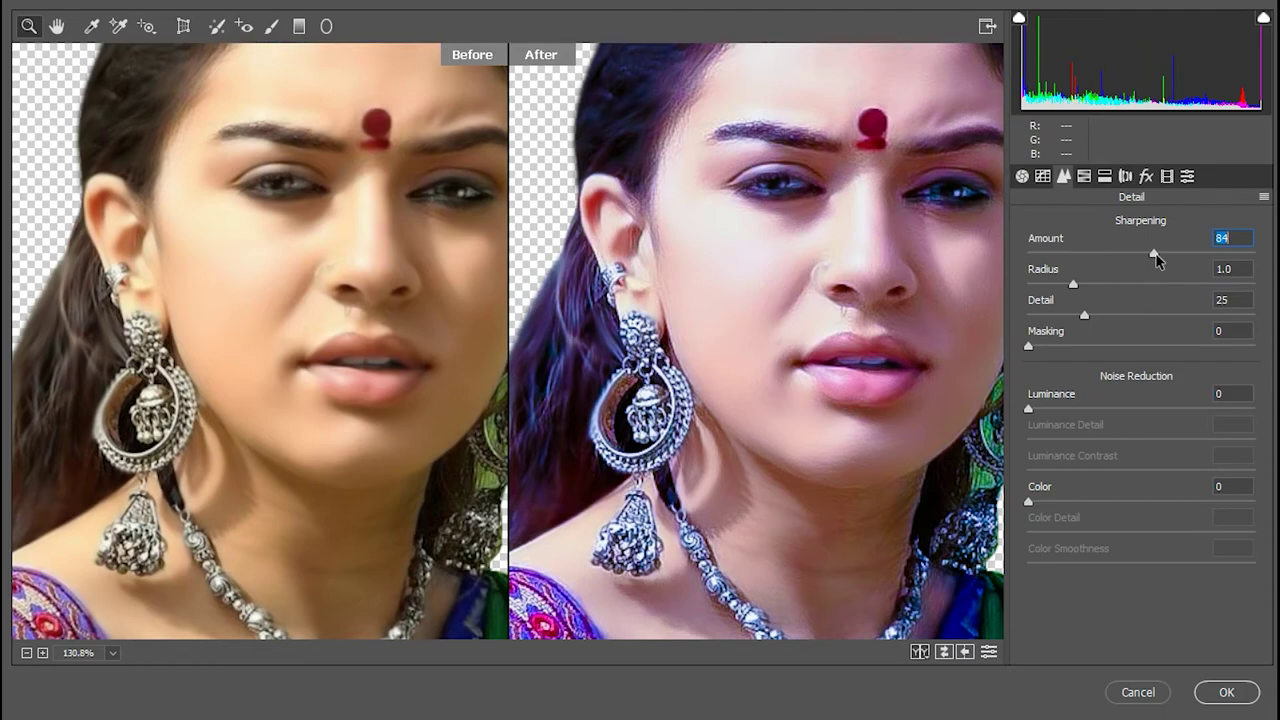
pyautogui.moveTo(1063, 350); pyautogui.dragTo(1119, 347)
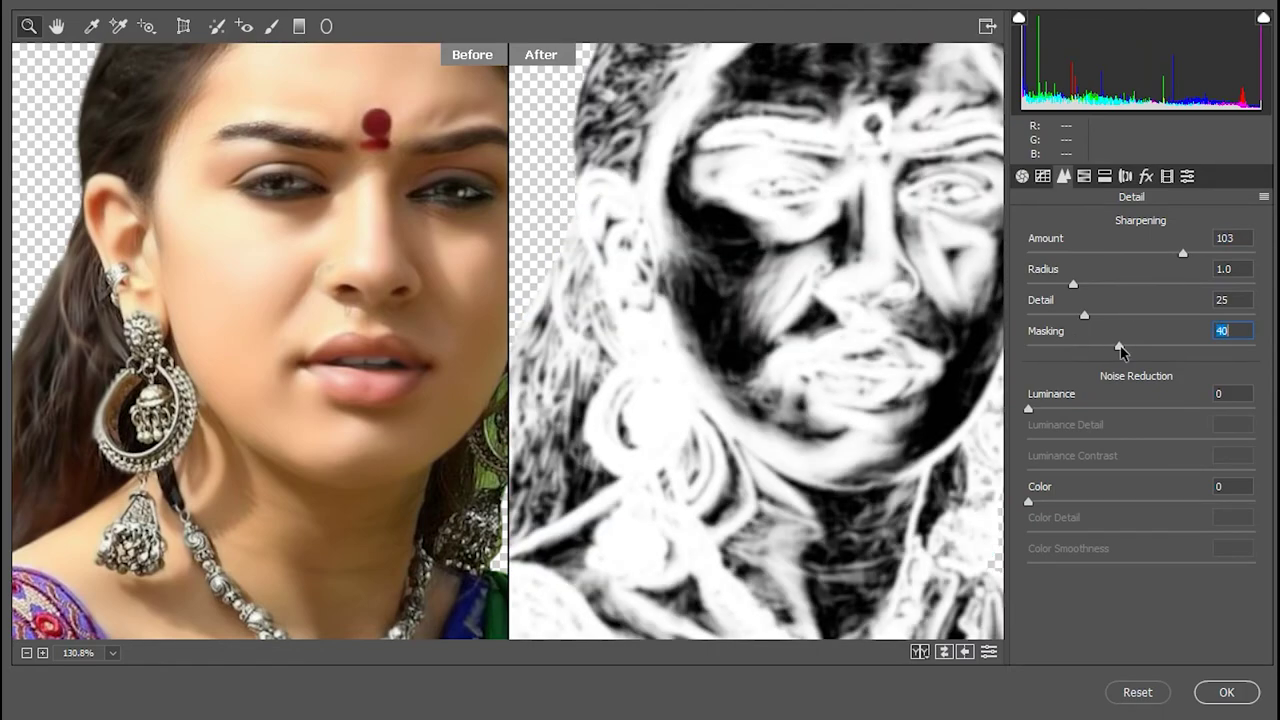
pyautogui.hotkey('ctrl', '0')
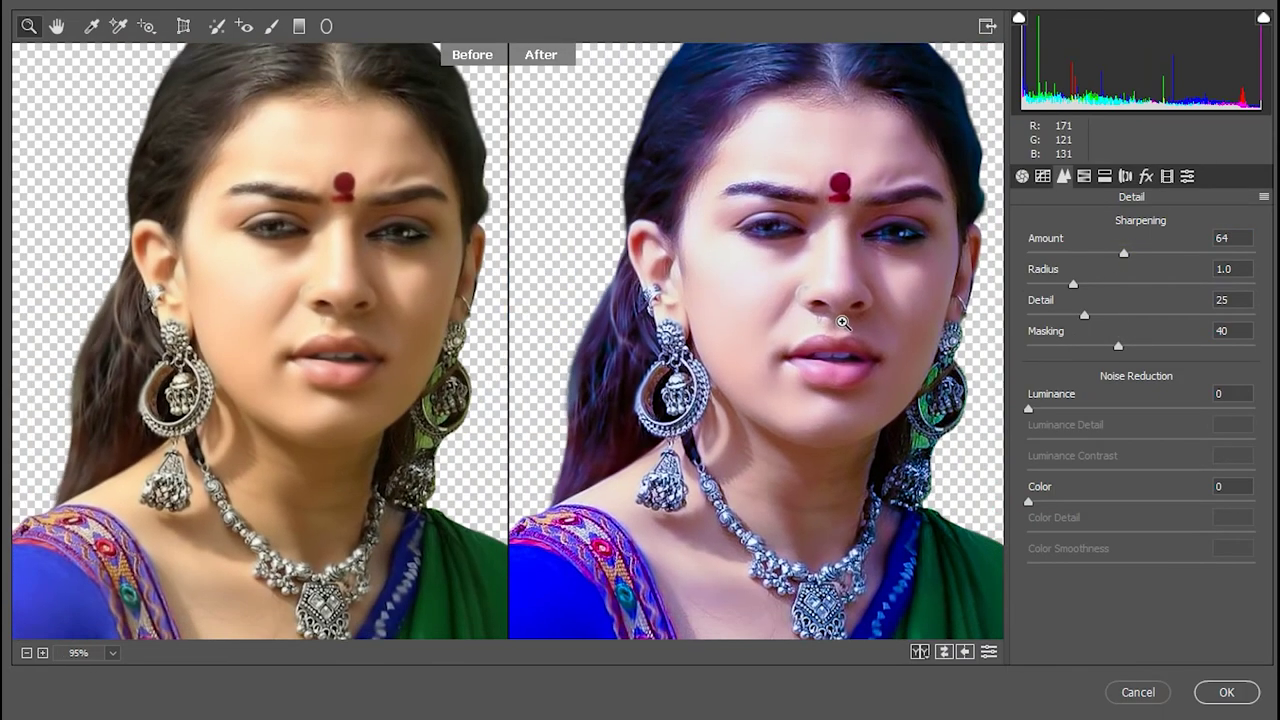
# Set HSL luminance Reds -11 and Purples +33, then apply the Camera Raw filter.
pyautogui.click(1088, 176)
pyautogui.moveTo(1140, 292); pyautogui.dragTo(1128, 293)
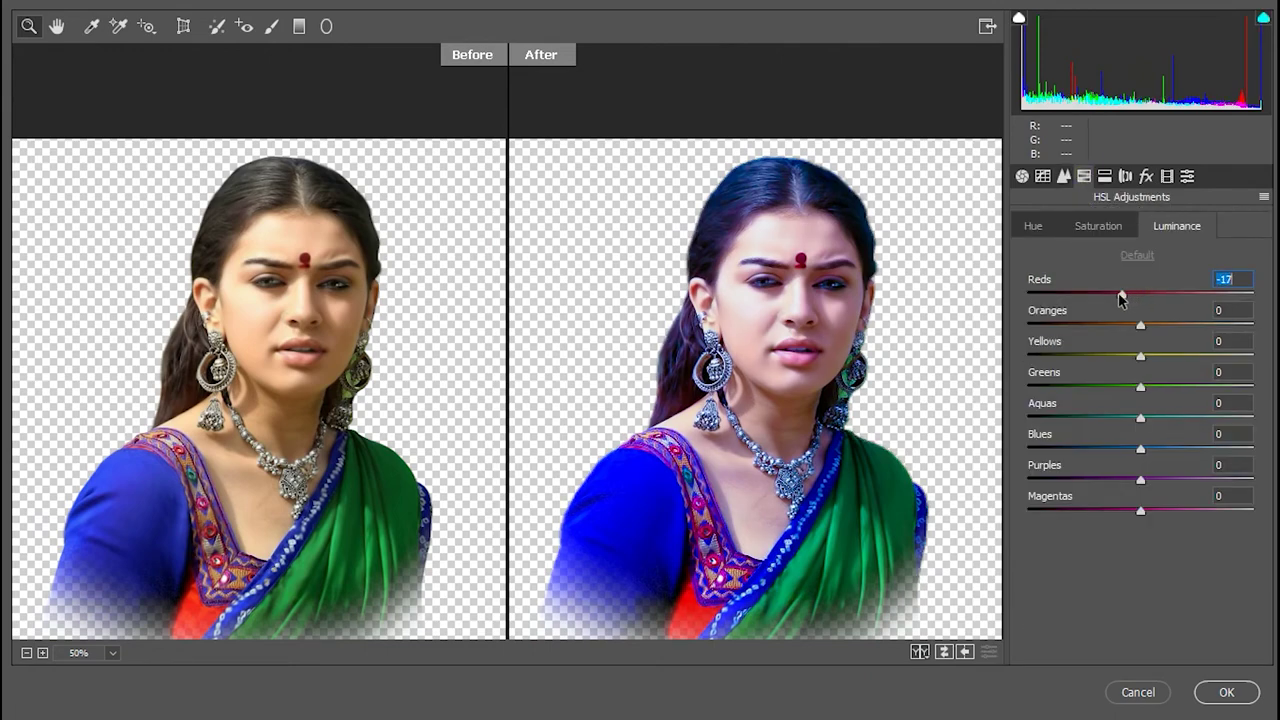
pyautogui.moveTo(1141, 480); pyautogui.dragTo(1178, 481)
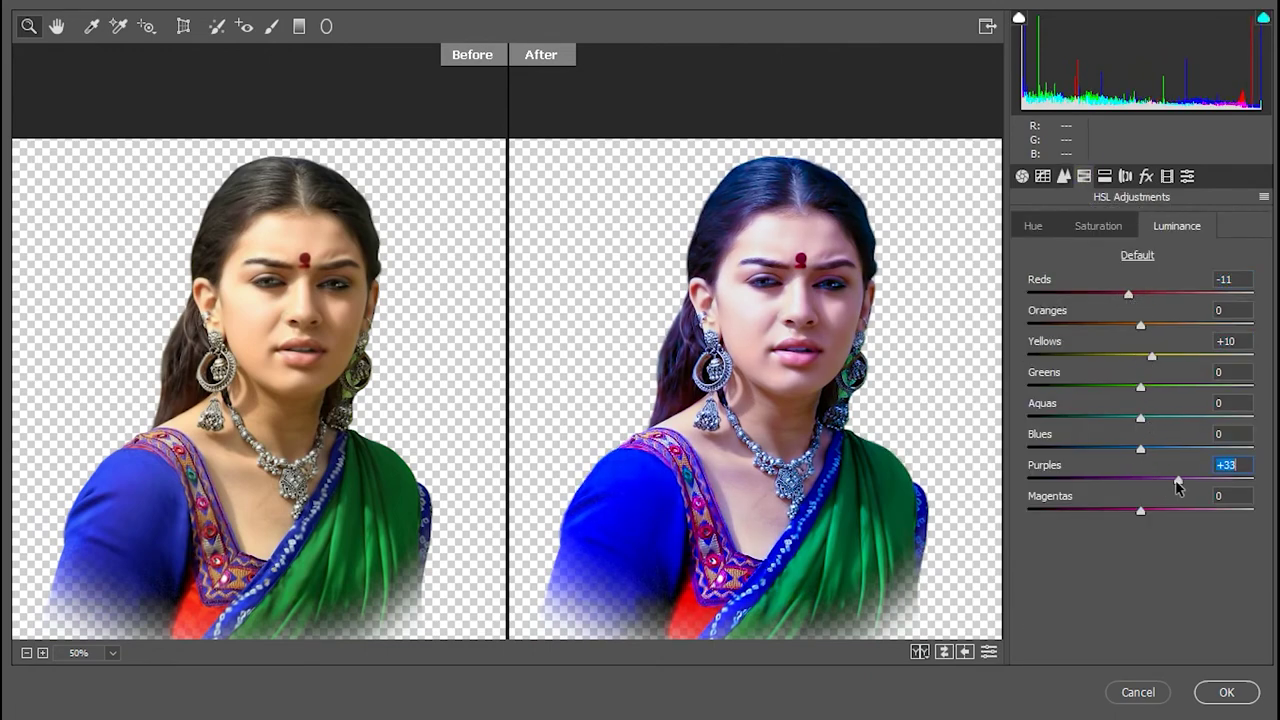
pyautogui.click(1125, 176)
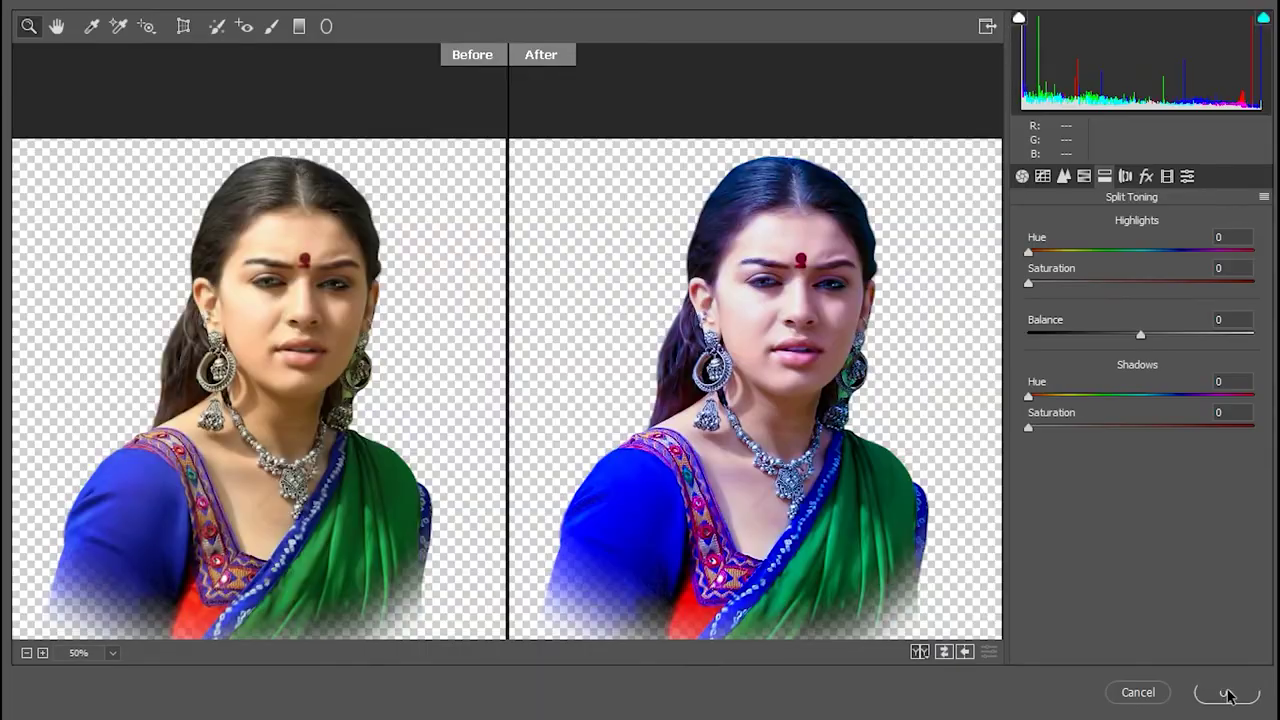
pyautogui.click(1226, 692)
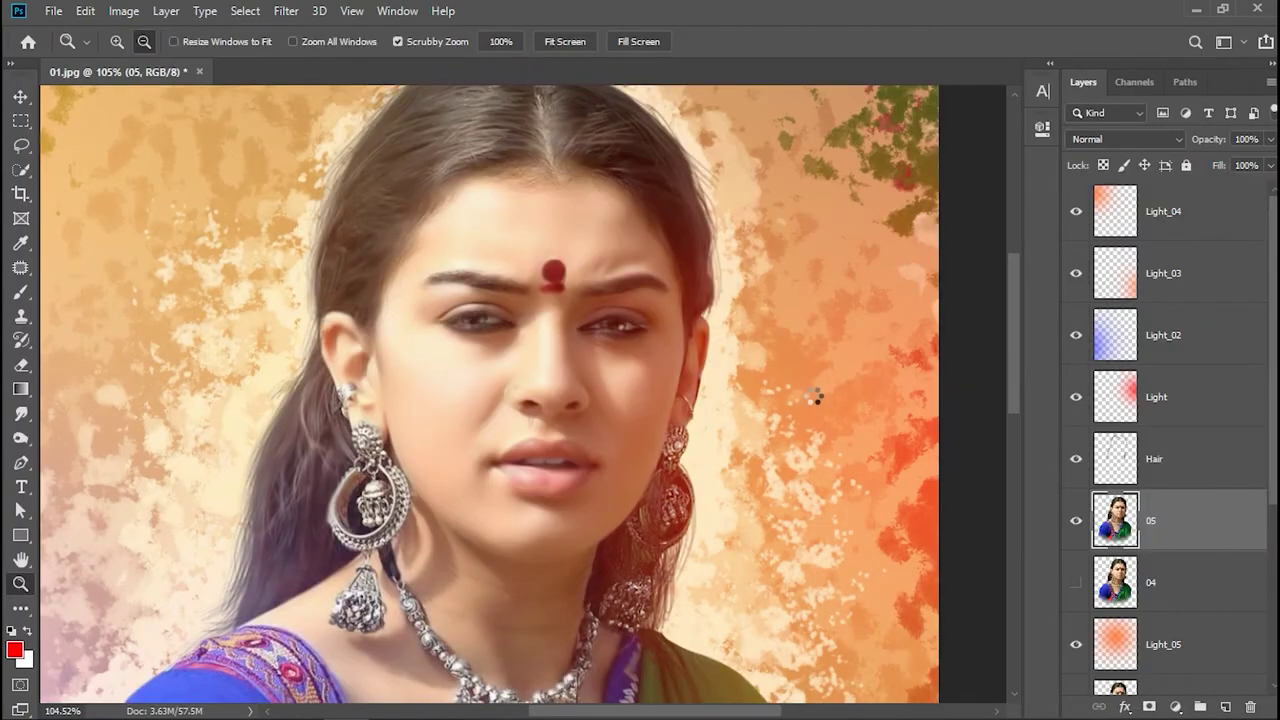
# Save the document as 01.psd in Photoshop format in the Downloads folder.
pyautogui.scroll(-5, 679, 383)
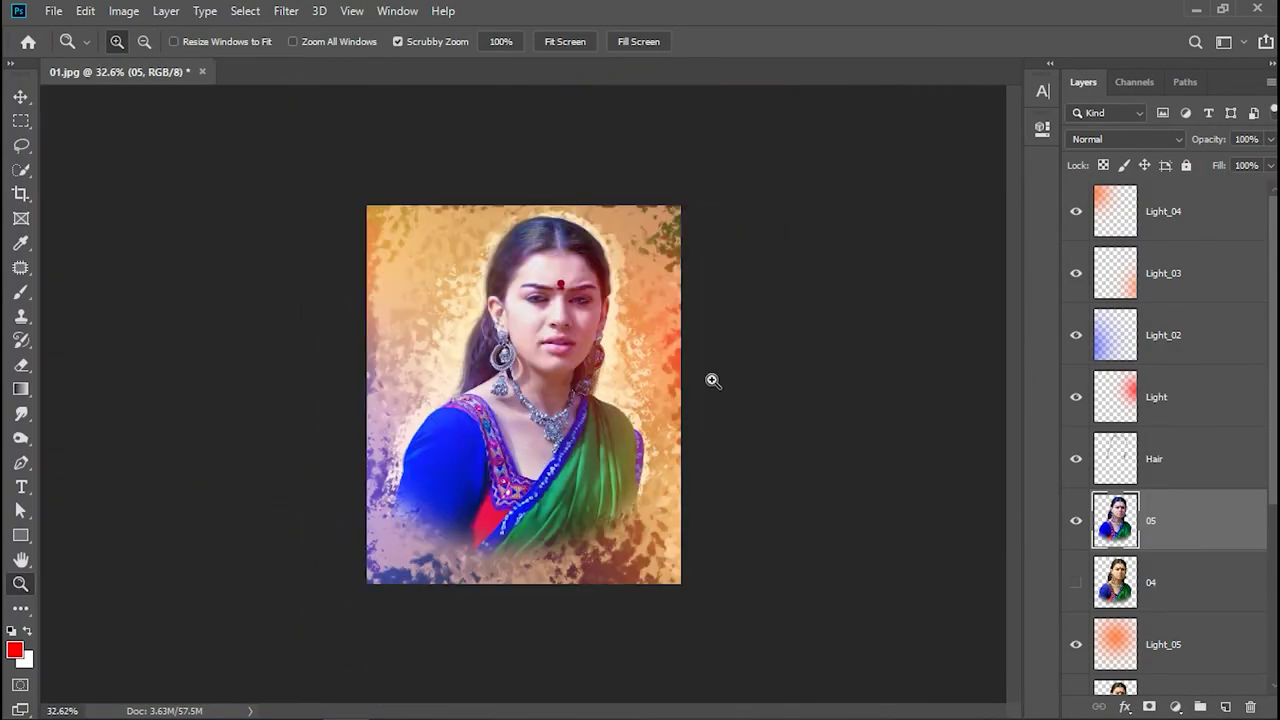
pyautogui.scroll(3, 711, 380)
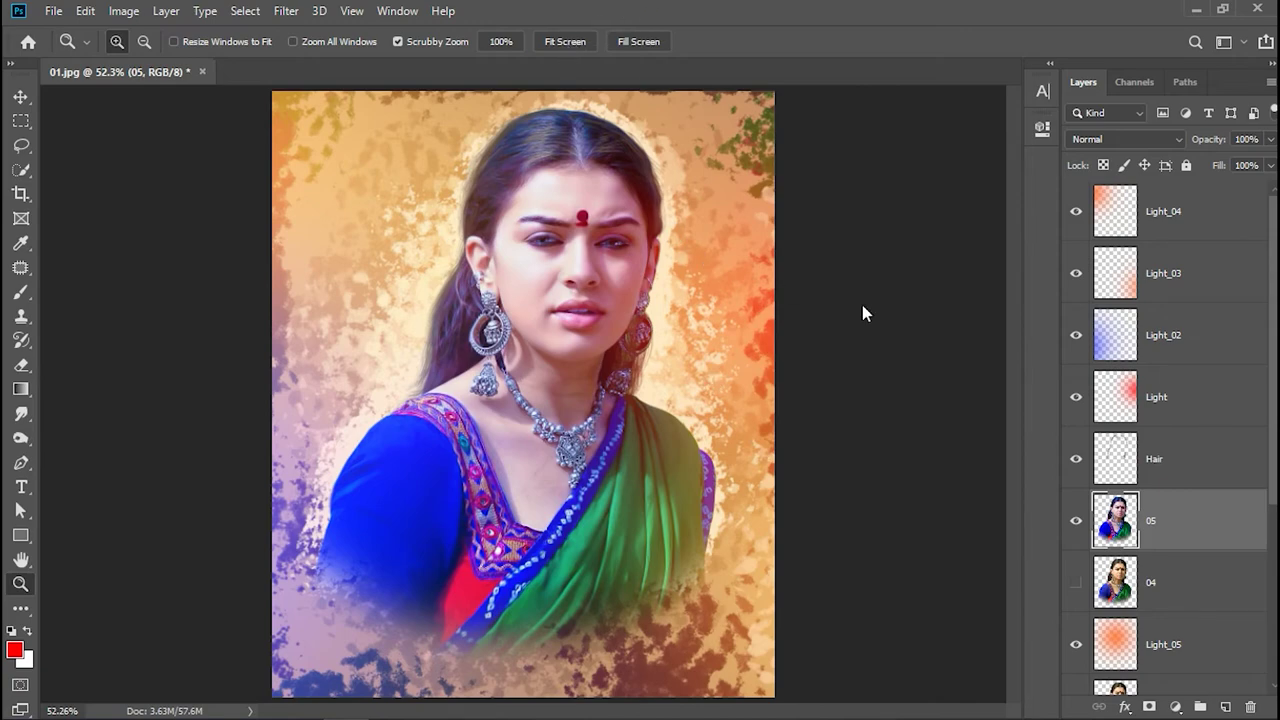
pyautogui.hotkey('ctrl', 'shift', 's')
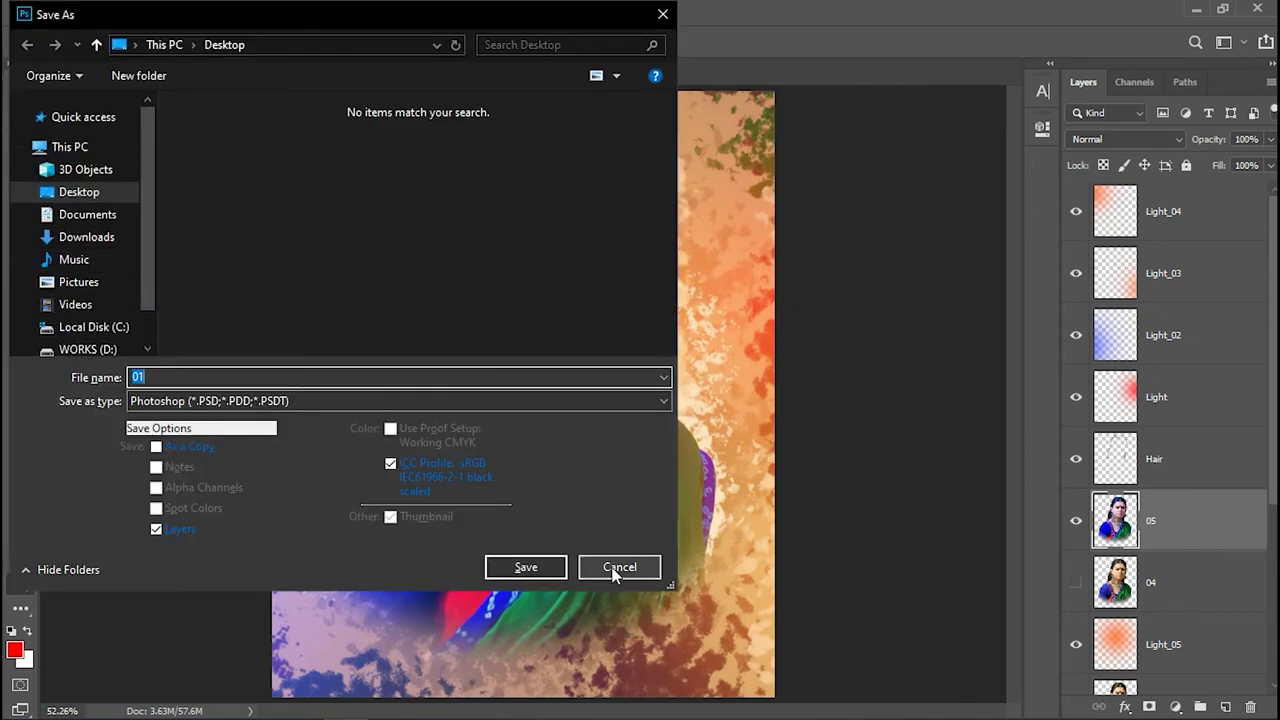
pyautogui.click(104, 146)
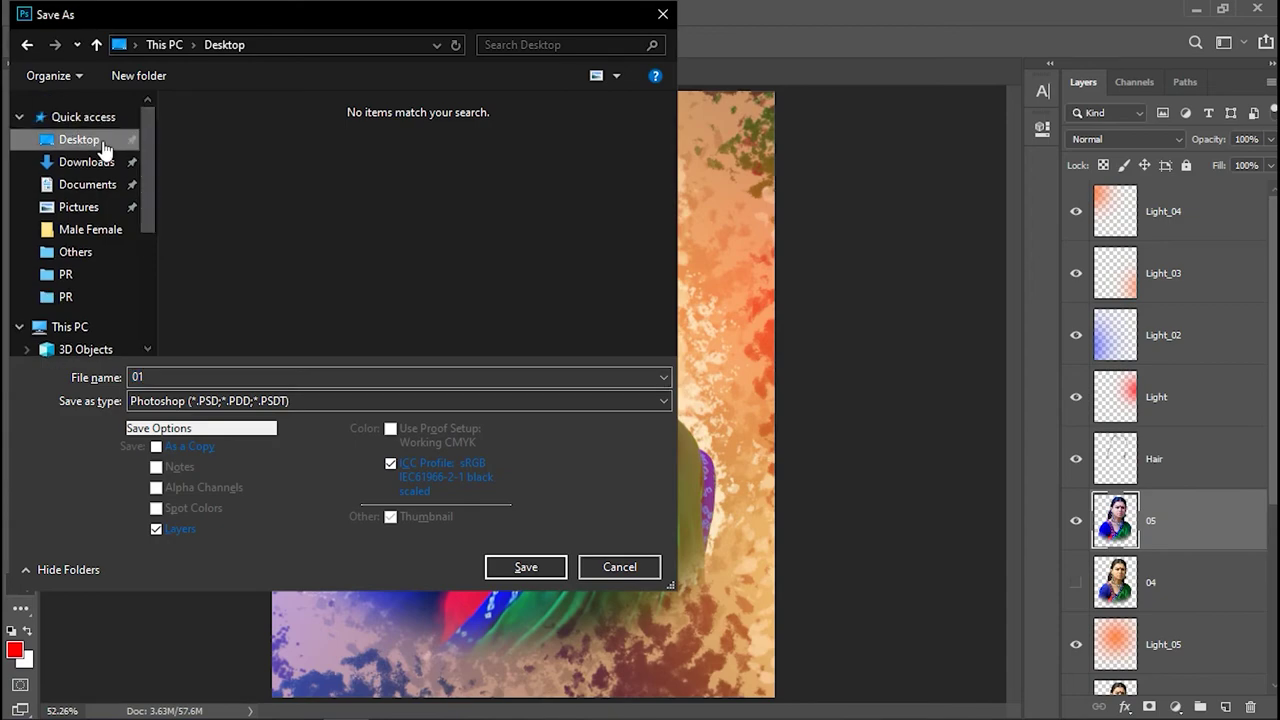
pyautogui.click(100, 161)
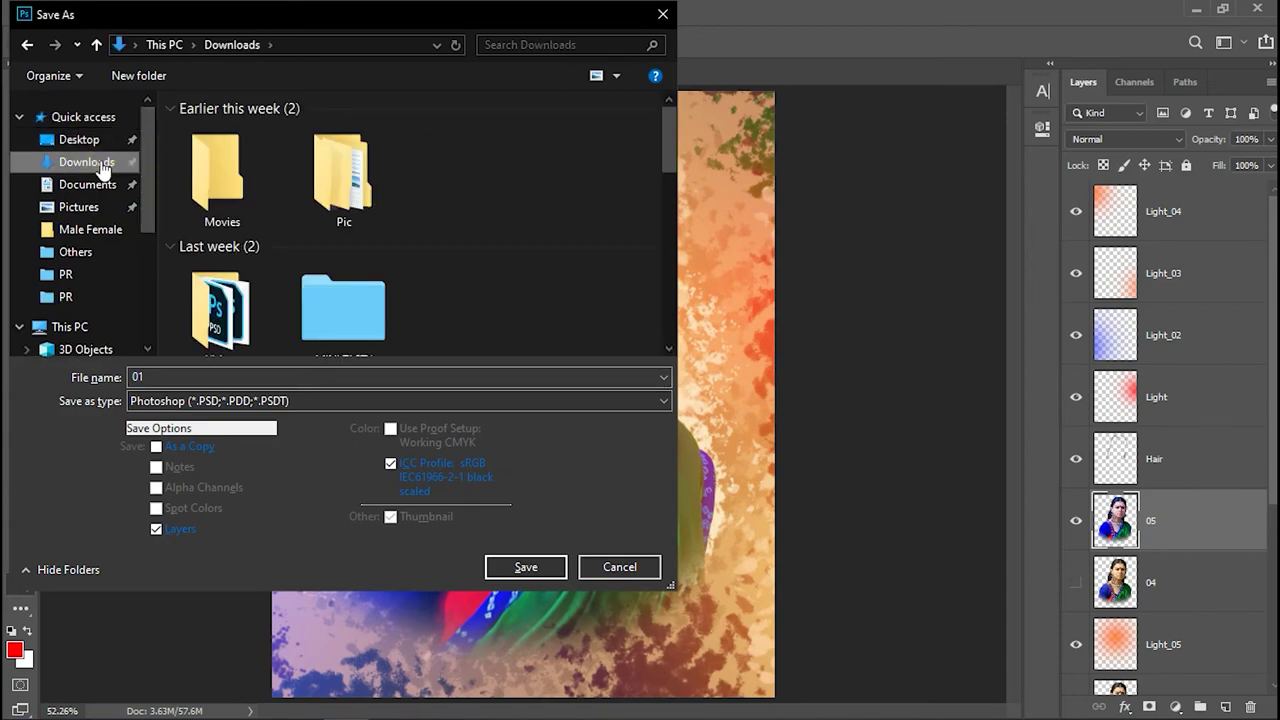
pyautogui.click(525, 567)
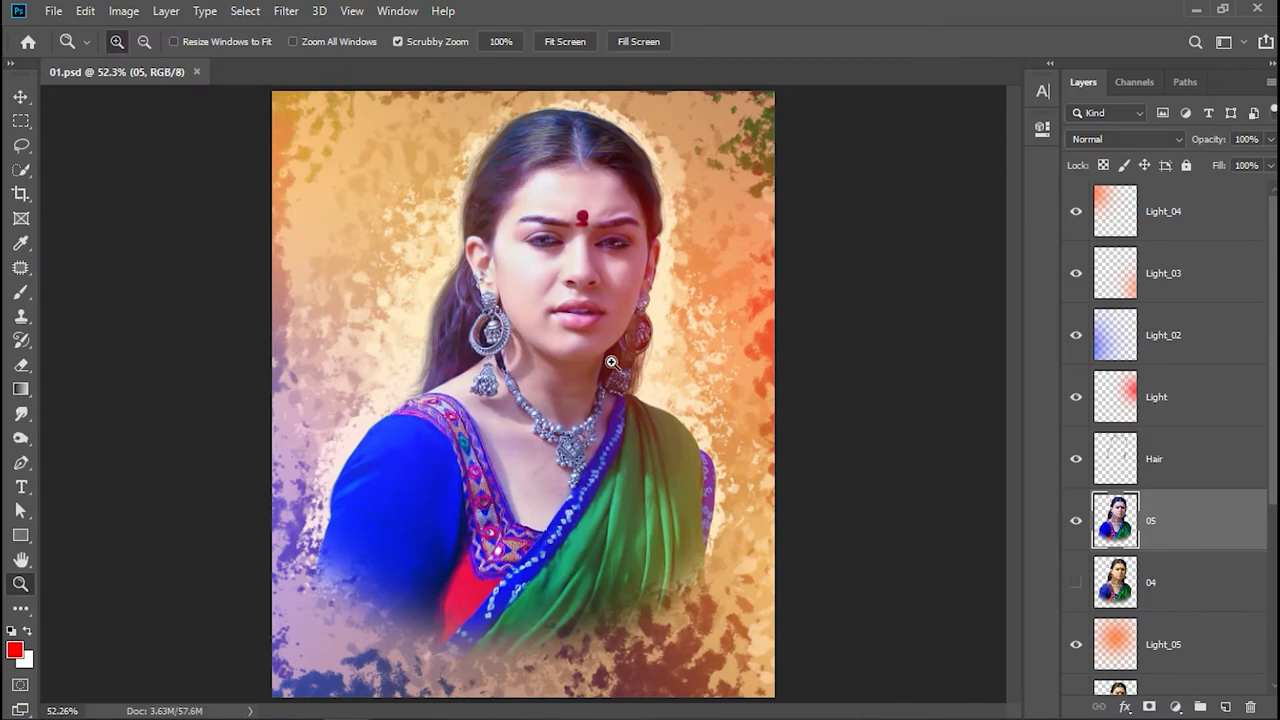
# Duplicate layer 05 as 06 in the same document and hide layer 05.
pyautogui.rightClick(1163, 540)
pyautogui.click(990, 104)
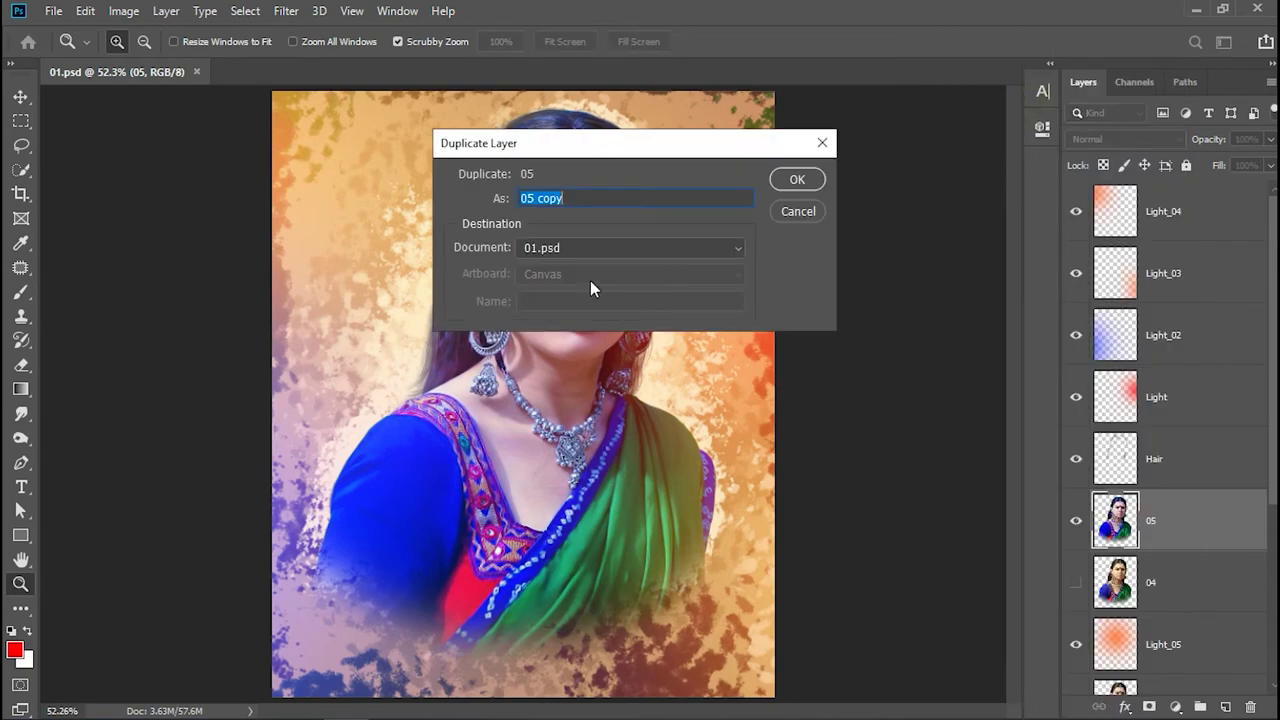
pyautogui.click(572, 246)
pyautogui.click(589, 197)
pyautogui.moveTo(589, 197); pyautogui.dragTo(407, 212)
pyautogui.write('06')
pyautogui.click(797, 179)
pyautogui.click(1075, 582)
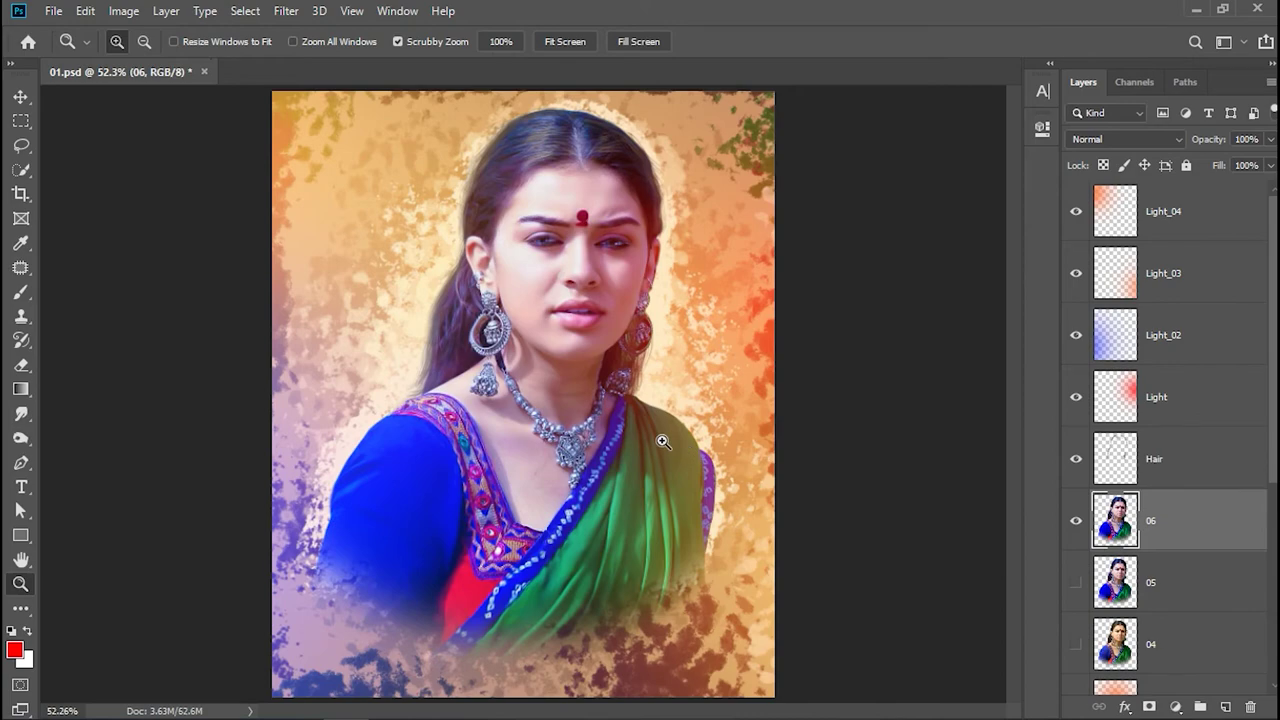
# Magnify the view around the necklace and earrings.
pyautogui.moveTo(465, 413); pyautogui.dragTo(625, 268)
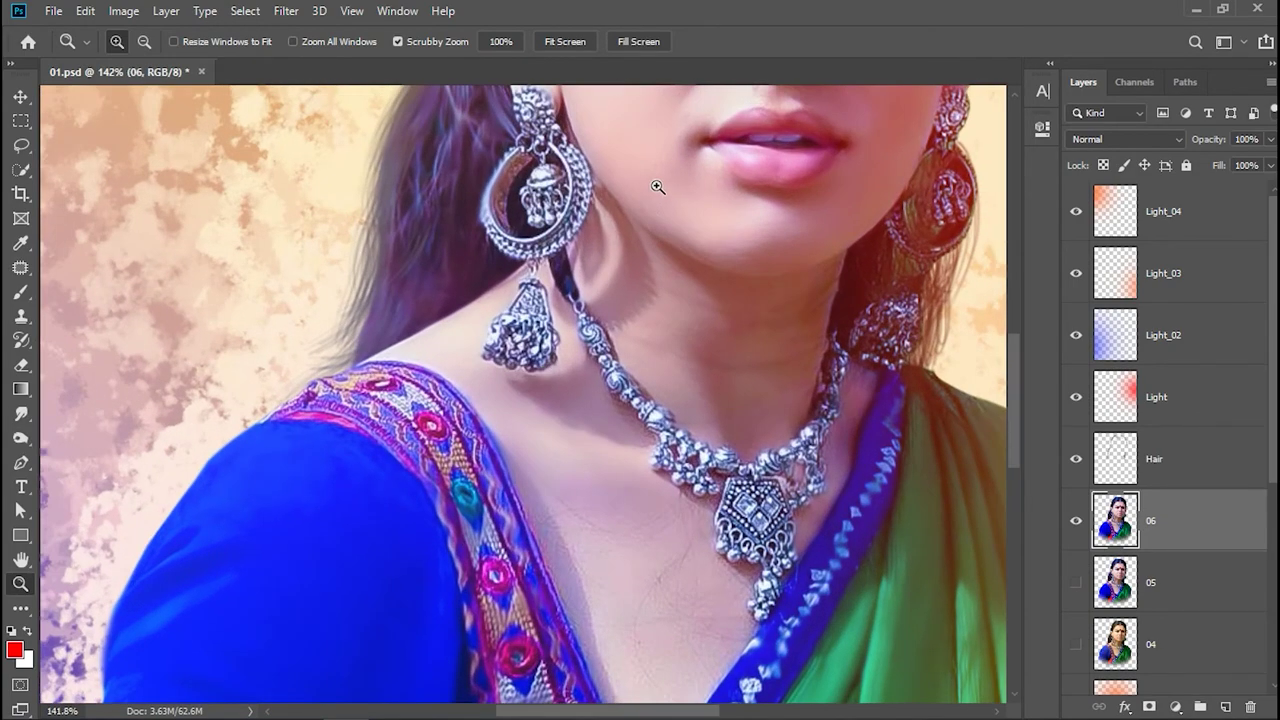
pyautogui.scroll(1, 680, 250)
pyautogui.scroll(3, 677, 310)
pyautogui.scroll(1, 453, 435)
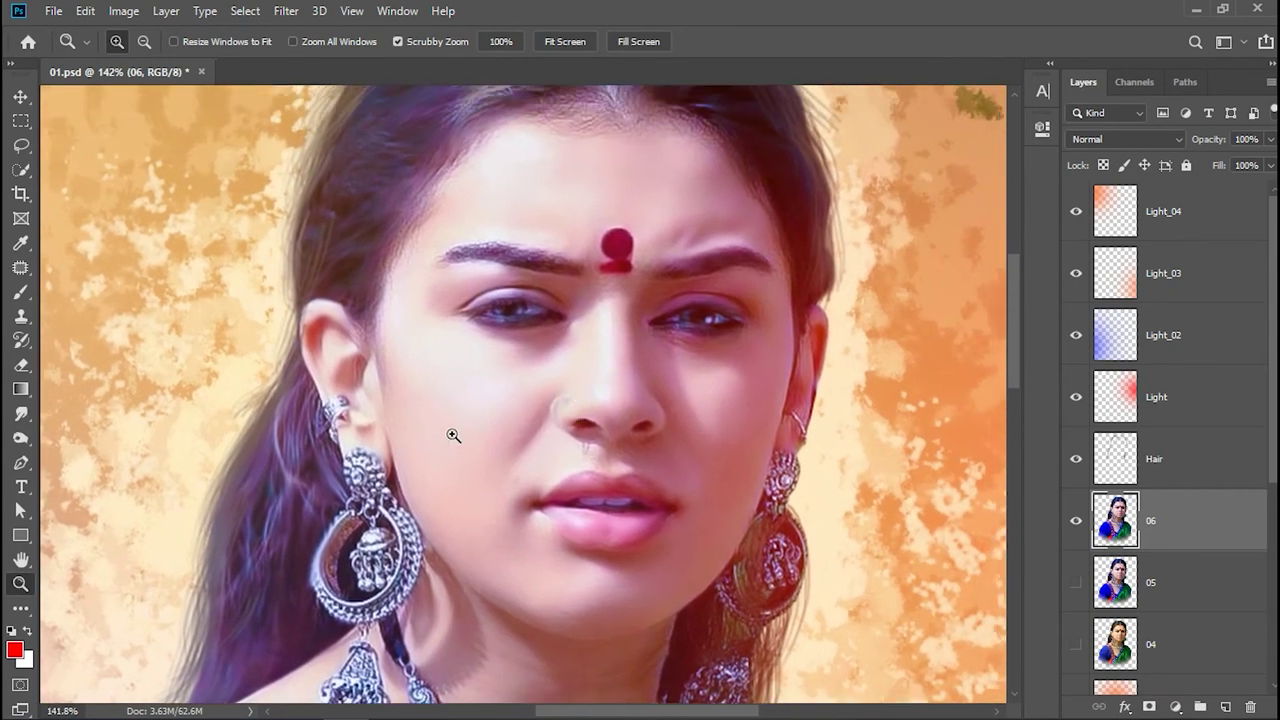
pyautogui.click(21, 437)
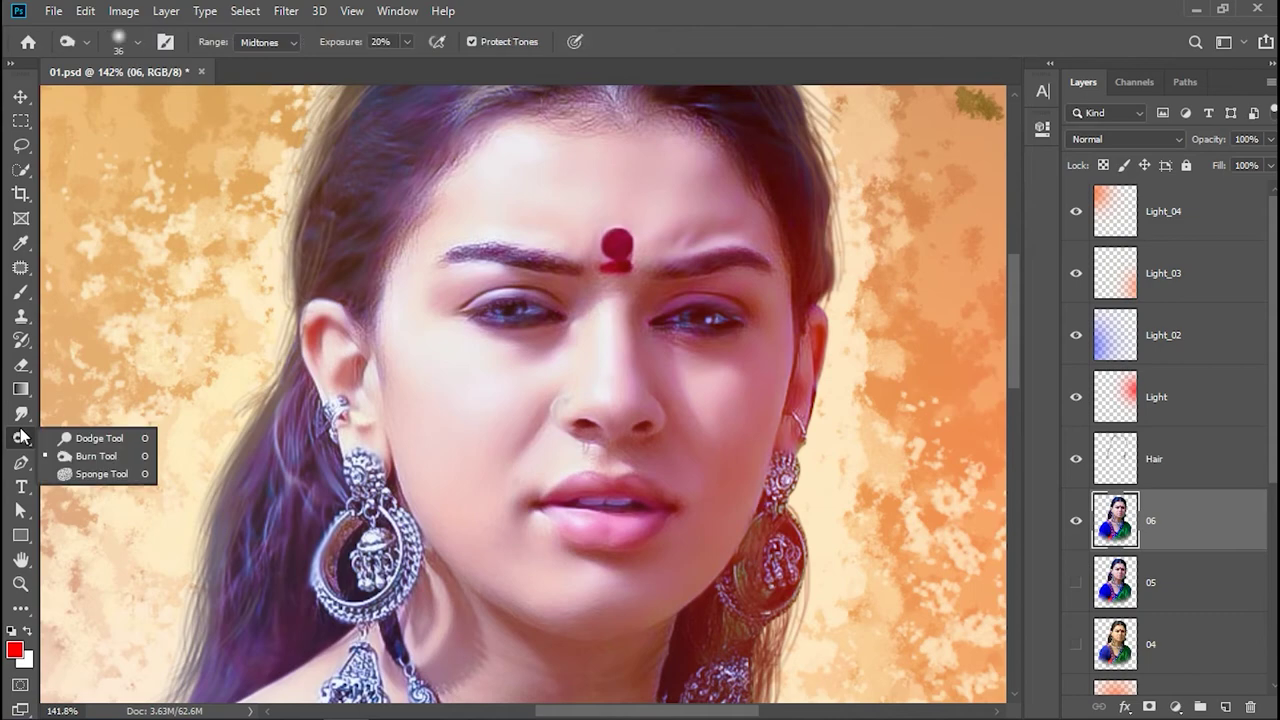
# Set up the Dodge Tool on Highlights at 10% exposure with a smaller soft brush.
pyautogui.click(95, 438)
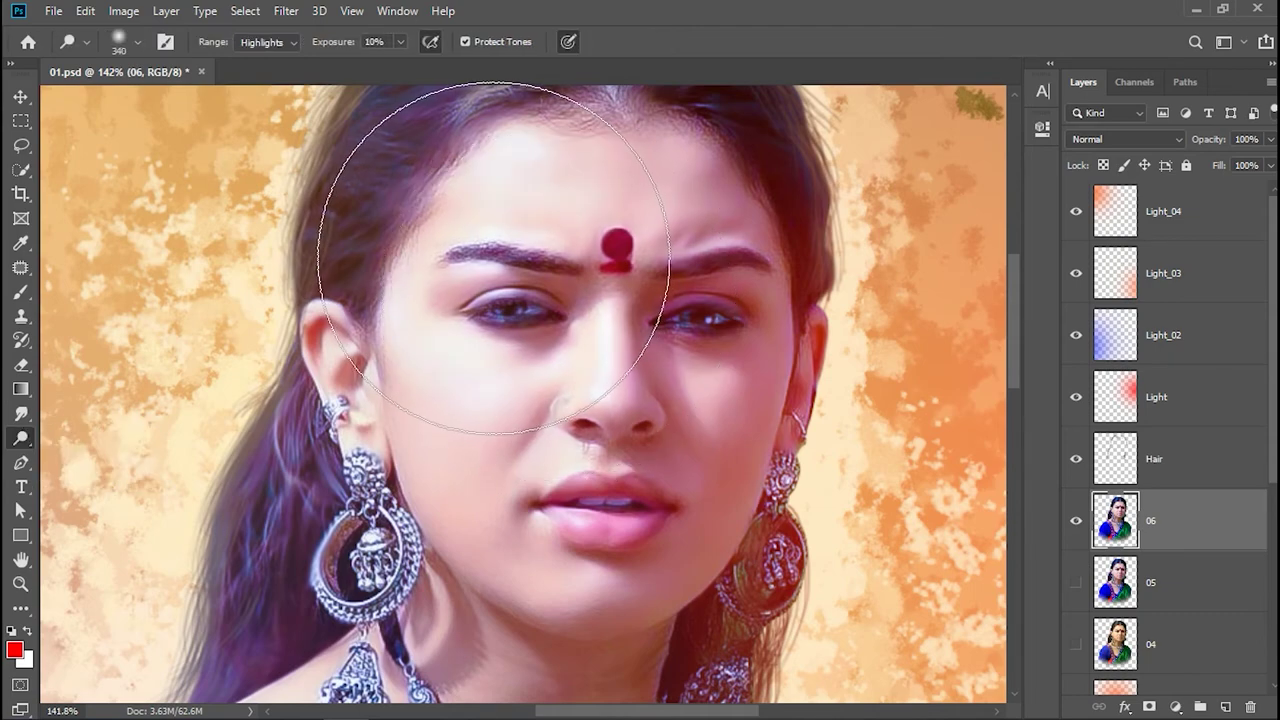
pyautogui.rightClick(672, 248)
pyautogui.press('Return')
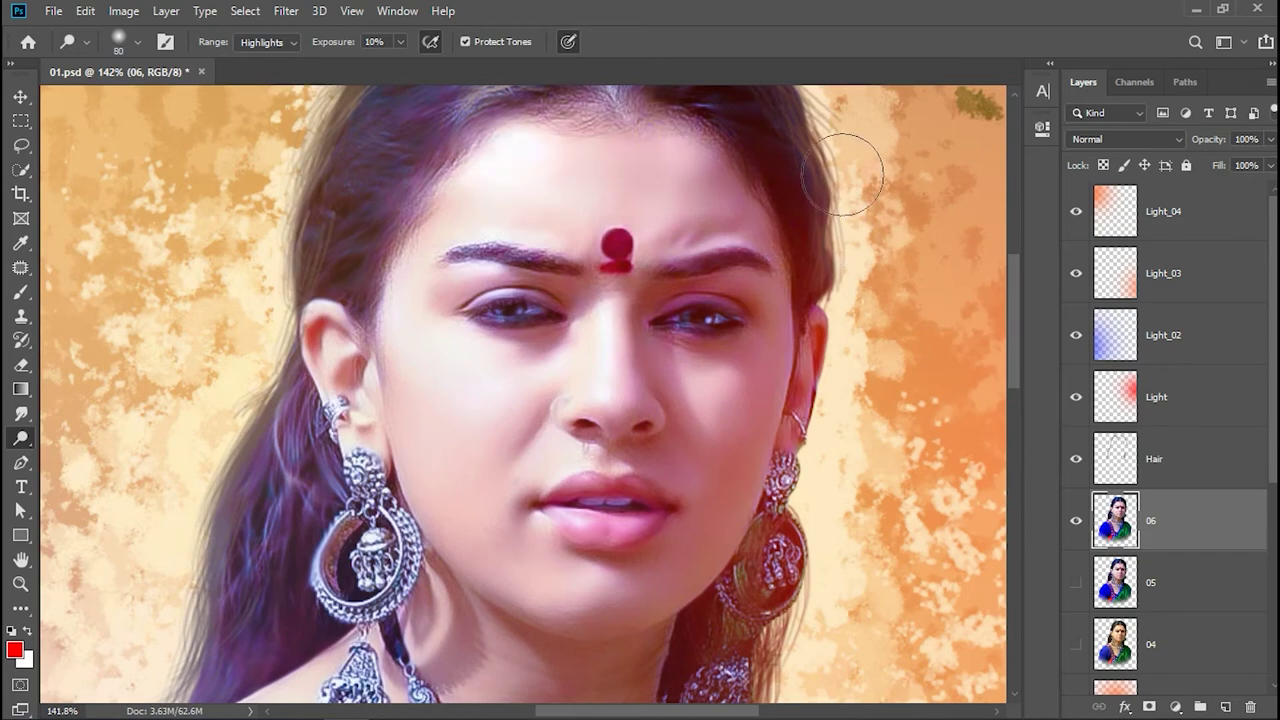
pyautogui.scroll(5, 820, 180)
pyautogui.moveTo(491, 321); pyautogui.dragTo(573, 275)
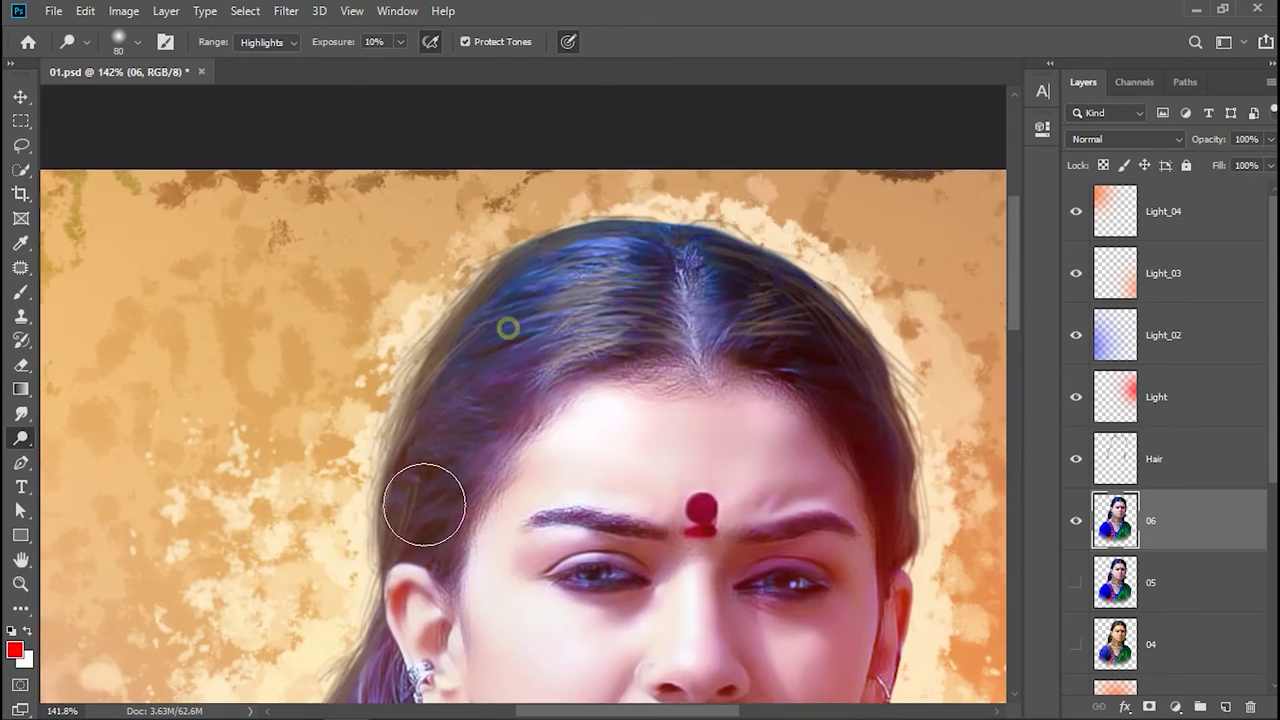
# Dodge the highlights on the hair, necklace, blouse embroidery and face.
pyautogui.scroll(-3, 437, 500)
pyautogui.scroll(-2, 437, 500)
pyautogui.scroll(-1, 500, 385)
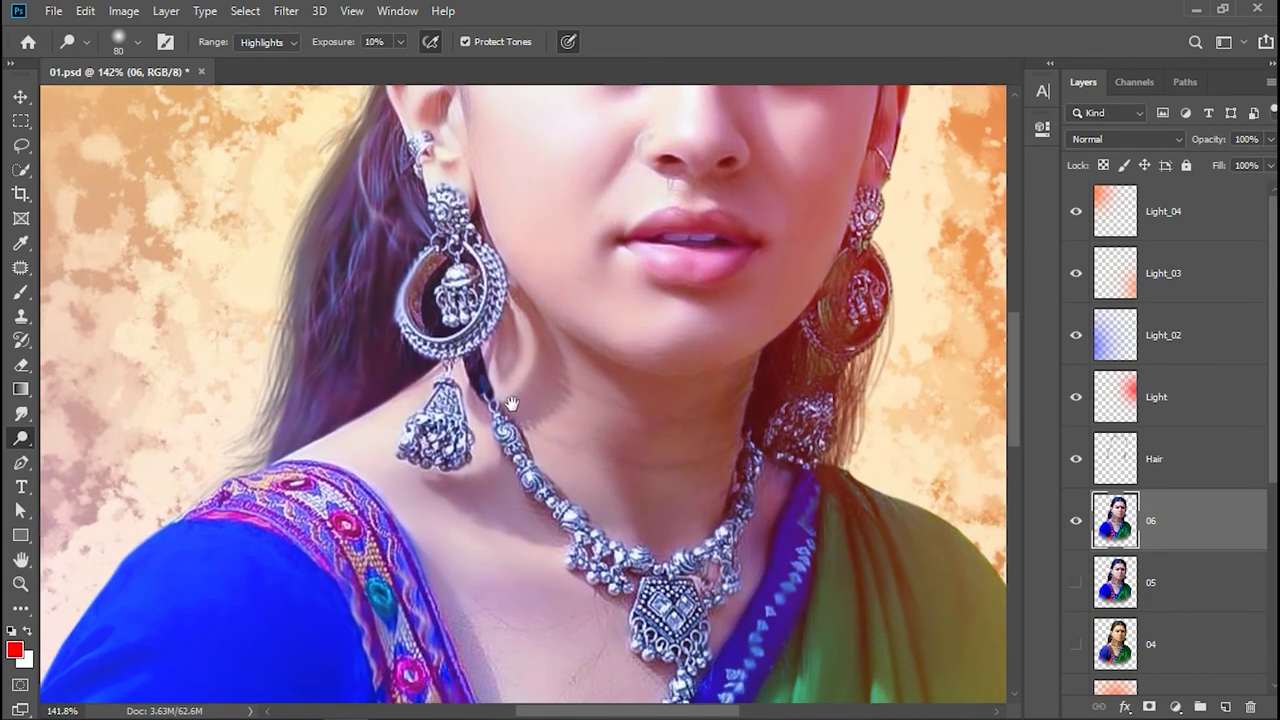
pyautogui.scroll(-2, 687, 633)
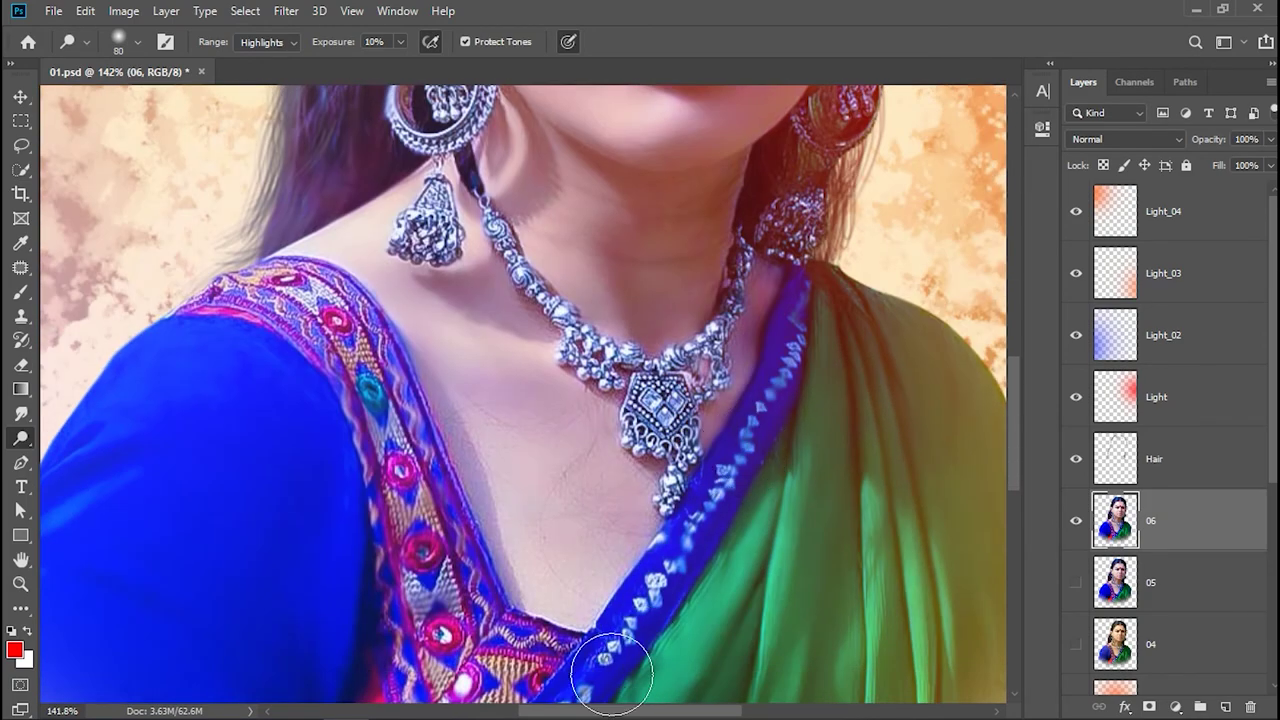
pyautogui.scroll(-1, 213, 307)
pyautogui.hscroll(-2, 213, 307)
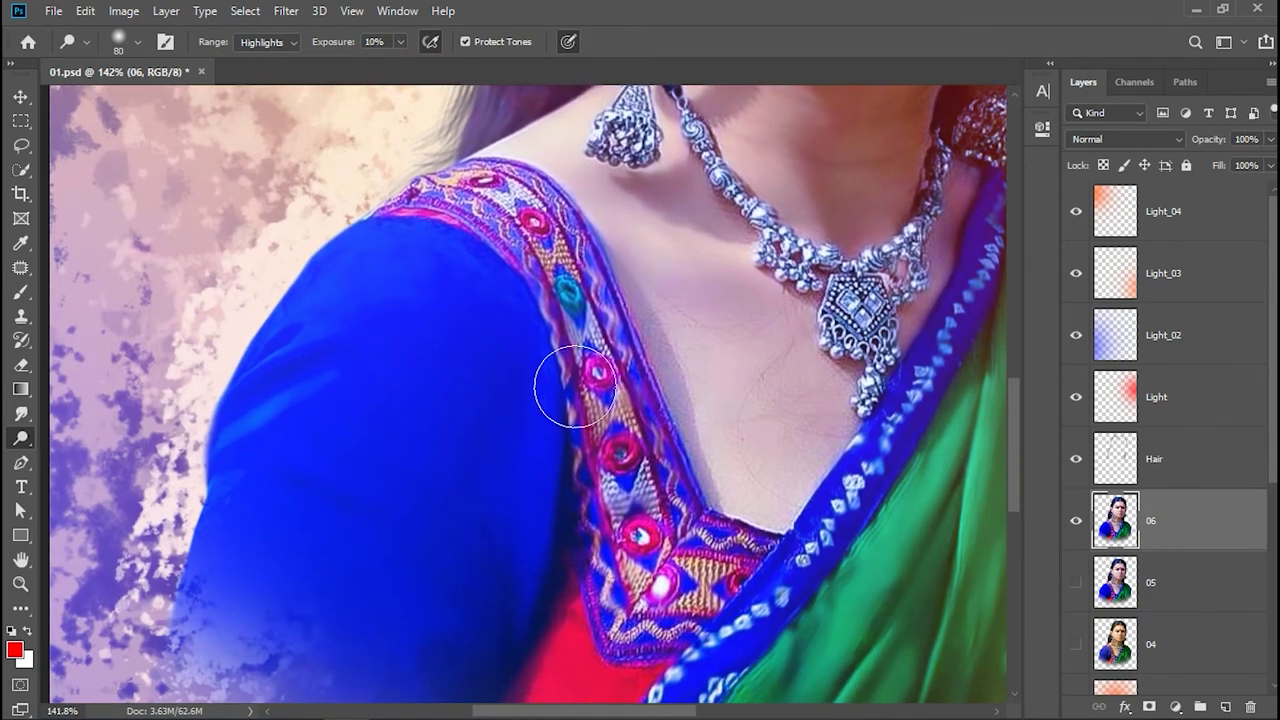
pyautogui.scroll(2, 729, 300)
pyautogui.scroll(1, 720, 310)
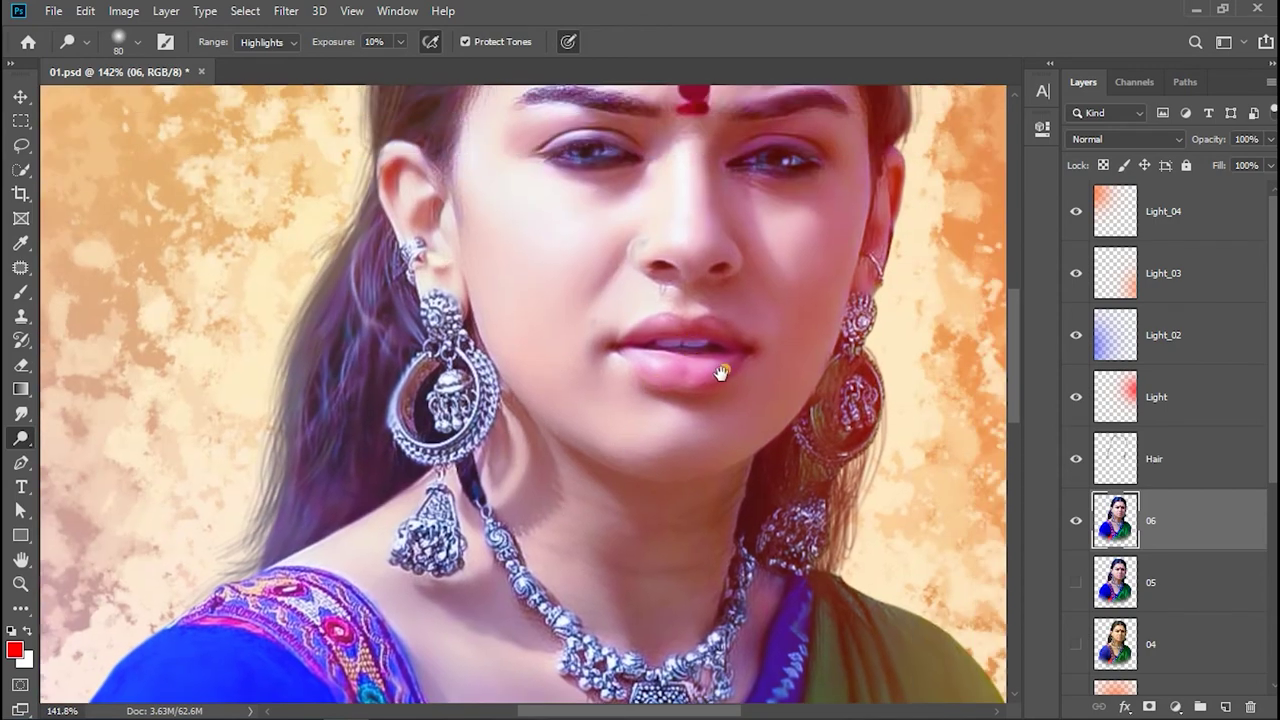
pyautogui.scroll(1, 709, 316)
pyautogui.scroll(1, 777, 323)
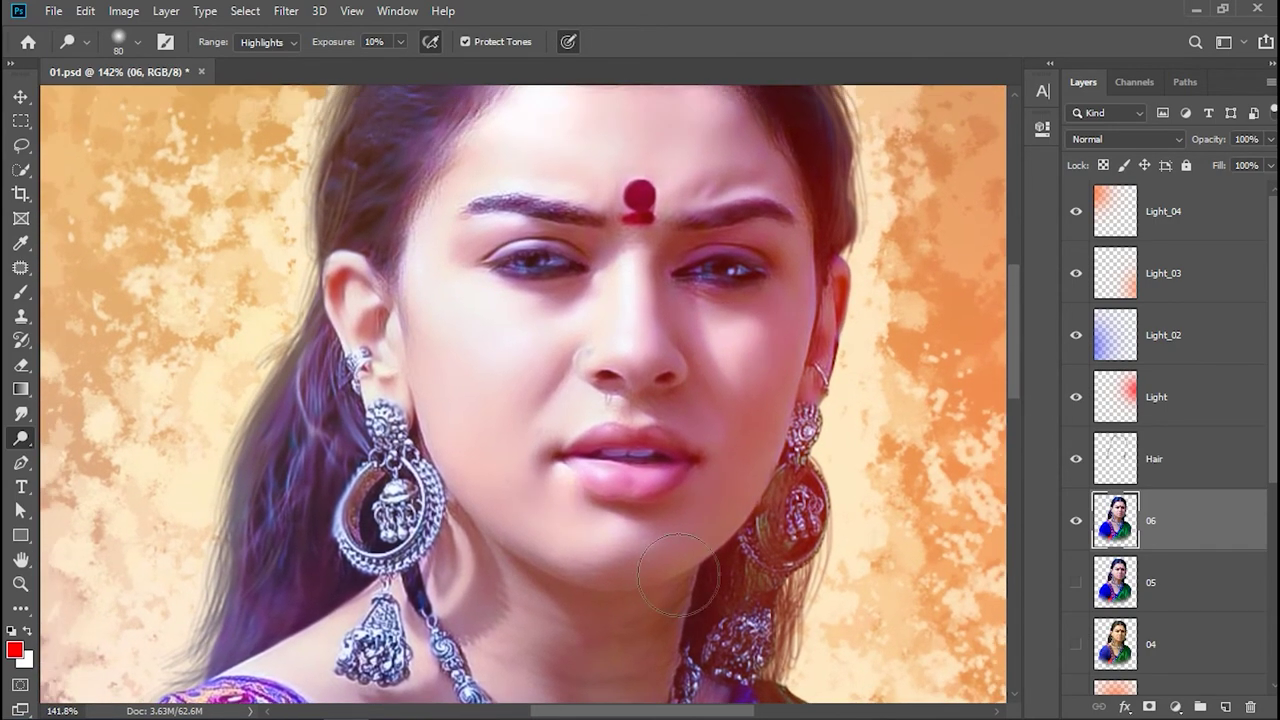
pyautogui.scroll(1, 663, 337)
pyautogui.scroll(2, 725, 322)
pyautogui.scroll(-1, 486, 443)
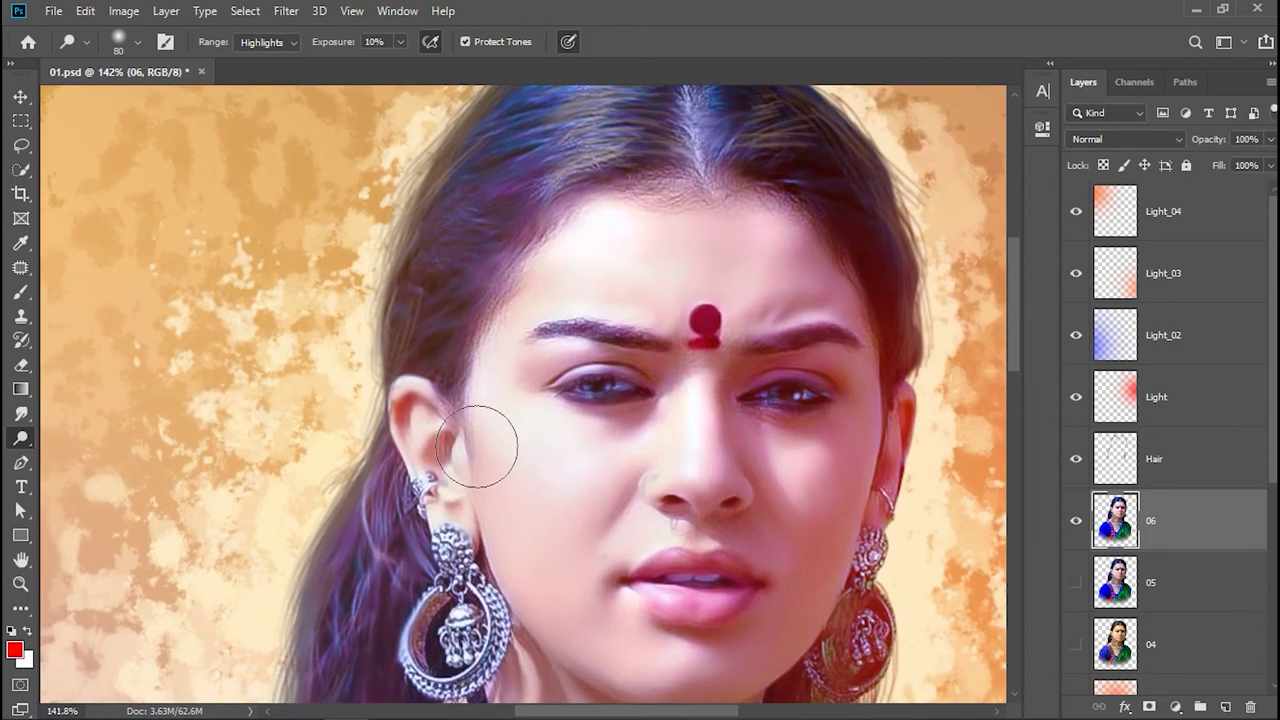
pyautogui.scroll(-2, 649, 389)
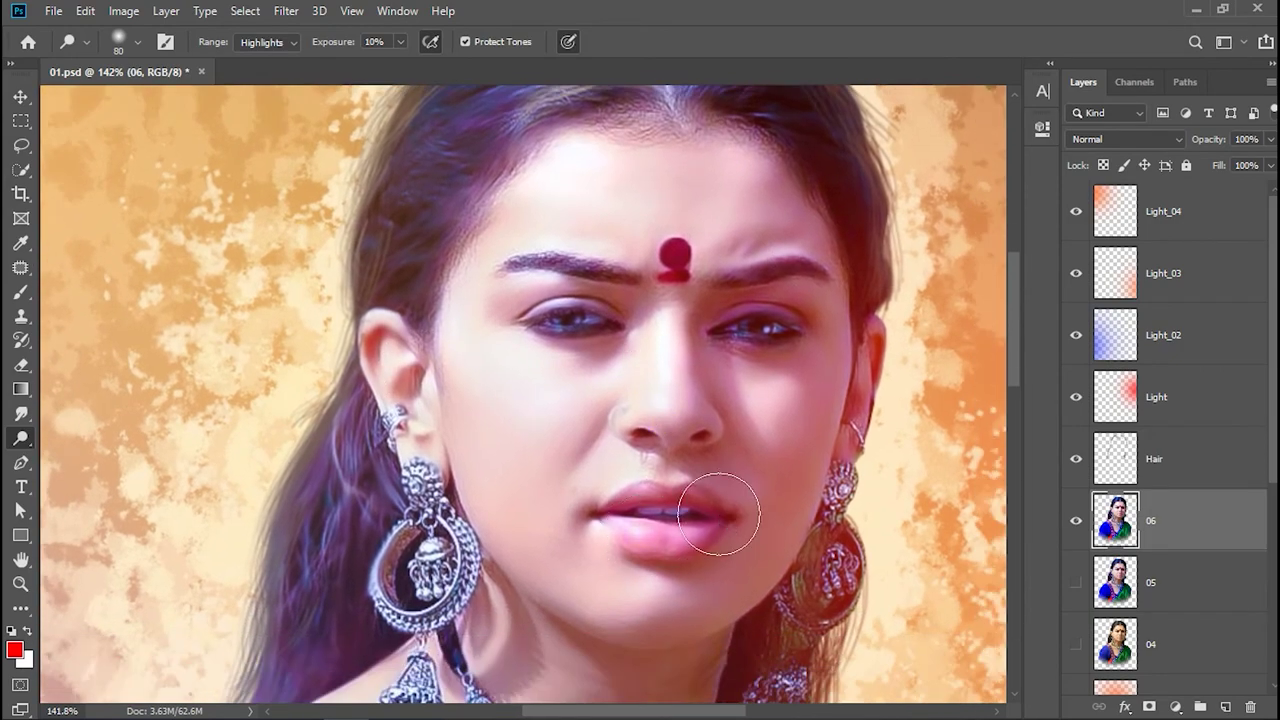
pyautogui.scroll(-3, 809, 423)
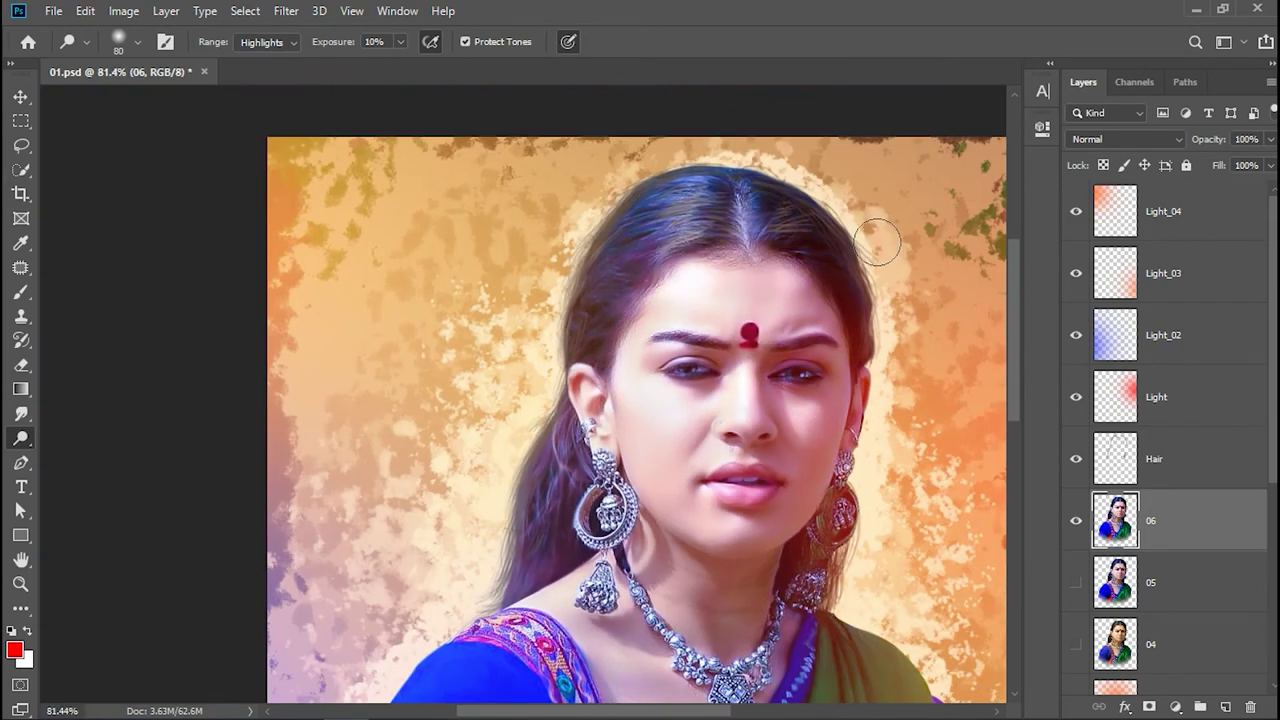
pyautogui.rightClick(19, 448)
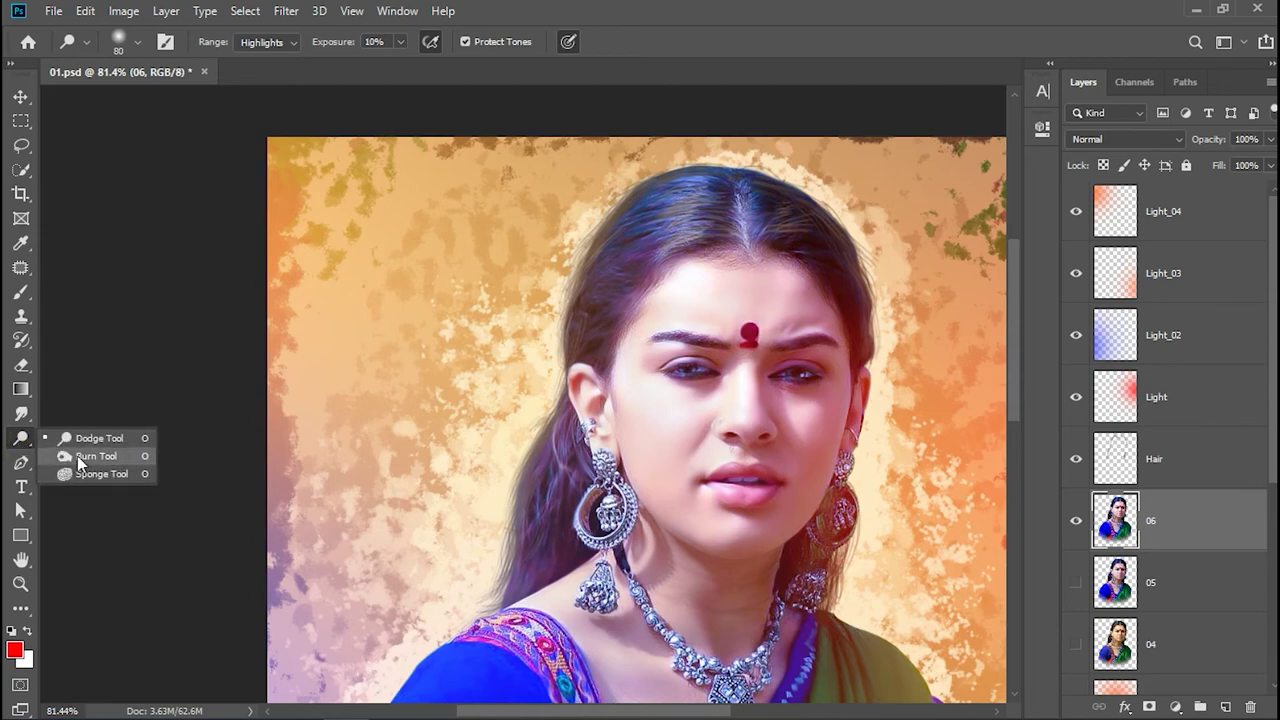
# Zoom in on the face and set the Burn Tool brush to about 100 px.
pyautogui.click(77, 456)
pyautogui.press('z')
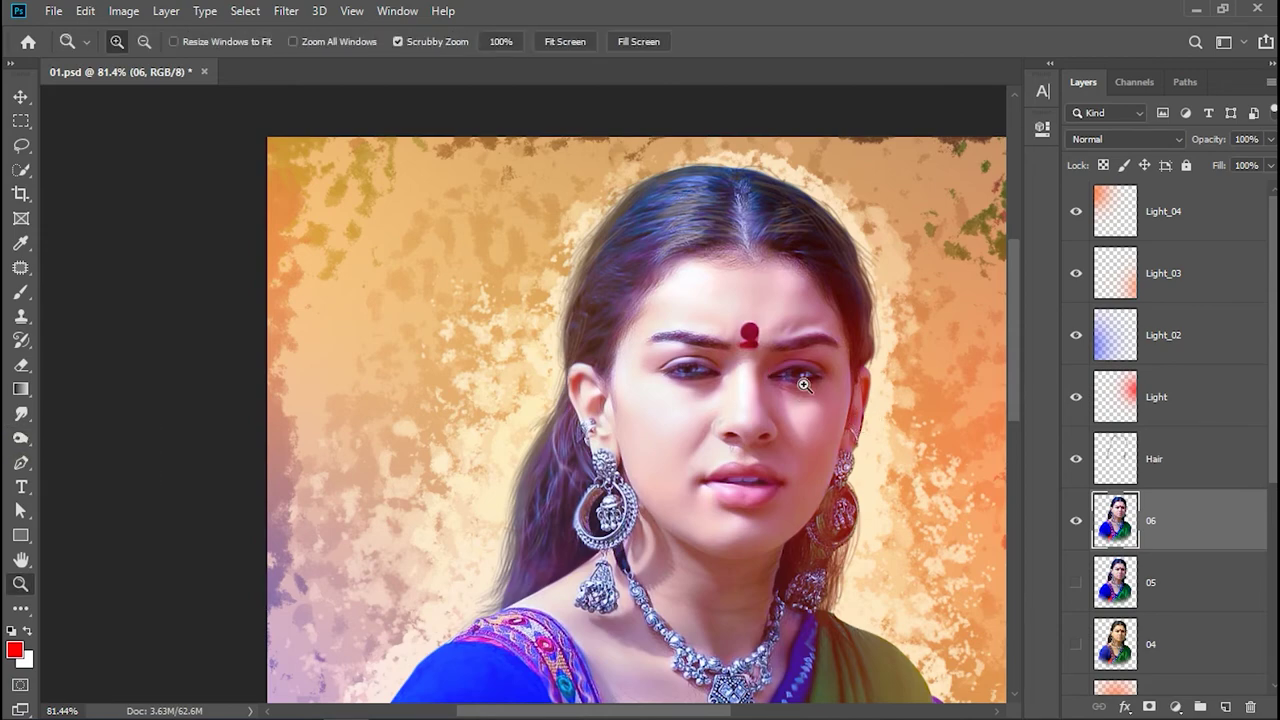
pyautogui.scroll(2, 806, 374)
pyautogui.scroll(1, 829, 380)
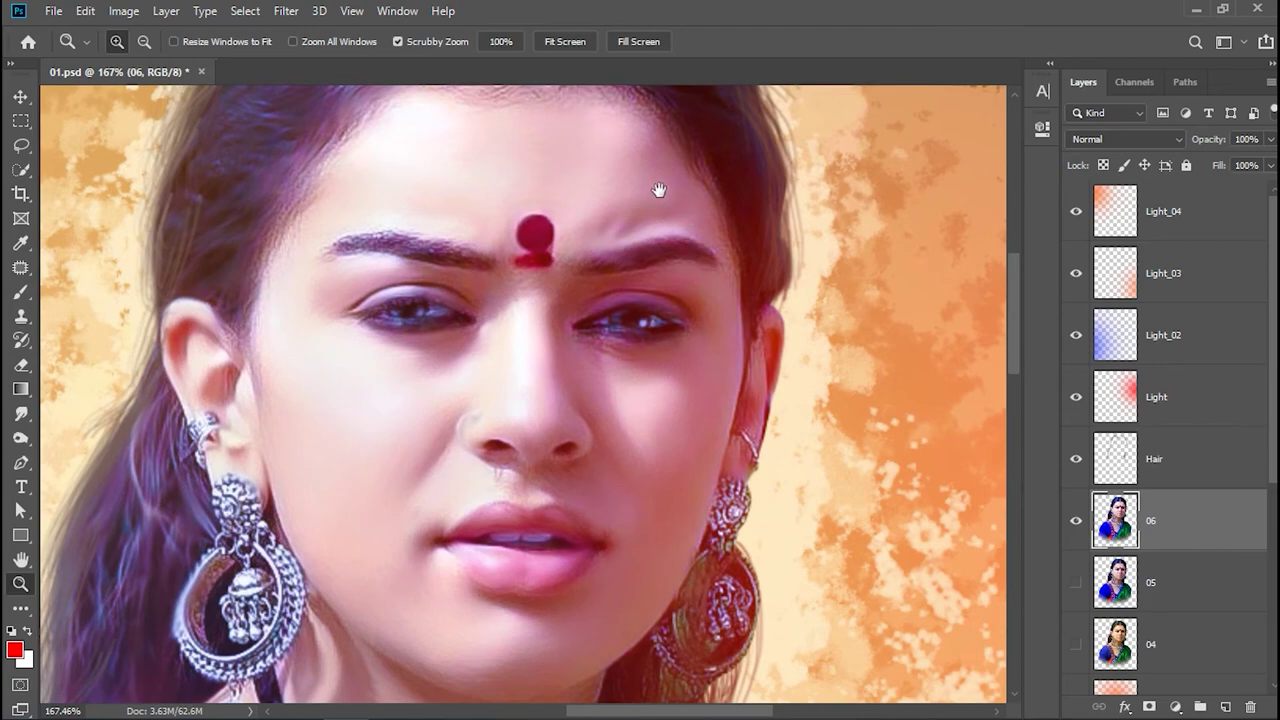
pyautogui.moveTo(659, 190); pyautogui.dragTo(682, 256)
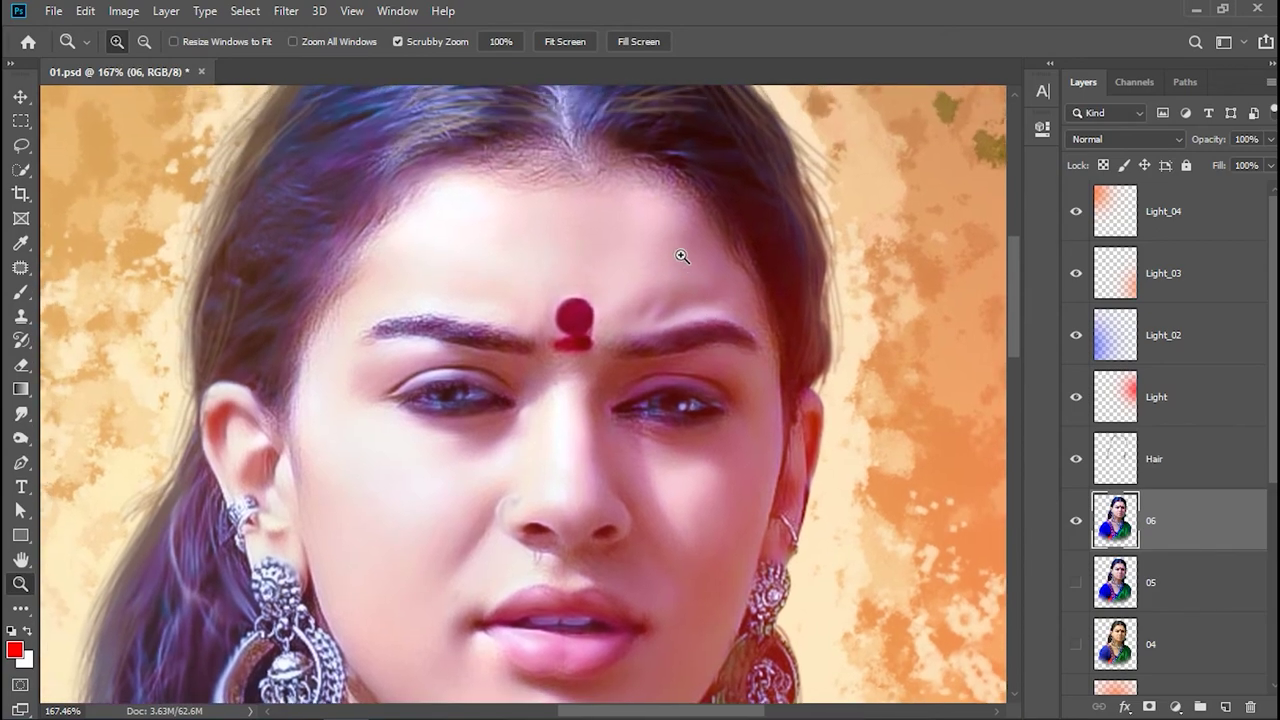
pyautogui.click(20, 437)
pyautogui.rightClick(748, 292)
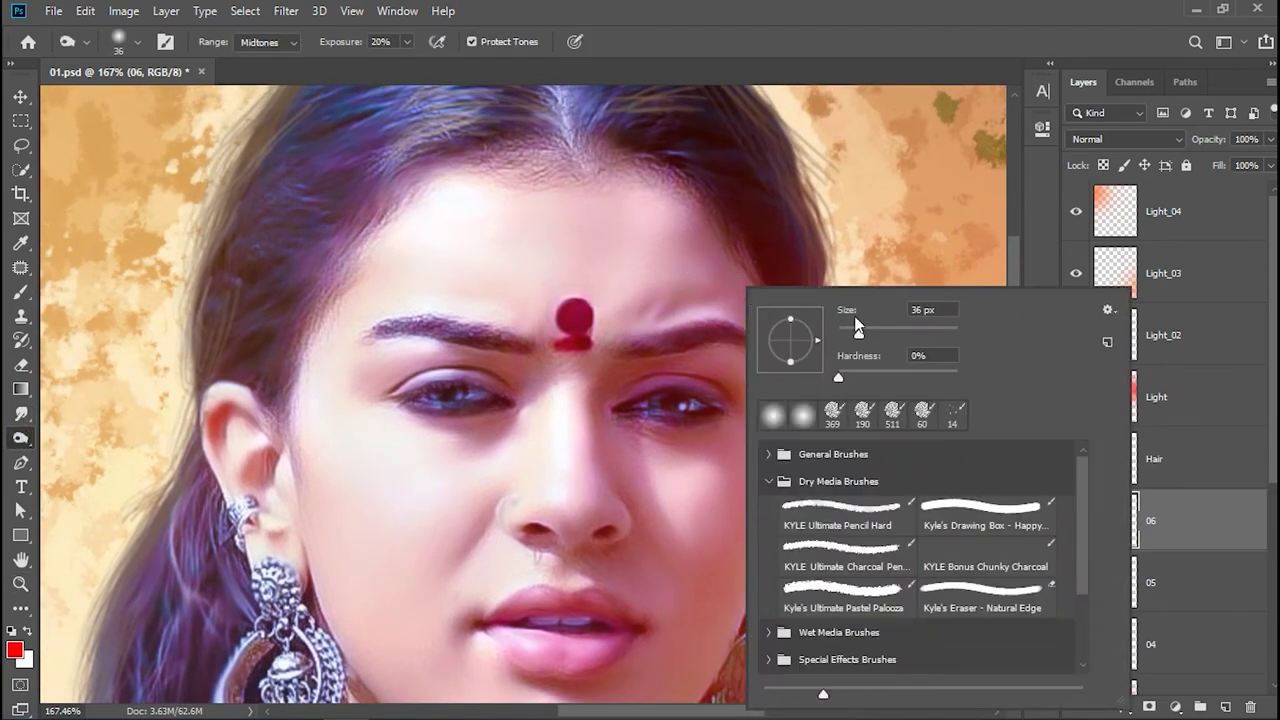
pyautogui.moveTo(875, 330); pyautogui.dragTo(886, 331)
pyautogui.press('Return')
# Burn the midtones along the hair and shoulder edges.
pyautogui.scroll(-5, 771, 528)
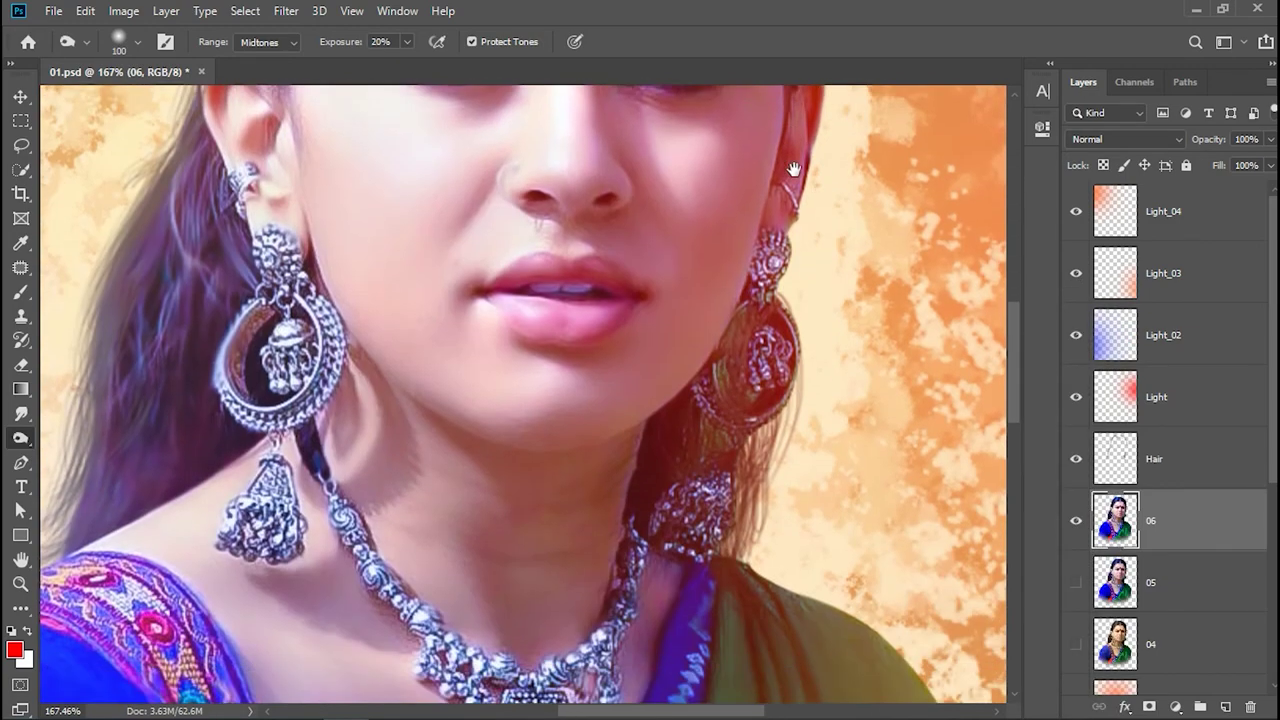
pyautogui.scroll(-5, 700, 500)
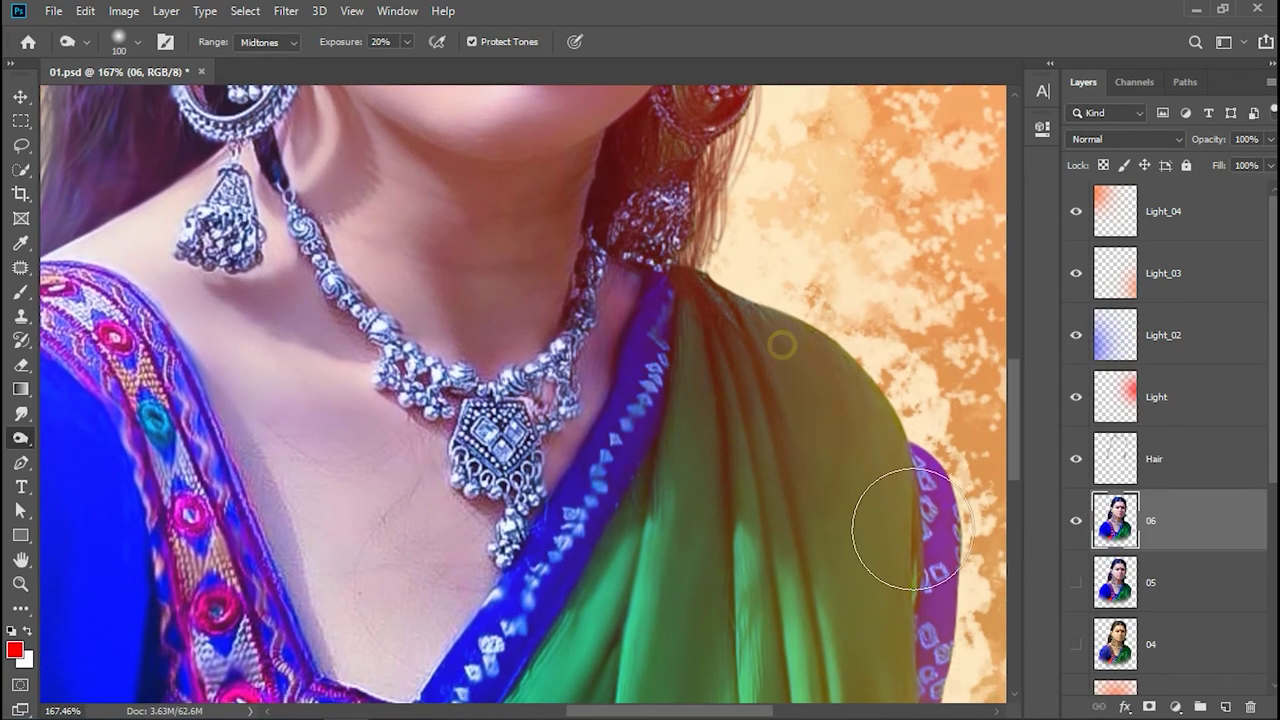
pyautogui.moveTo(418, 487); pyautogui.dragTo(568, 552)
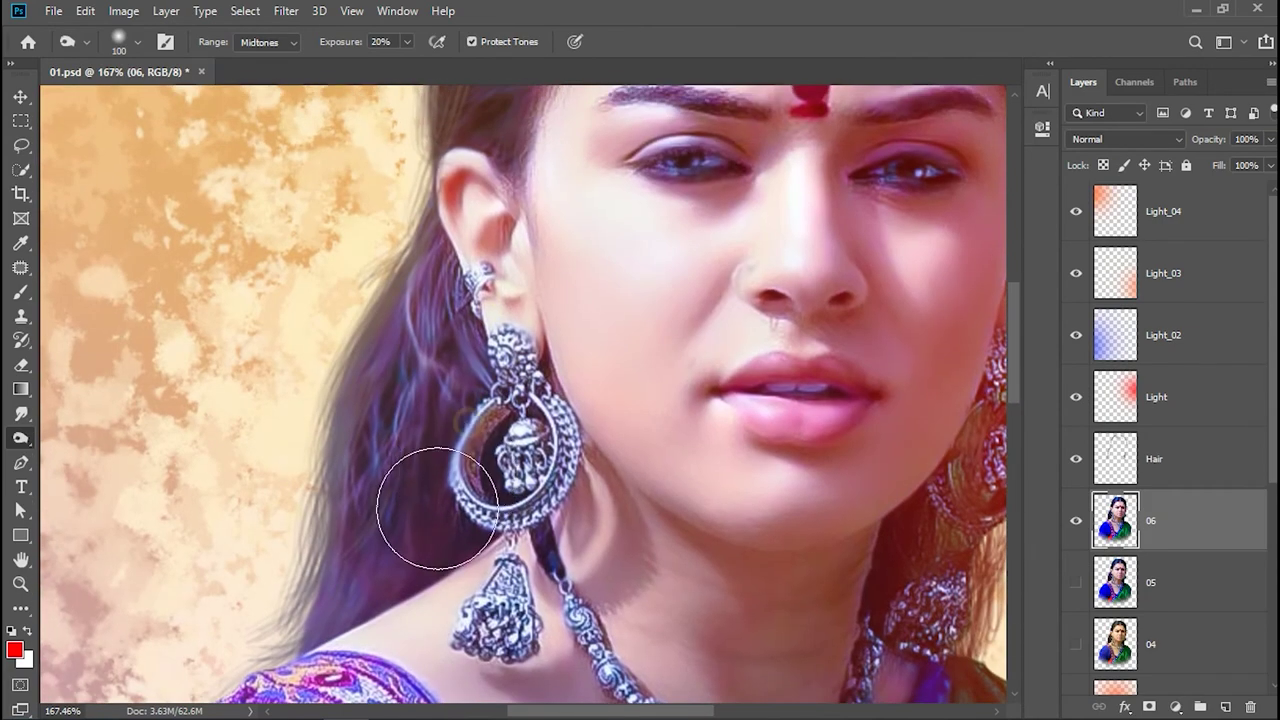
pyautogui.scroll(5, 457, 286)
pyautogui.scroll(3, 486, 257)
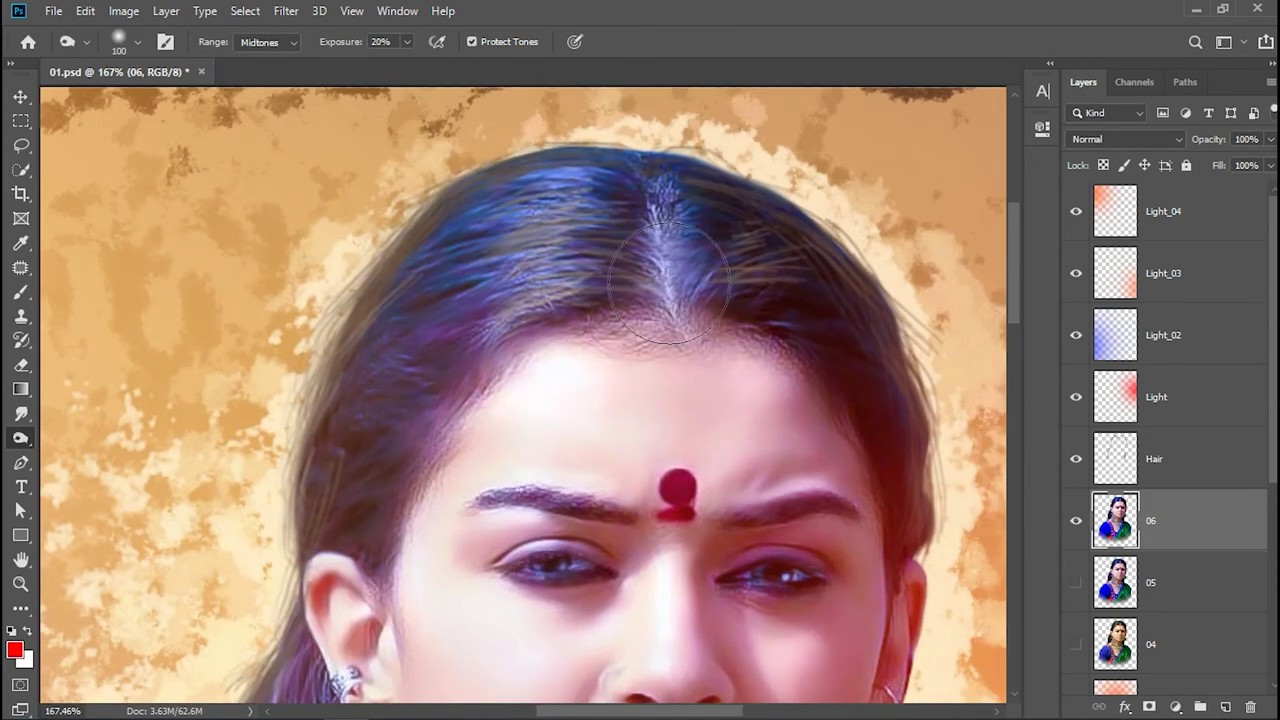
pyautogui.scroll(-3, 745, 240)
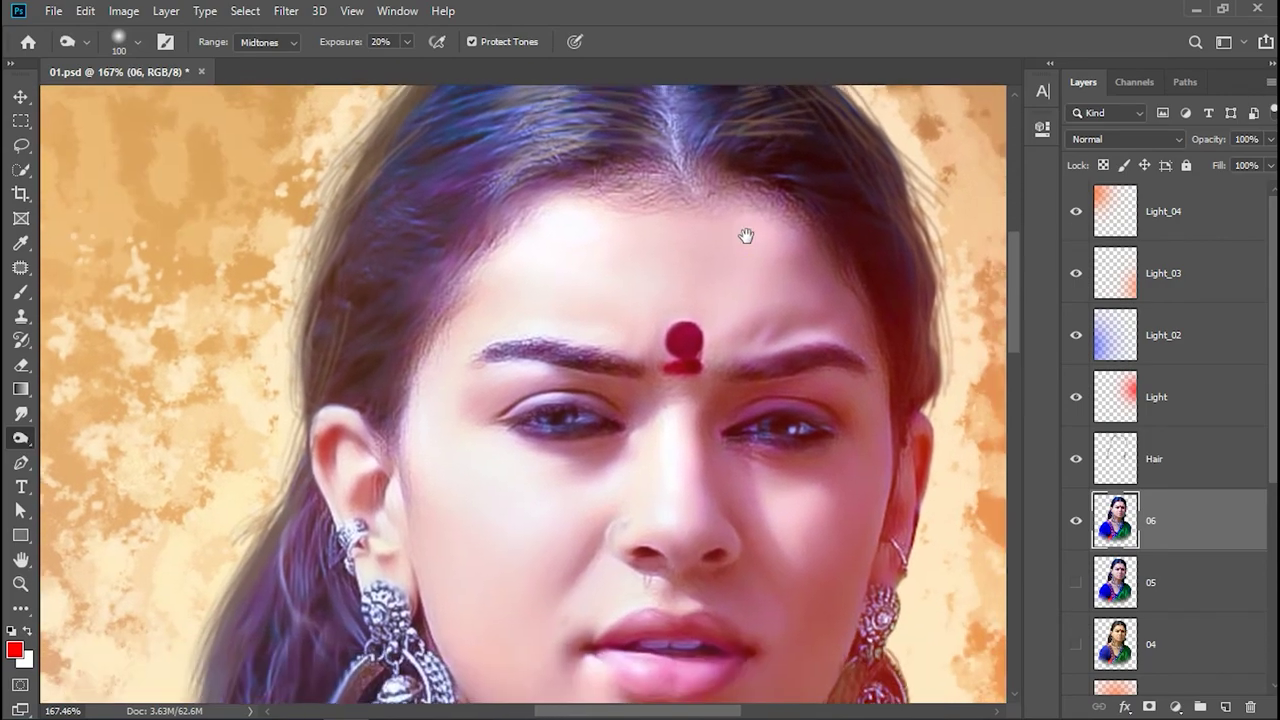
# Fit the whole image to the window, zoom in close on the face, and choose the Sharpen Tool.
pyautogui.hotkey('ctrl', '-')
pyautogui.press('z')
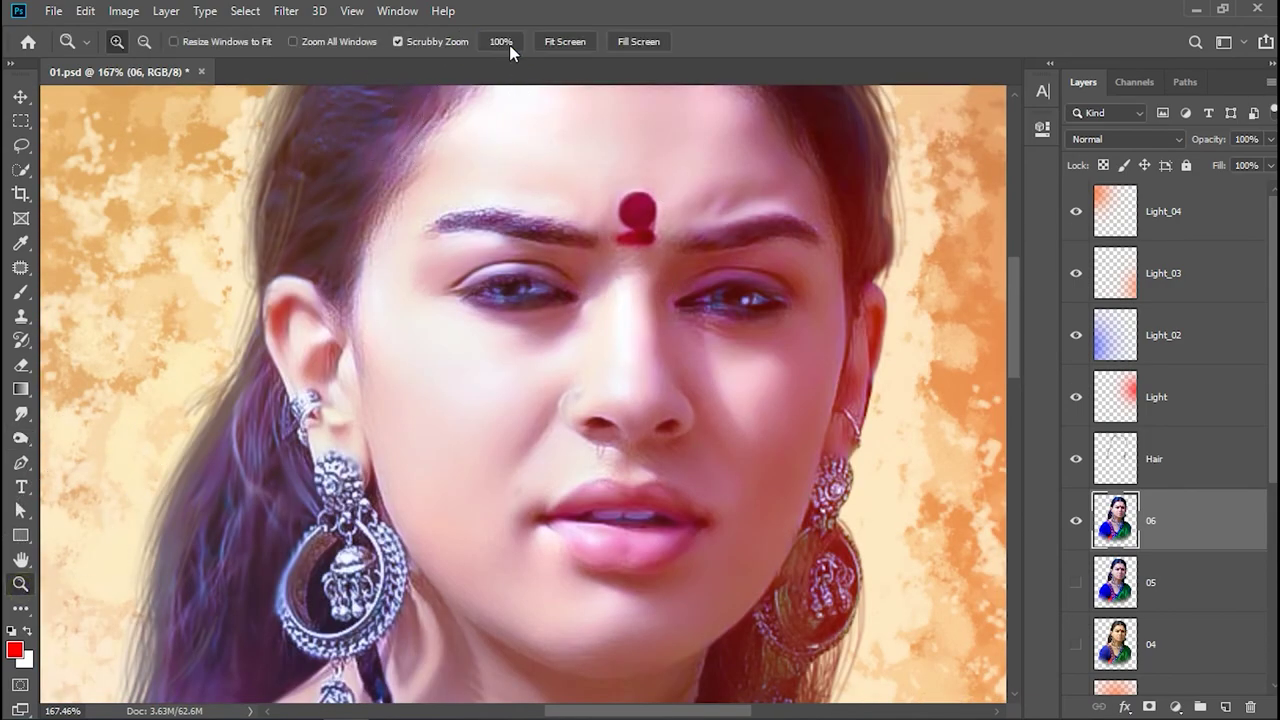
pyautogui.click(501, 41)
pyautogui.hotkey('ctrl', '0')
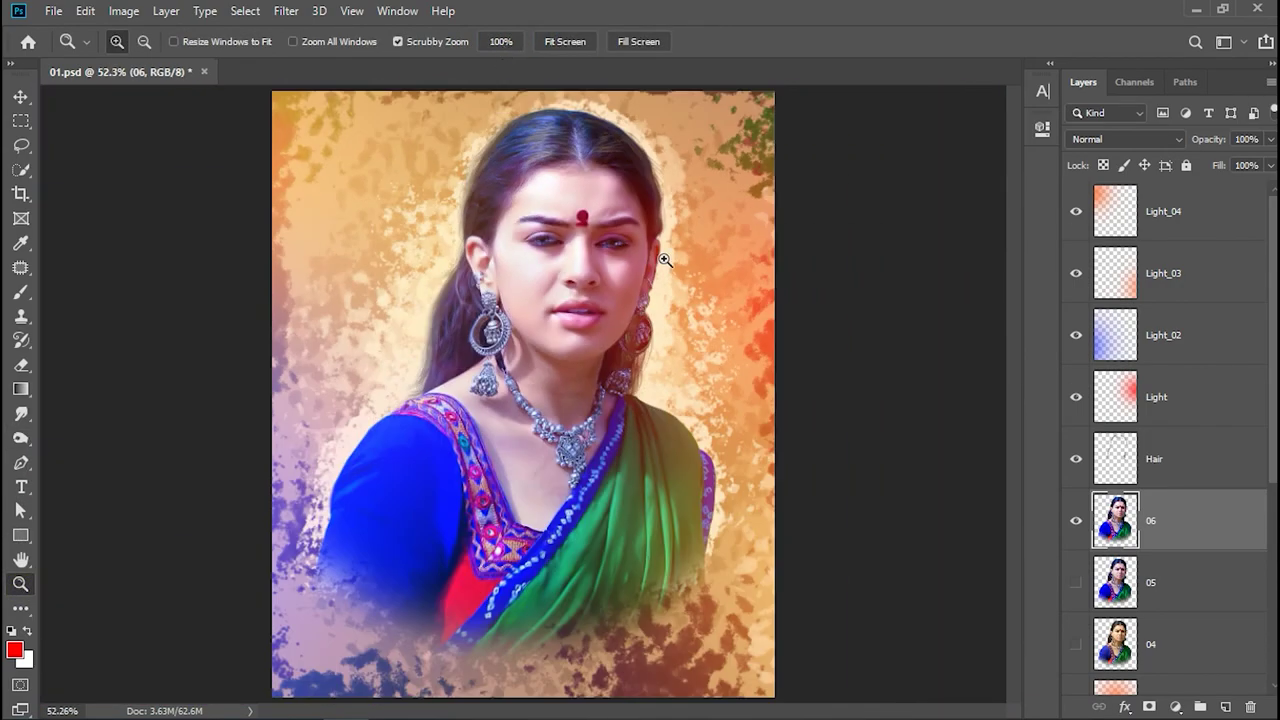
pyautogui.moveTo(663, 260); pyautogui.dragTo(619, 287)
pyautogui.moveTo(627, 226); pyautogui.dragTo(657, 366)
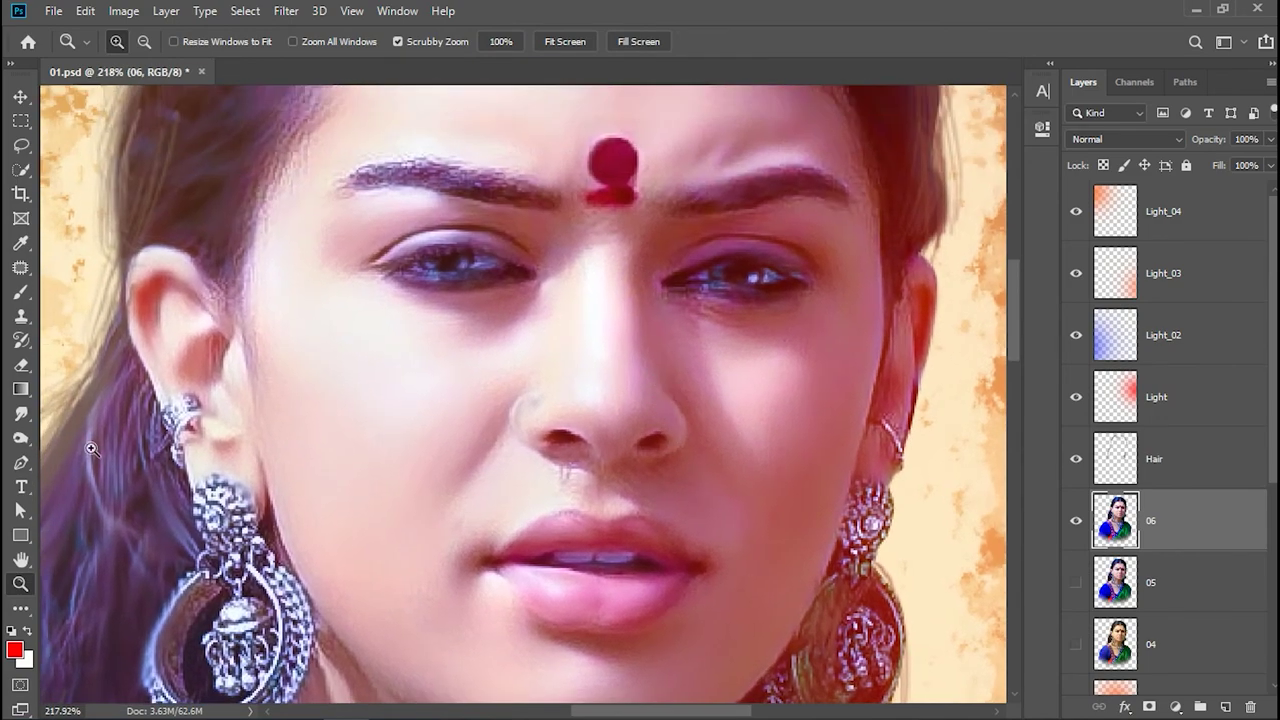
pyautogui.click(20, 413)
# Shrink the Sharpen brush to 47 and sharpen the eye, nose and upper lip.
pyautogui.click(64, 431)
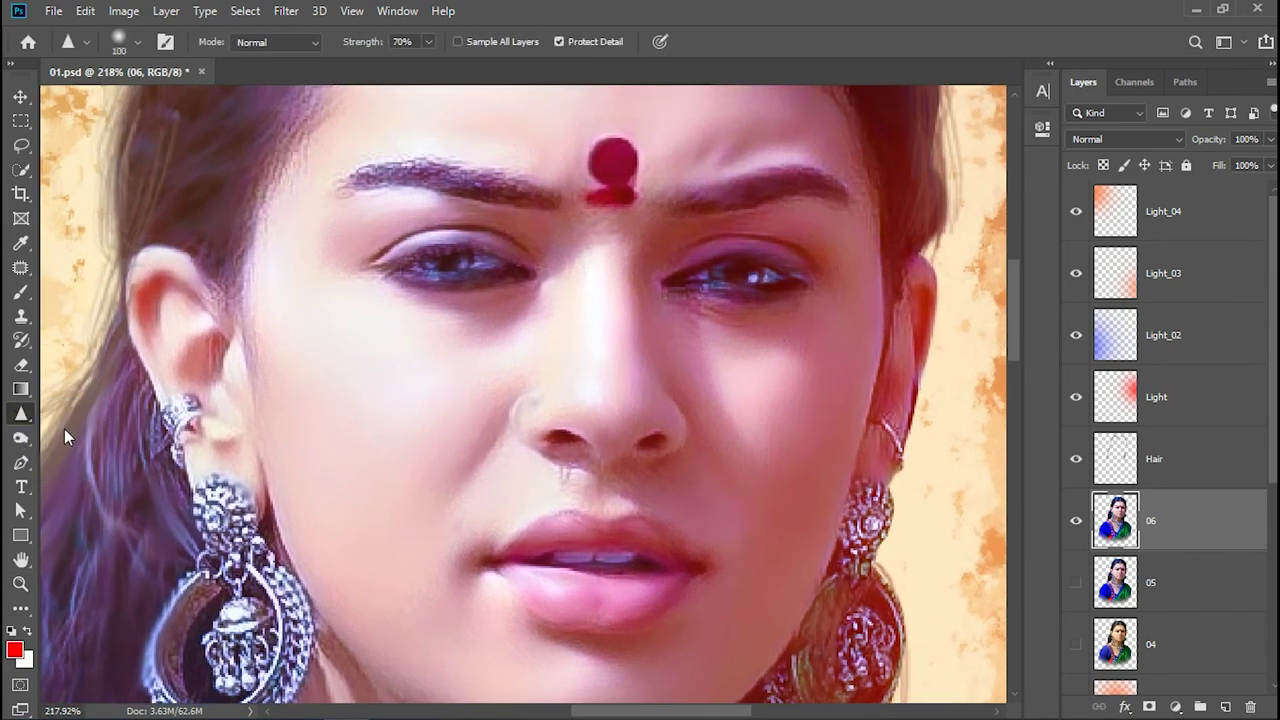
pyautogui.rightClick(582, 378)
pyautogui.moveTo(749, 341); pyautogui.dragTo(730, 341)
pyautogui.press('Return')
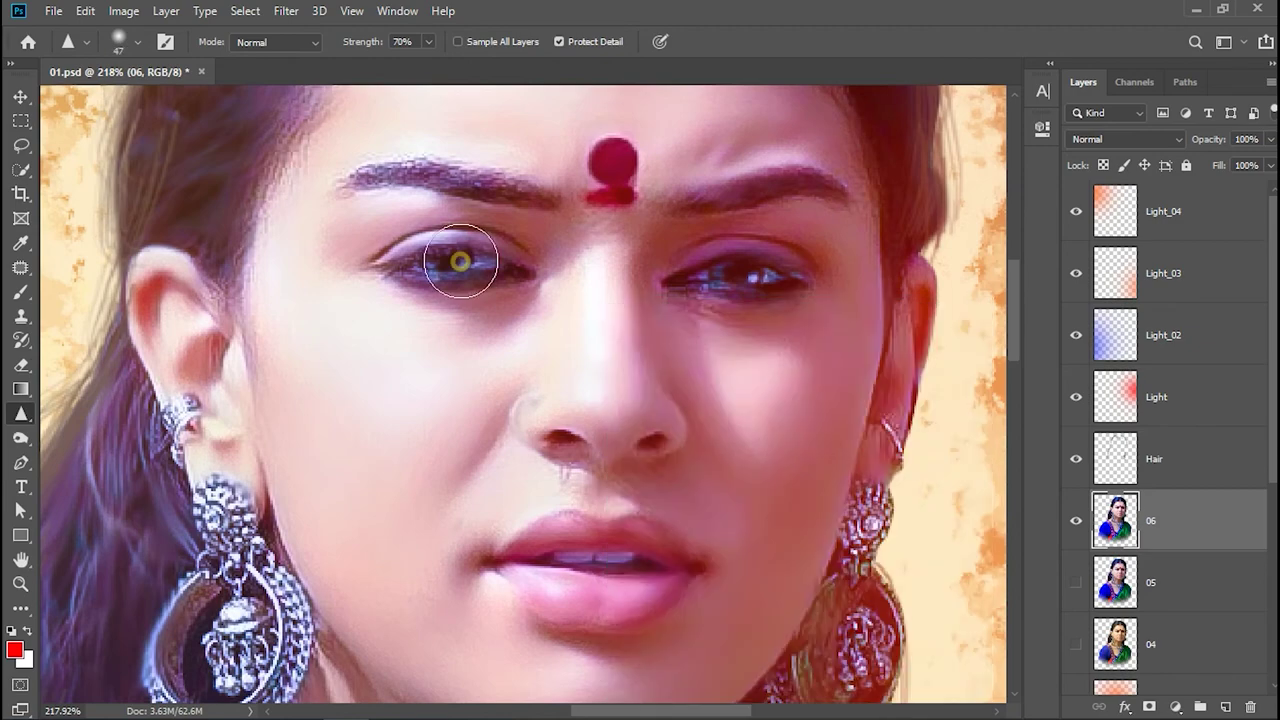
pyautogui.moveTo(738, 267); pyautogui.dragTo(790, 272)
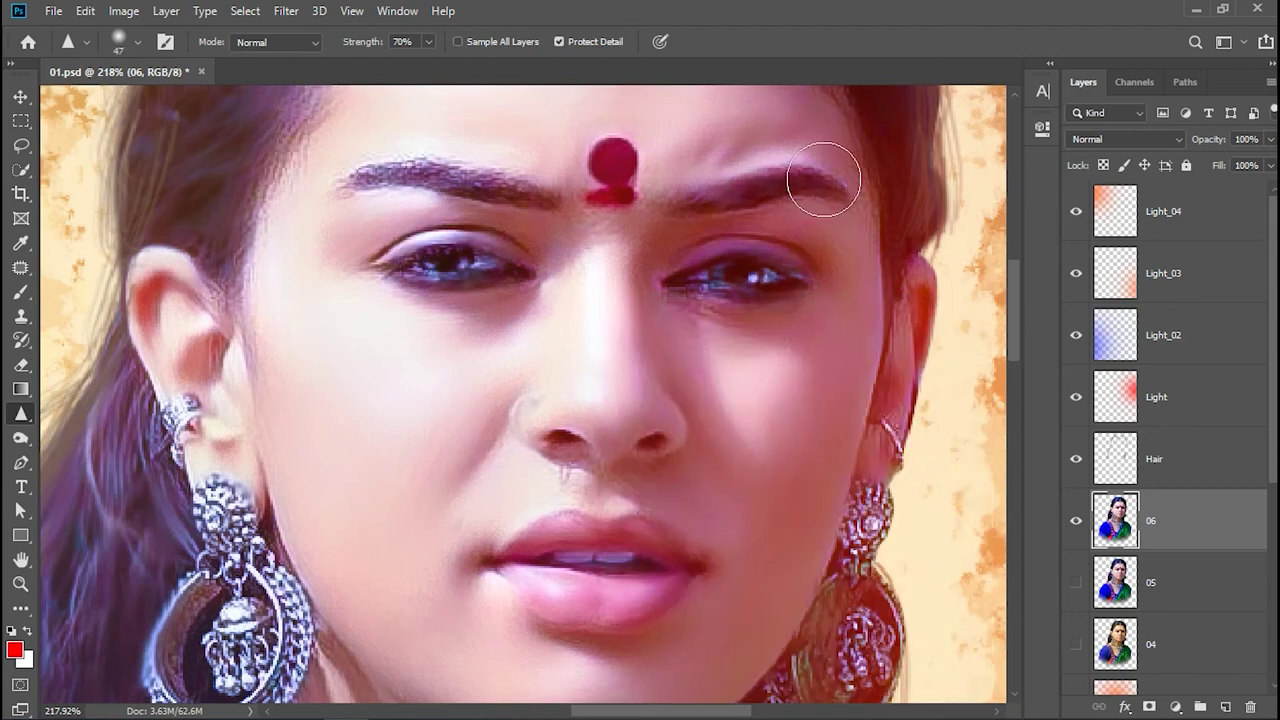
pyautogui.moveTo(655, 435); pyautogui.dragTo(652, 408)
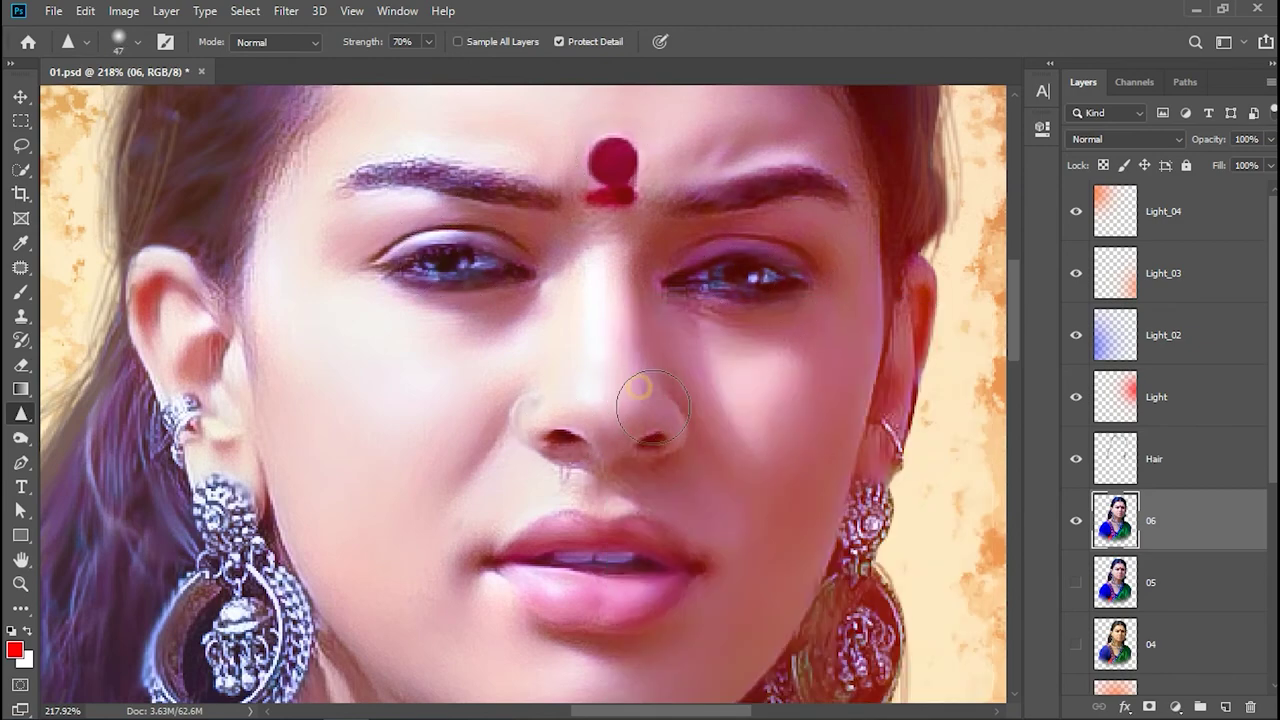
pyautogui.moveTo(605, 542); pyautogui.dragTo(655, 530)
# Work the Sharpen brush over the hair, earring, neck and necklace pendant.
pyautogui.rightClick(636, 500)
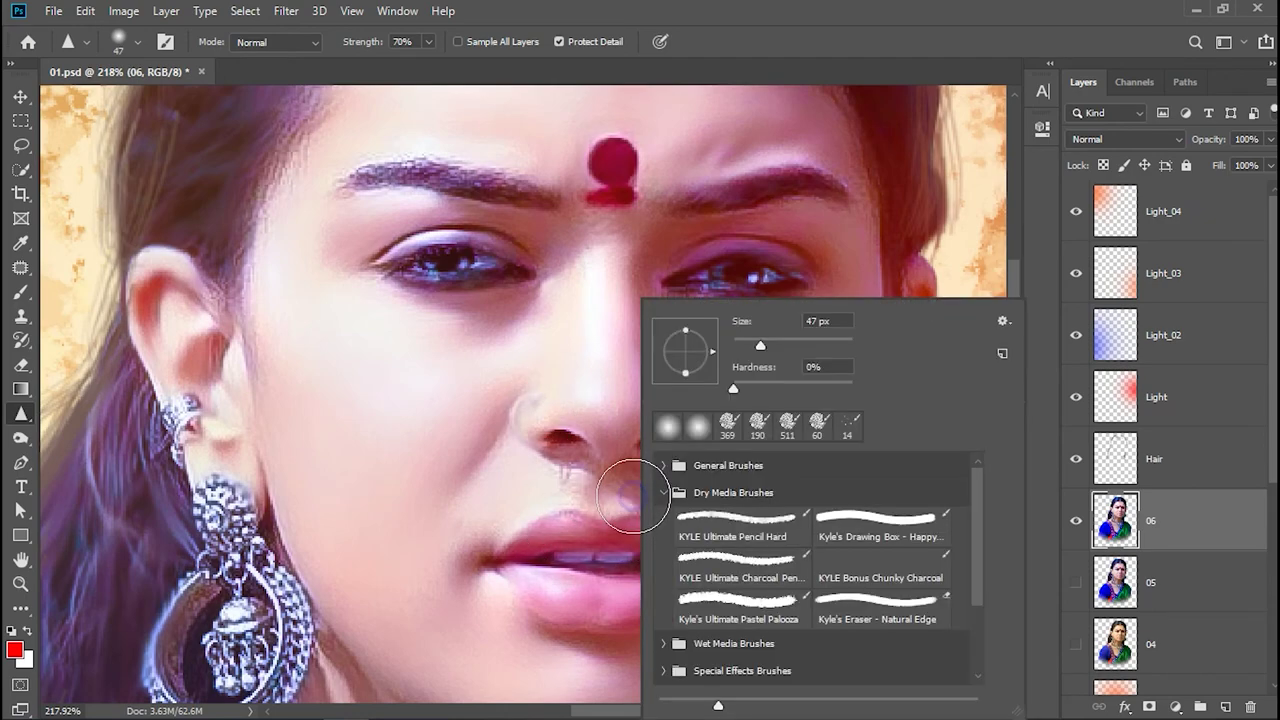
pyautogui.click(577, 519)
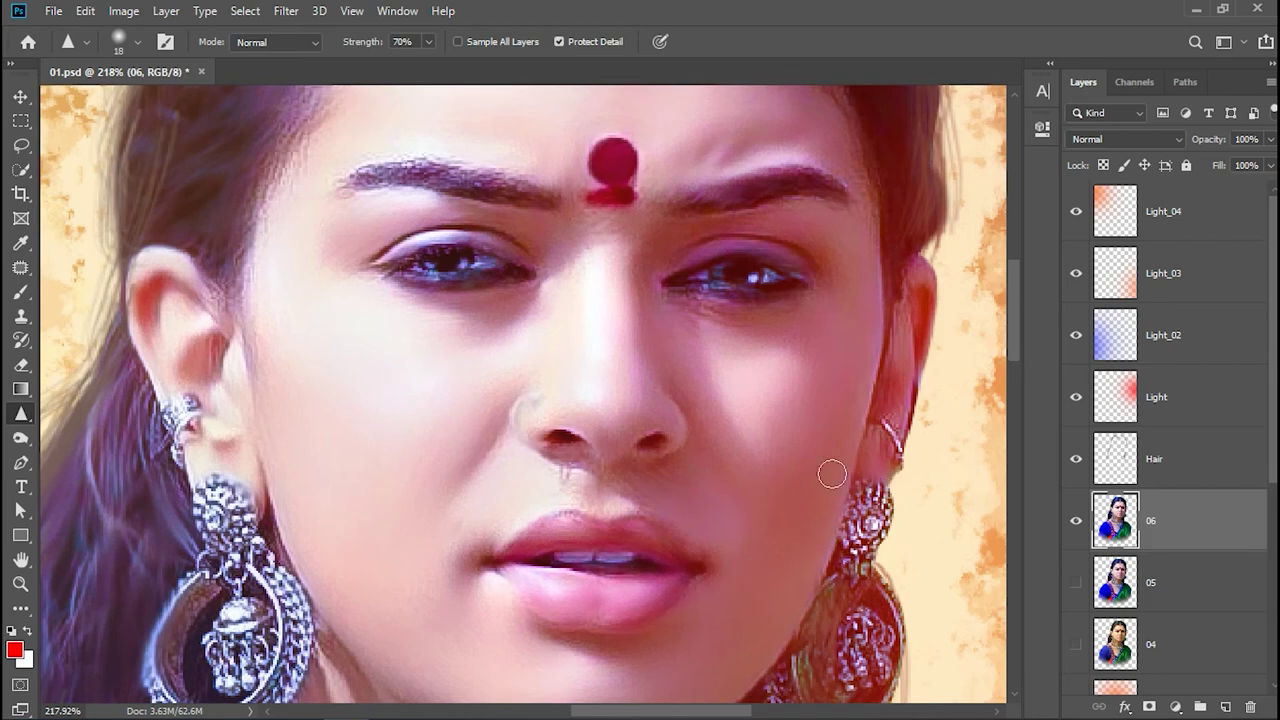
pyautogui.scroll(-3, 443, 334)
pyautogui.hscroll(-5, 385, 295)
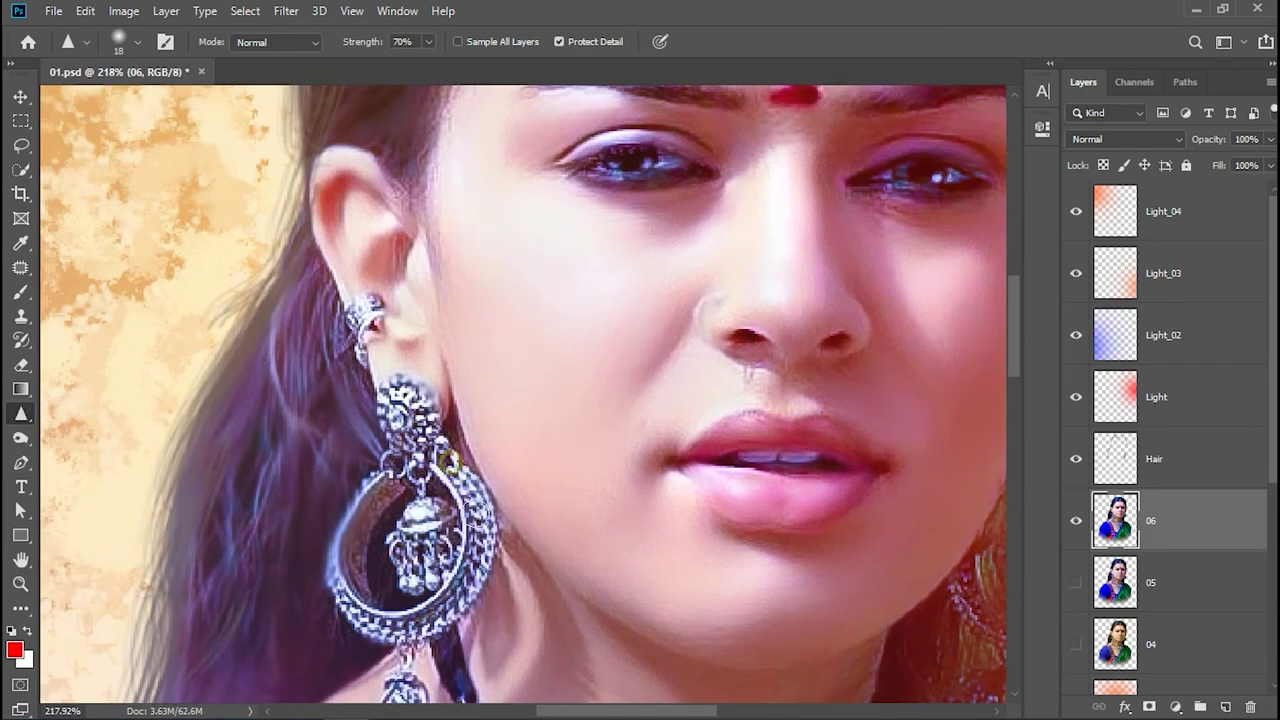
pyautogui.scroll(-4, 448, 462)
pyautogui.hscroll(-1, 448, 462)
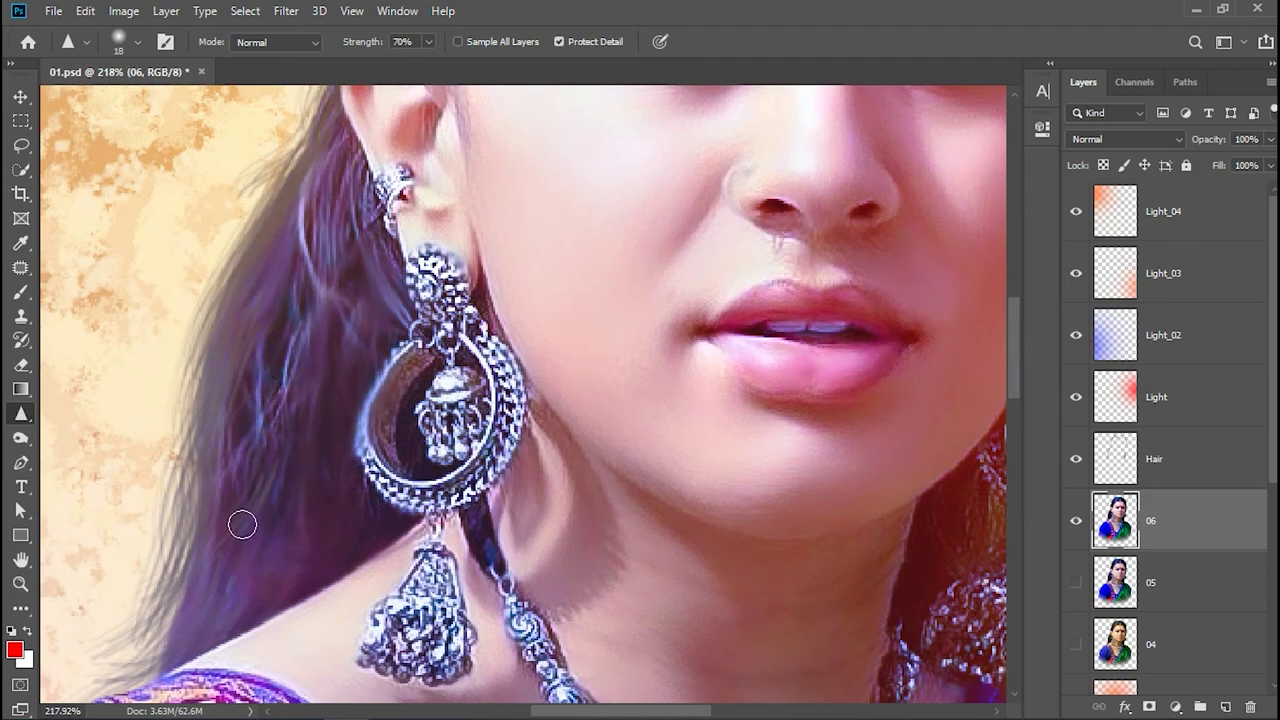
pyautogui.moveTo(242, 524); pyautogui.dragTo(354, 357)
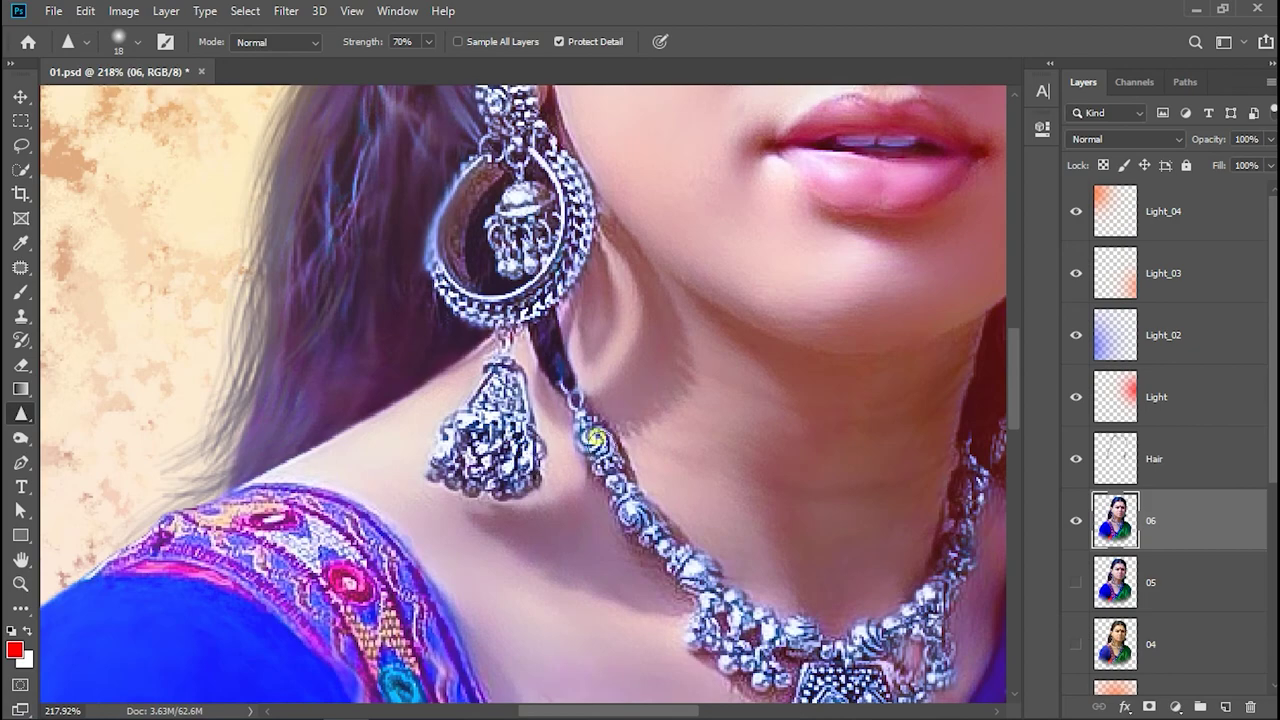
pyautogui.moveTo(595, 437); pyautogui.dragTo(455, 307)
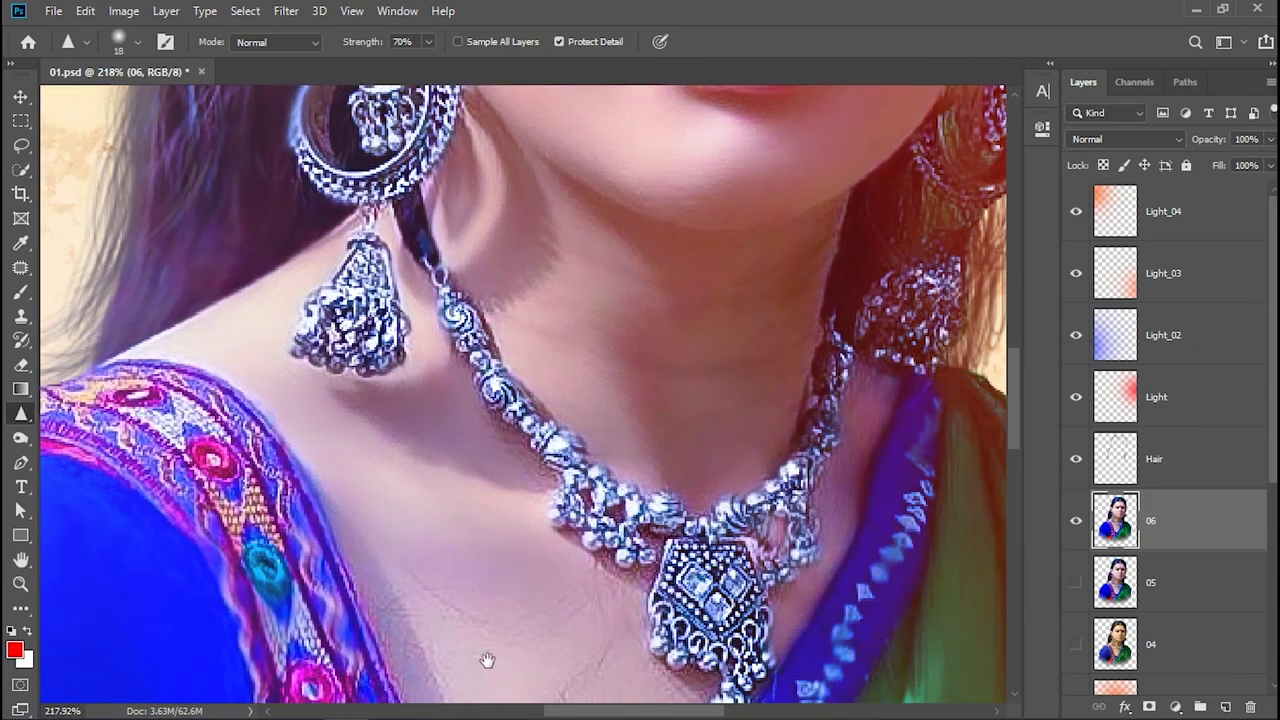
pyautogui.moveTo(487, 660); pyautogui.dragTo(320, 499)
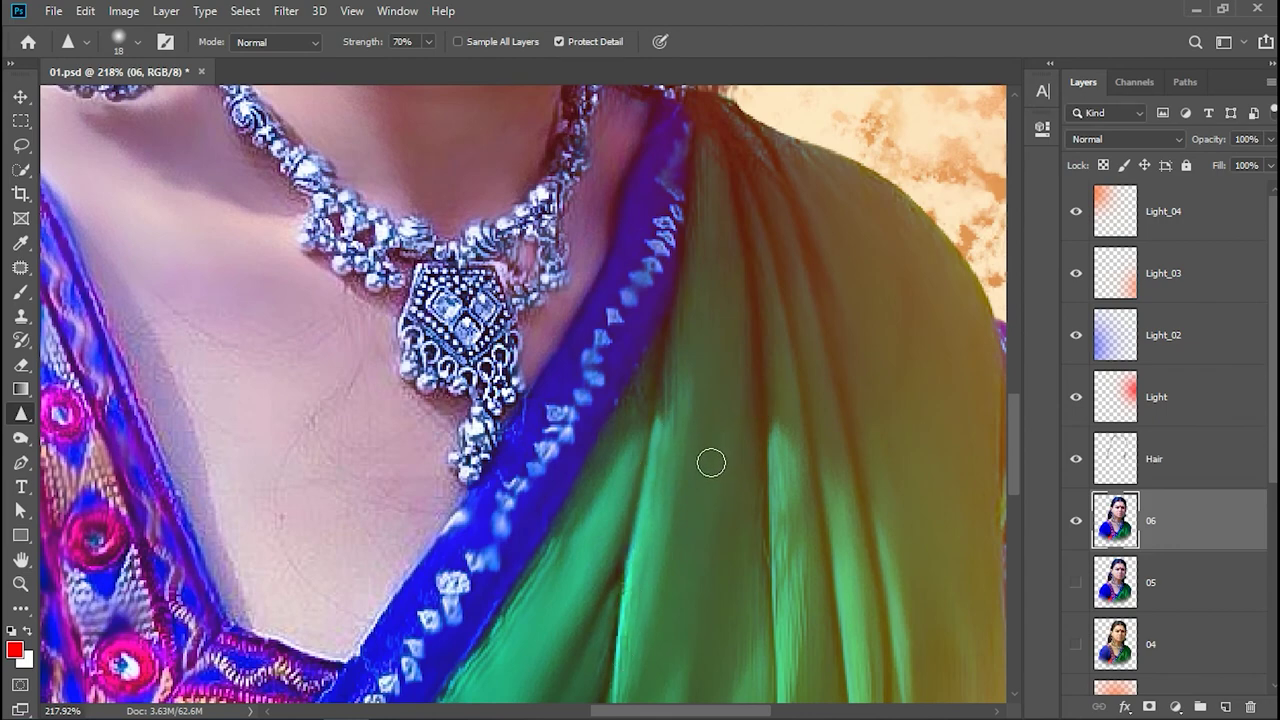
# Set the Sharpen brush to 42 and work over the shoulder, forehead and top of the hair.
pyautogui.rightClick(722, 418)
pyautogui.moveTo(826, 335); pyautogui.dragTo(846, 335)
pyautogui.press('Return')
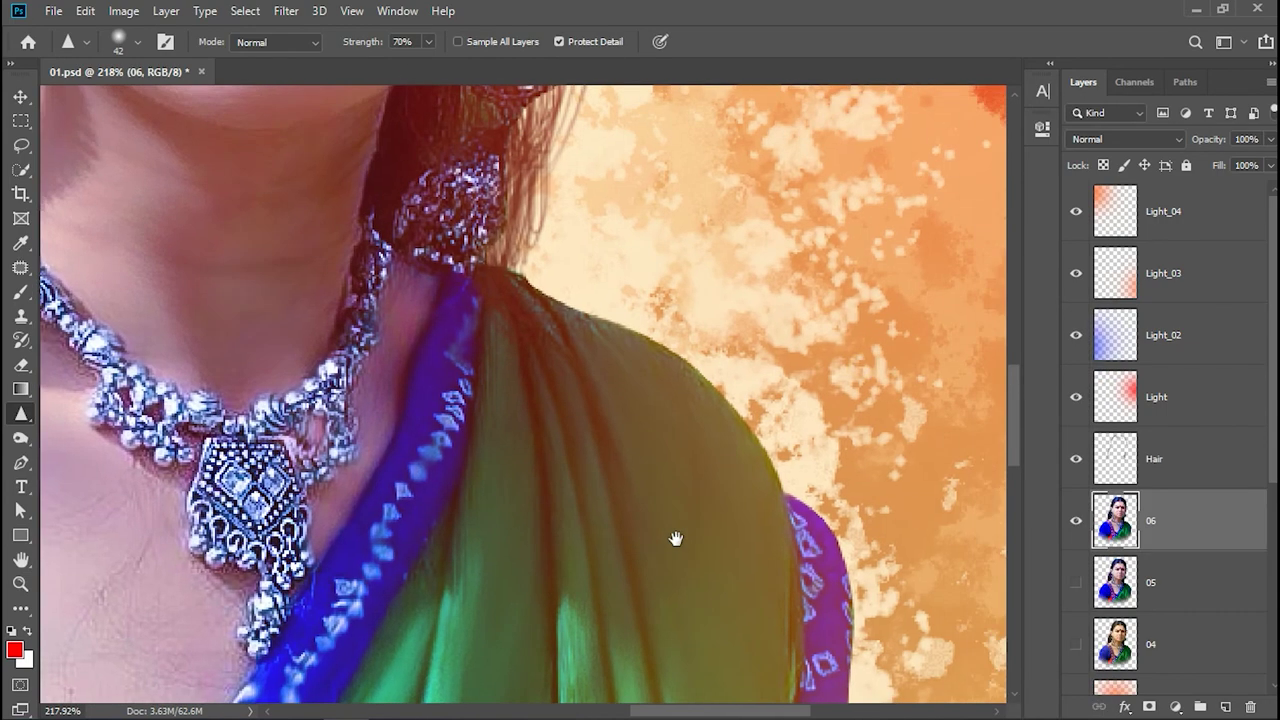
pyautogui.moveTo(884, 390); pyautogui.dragTo(674, 537)
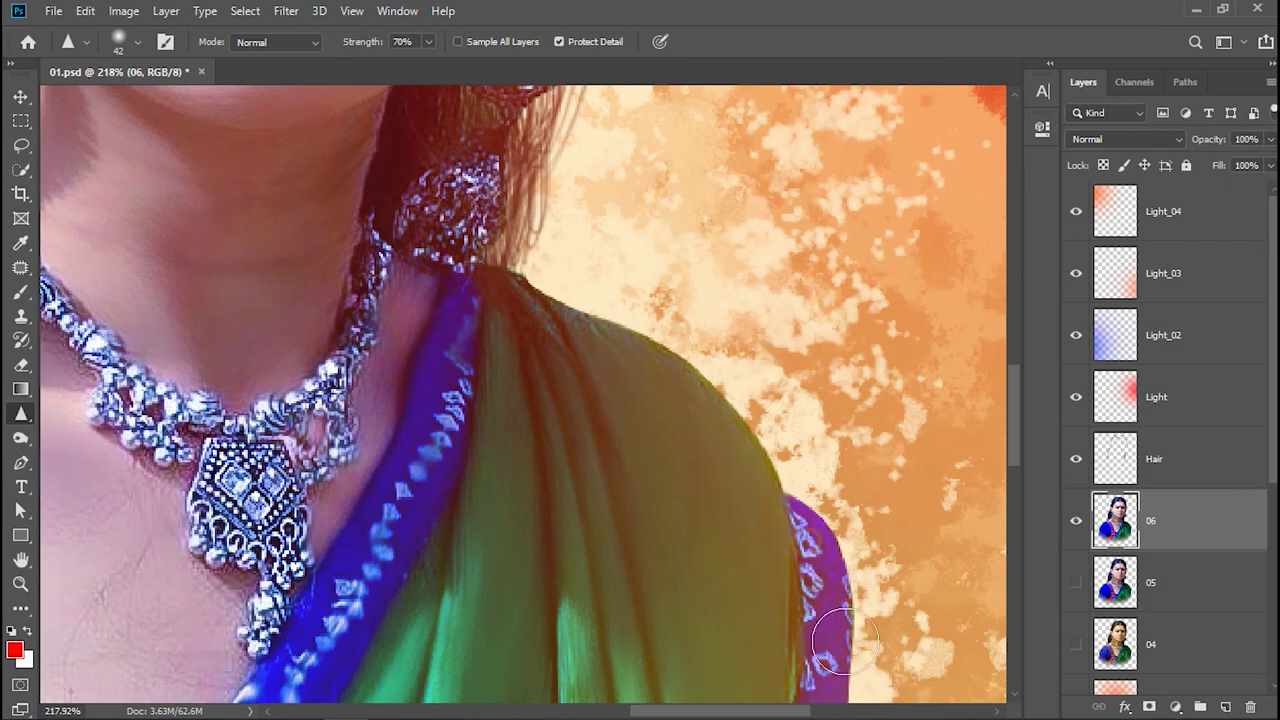
pyautogui.moveTo(534, 320)
pyautogui.mouseDown()
pyautogui.moveTo(714, 286)
pyautogui.moveTo(657, 591)
pyautogui.mouseUp()
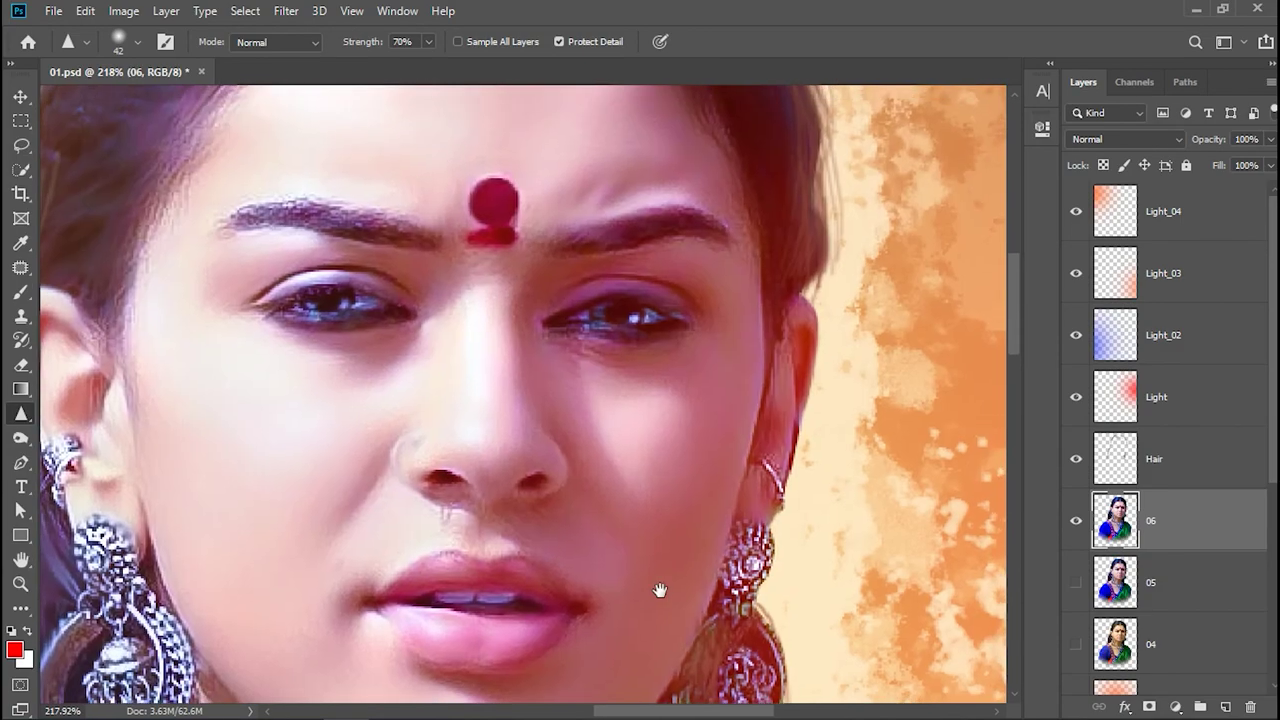
pyautogui.moveTo(690, 210); pyautogui.dragTo(694, 403)
pyautogui.moveTo(536, 140); pyautogui.dragTo(536, 245)
pyautogui.moveTo(534, 134); pyautogui.dragTo(700, 271)
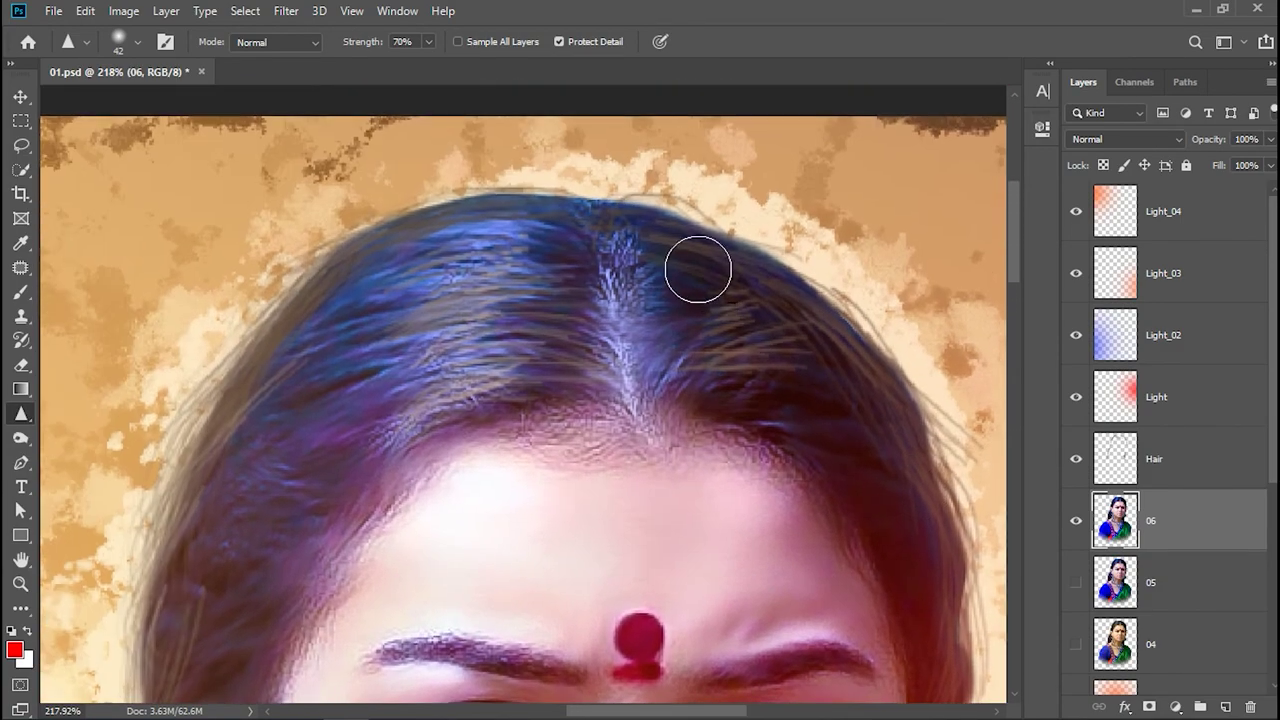
pyautogui.moveTo(571, 123); pyautogui.dragTo(620, 192)
# Sharpen the ear, earrings, neck, blouse border, necklace and green saree folds.
pyautogui.moveTo(451, 237); pyautogui.dragTo(526, 189)
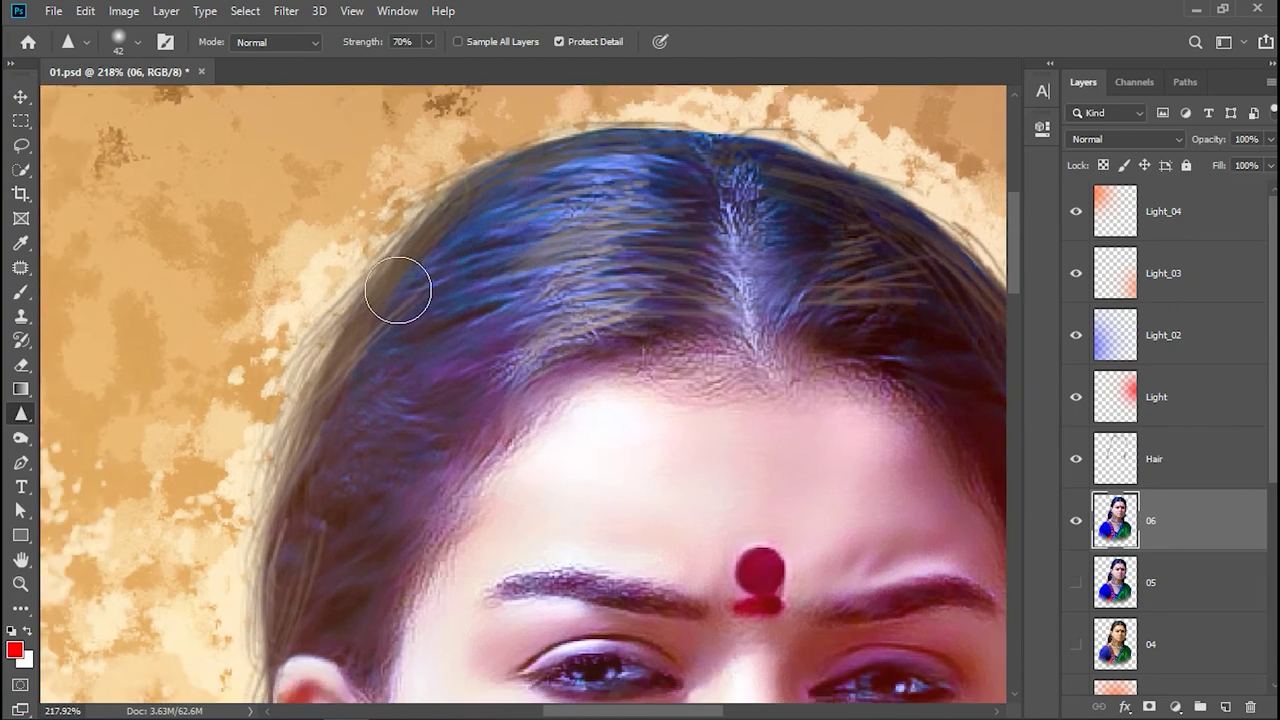
pyautogui.moveTo(397, 286); pyautogui.dragTo(514, 100)
pyautogui.moveTo(395, 419); pyautogui.dragTo(511, 228)
pyautogui.moveTo(385, 543); pyautogui.dragTo(420, 357)
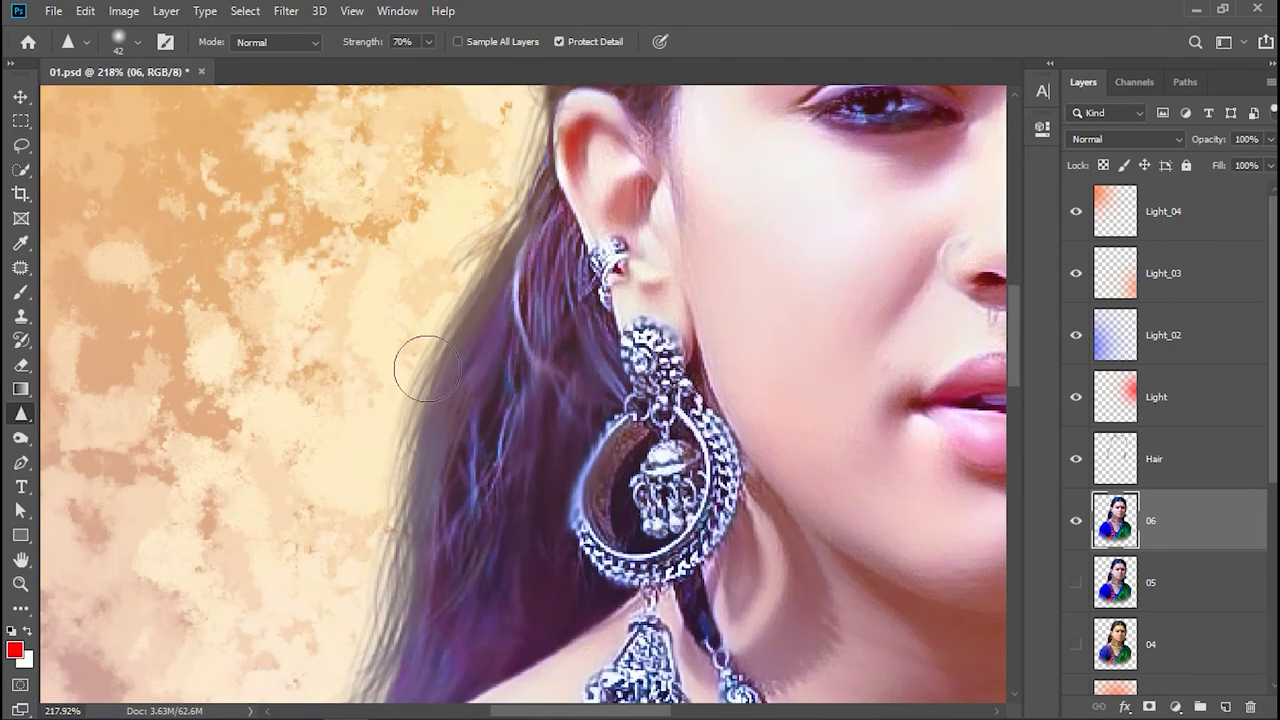
pyautogui.moveTo(480, 425); pyautogui.dragTo(513, 377)
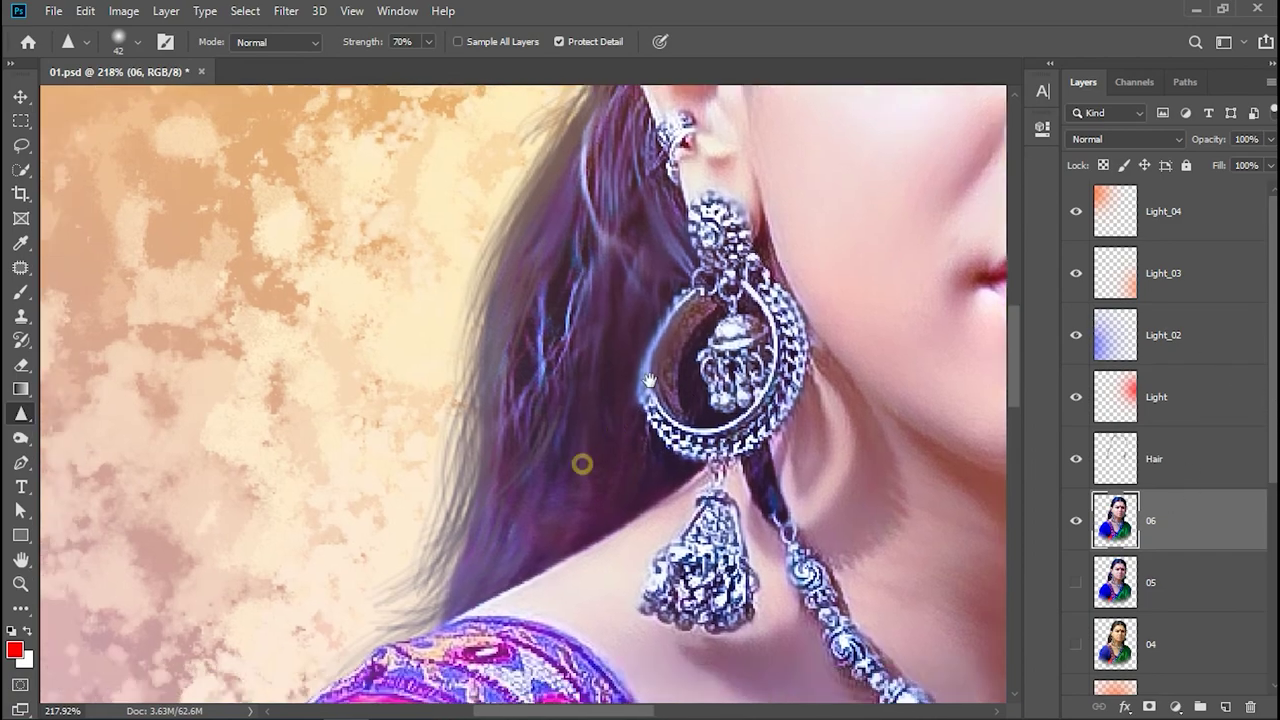
pyautogui.moveTo(550, 530); pyautogui.dragTo(600, 333)
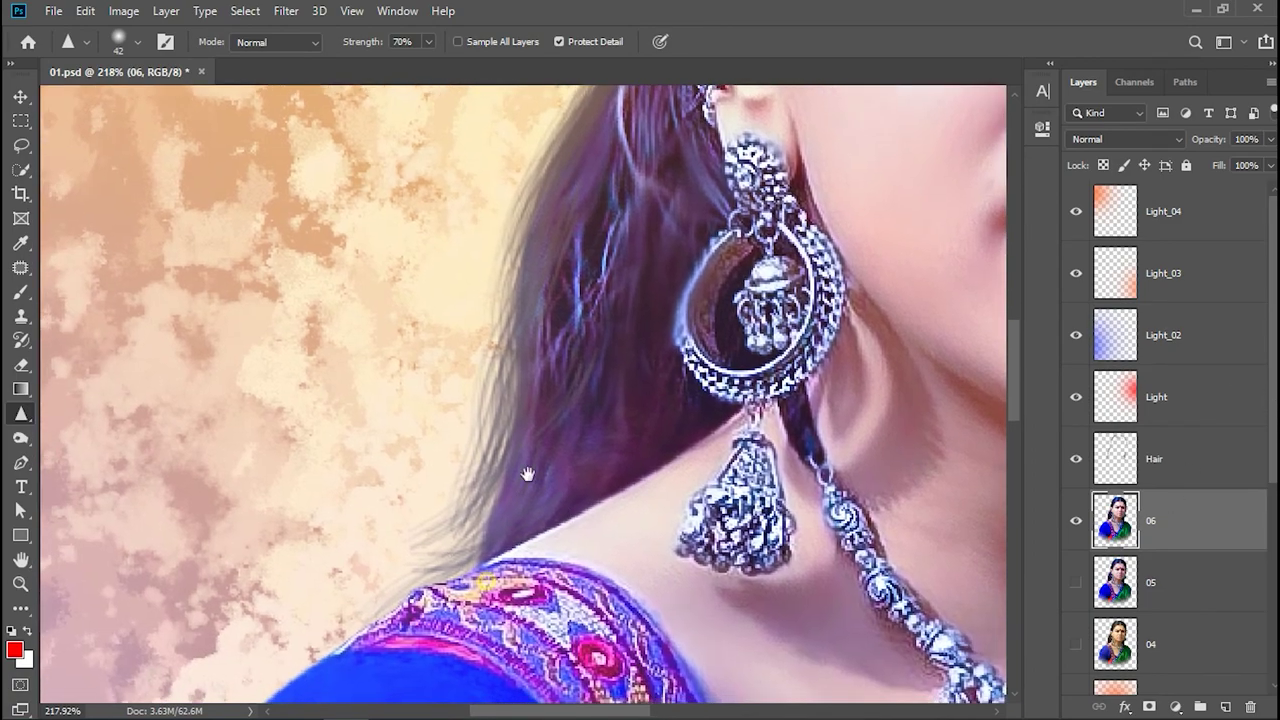
pyautogui.moveTo(460, 520); pyautogui.dragTo(530, 456)
pyautogui.moveTo(720, 500); pyautogui.dragTo(730, 250)
pyautogui.moveTo(271, 451); pyautogui.dragTo(300, 200)
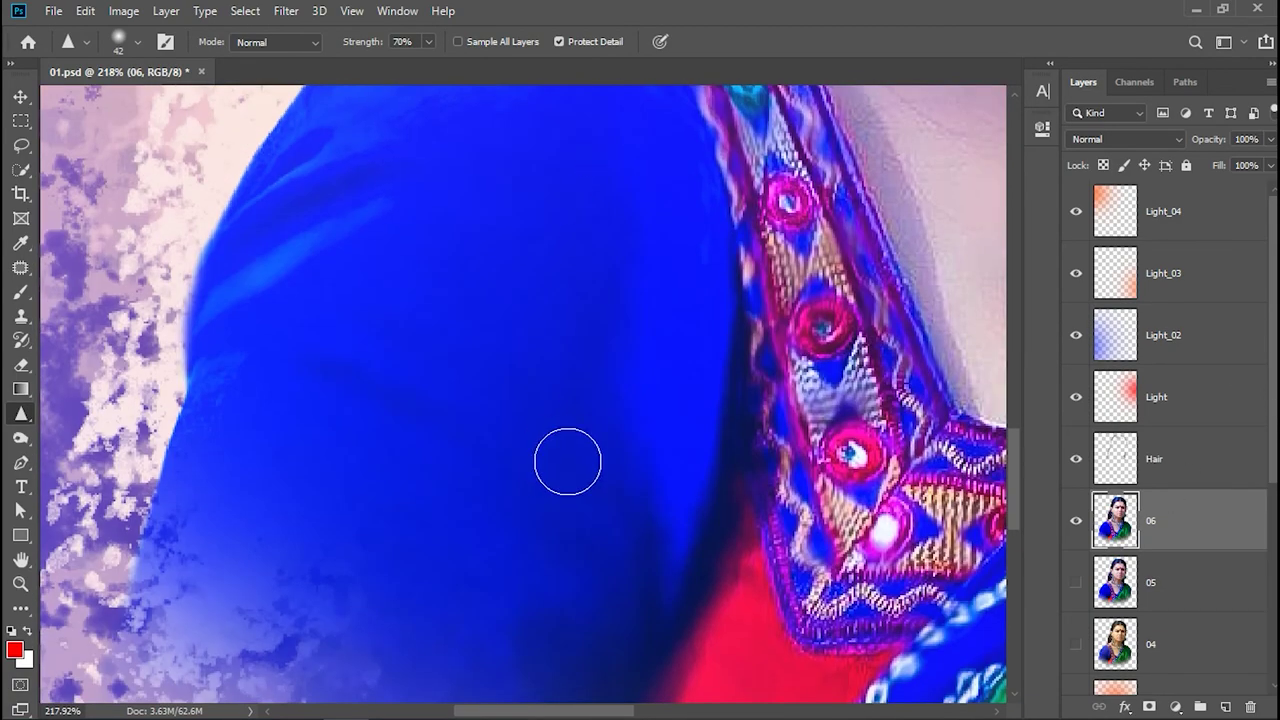
pyautogui.moveTo(708, 590)
pyautogui.mouseDown()
pyautogui.moveTo(703, 486)
pyautogui.moveTo(494, 537)
pyautogui.moveTo(464, 615)
pyautogui.moveTo(504, 415)
pyautogui.mouseUp()
pyautogui.moveTo(617, 314)
pyautogui.mouseDown()
pyautogui.moveTo(651, 291)
pyautogui.moveTo(660, 480)
pyautogui.mouseUp()
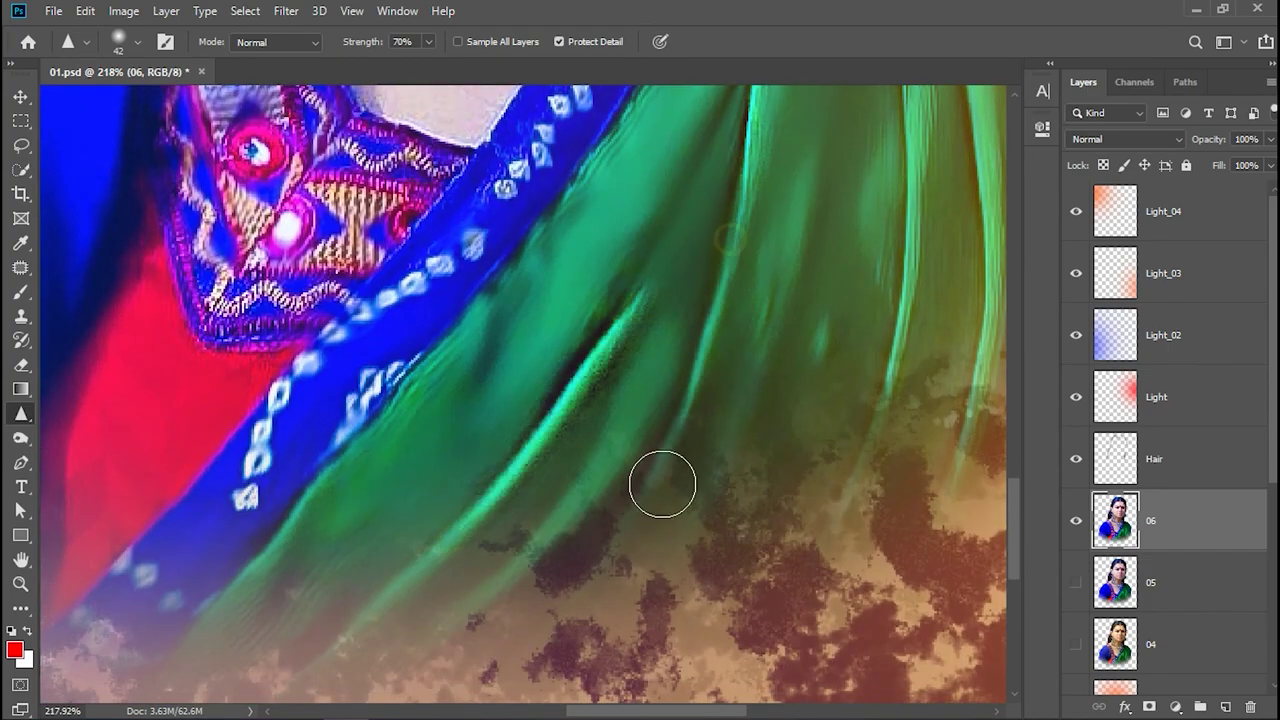
pyautogui.moveTo(925, 313); pyautogui.dragTo(835, 413)
# Scroll around the portrait to review the sharpened saree, face and jewellery.
pyautogui.scroll(5, 884, 551)
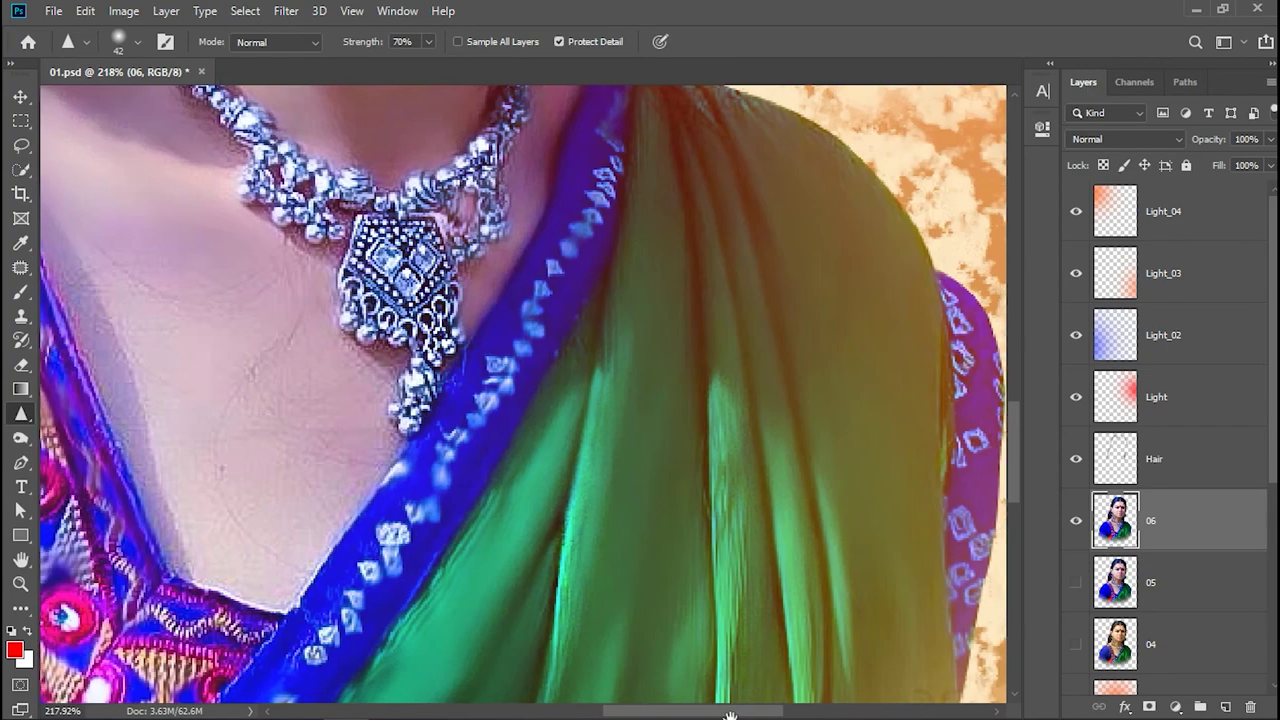
pyautogui.scroll(5, 829, 523)
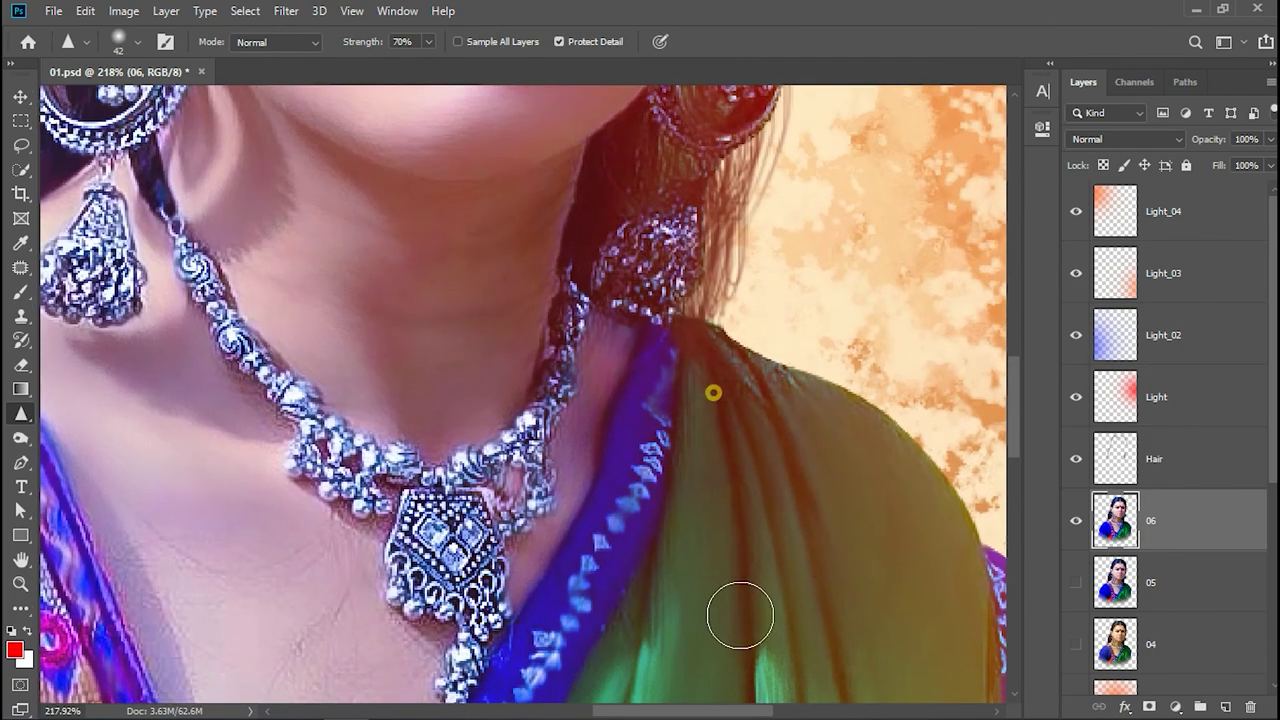
pyautogui.scroll(2, 615, 370)
pyautogui.scroll(3, 595, 430)
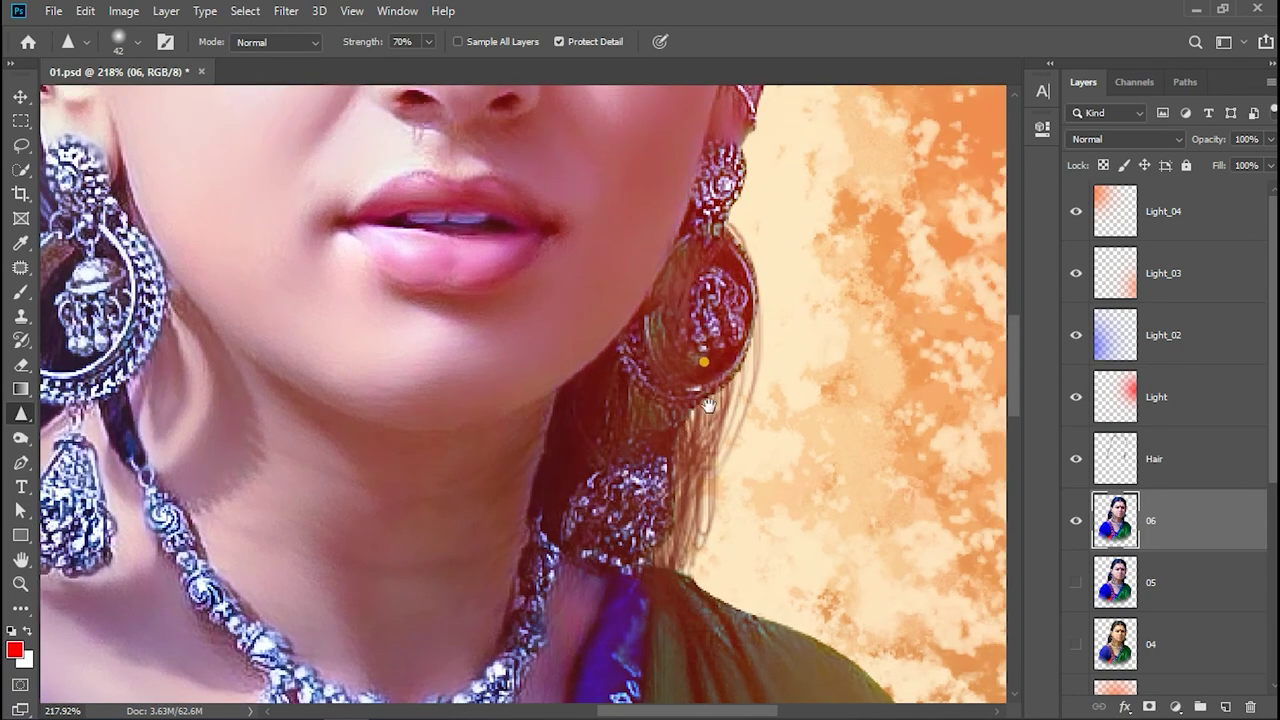
pyautogui.scroll(6, 640, 500)
pyautogui.scroll(1, 725, 350)
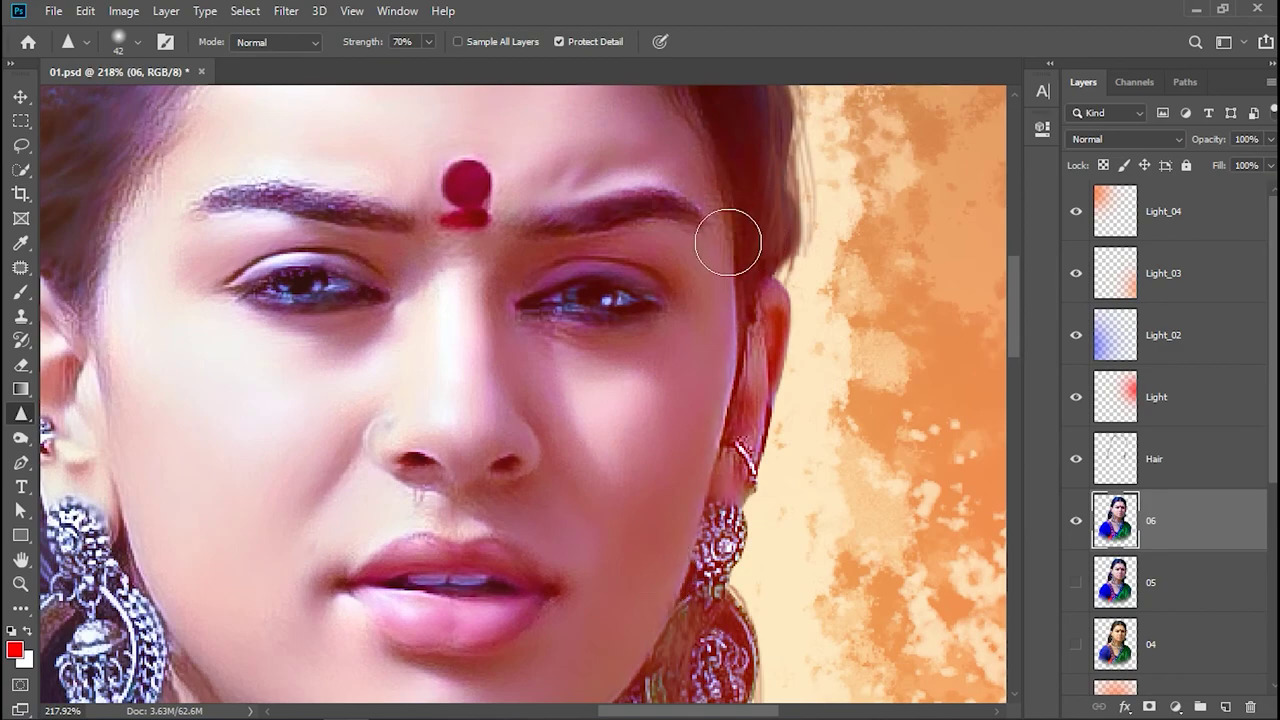
pyautogui.scroll(-5, 703, 585)
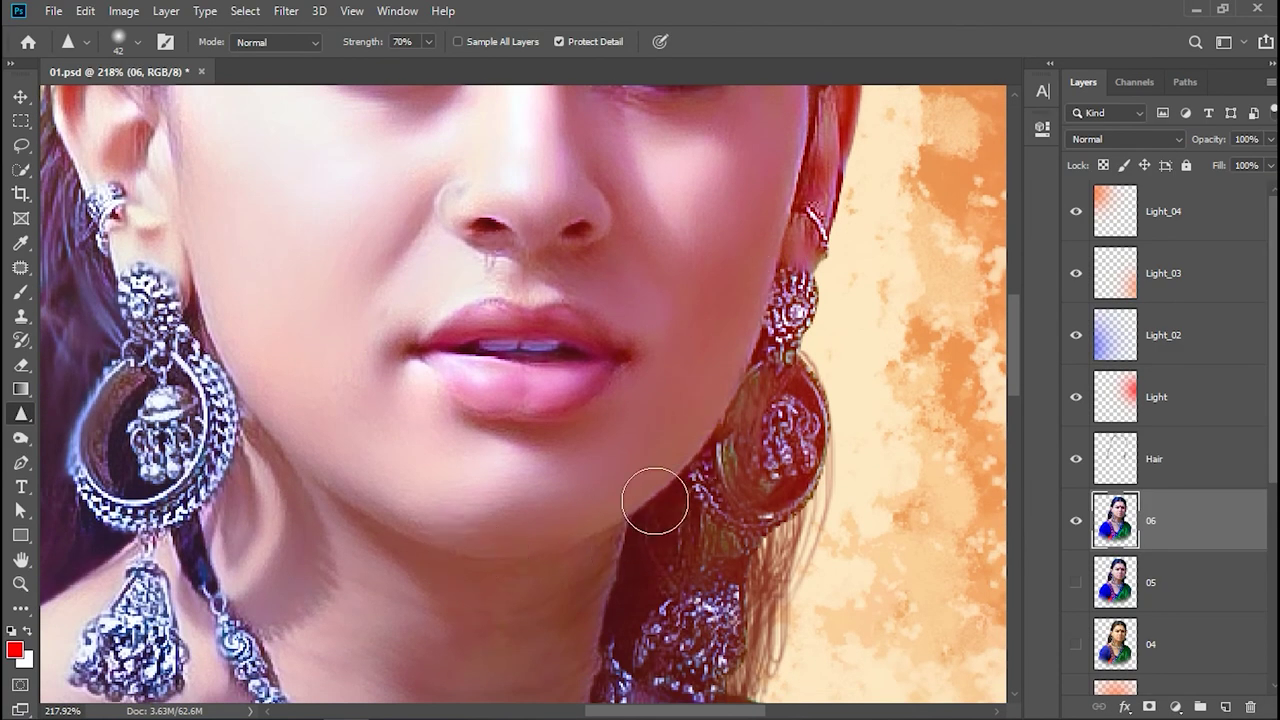
pyautogui.hscroll(-2, 557, 537)
pyautogui.scroll(5, 457, 606)
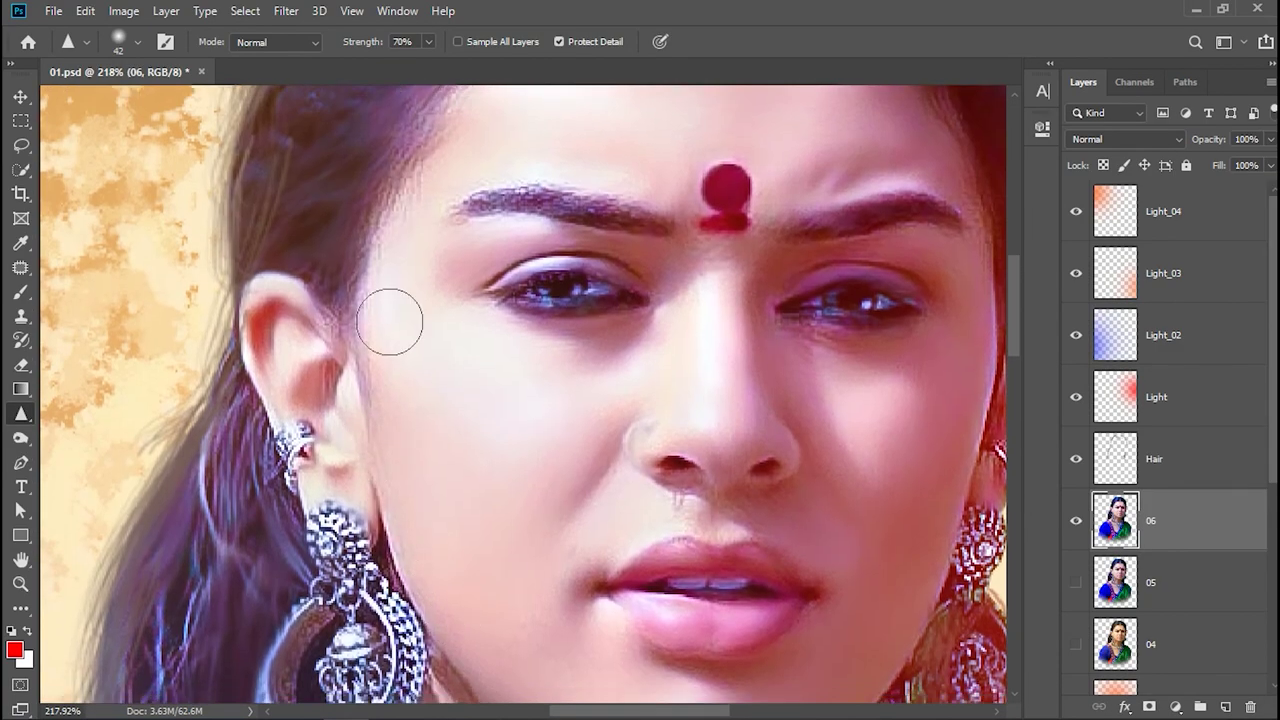
pyautogui.scroll(3, 394, 320)
pyautogui.scroll(3, 532, 182)
pyautogui.hscroll(2, 677, 206)
pyautogui.scroll(-3, 677, 206)
pyautogui.hscroll(2, 589, 300)
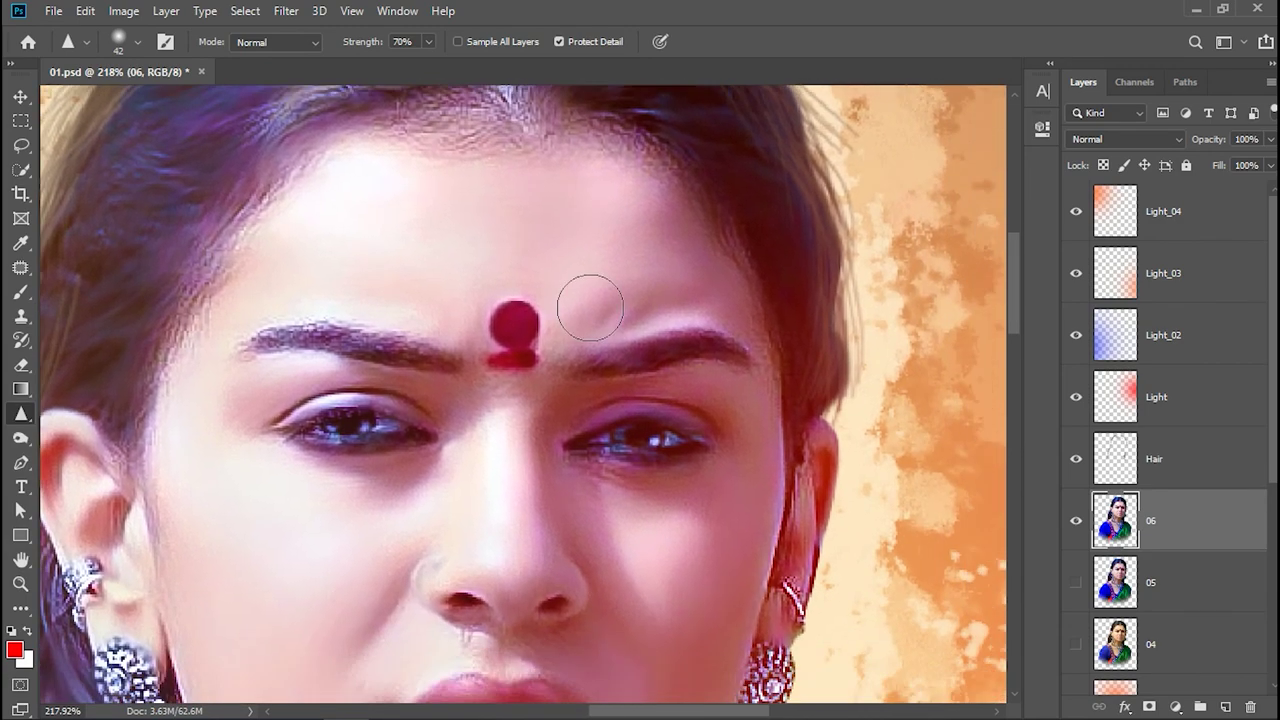
pyautogui.scroll(-1, 589, 300)
pyautogui.scroll(-2, 589, 313)
pyautogui.hscroll(1, 589, 313)
pyautogui.scroll(-1, 674, 374)
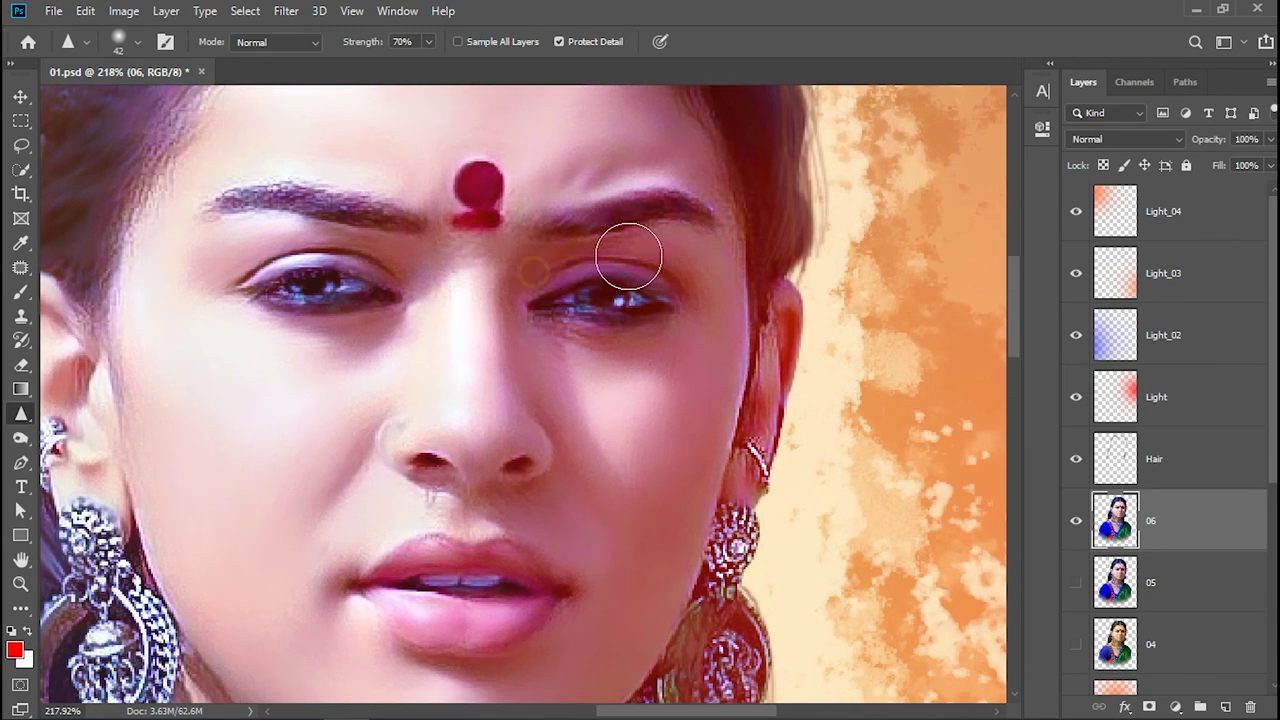
pyautogui.scroll(-2, 497, 379)
pyautogui.hscroll(1, 497, 379)
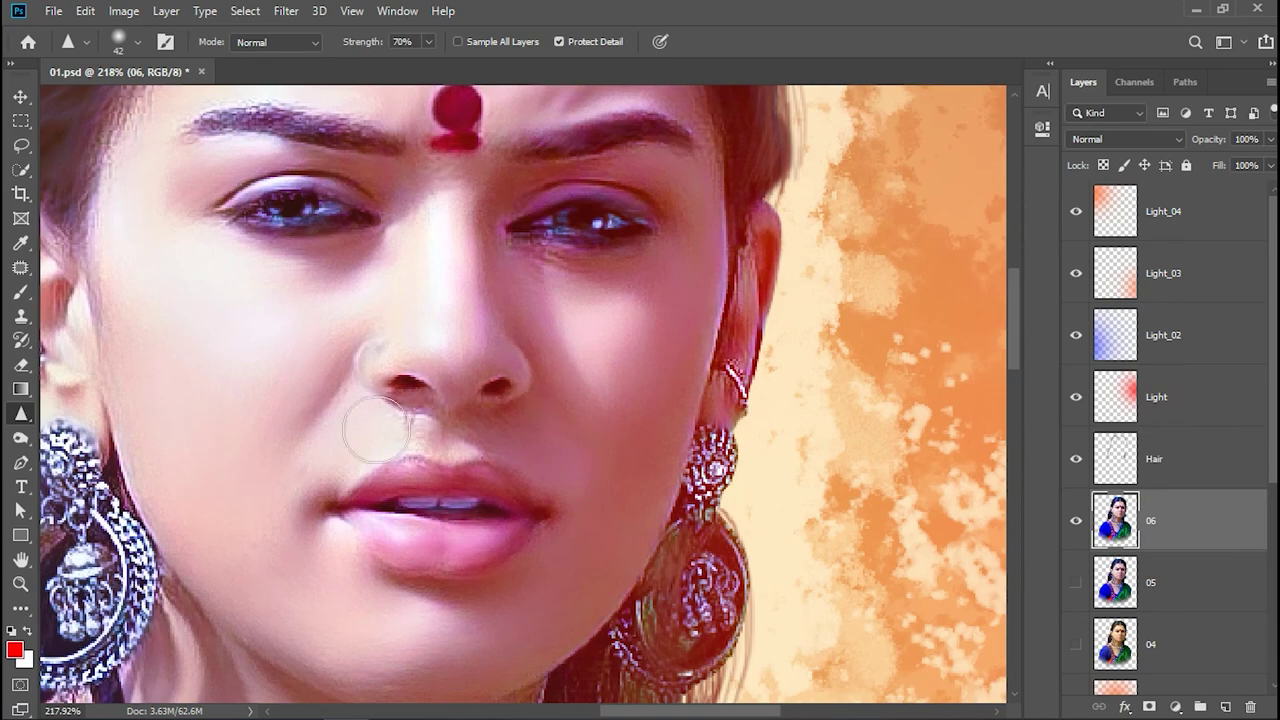
pyautogui.scroll(-2, 586, 432)
pyautogui.hscroll(1, 586, 432)
pyautogui.scroll(-1, 586, 432)
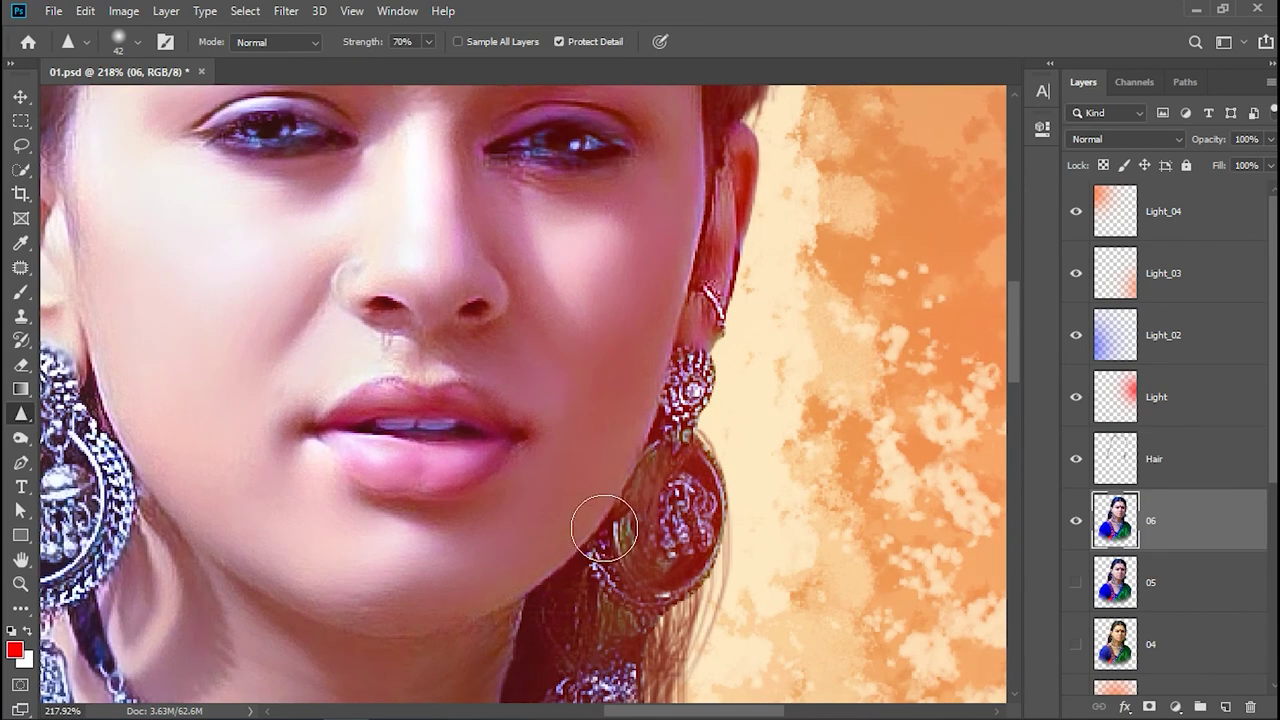
pyautogui.scroll(-3, 614, 514)
pyautogui.scroll(4, 669, 479)
pyautogui.scroll(4, 720, 563)
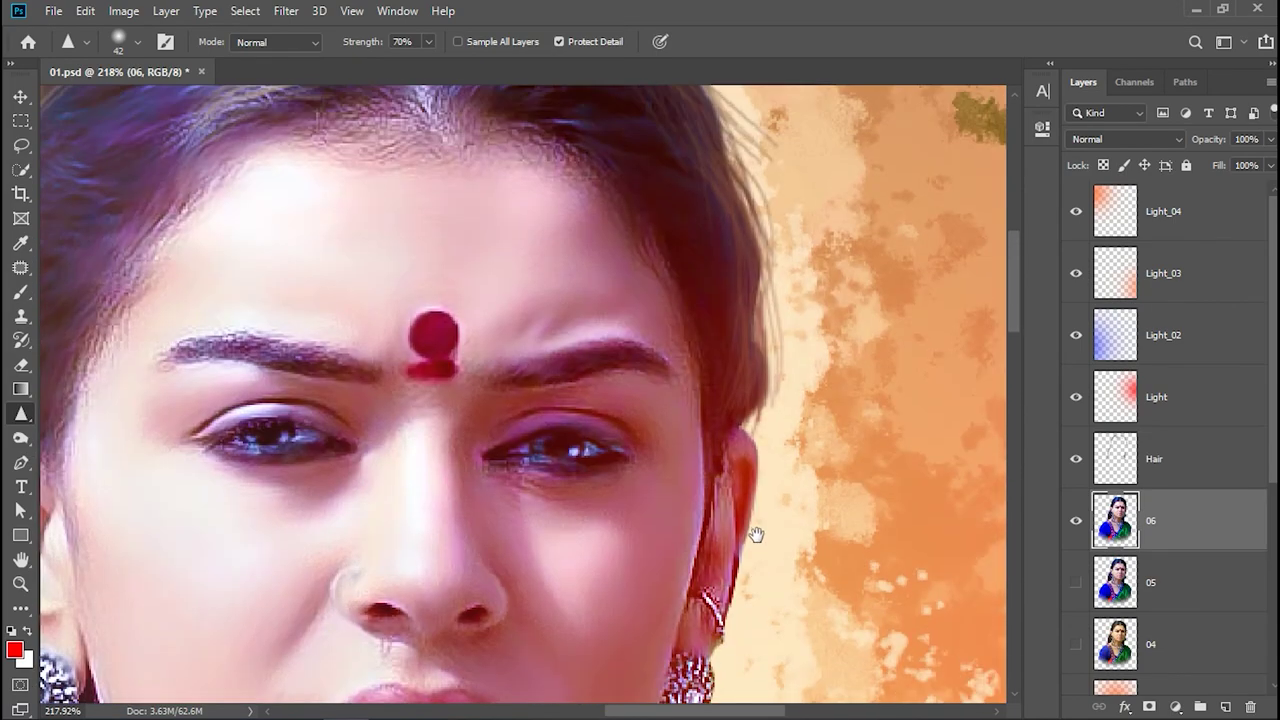
pyautogui.scroll(4, 757, 534)
pyautogui.hscroll(-1, 757, 534)
pyautogui.click(21, 583)
# Fit the portrait on screen and drag layer 01 below Rectangle 1 at the stack bottom.
pyautogui.click(565, 41)
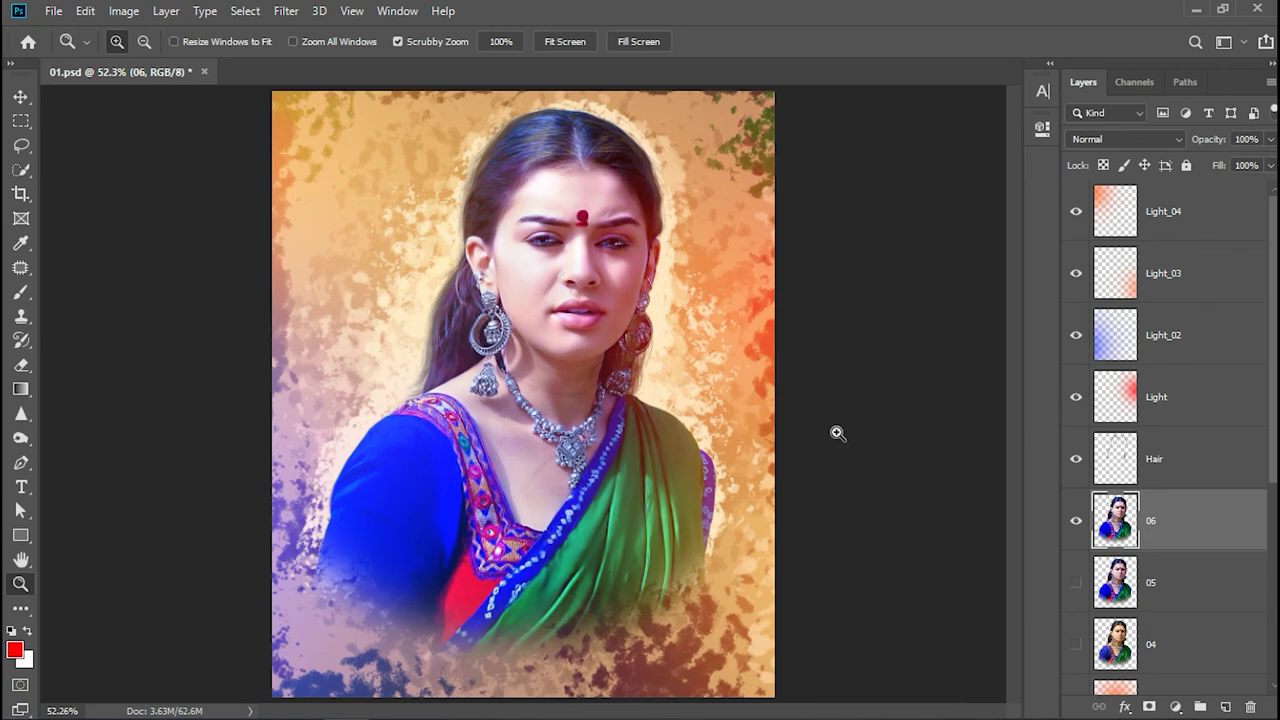
pyautogui.moveTo(802, 422); pyautogui.dragTo(789, 417)
pyautogui.click(560, 42)
pyautogui.scroll(-2, 1152, 607)
pyautogui.scroll(-3, 1152, 607)
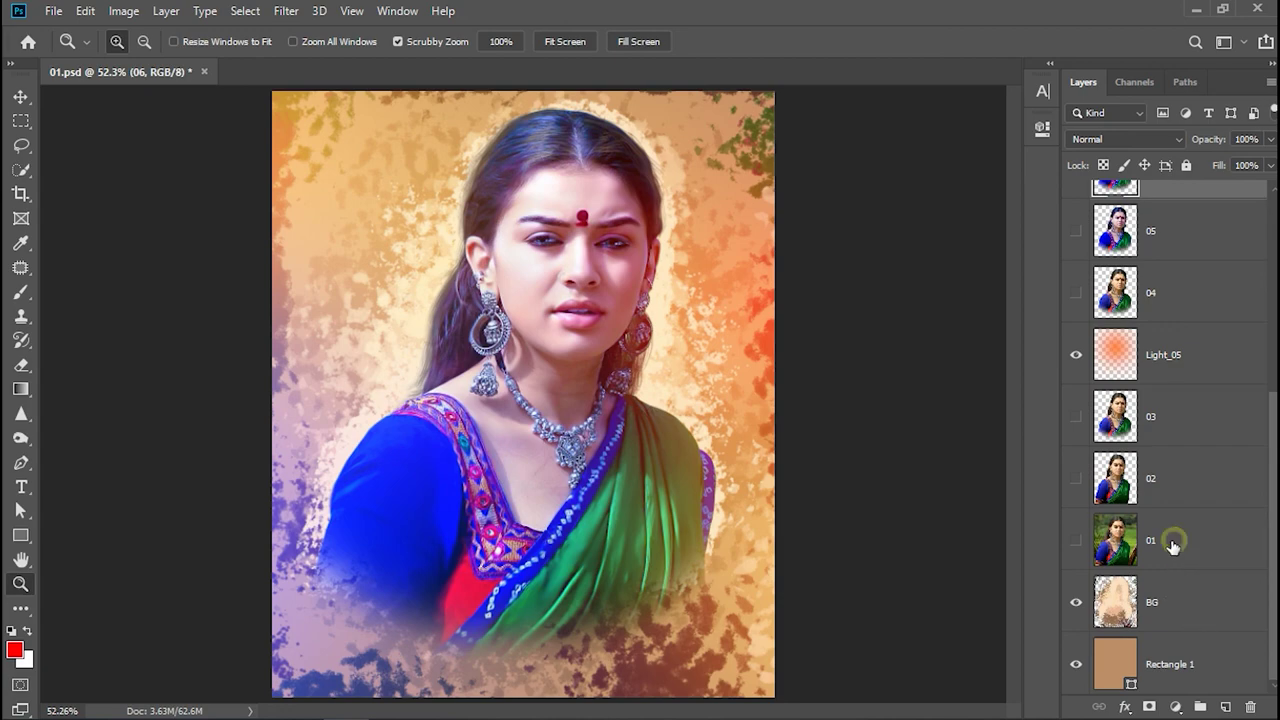
pyautogui.moveTo(1173, 545); pyautogui.dragTo(1170, 692)
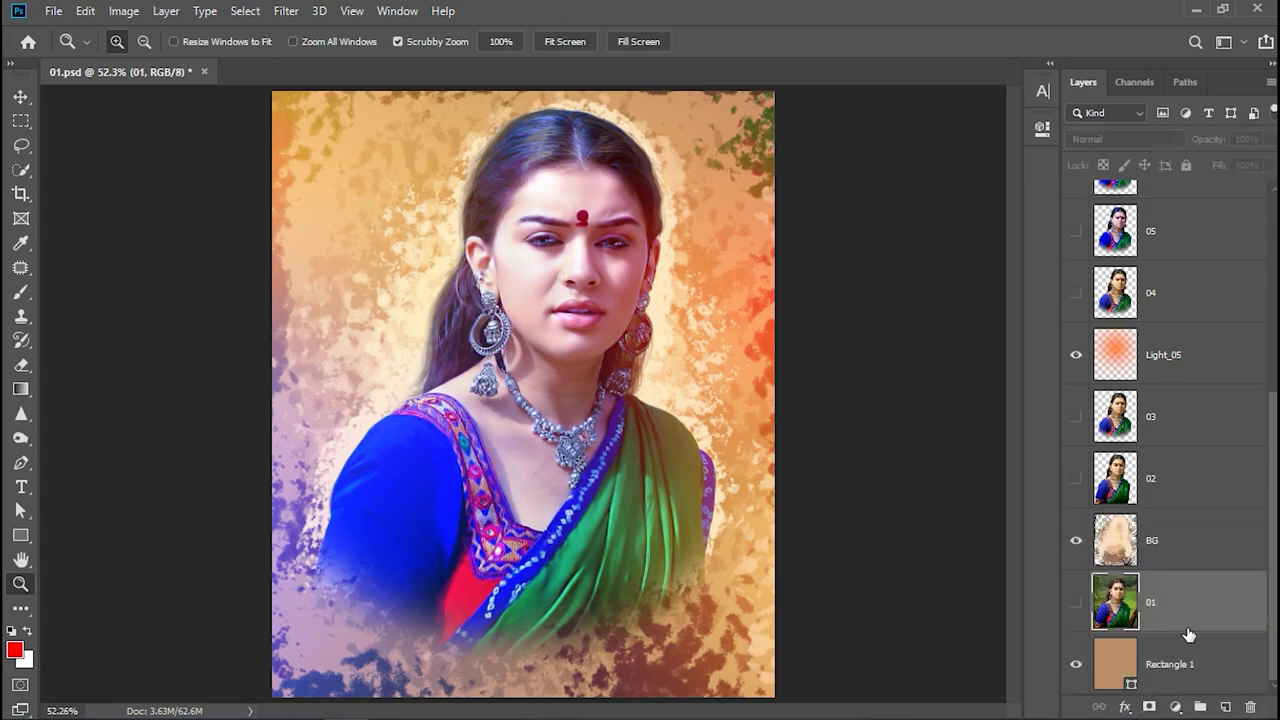
pyautogui.moveTo(1120, 695); pyautogui.dragTo(1172, 574)
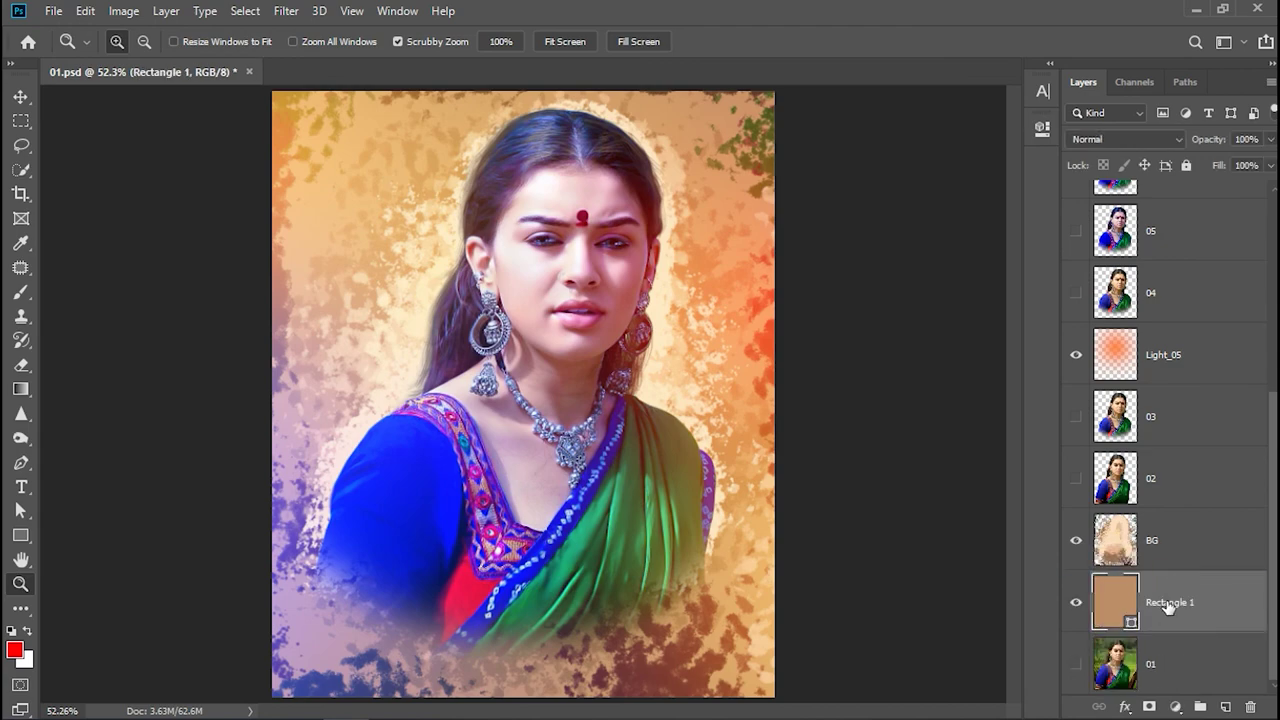
pyautogui.scroll(5, 1163, 483)
# Group all layers from Light_04 downward into a new group named 'All'.
pyautogui.keyDown('shift'); pyautogui.click(1192, 222); pyautogui.keyUp('shift')
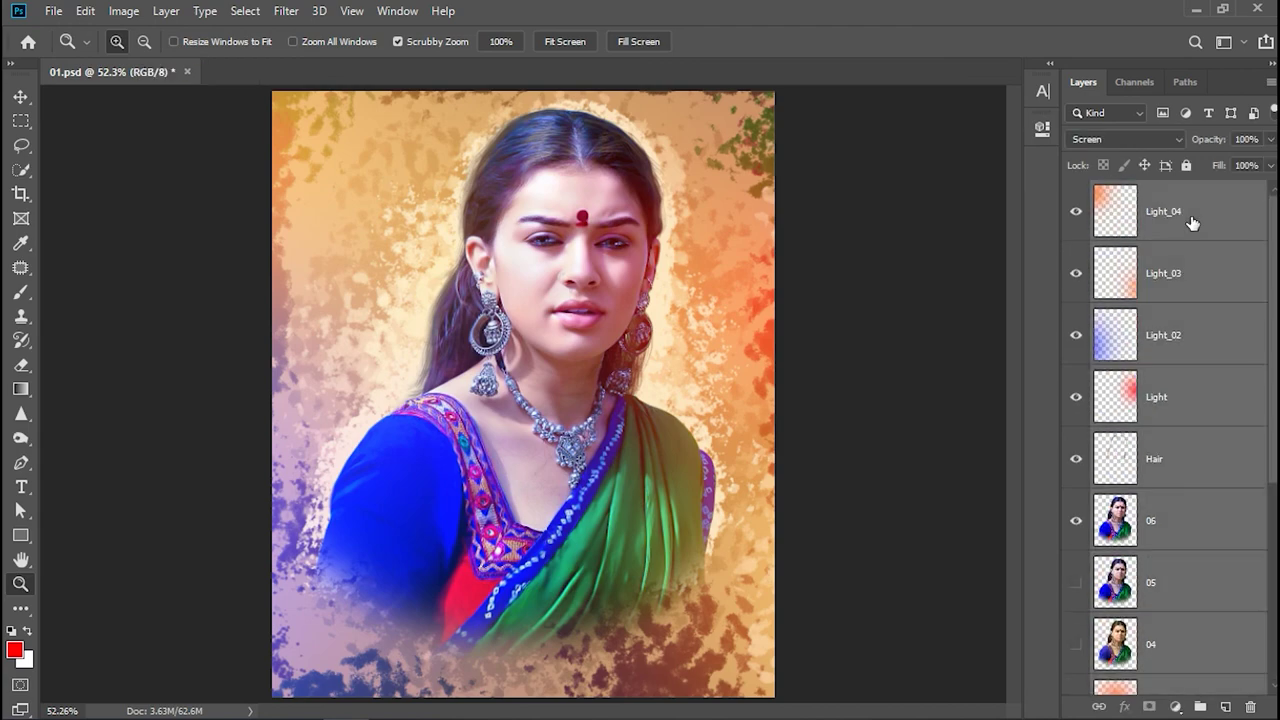
pyautogui.rightClick(1190, 218)
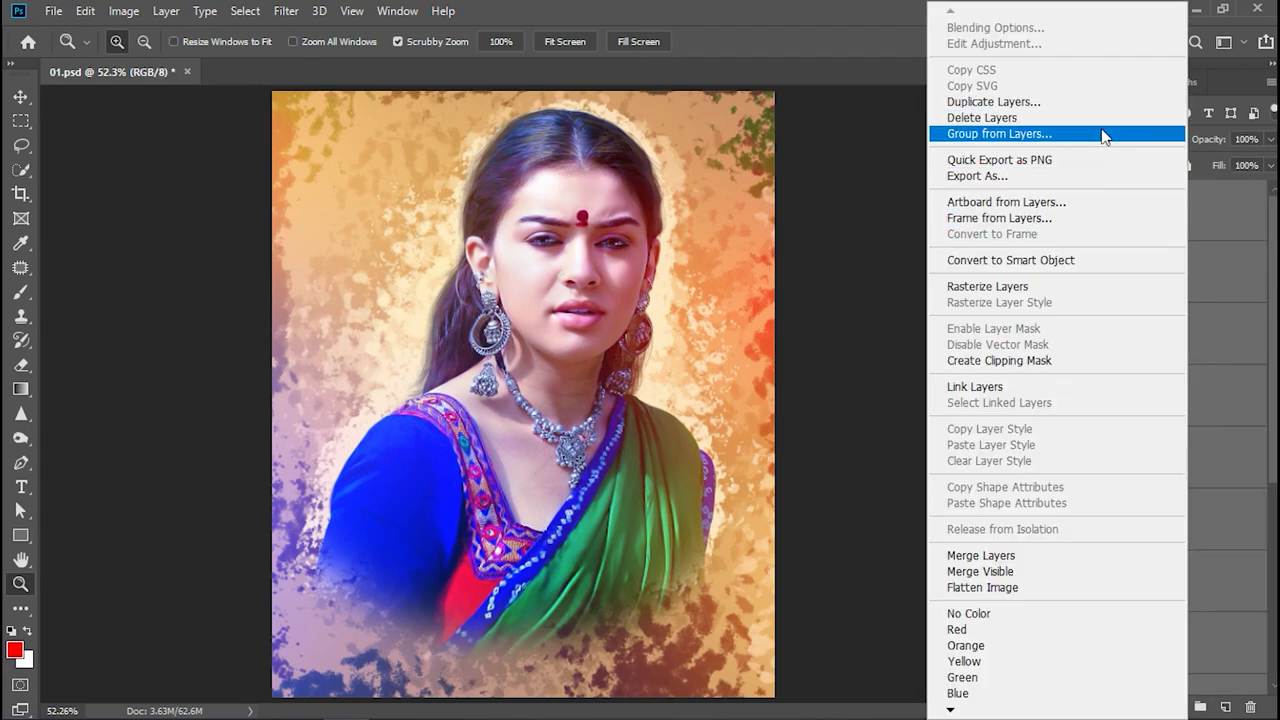
pyautogui.click(1000, 133)
pyautogui.write('All')
pyautogui.press('Return')
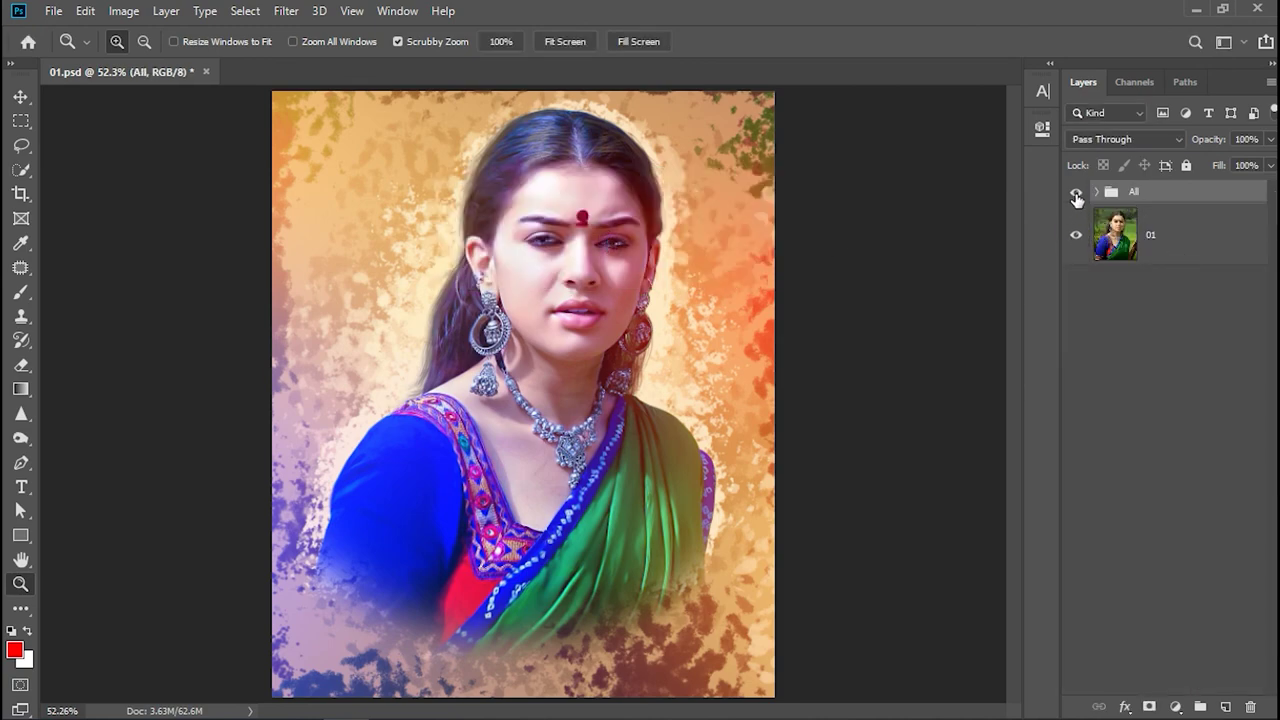
# Tag the All group green, lock it, and toggle its visibility to compare before and after.
pyautogui.rightClick(1076, 197)
pyautogui.click(1108, 313)
pyautogui.click(1187, 166)
pyautogui.click(1136, 343)
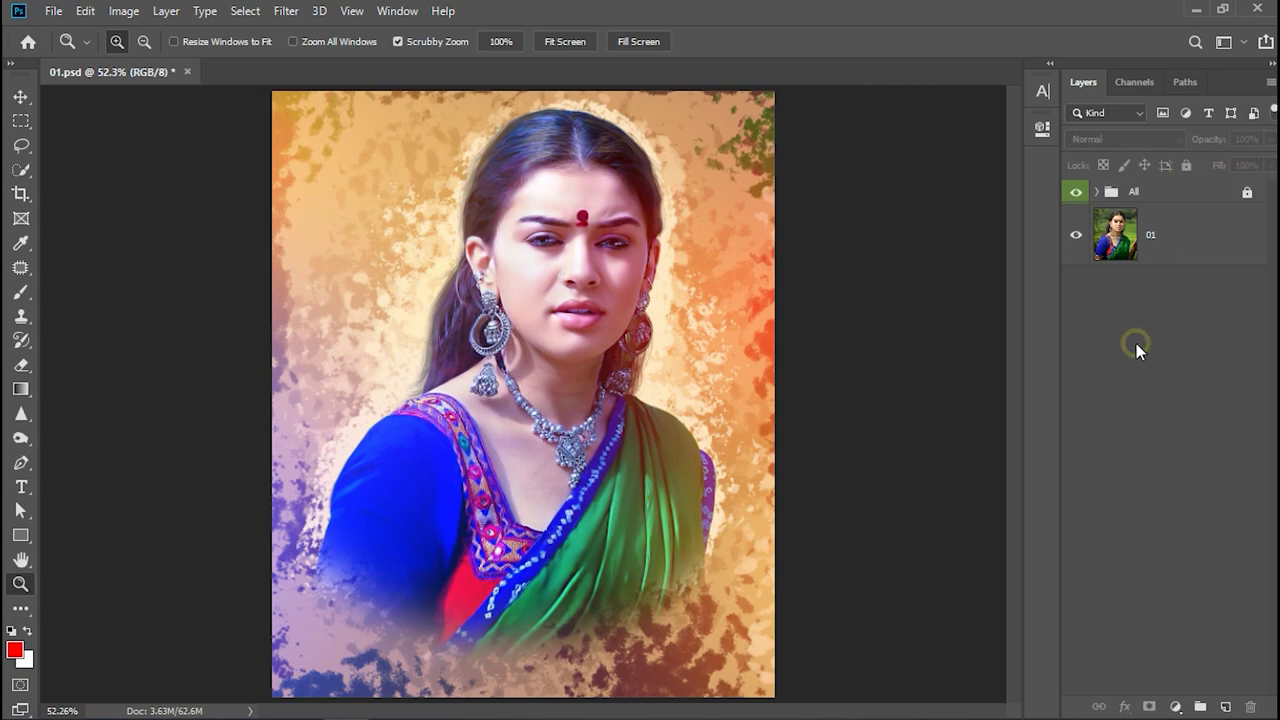
pyautogui.click(1076, 192)
pyautogui.click(1076, 195)
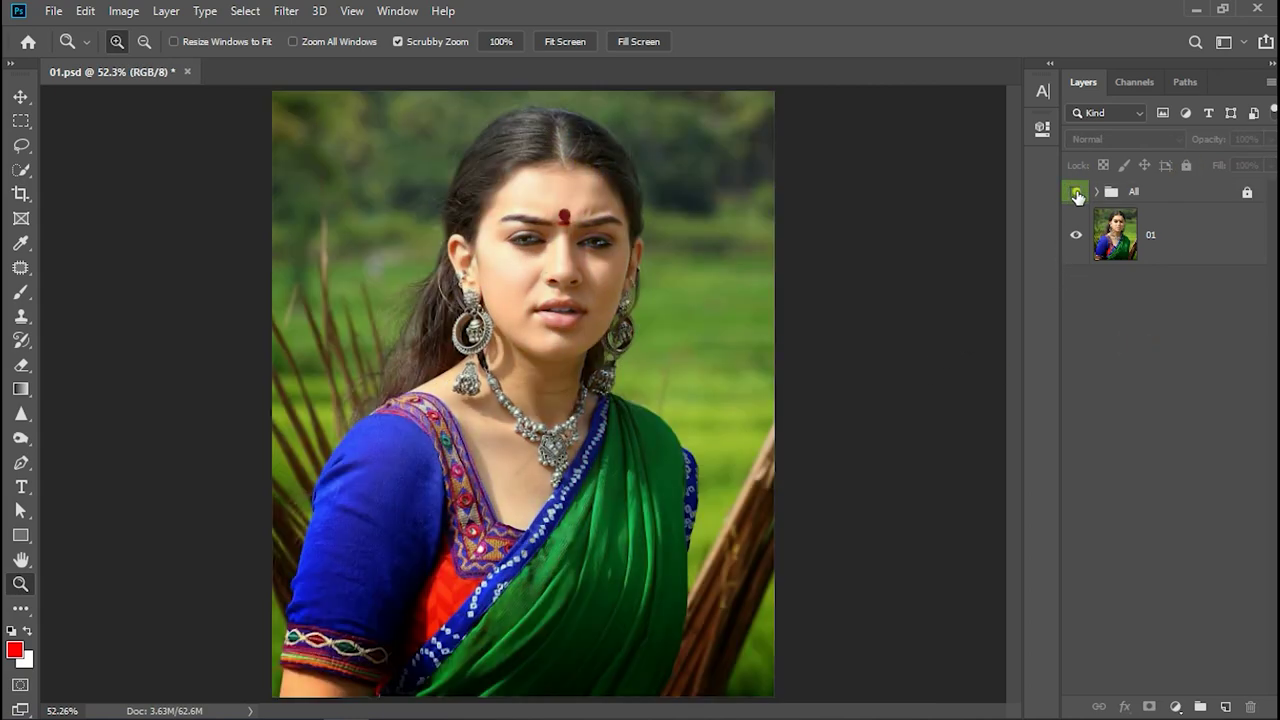
pyautogui.click(1073, 195)
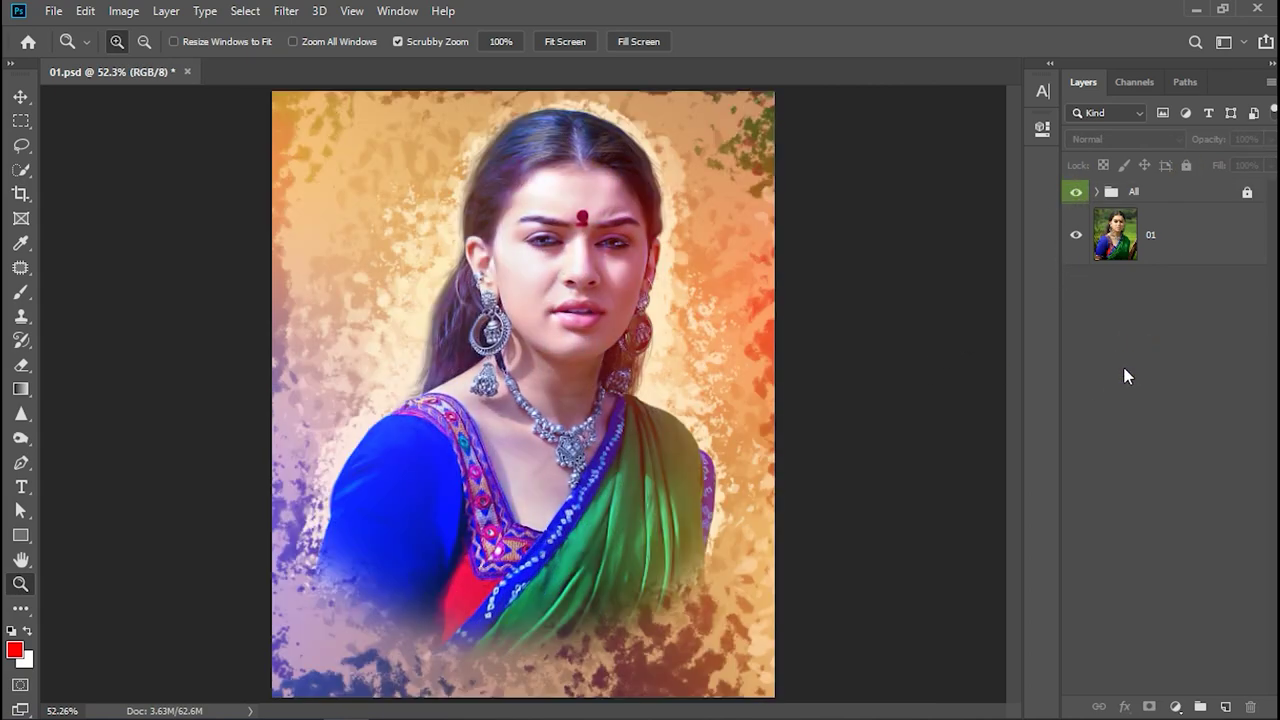
# Show the portrait in full-screen mode, fitted to the screen.
pyautogui.press('f')
pyautogui.press('f')
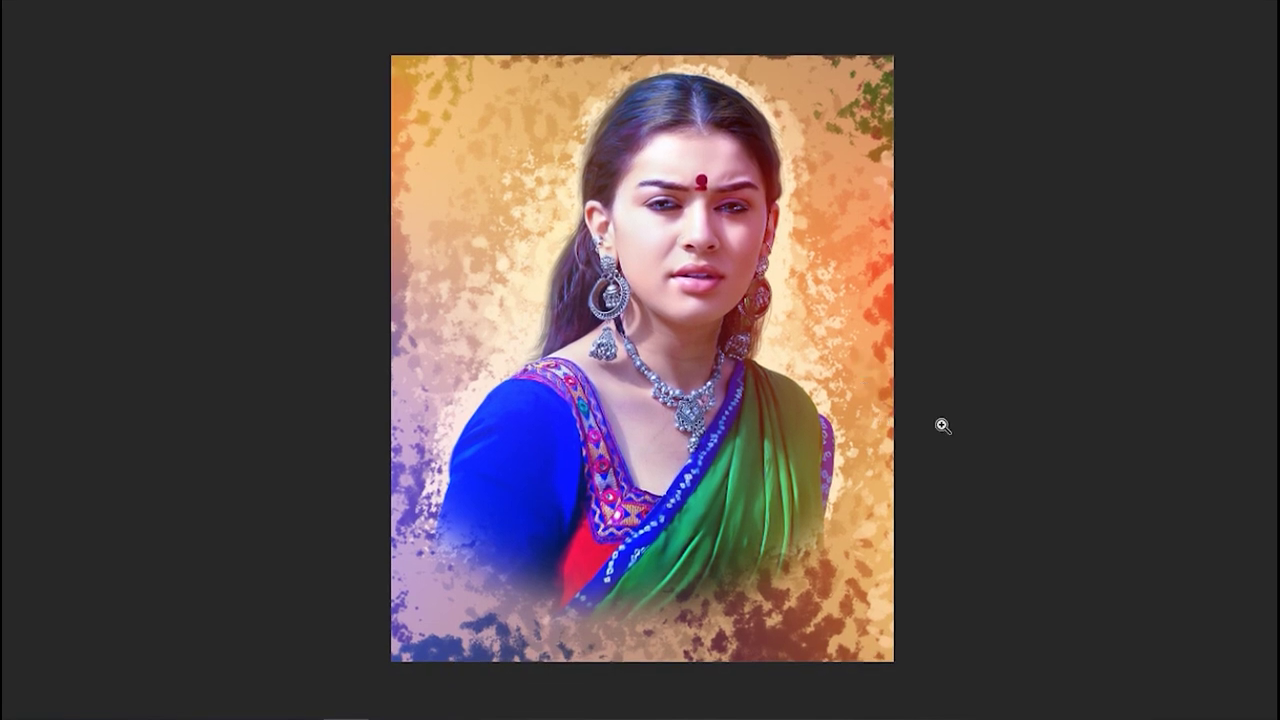
pyautogui.hotkey('ctrl', '0')
pyautogui.press('z')
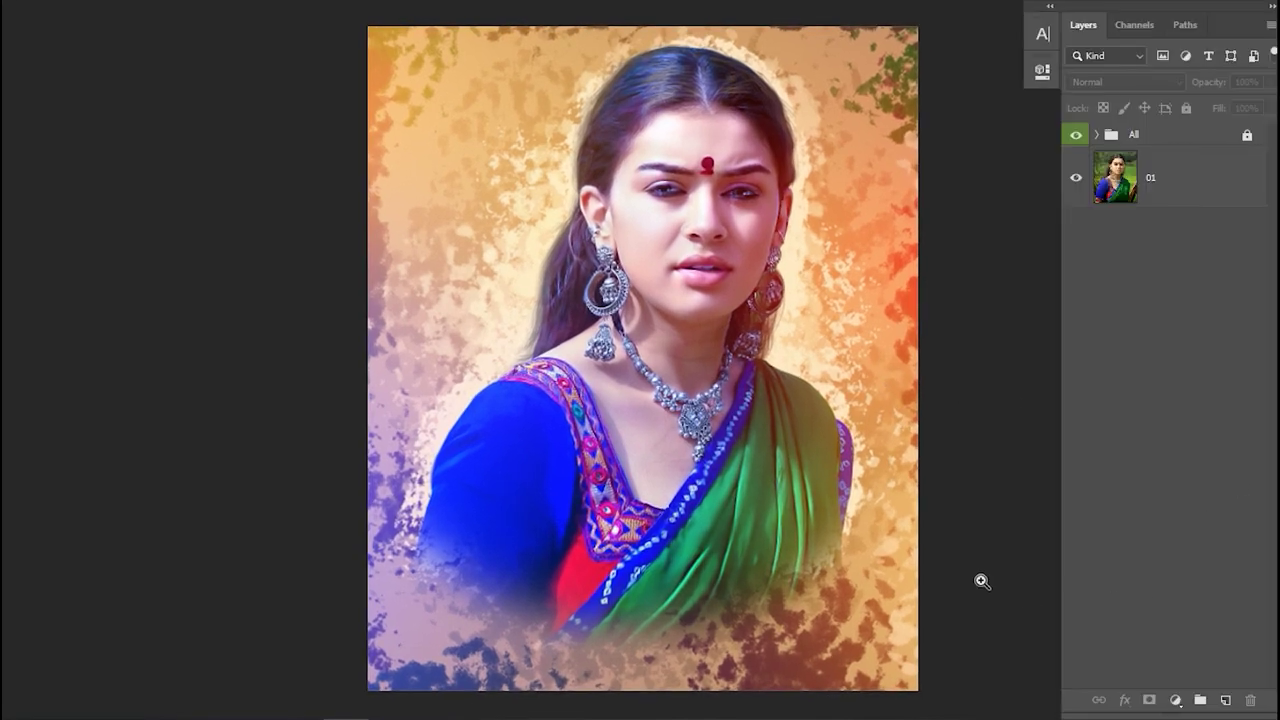